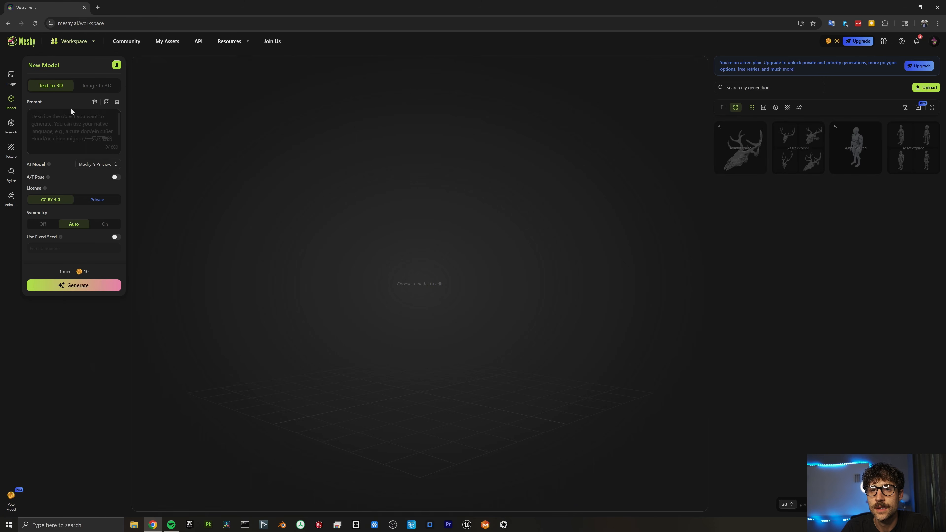
Enter the prompt 'create a model of a deer skull' and generate four draft models.
click(54, 124)
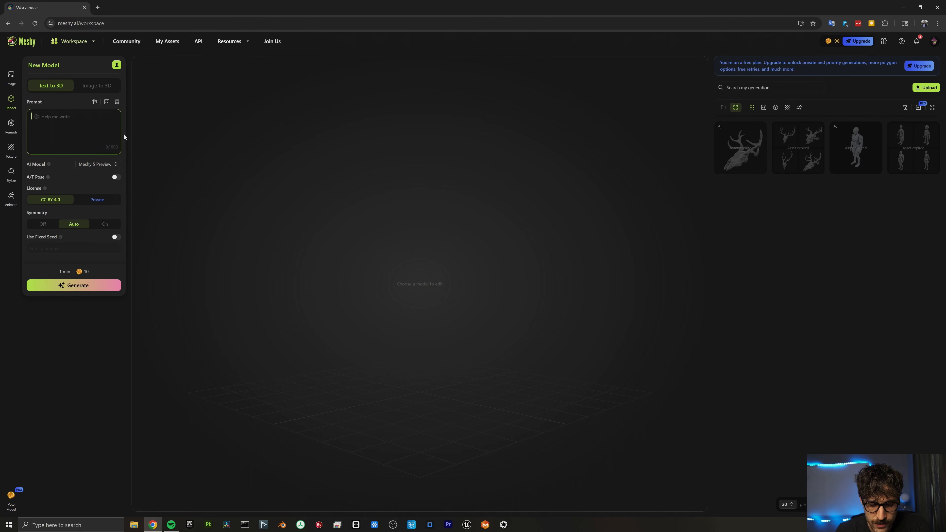
text(de)
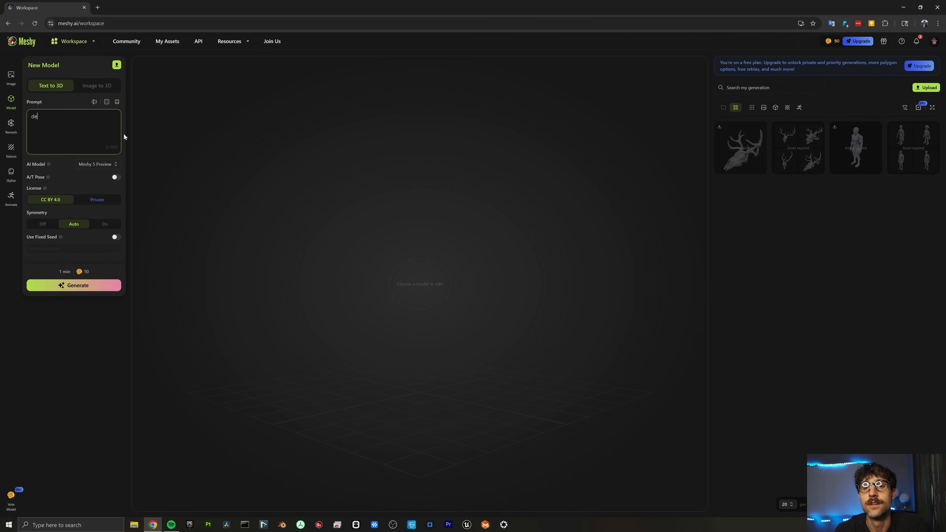
key(BackSpace)
key(BackSpace)
key(BackSpace)
key(BackSpace)
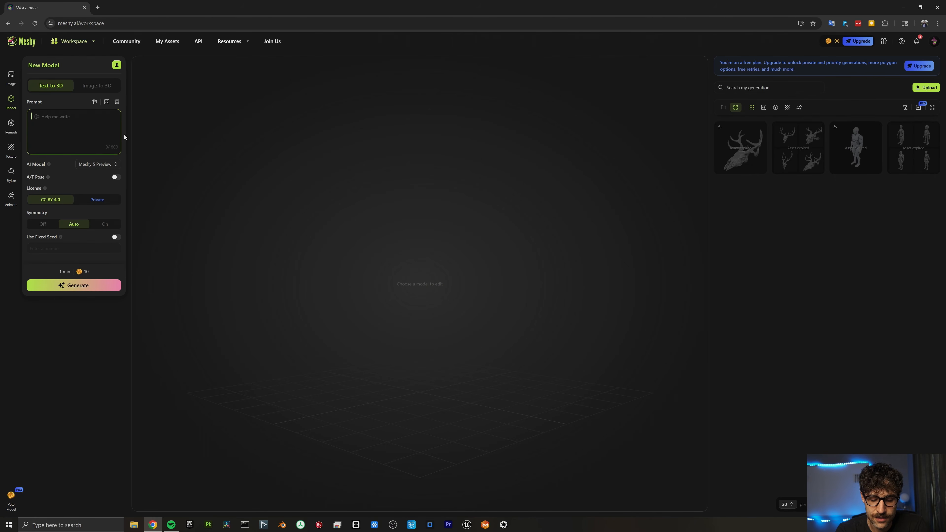
text(create )
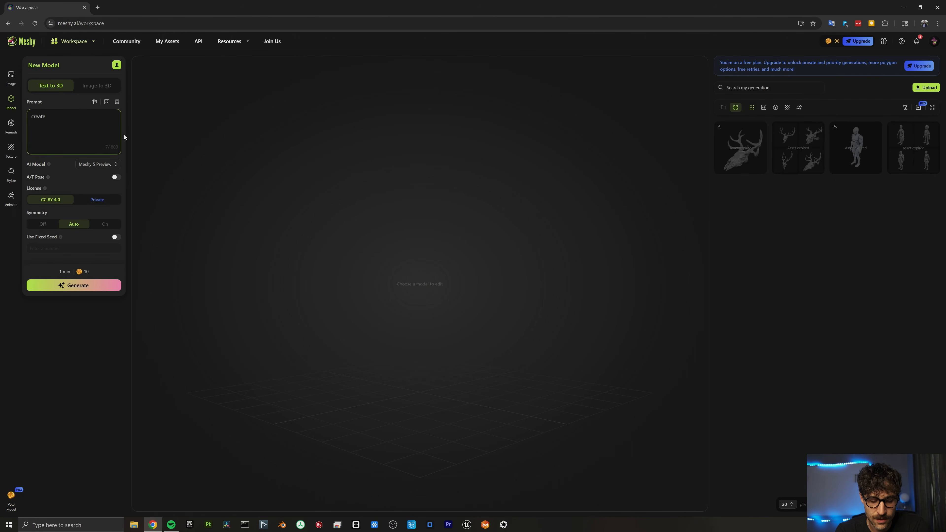
text(a model ofr a)
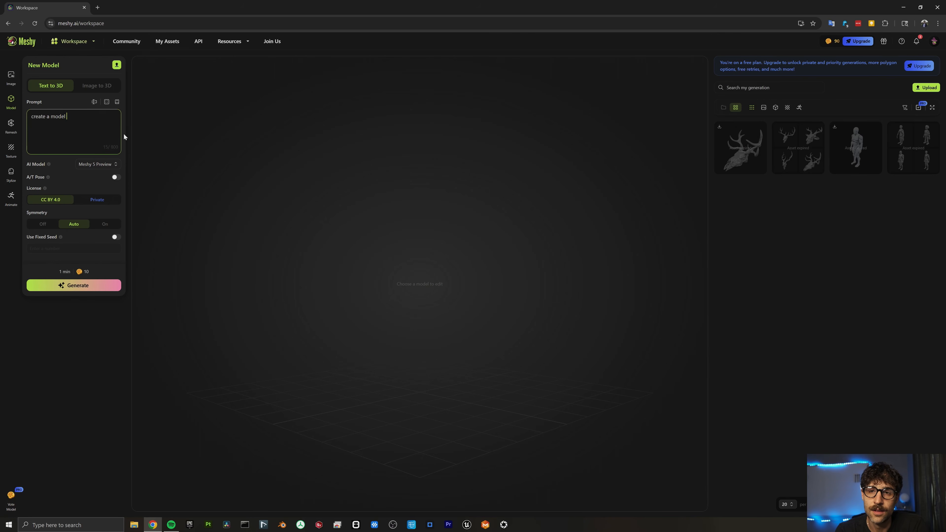
key(BackSpace)
key(BackSpace)
key(BackSpace)
key(BackSpace)
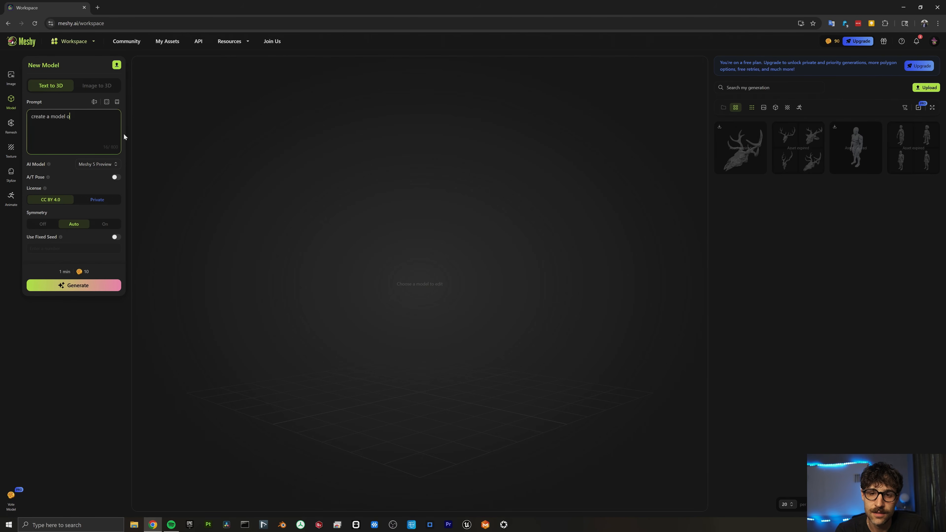
text(f a deer skull)
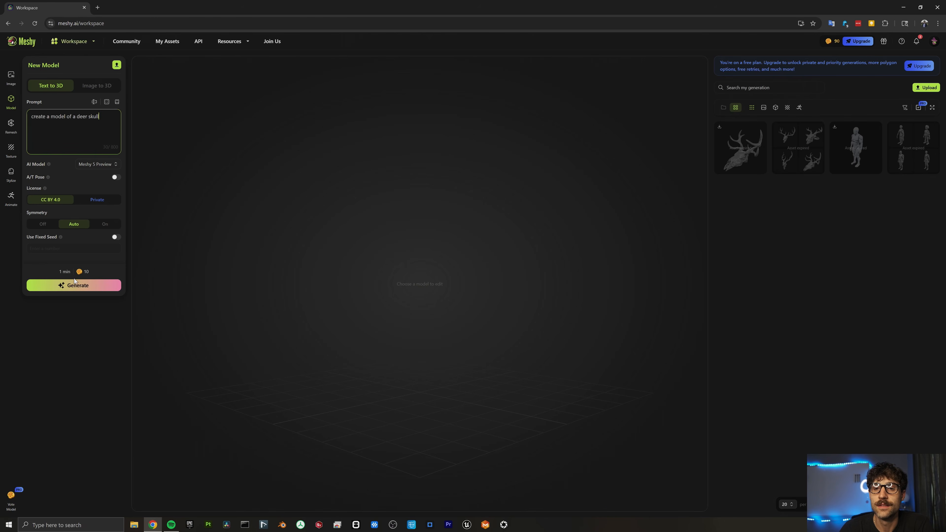
click(75, 283)
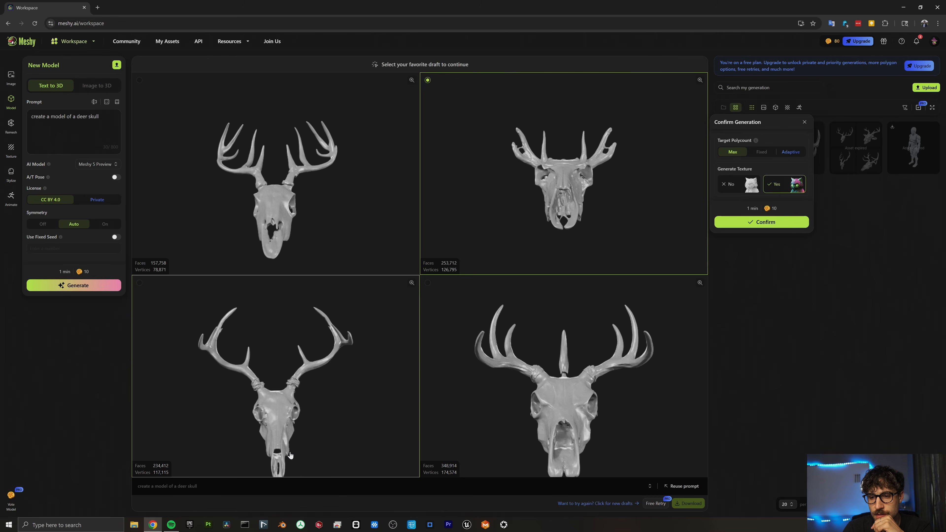
Pick the bottom-left deer-skull draft and finalise it with Generate Texture set to No.
click(342, 395)
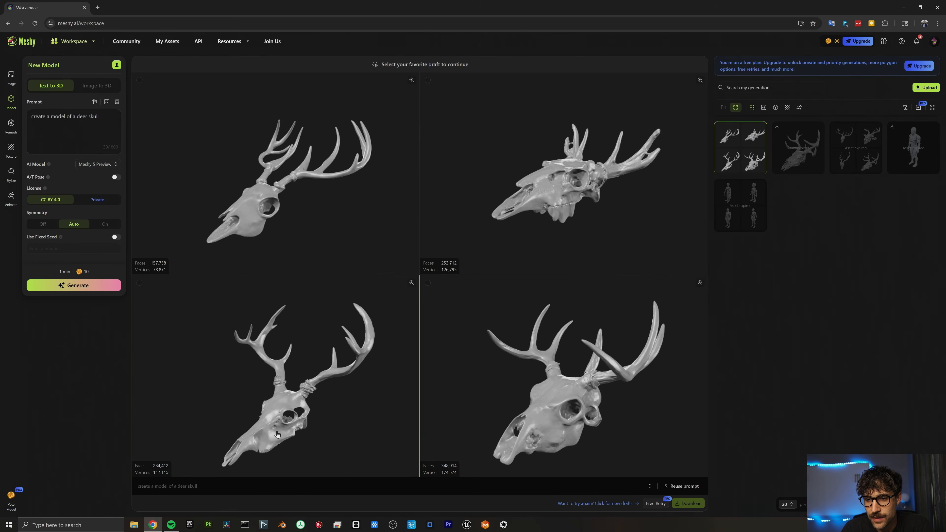
click(302, 432)
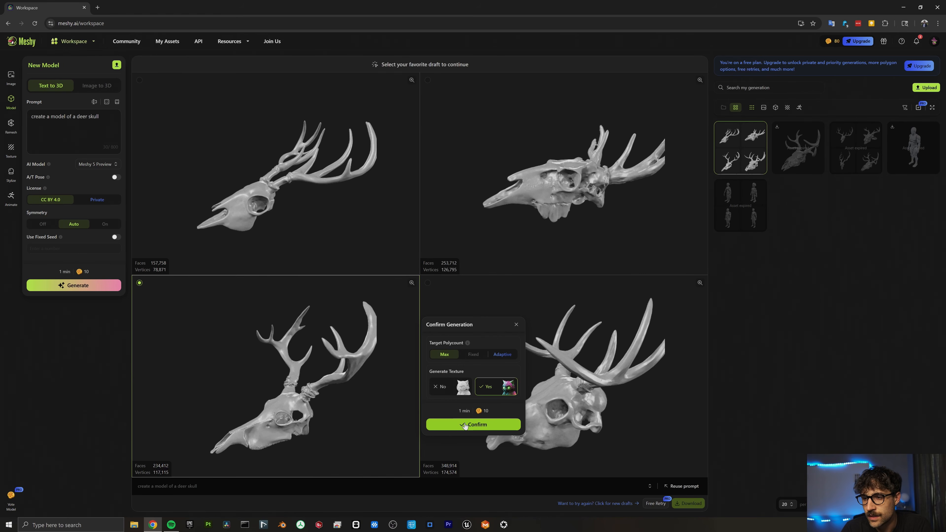
click(453, 394)
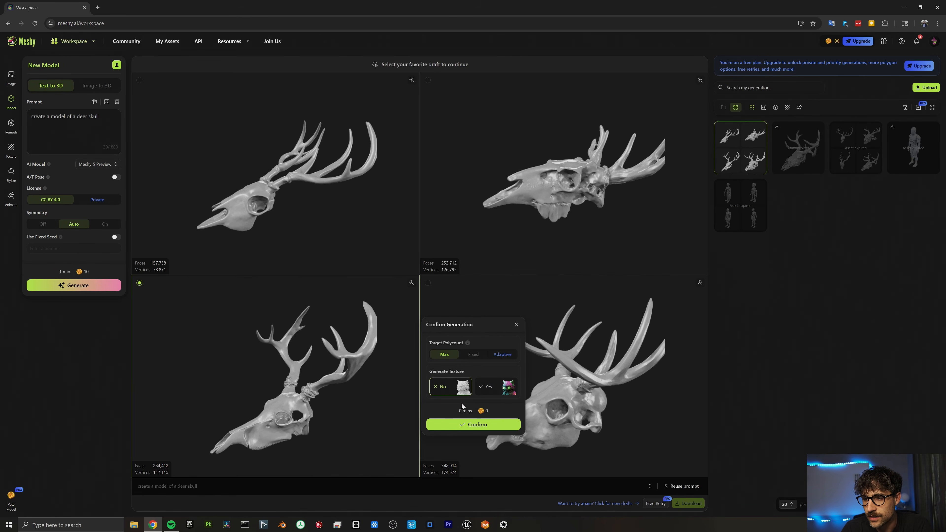
click(468, 426)
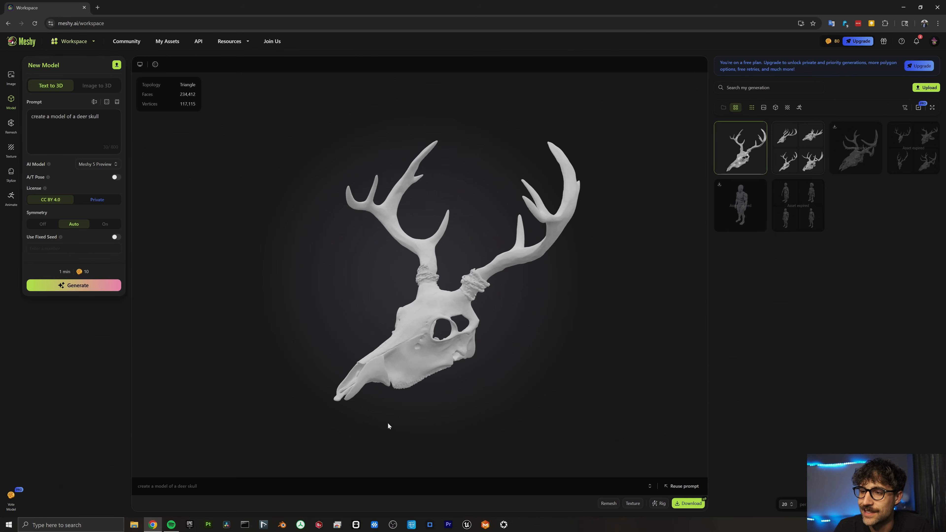
Download the deer-skull model in fbx format and minimise Chrome to show the desktop.
scroll(414, 349, up, 5)
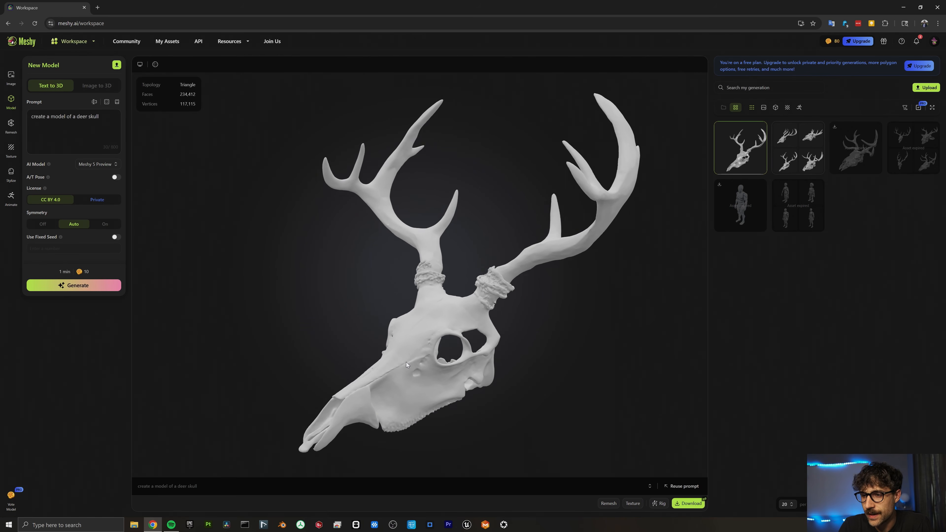
right_drag(406, 362, 377, 246)
drag(377, 246, 354, 211)
scroll(333, 195, down, 4)
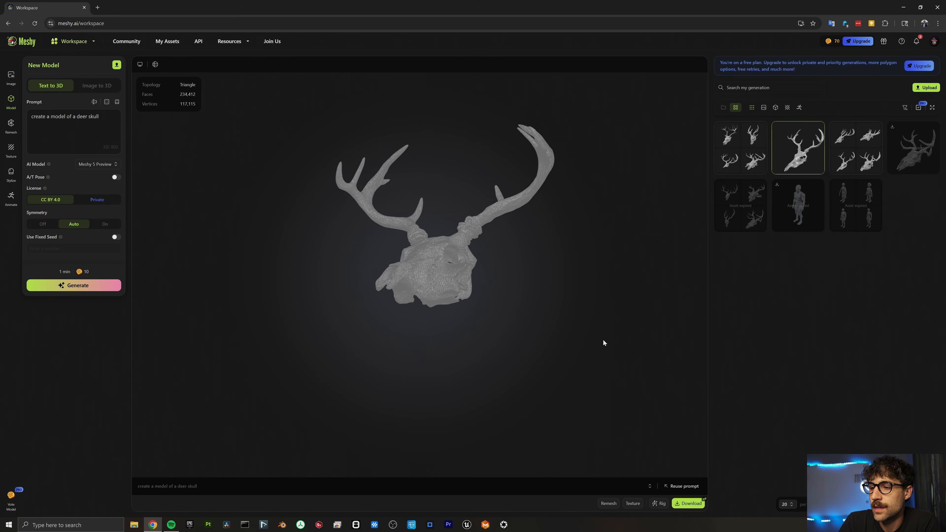
click(680, 505)
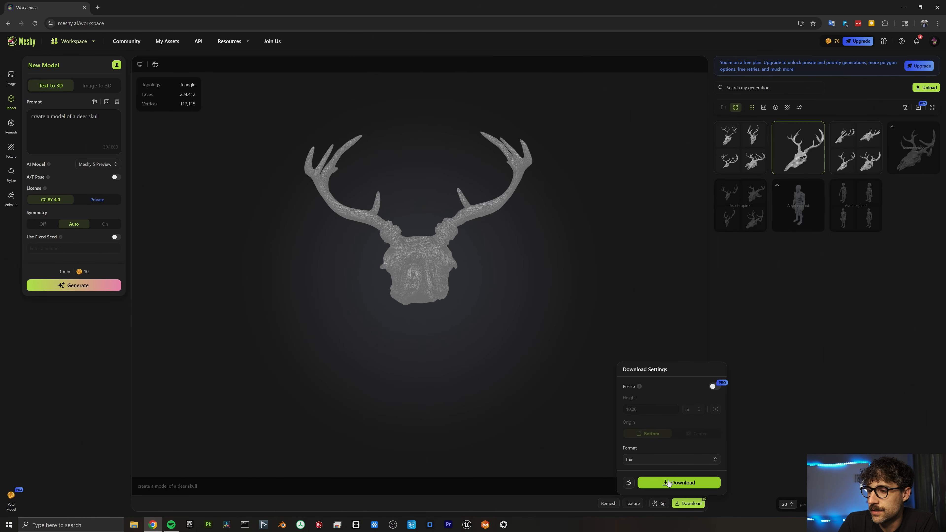
click(659, 480)
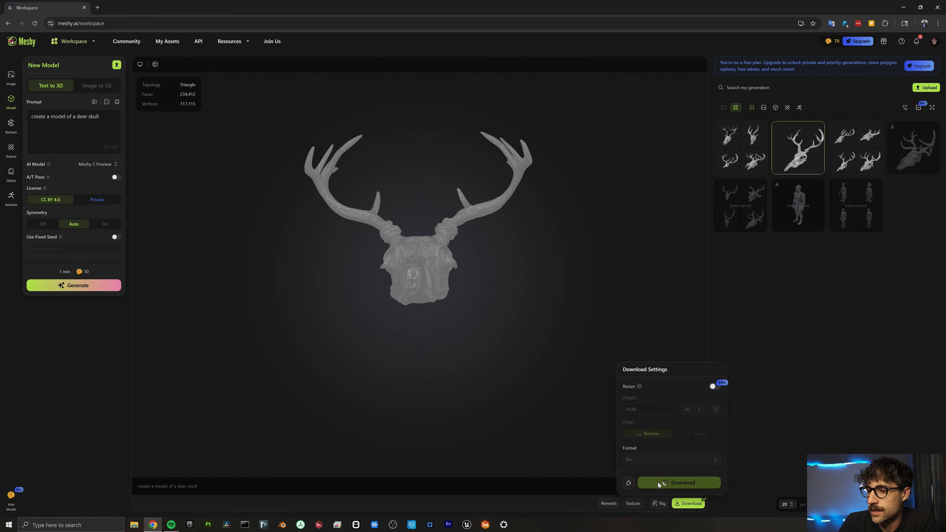
click(902, 7)
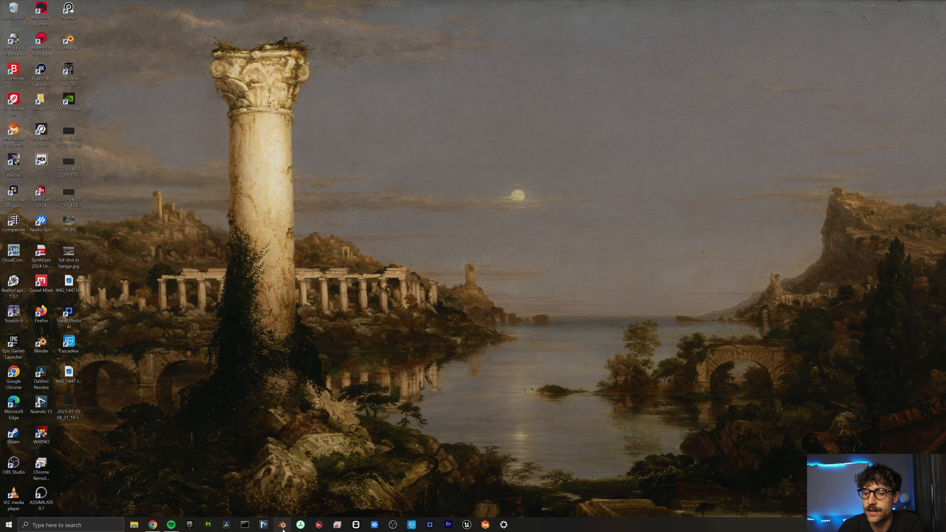
Launch Blender and import the deer-skull FBX file into the scene.
click(282, 525)
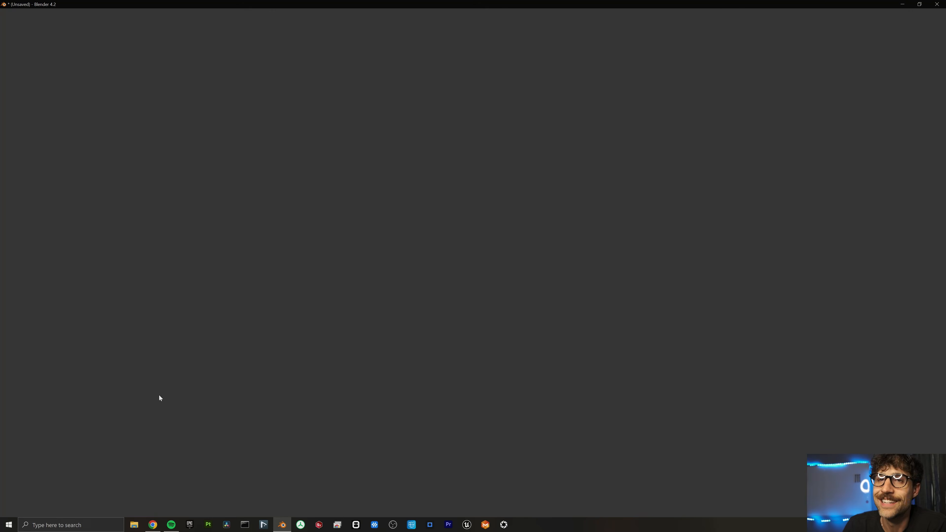
click(16, 13)
mouse_move(36, 116)
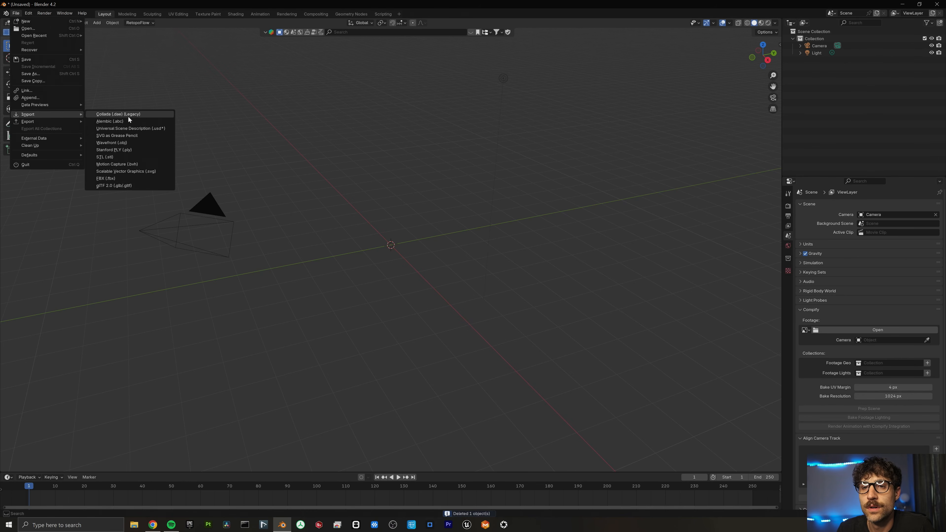
click(125, 178)
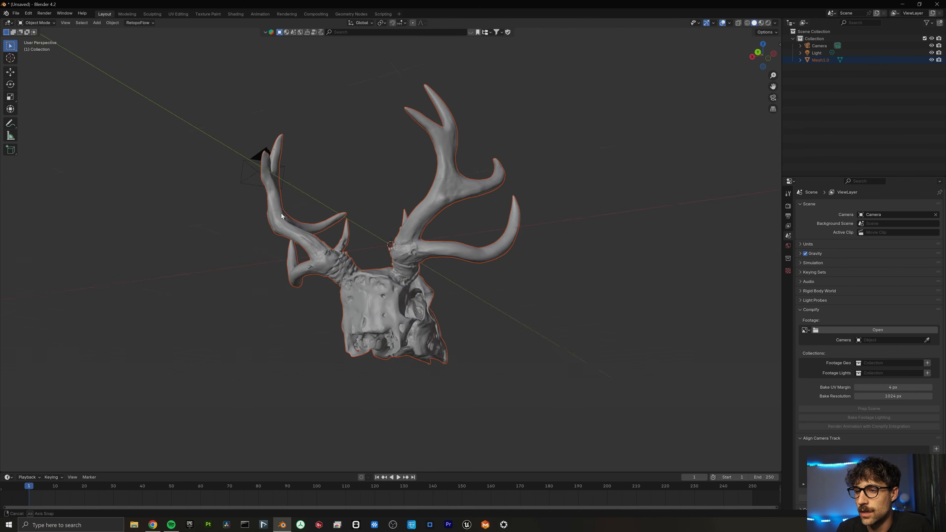
middle_drag(264, 152, 325, 273)
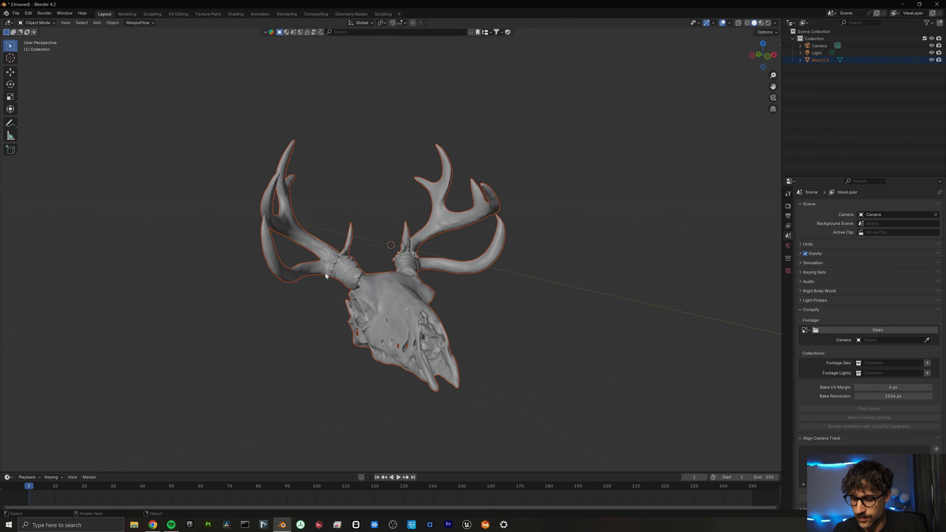
Raise the skull along Z in front view, then start rotating it from the right side.
key(KP_1)
key(g)
key(z)
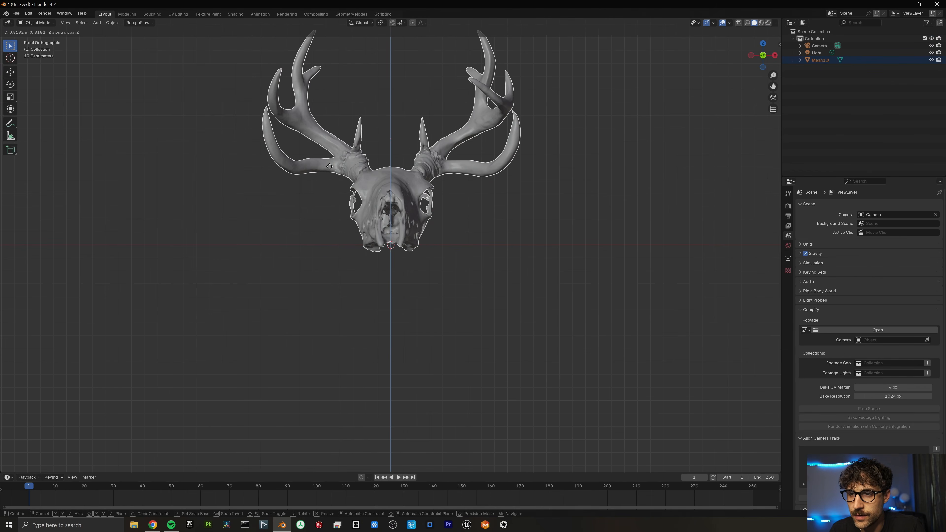
click(332, 150)
middle_drag(332, 150, 291, 171)
key(g)
key(z)
click(294, 63)
middle_drag(290, 63, 275, 148)
key(KP_3)
scroll(278, 66, down, 3)
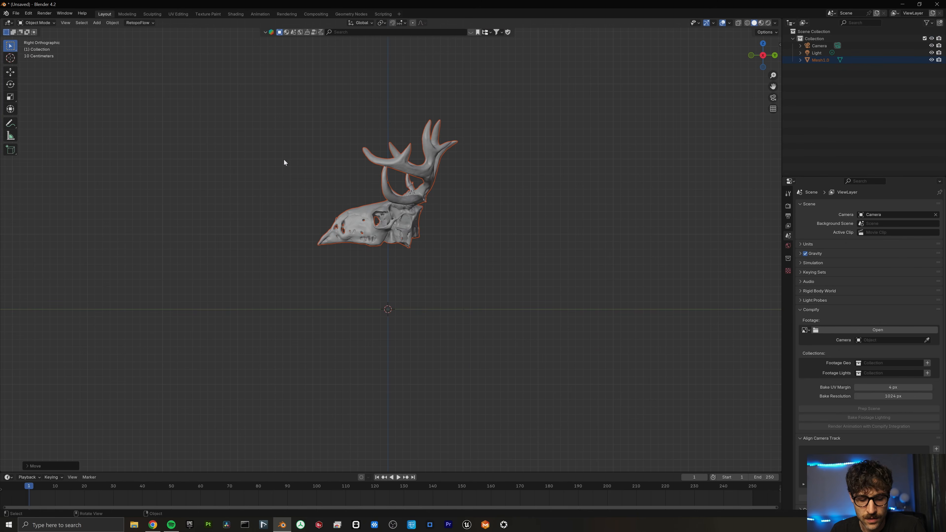
key(r)
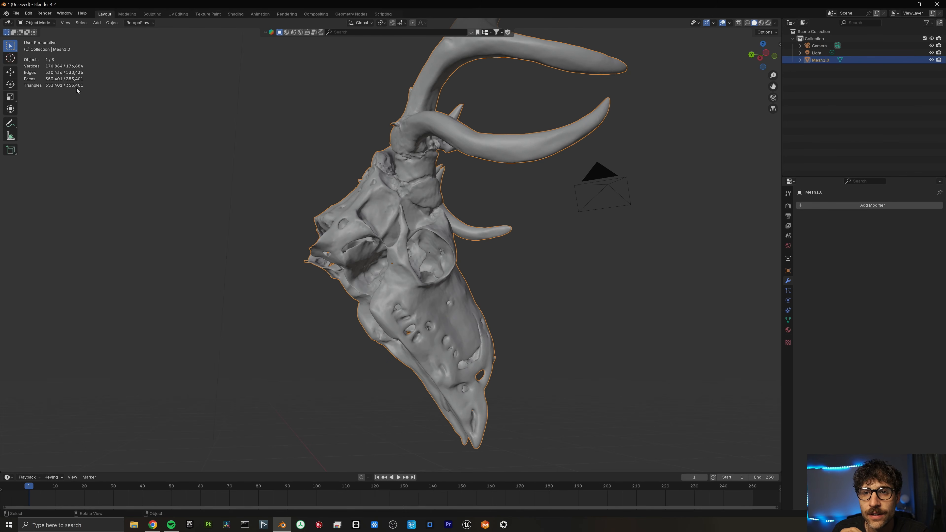
Add a Decimate modifier with ratio 0.5 to the skull, halving its faces.
click(890, 205)
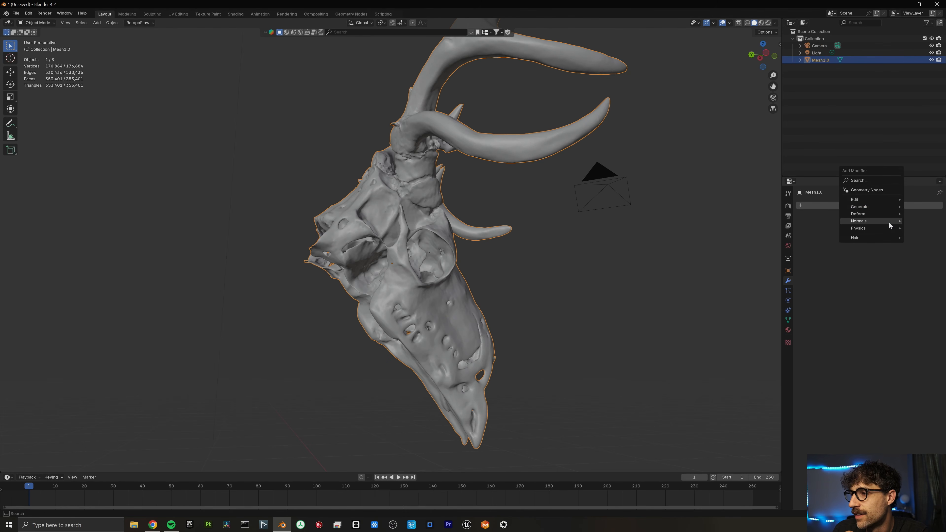
mouse_move(879, 207)
click(802, 236)
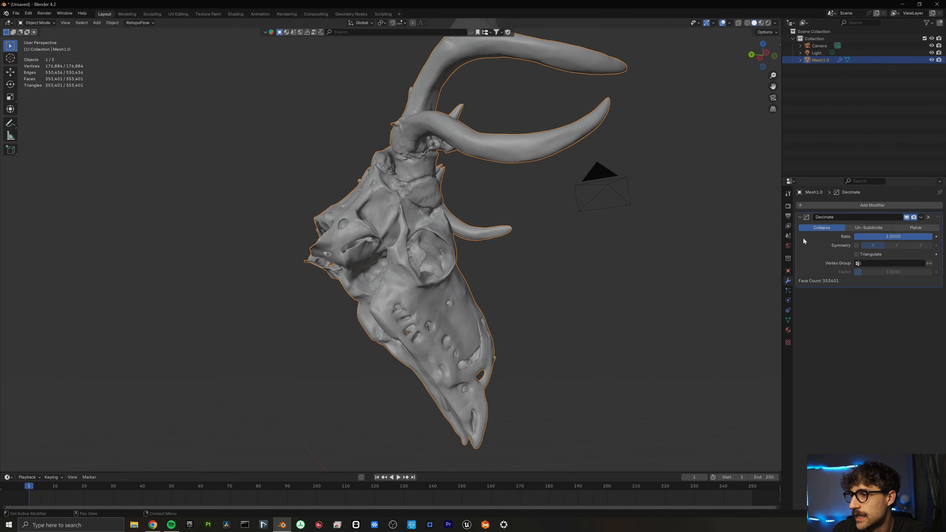
click(911, 237)
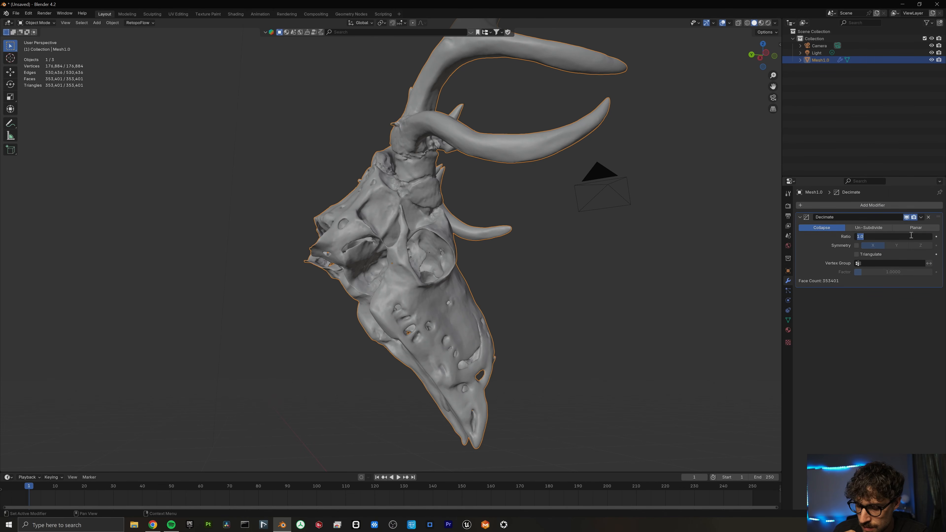
key(Return)
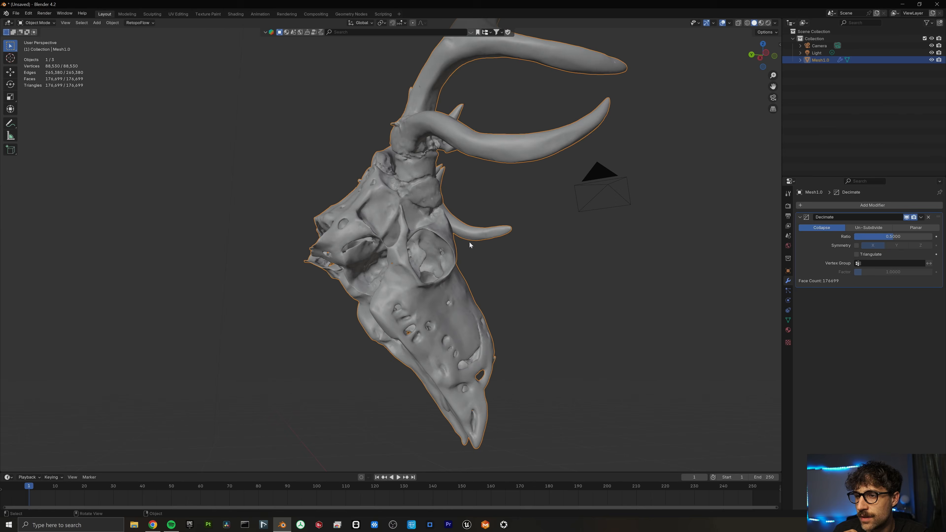
Orbit around the decimated skull, briefly in Edit Mode, and return to Object Mode.
scroll(468, 239, up, 3)
middle_drag(468, 240, 413, 245)
scroll(349, 236, down, 6)
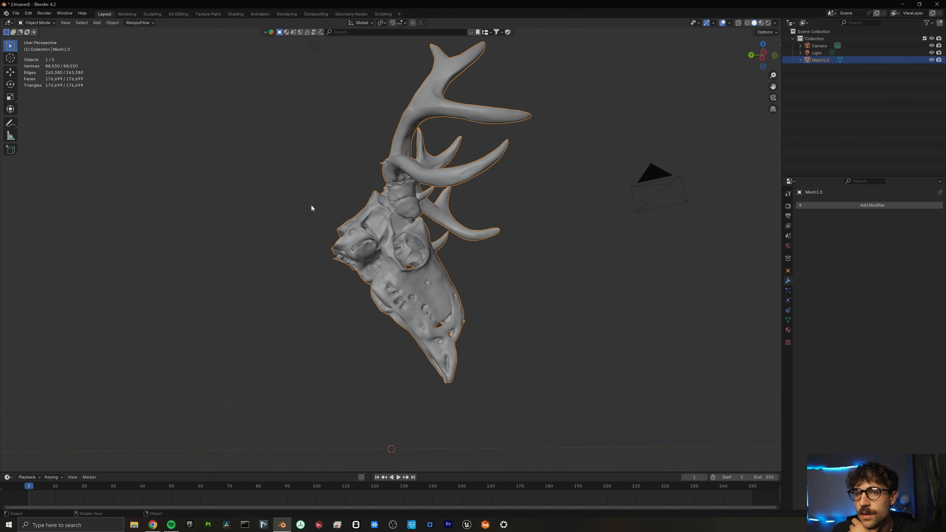
mouse_move(363, 219)
middle_down()
mouse_move(268, 218)
mouse_move(368, 233)
middle_up()
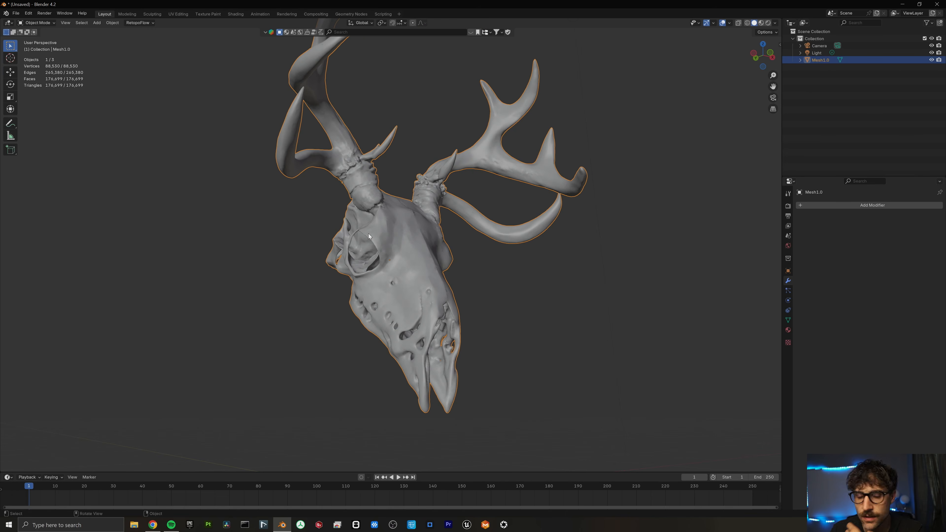
key(Tab)
scroll(381, 233, down, 3)
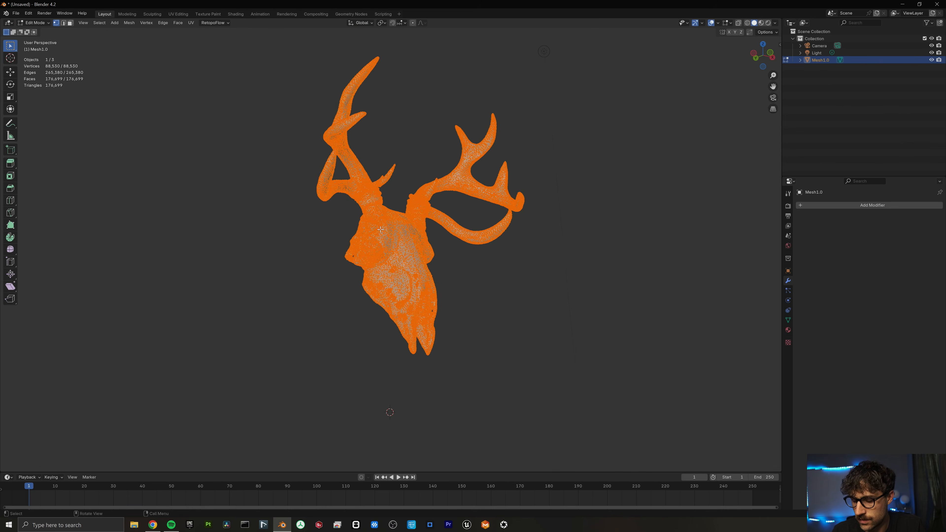
key(KP_1)
middle_drag(371, 174, 285, 211)
key(Tab)
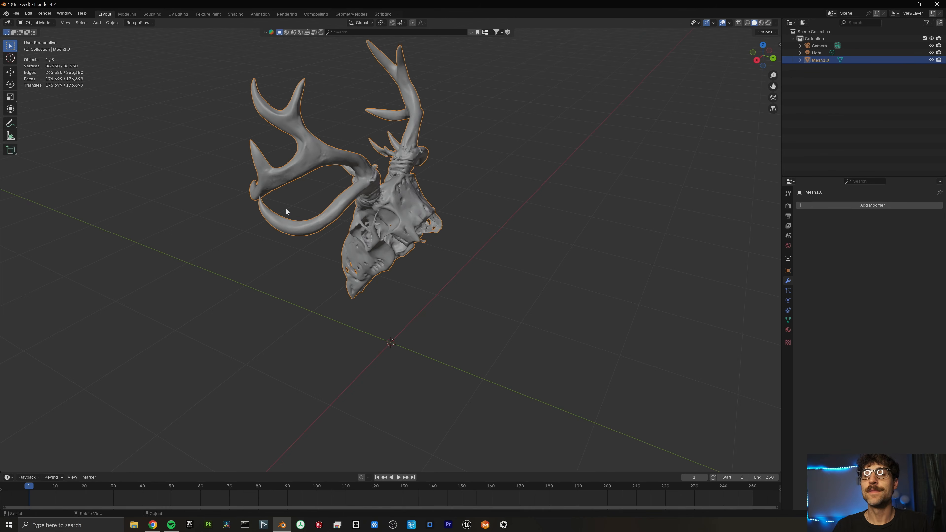
middle_drag(358, 193, 410, 194)
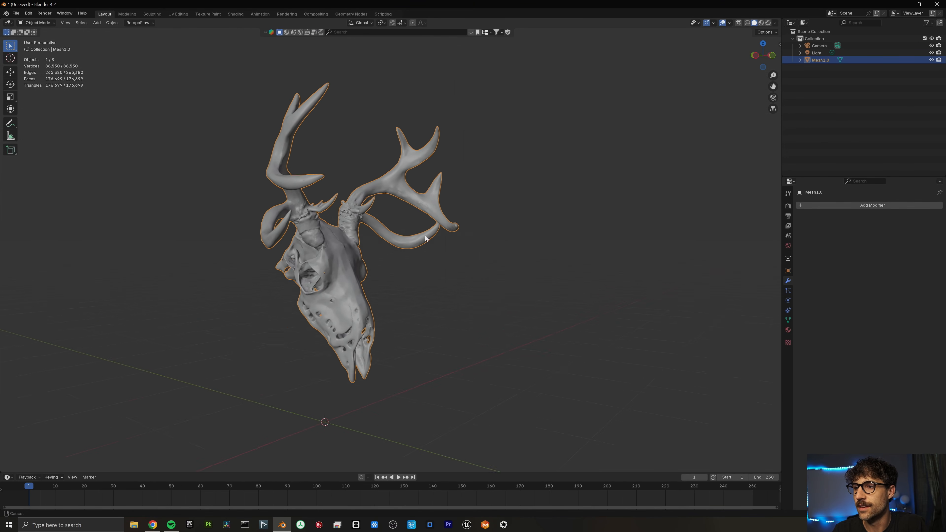
In Edit Mode with X-ray on, rotate selected antler tips and pick another tip.
scroll(375, 227, up, 6)
key(Tab)
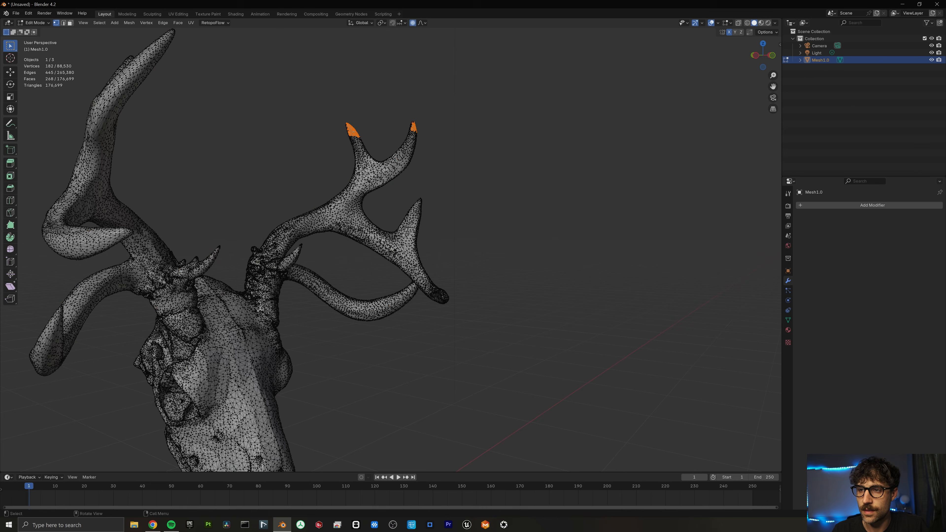
key(alt+z)
drag(363, 143, 337, 118)
key(r)
click(351, 135)
drag(437, 117, 413, 147)
middle_drag(414, 165, 483, 153)
drag(462, 136, 479, 149)
key(ctrl+z)
middle_drag(479, 149, 349, 262)
Frame the lower antler tip, grow its selection, and move it with proportional editing.
key(KP_Decimal)
key(ctrl+KP_Add)
key(g)
key(Escape)
key(ctrl+KP_Add)
key(ctrl+KP_Add)
key(ctrl+KP_Add)
key(ctrl+KP_Add)
key(g)
key(Escape)
key(ctrl+z)
Return to Object Mode, select the skull and frame it in the view.
key(Tab)
scroll(480, 222, down, 3)
middle_drag(479, 223, 431, 201)
click(499, 301)
key(KP_Decimal)
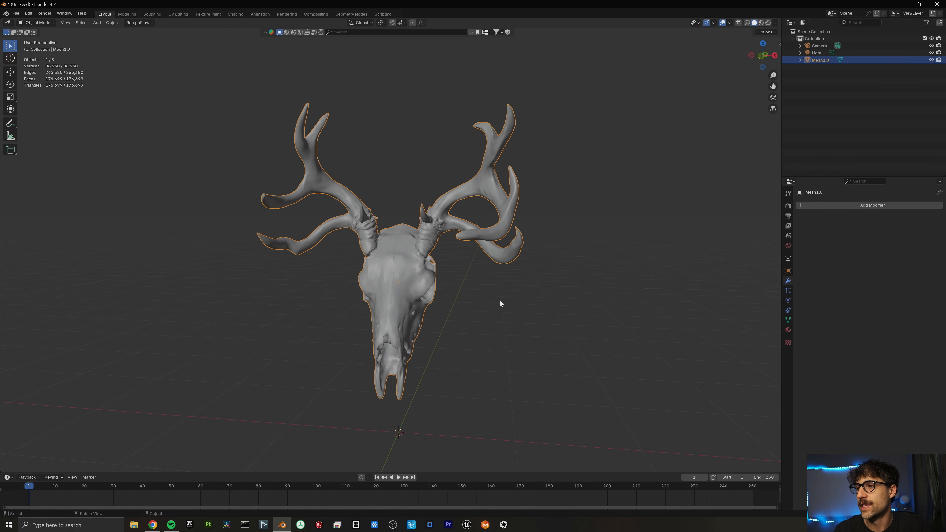
Nudge the skull, then select its whole mesh and unwrap it with Smart UV Project.
key(g)
click(511, 285)
key(KP_1)
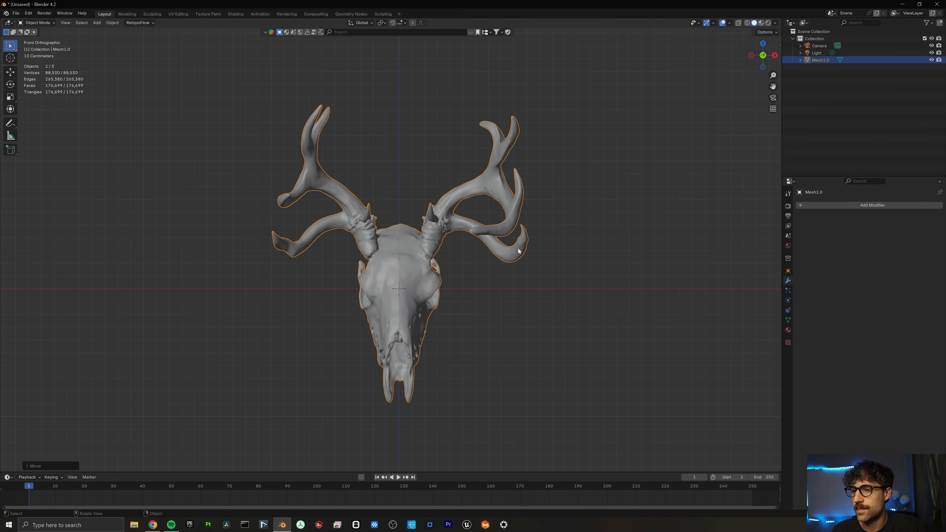
key(Tab)
key(a)
key(Tab)
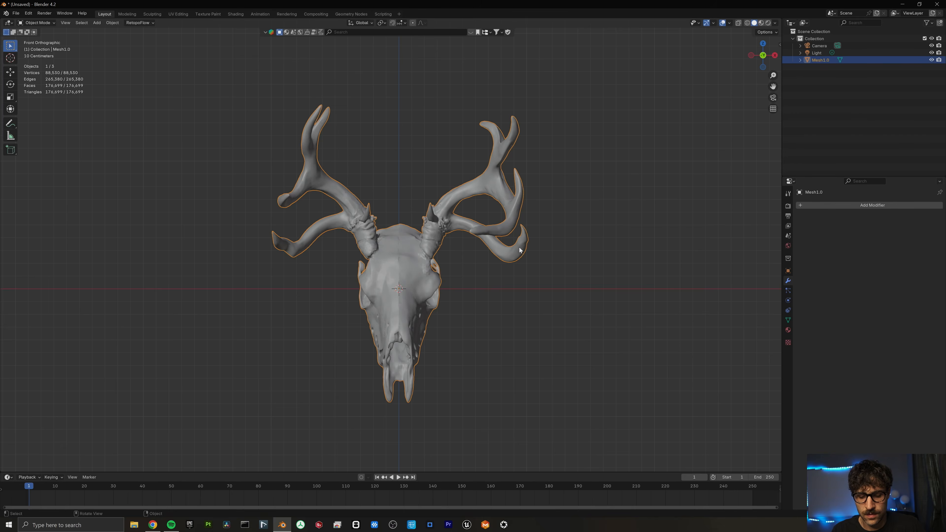
key(Tab)
key(u)
click(520, 256)
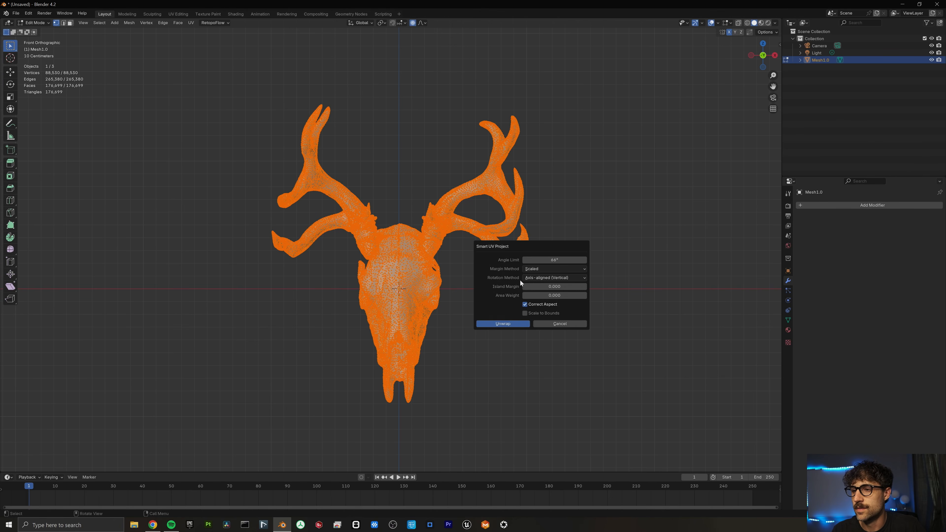
click(513, 324)
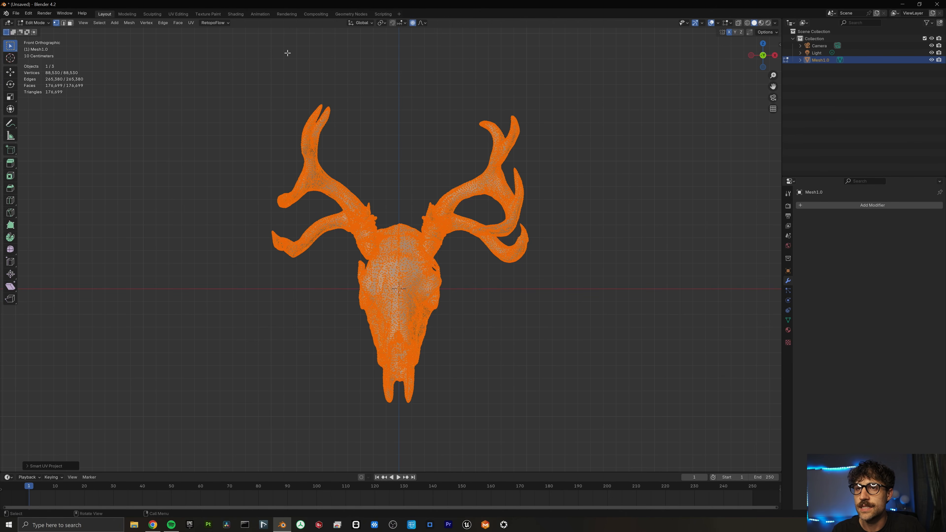
key(Tab)
Pack the skull's UV islands into the full tile with UVPackmaster in UV Editing.
click(178, 14)
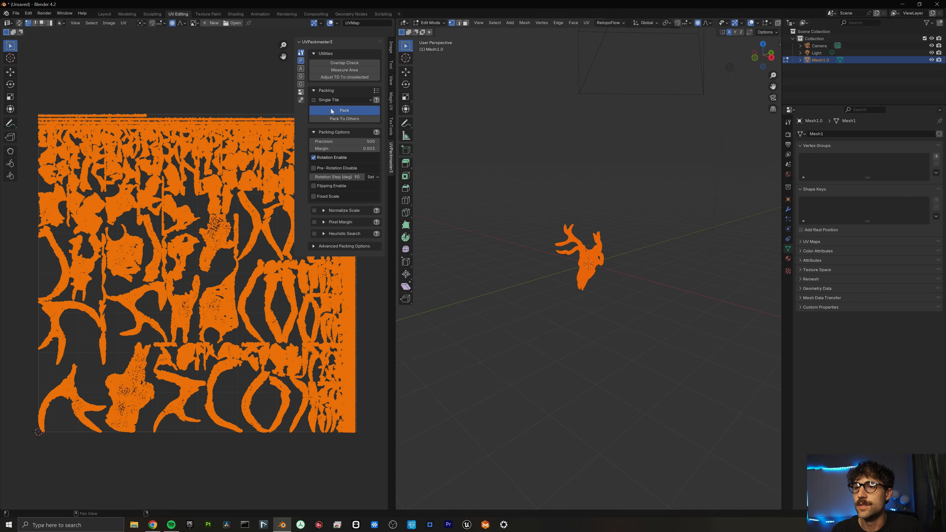
click(330, 110)
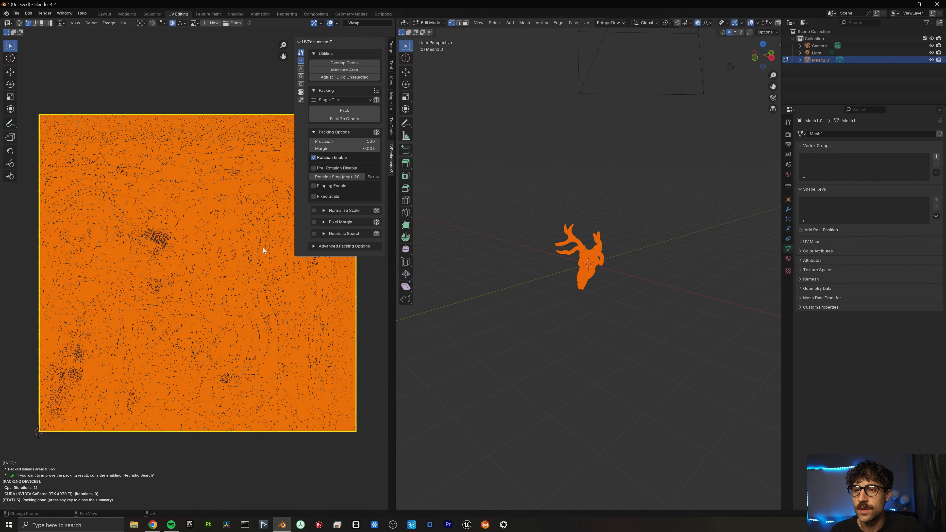
click(241, 255)
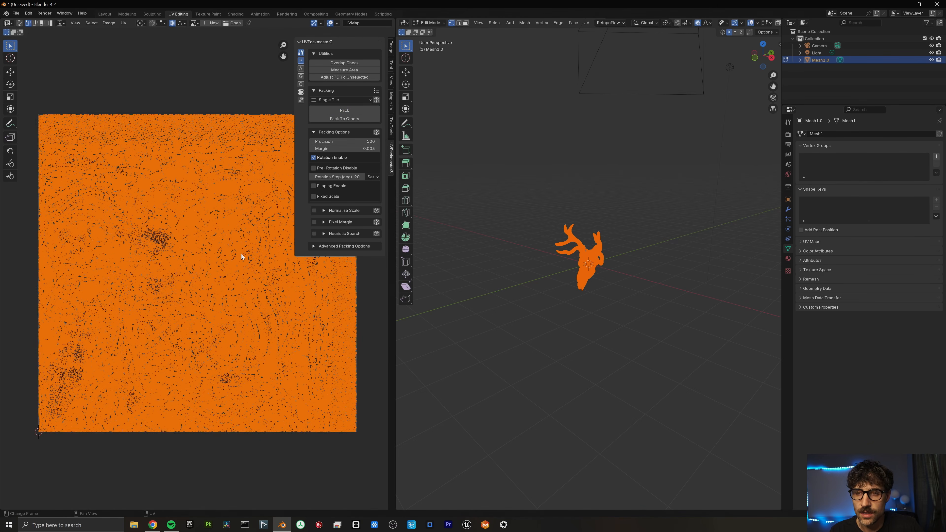
scroll(240, 256, up, 10)
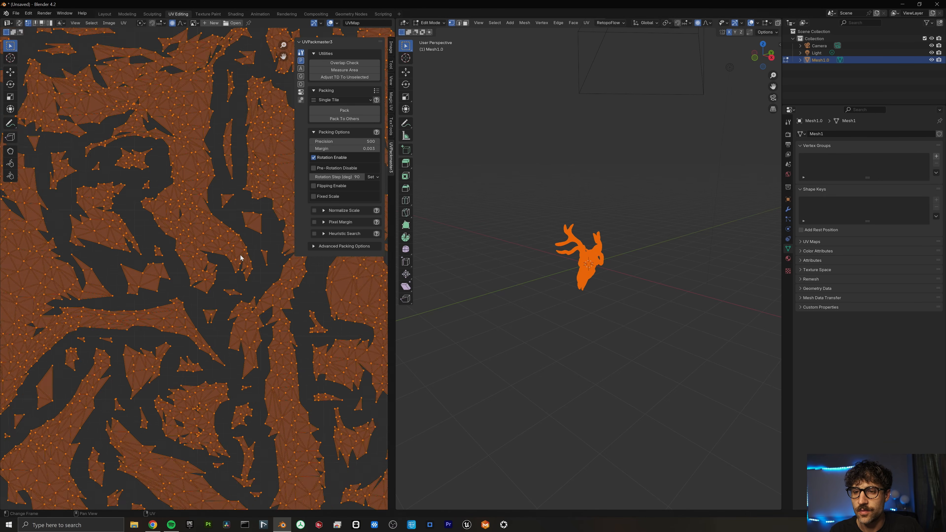
scroll(240, 256, down, 12)
scroll(240, 256, up, 2)
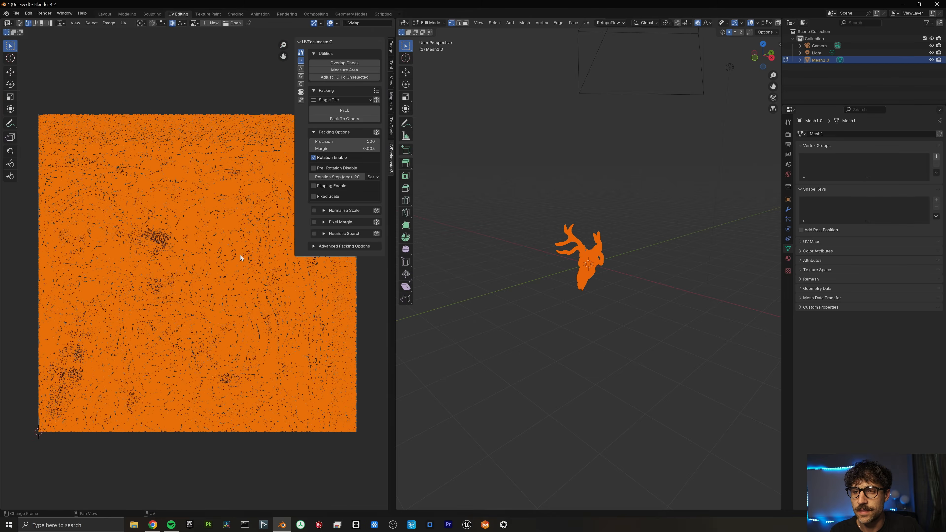
Frame and check the skull in the 3D view, then go back to Layout.
key(Tab)
key(KP_Decimal)
key(Tab)
key(Tab)
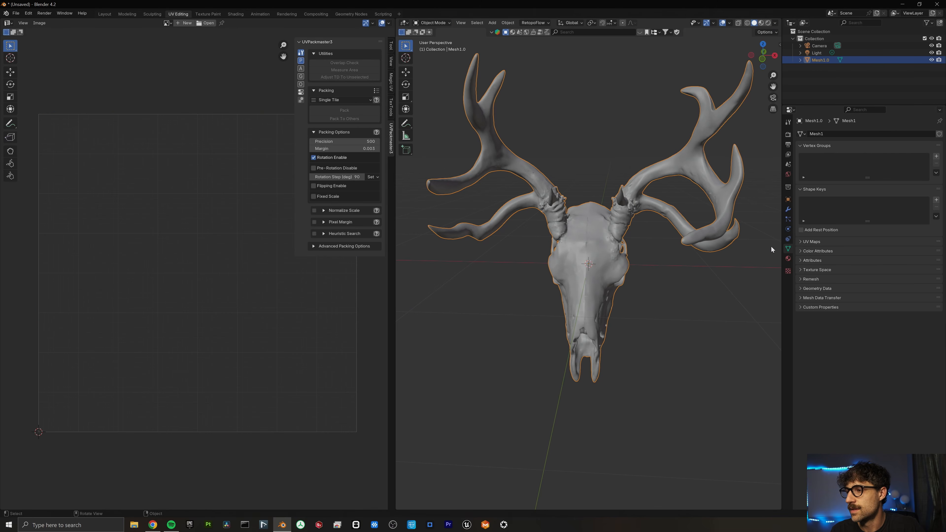
middle_drag(600, 229, 579, 228)
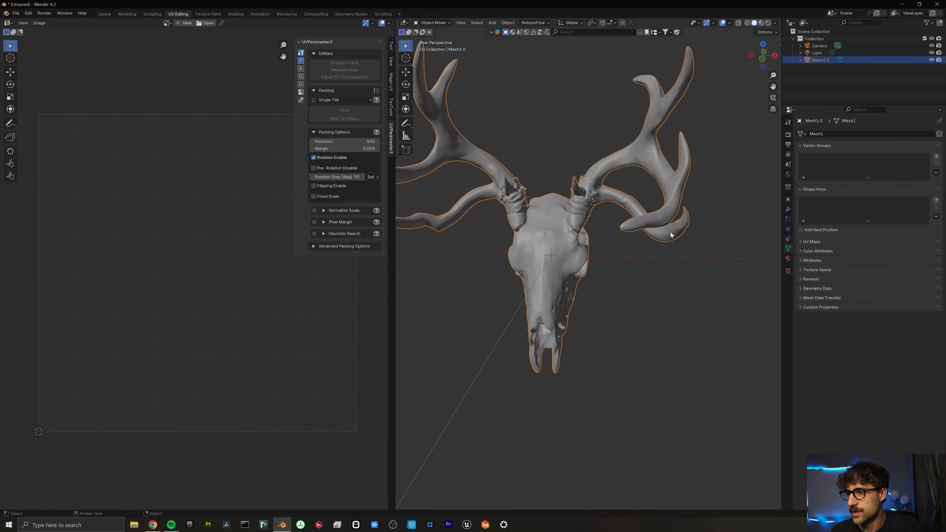
click(107, 15)
Create a new material on the skull mesh and name it Skull.
middle_drag(565, 167, 534, 186)
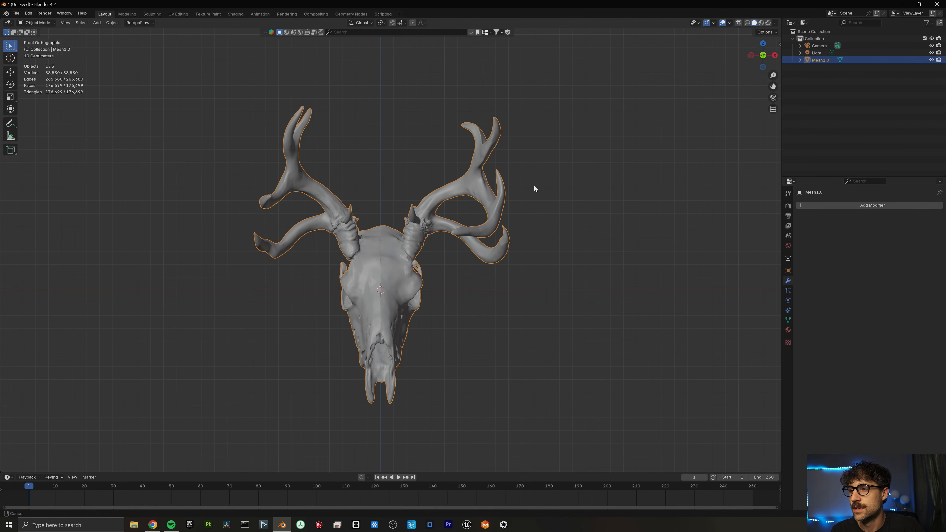
key(KP_1)
click(788, 329)
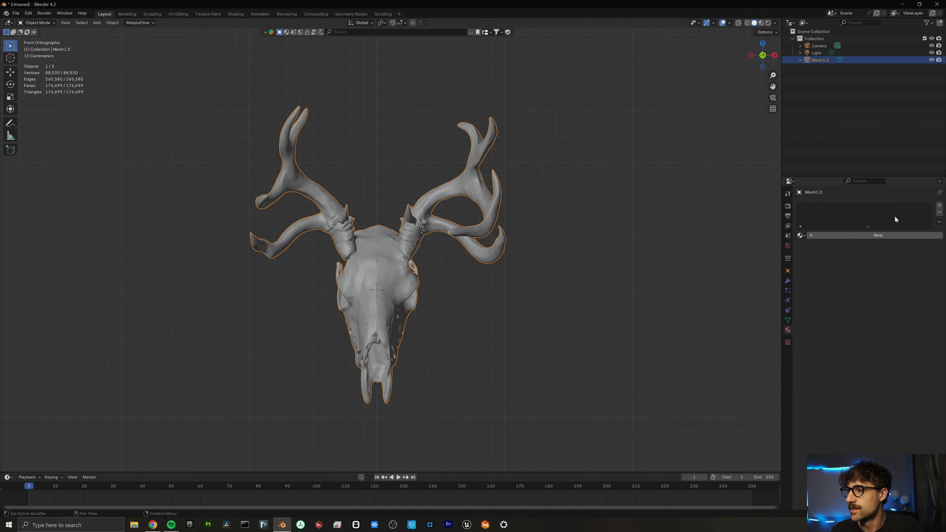
click(890, 234)
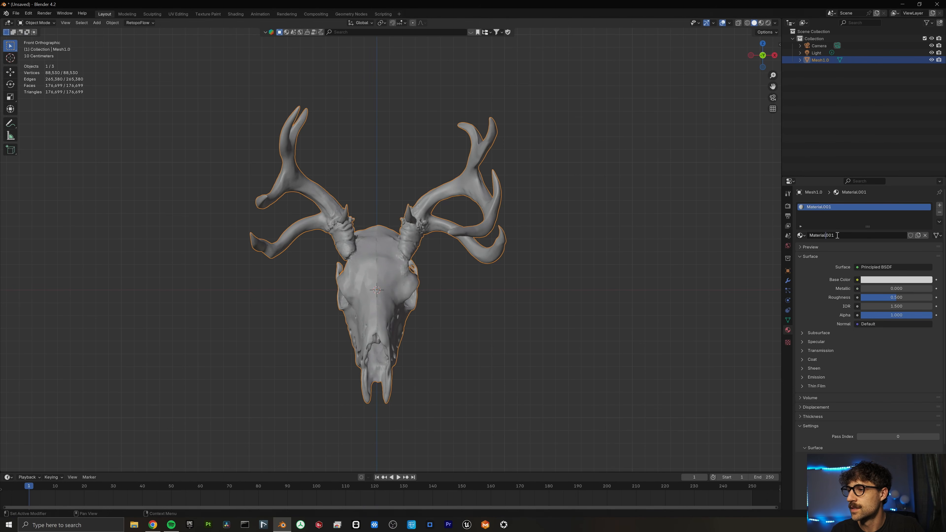
drag(837, 235, 795, 235)
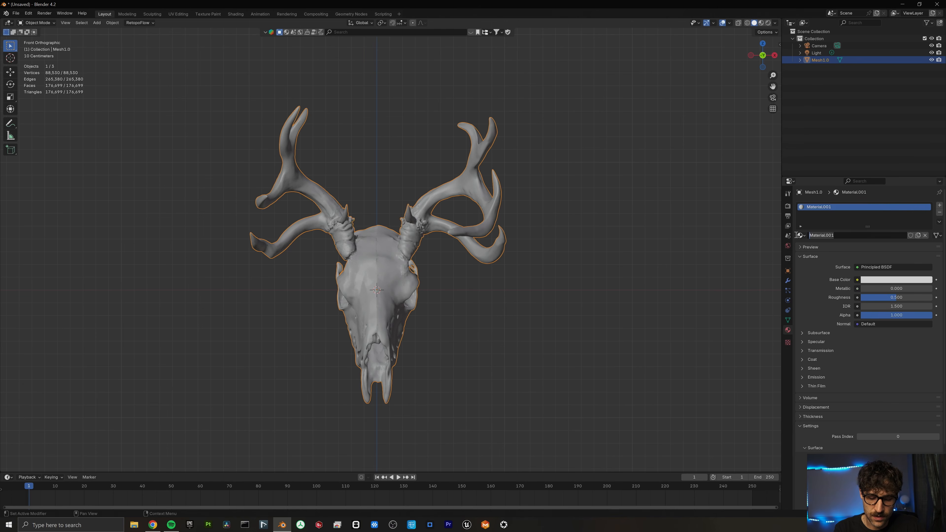
text(Skull)
key(Return)
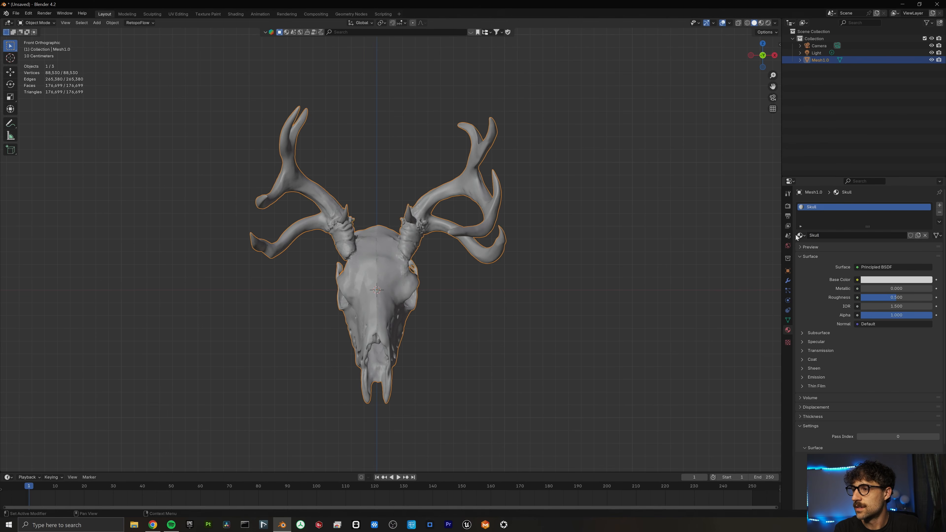
Add a second material slot with a new material named Horns, then enter Edit Mode.
click(939, 205)
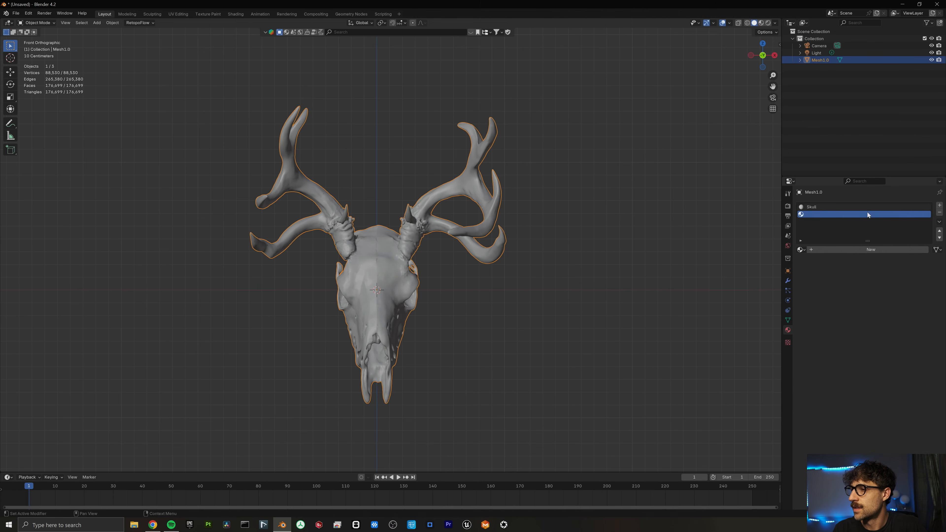
click(837, 250)
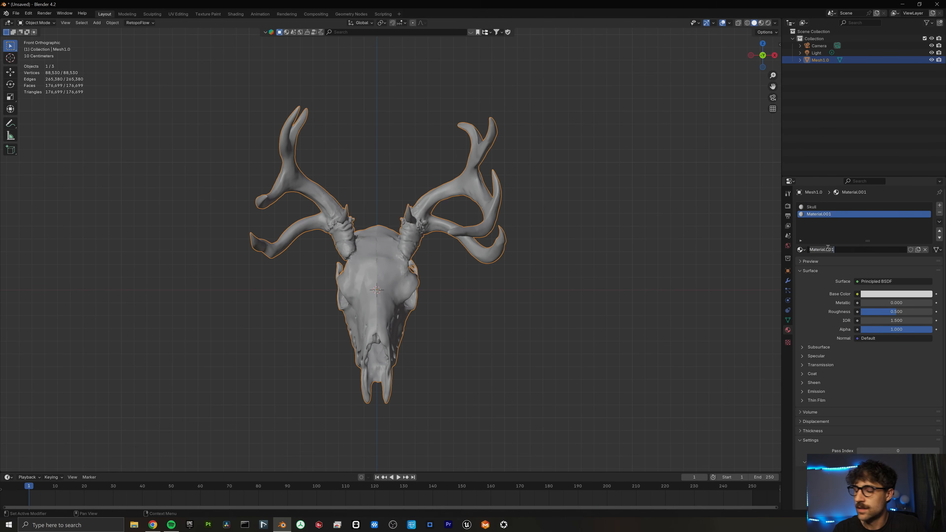
double_click(827, 249)
text(Horns)
key(Return)
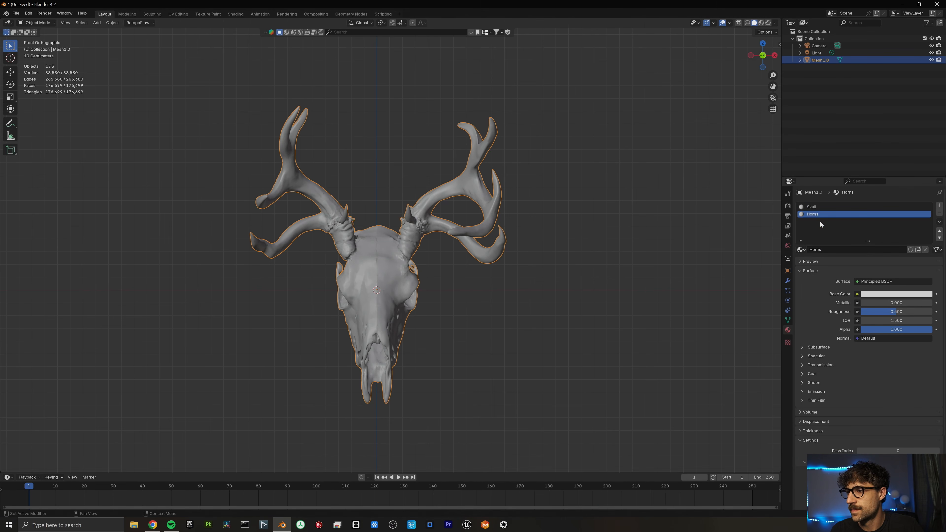
click(817, 207)
key(Tab)
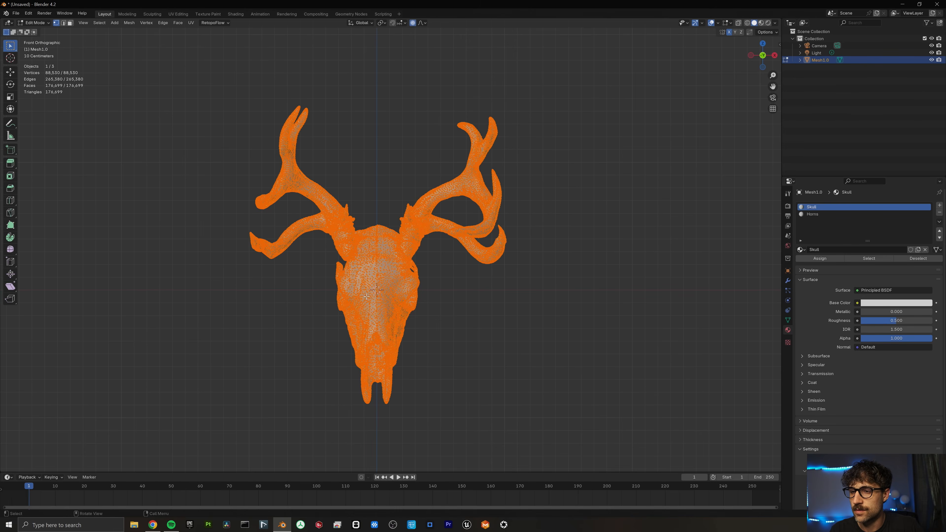
Select the skull's bone area up to the horn bases and assign it the Skull material.
drag(345, 308, 434, 387)
key(ctrl+l)
ctrl+middle_drag(434, 388, 387, 254)
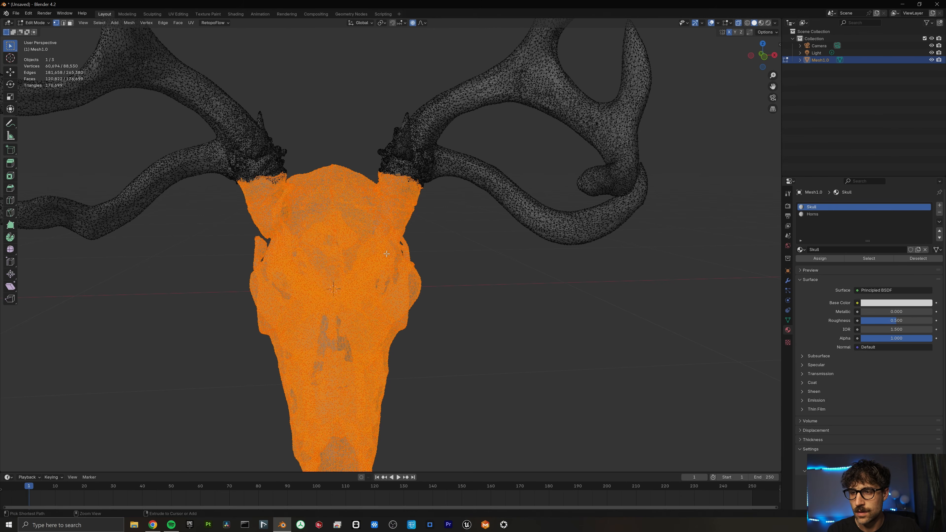
key(ctrl+KP_Subtract)
key(ctrl+KP_Subtract)
key(ctrl+KP_Subtract)
key(ctrl+KP_Subtract)
key(ctrl+KP_Subtract)
key(ctrl+KP_Subtract)
key(ctrl+KP_Subtract)
key(ctrl+KP_Subtract)
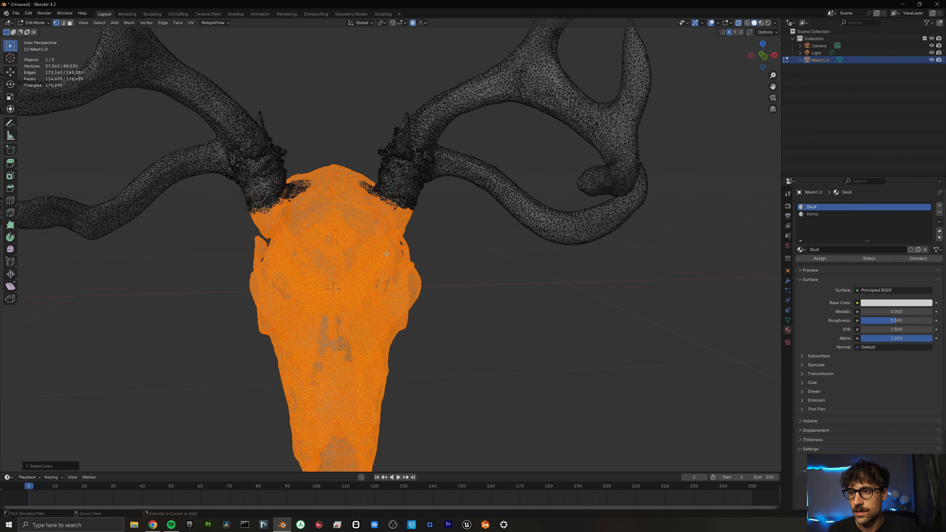
key(ctrl+KP_Add)
key(ctrl+KP_Add)
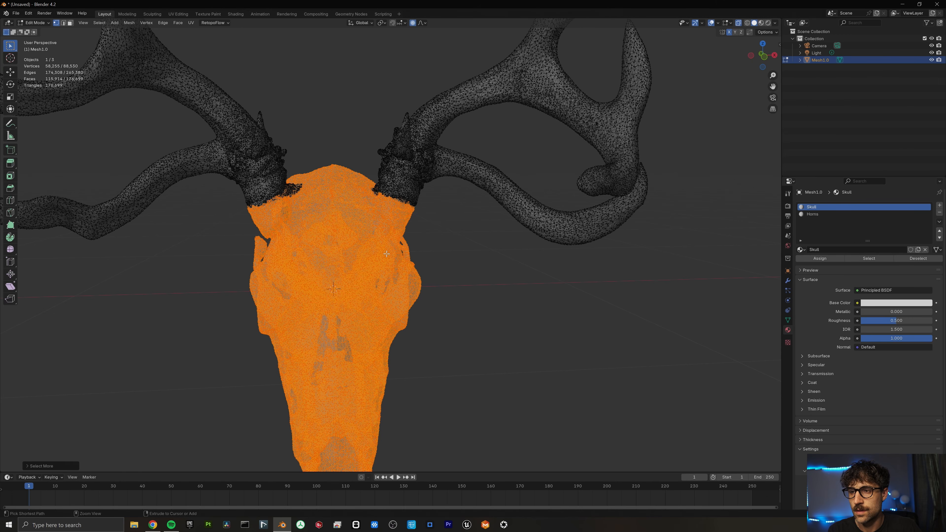
key(ctrl+KP_Add)
key(Tab)
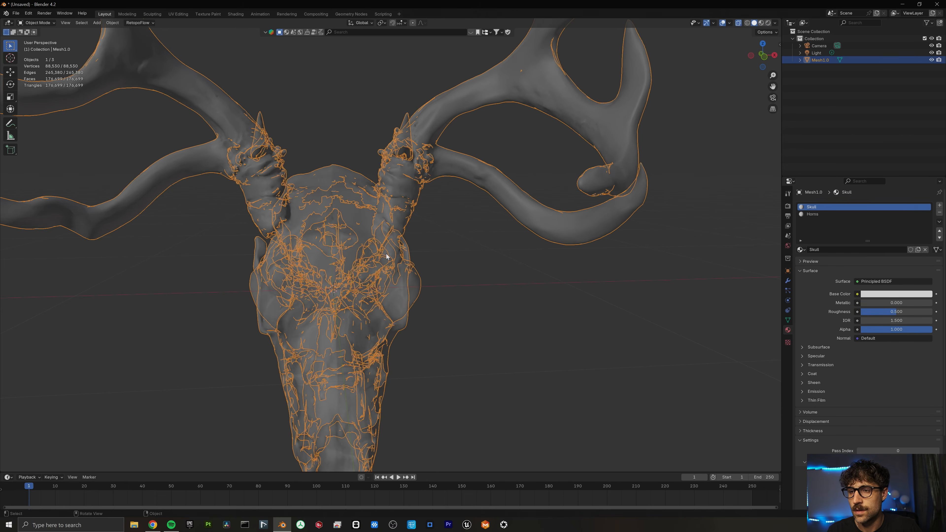
key(Tab)
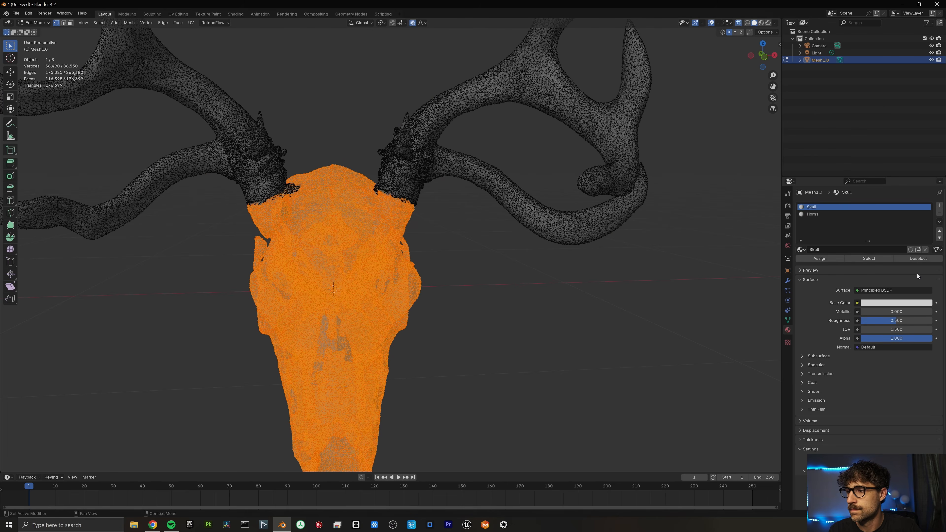
click(829, 258)
Invert the selection to the antlers, assign them the Horns material, and verify its selection.
key(ctrl+i)
middle_drag(830, 258, 518, 262)
key(alt+z)
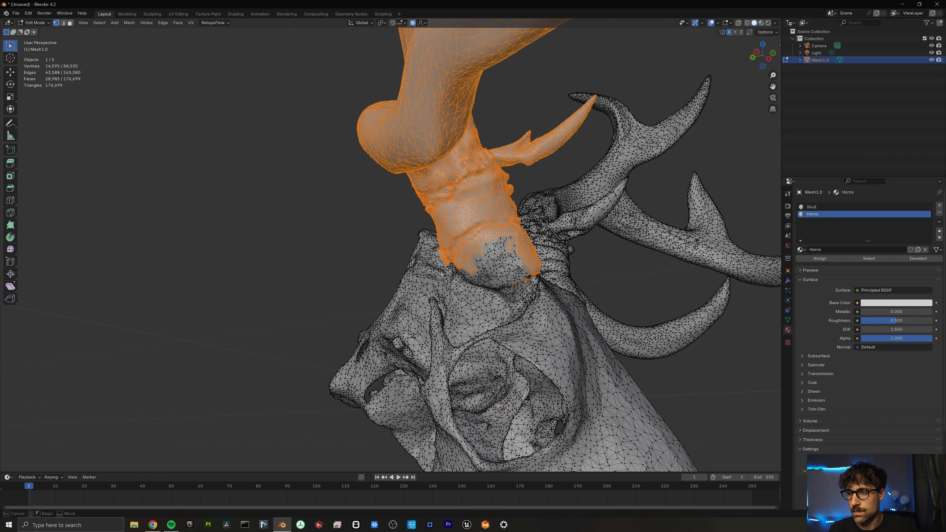
shift+click(507, 261)
drag(495, 277, 531, 281)
key(Tab)
middle_drag(488, 194, 459, 220)
scroll(460, 220, down, 5)
key(Tab)
key(alt+a)
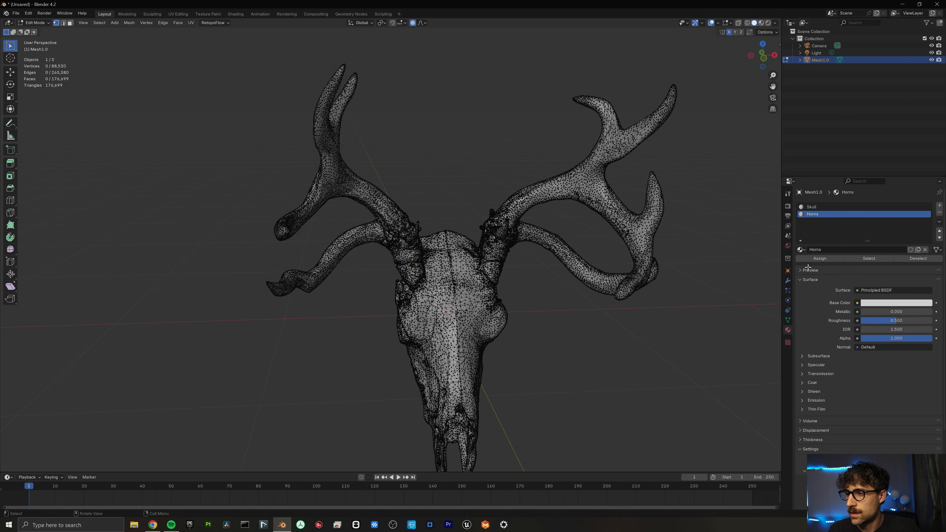
click(856, 258)
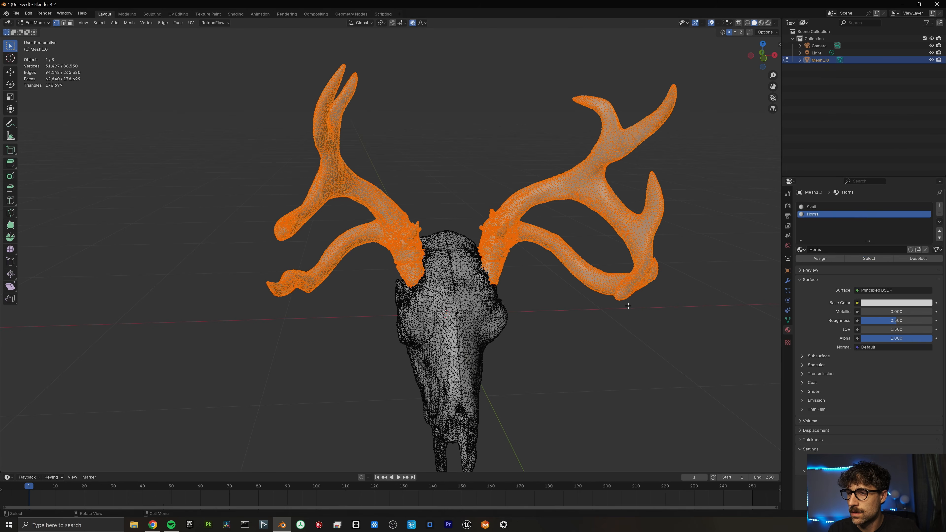
middle_drag(625, 300, 135, 254)
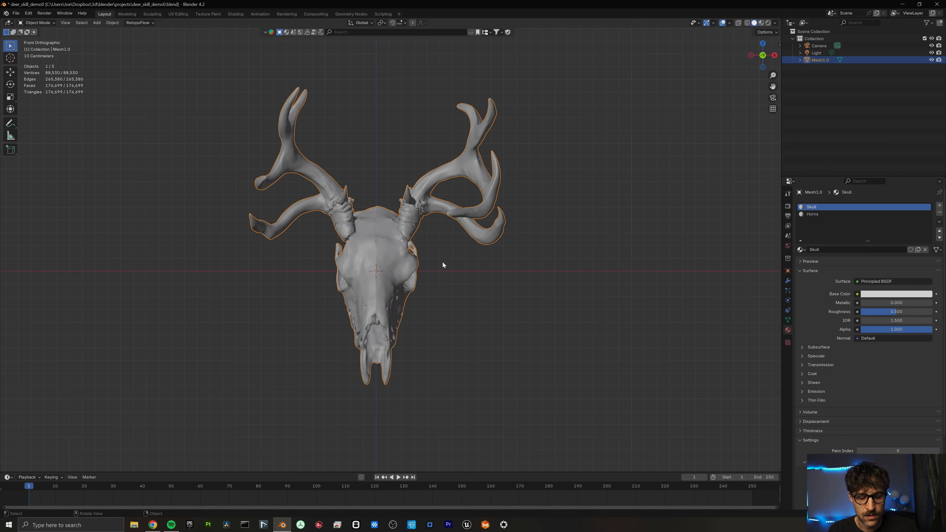
Apply all transforms to the skull mesh and return to the front view.
key(ctrl+a)
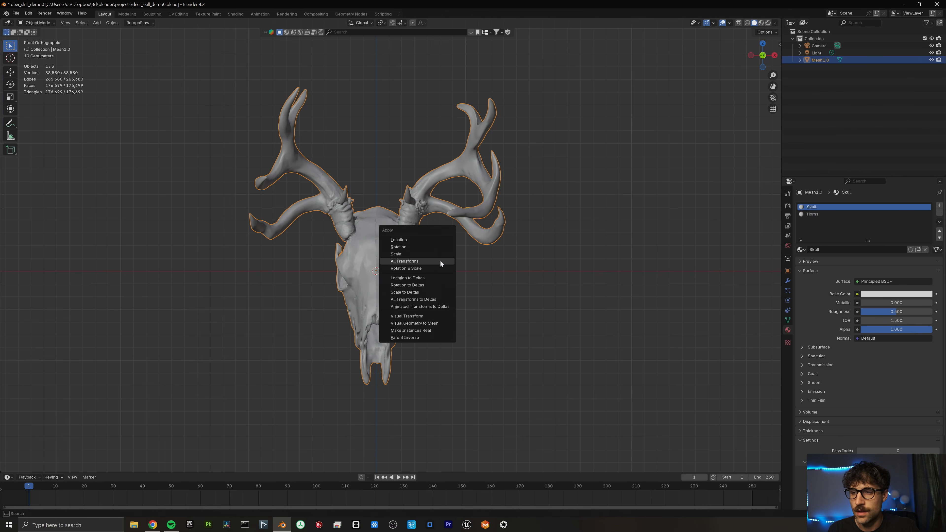
click(438, 261)
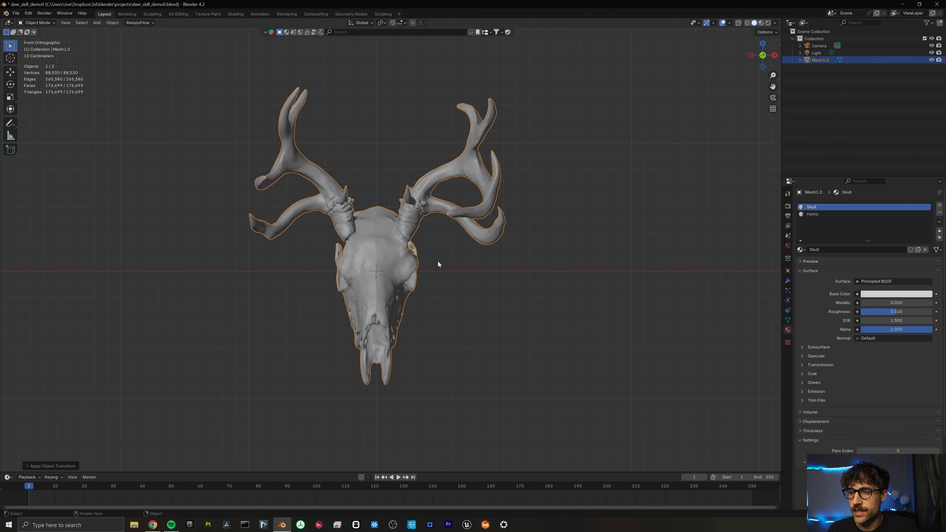
middle_drag(438, 262, 123, 78)
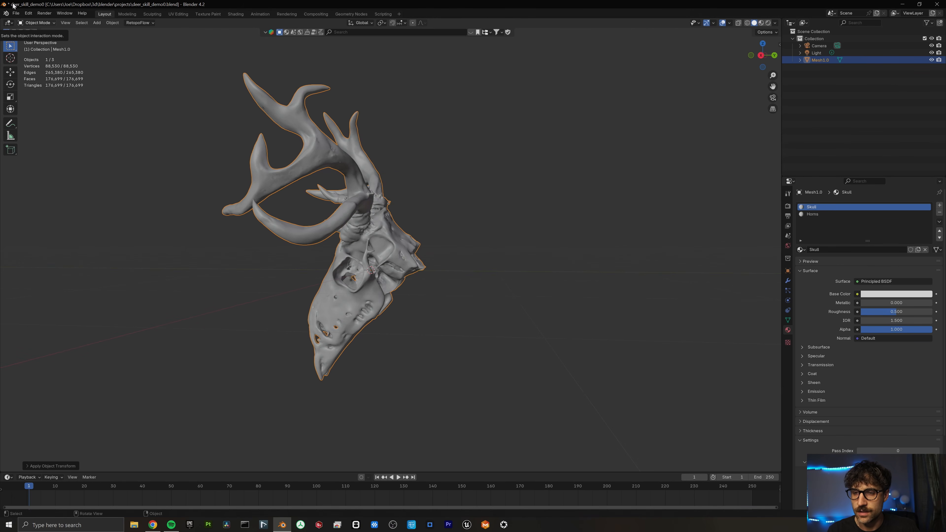
key(KP_1)
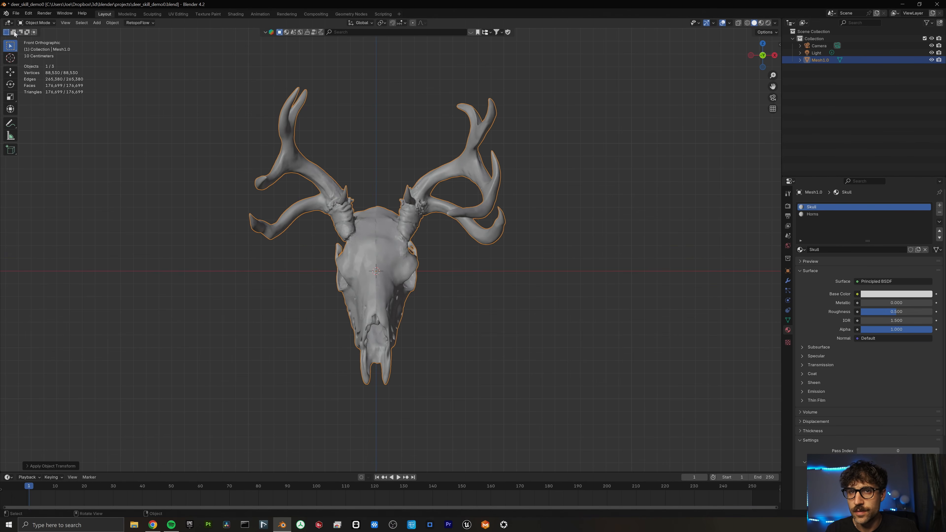
Export the selected skull mesh as deer_skull_demo.fbx into the DeerSkull_Demo folder.
click(16, 14)
mouse_move(33, 123)
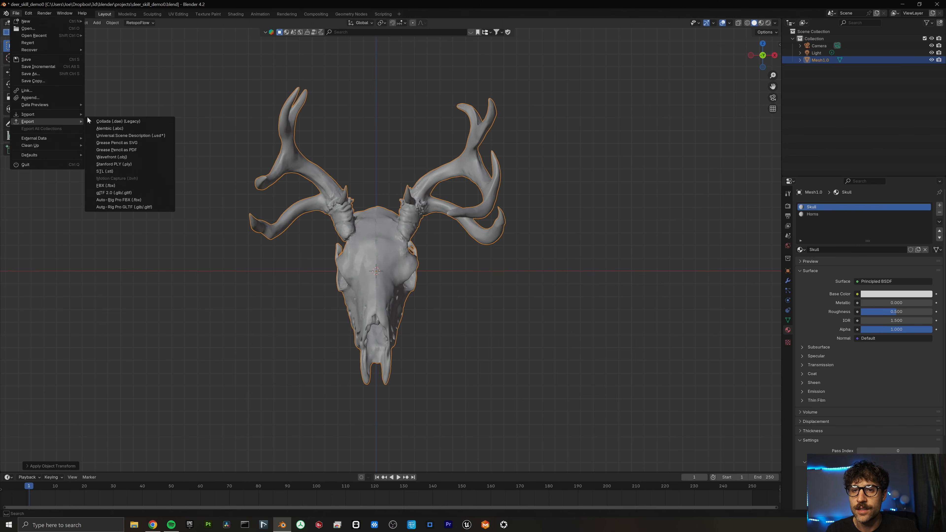
click(112, 185)
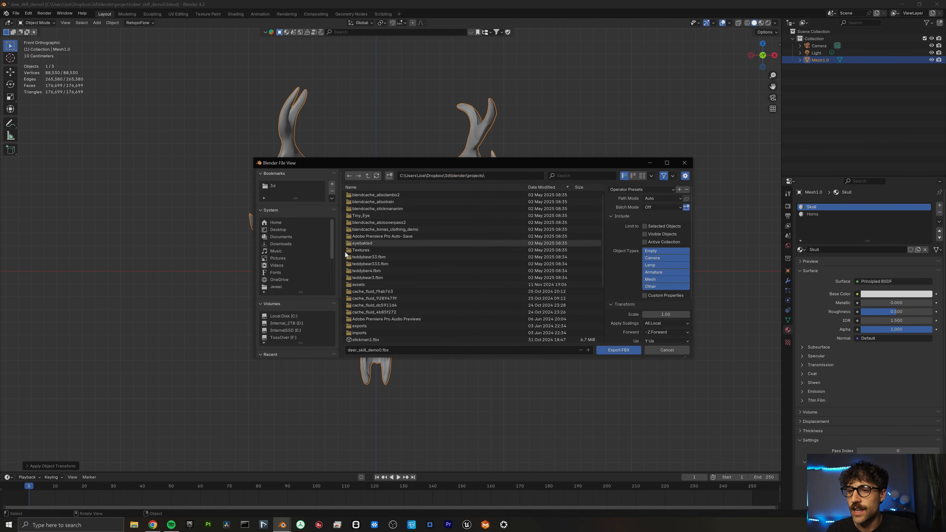
scroll(278, 308, down, 4)
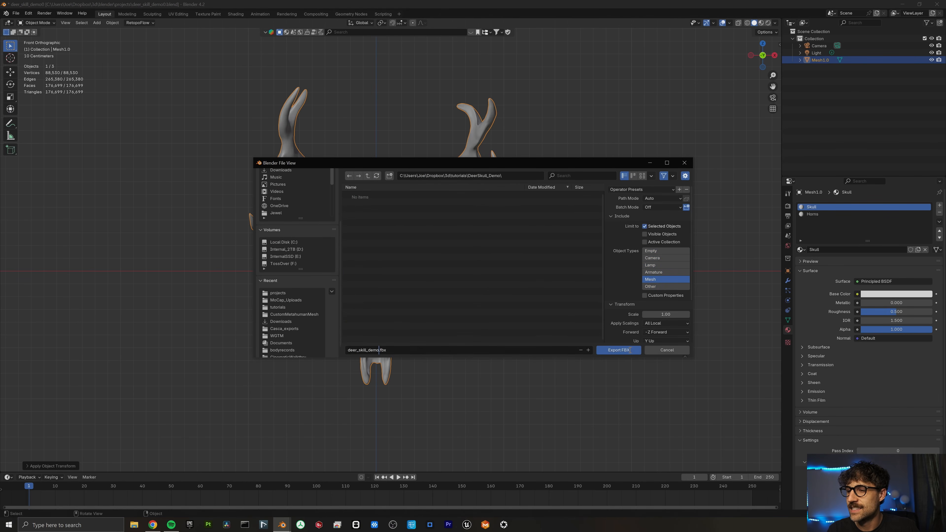
click(614, 350)
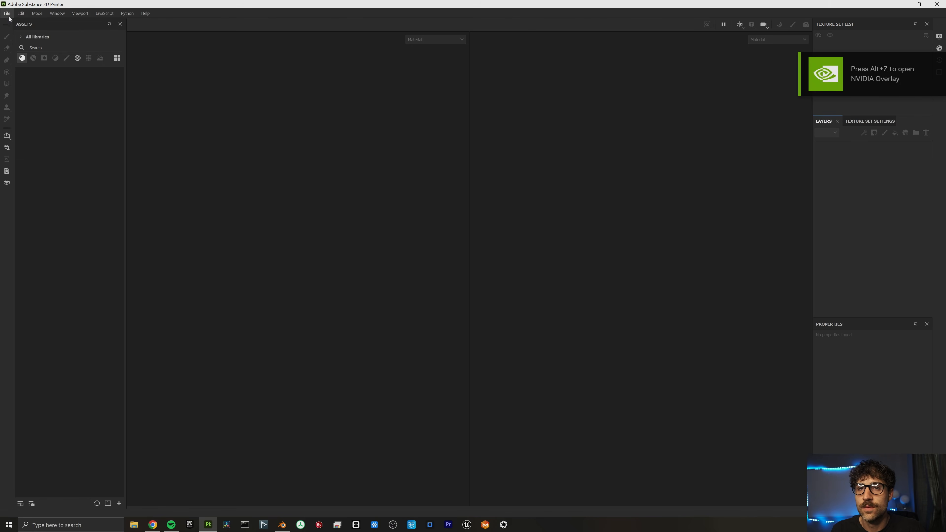
Open Substance 3D Painter's File menu to start a new project.
click(6, 13)
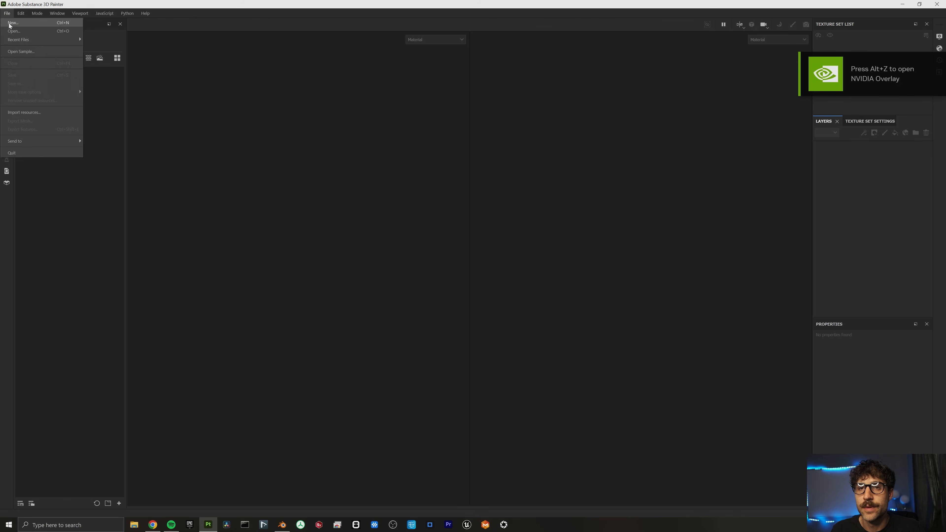
Create an Unreal Engine 4 template project from deer_skull_demo.fbx and open Bake Mesh Maps.
click(12, 22)
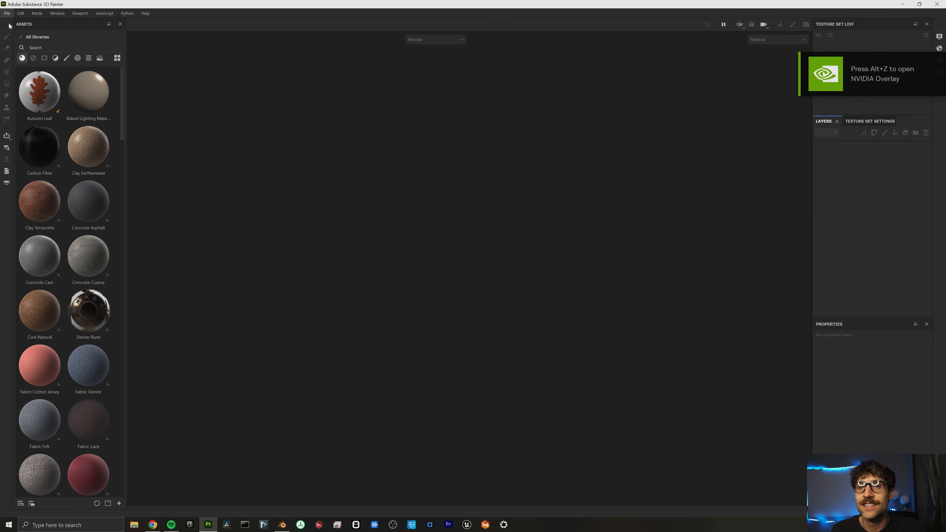
click(544, 180)
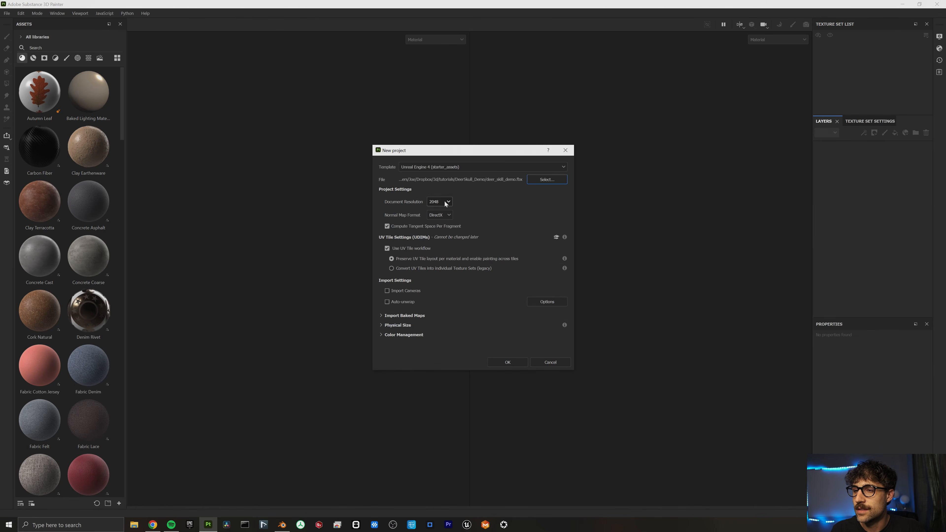
click(500, 362)
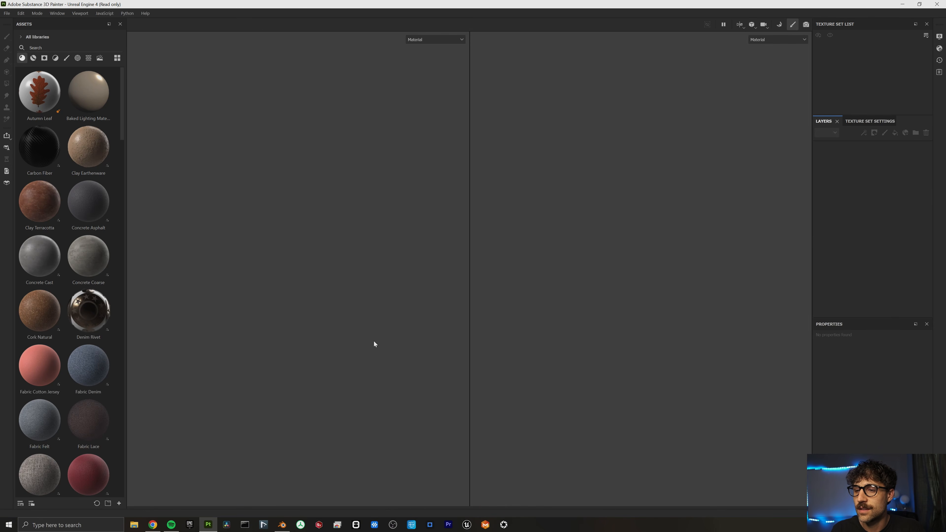
scroll(654, 281, down, 4)
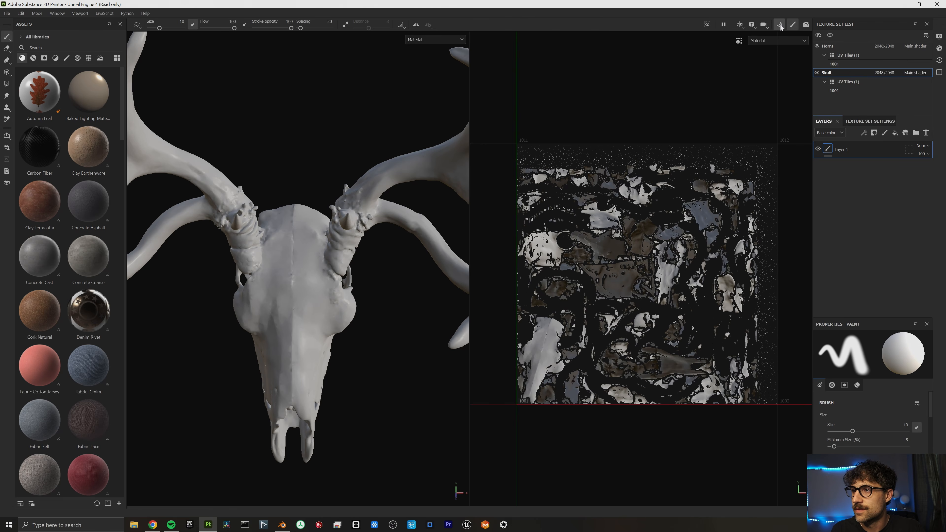
click(779, 24)
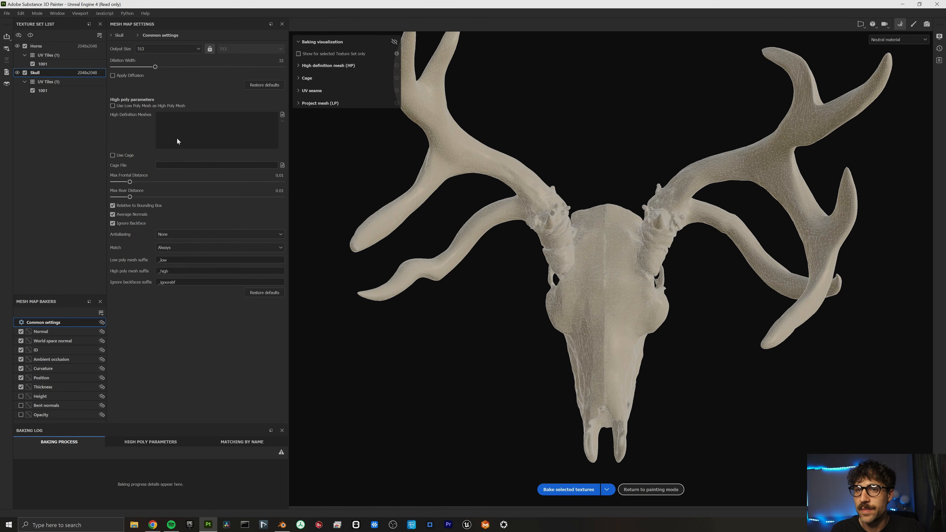
Bake the Skull and Horns mesh maps at 2048 output size, then return to painting mode.
click(170, 48)
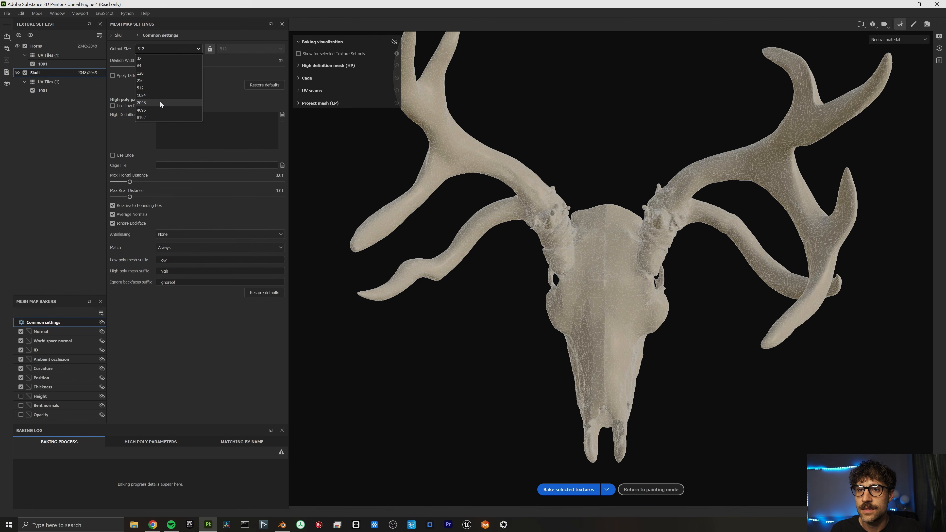
click(162, 105)
click(568, 490)
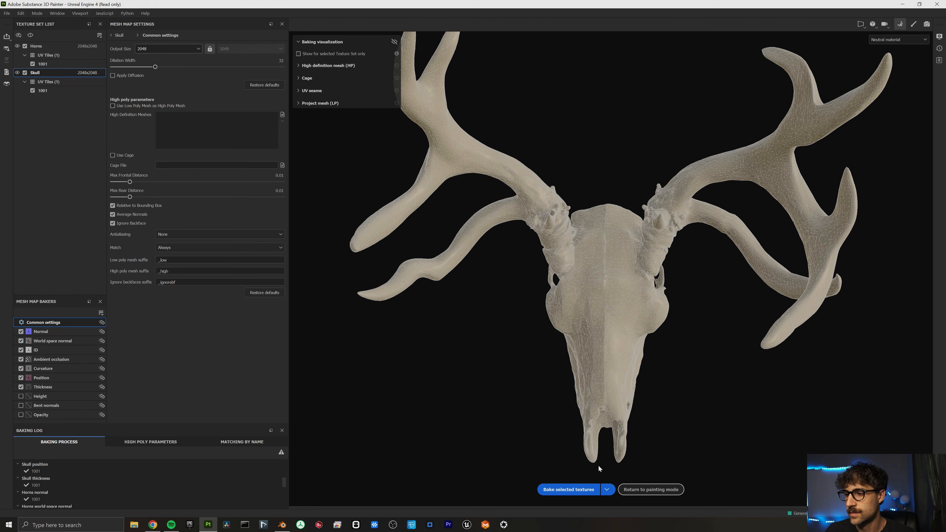
click(650, 489)
alt+drag(448, 229, 348, 209)
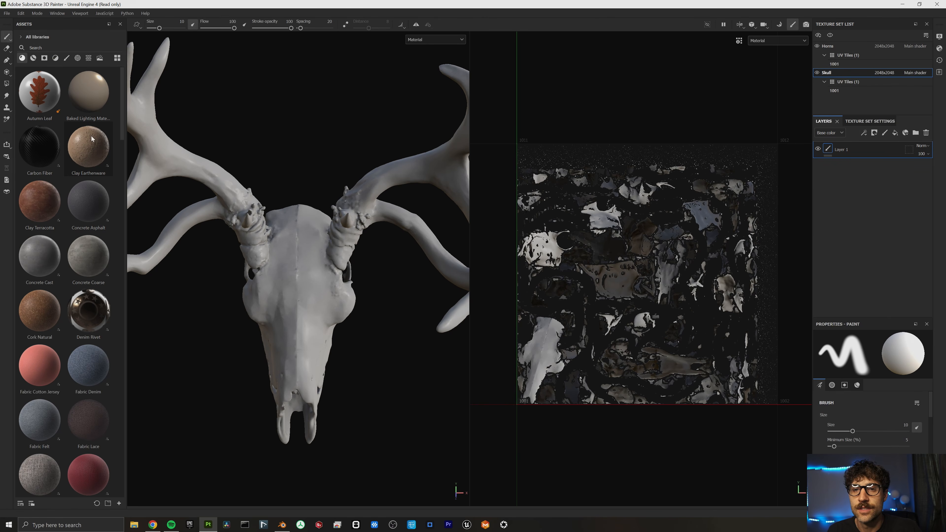
Search Google Images for 'deer skull', preview a reference photo, then minimise Chrome.
click(152, 525)
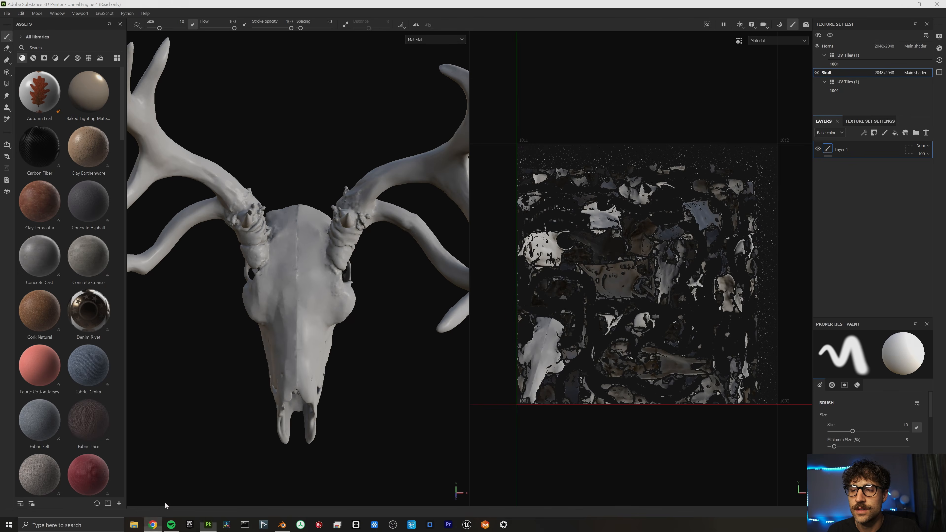
click(98, 8)
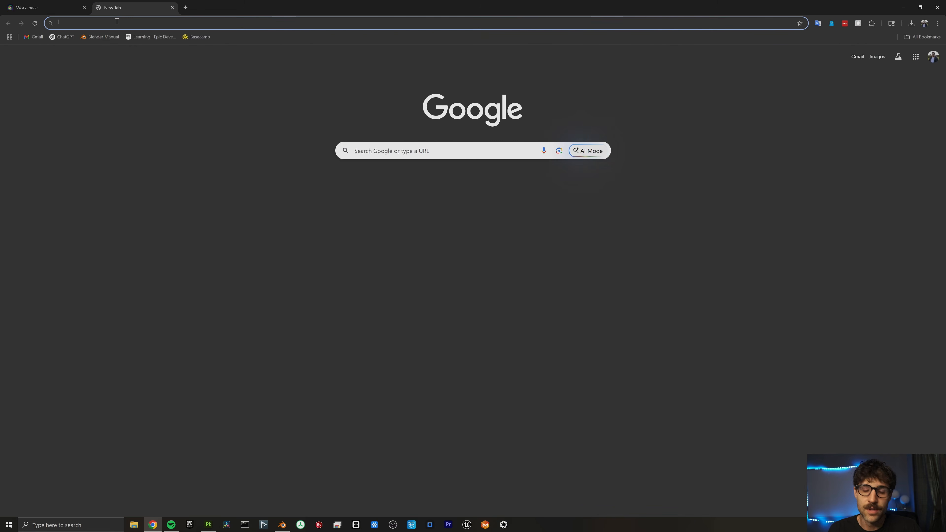
text(deer skull)
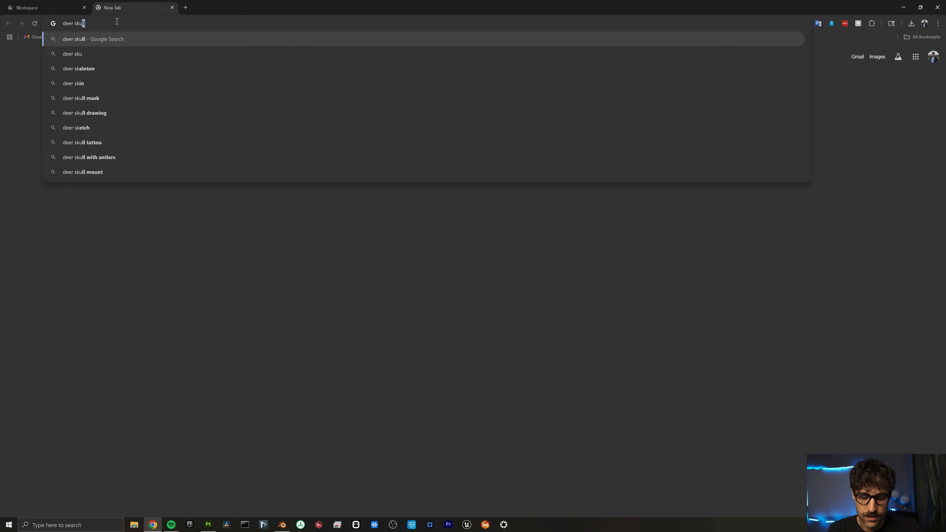
key(Return)
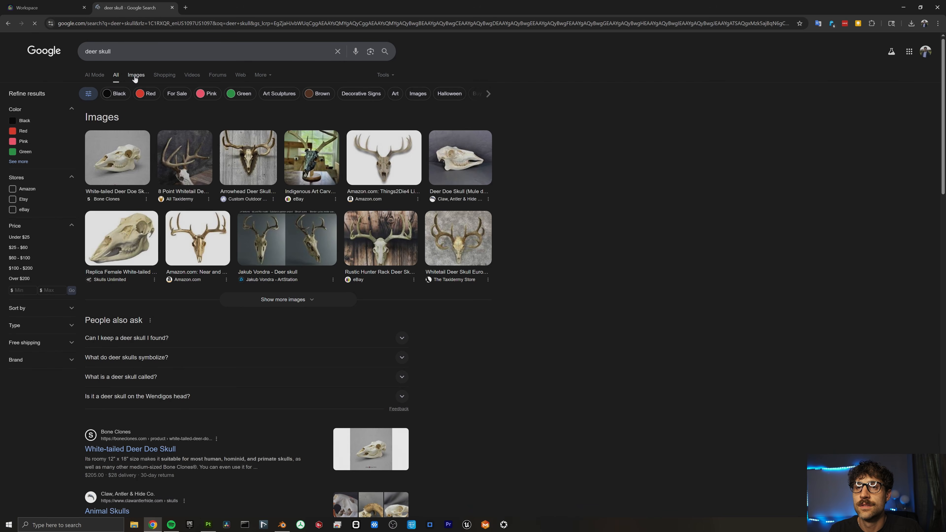
click(135, 76)
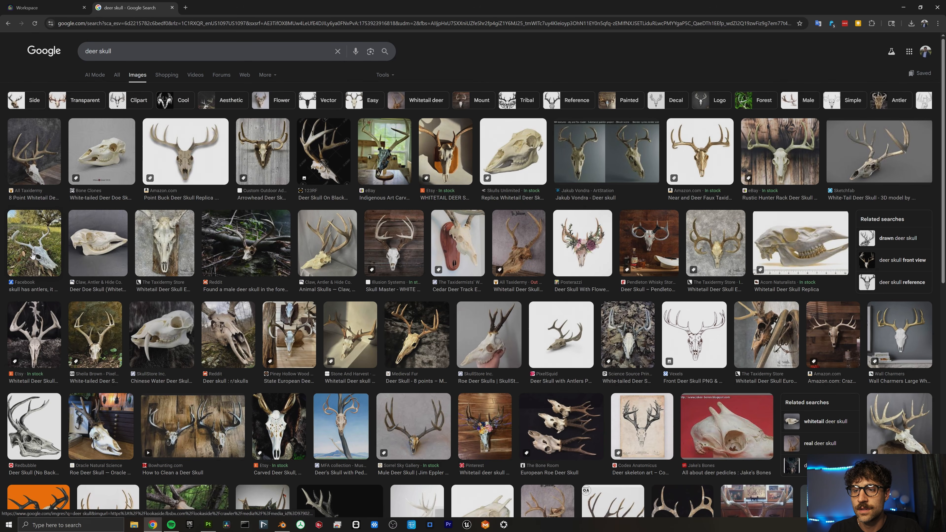
click(522, 256)
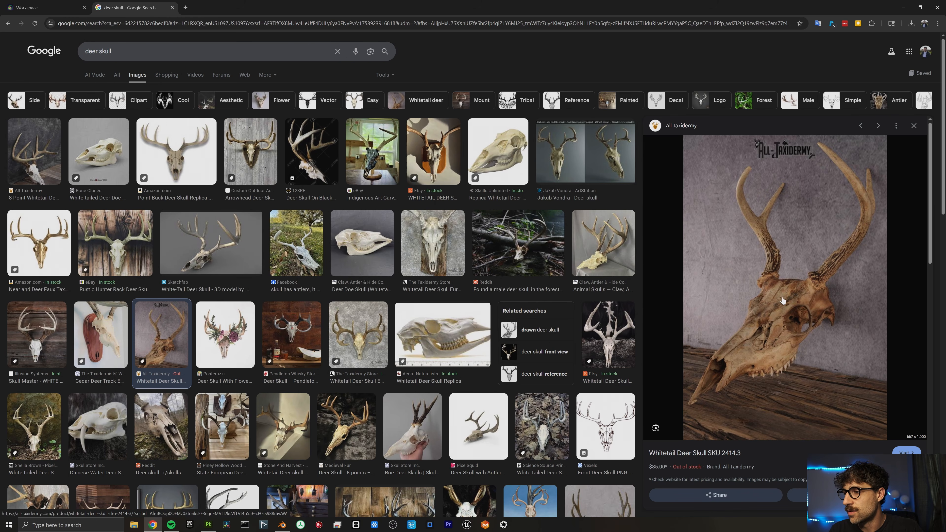
click(903, 8)
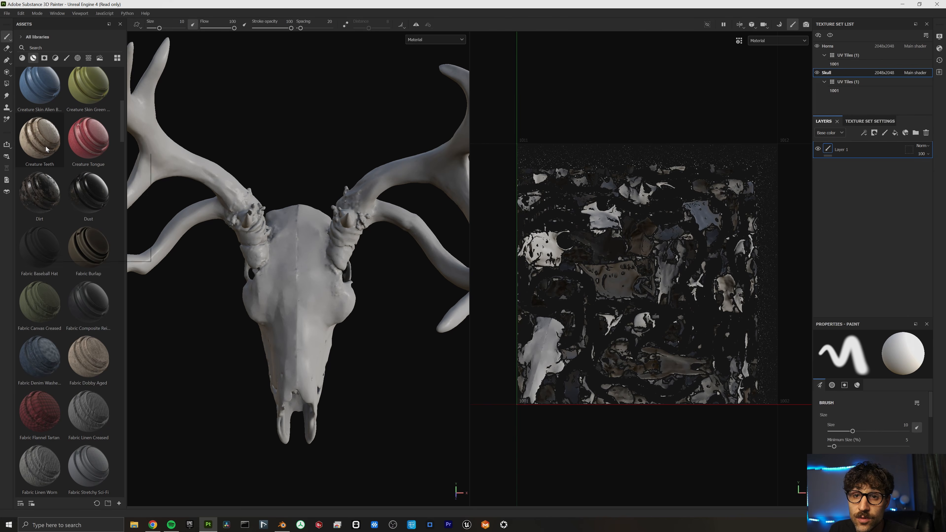
Apply the Creature Teeth smart material to the skull's layer stack.
mouse_move(43, 146)
drag(44, 145, 838, 144)
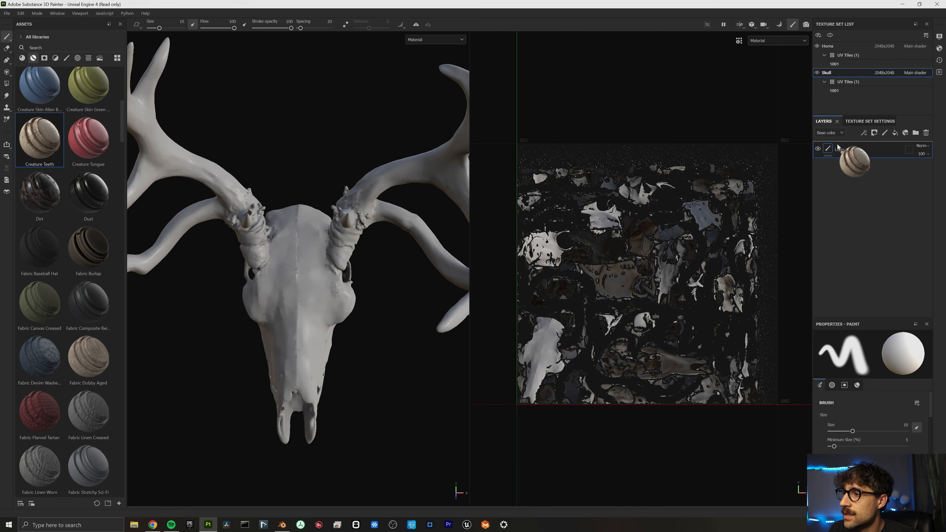
alt+drag(243, 327, 397, 346)
scroll(397, 346, up, 5)
scroll(397, 345, down, 1)
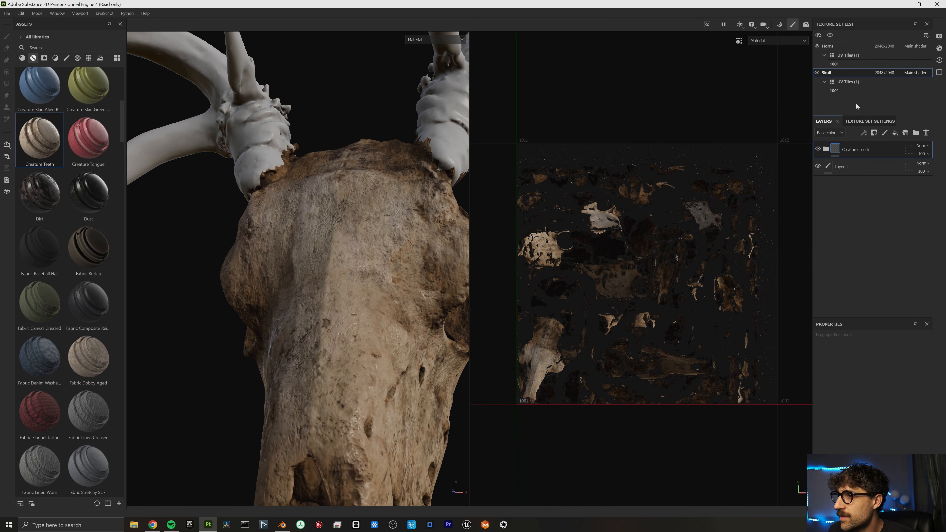
Raise the Skull texture set resolution to 4096.
click(869, 121)
click(862, 199)
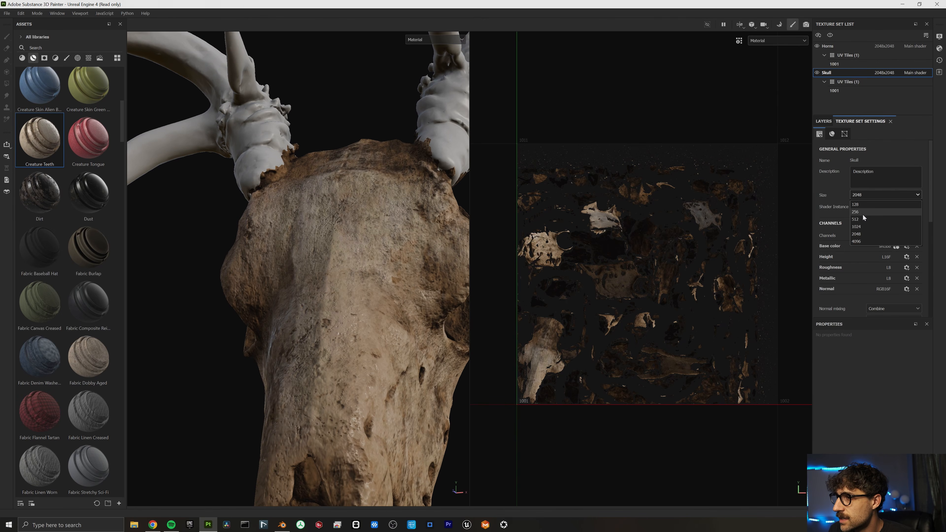
click(853, 239)
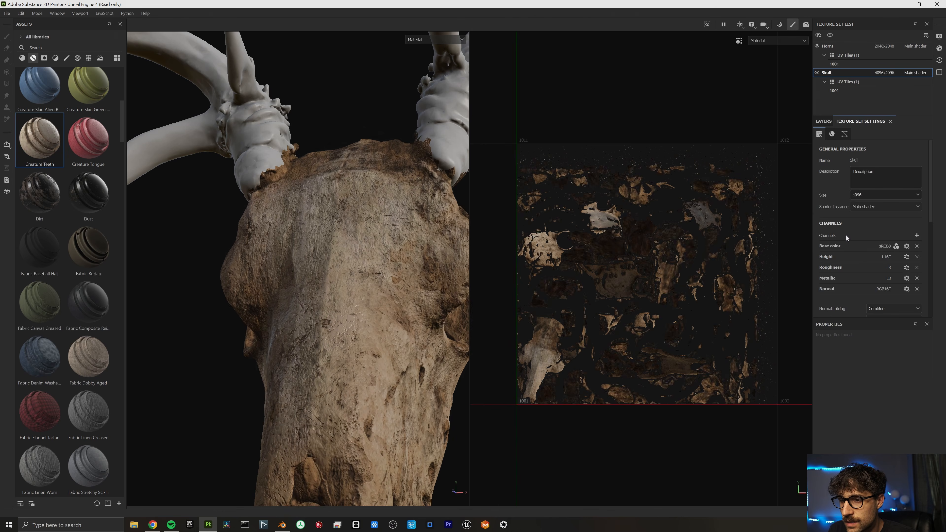
scroll(371, 329, down, 2)
scroll(371, 327, up, 2)
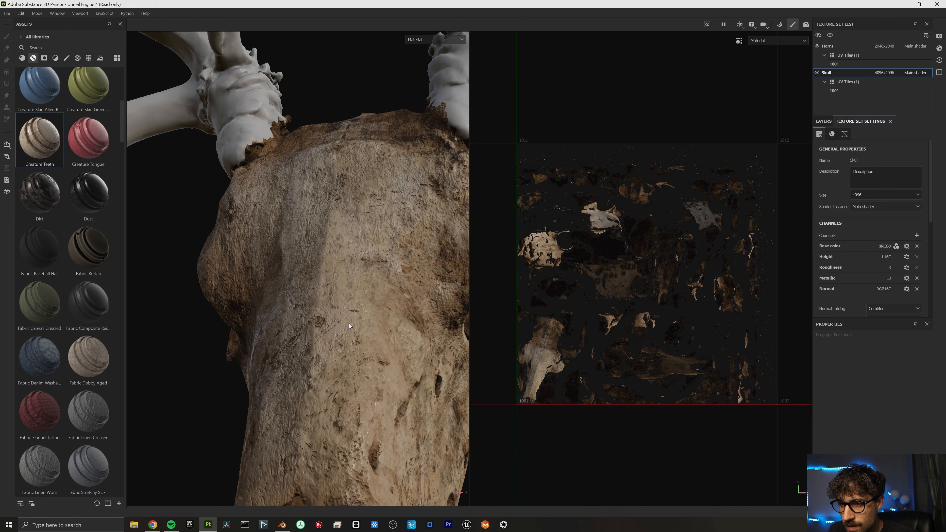
alt+drag(350, 326, 320, 356)
scroll(332, 326, down, 3)
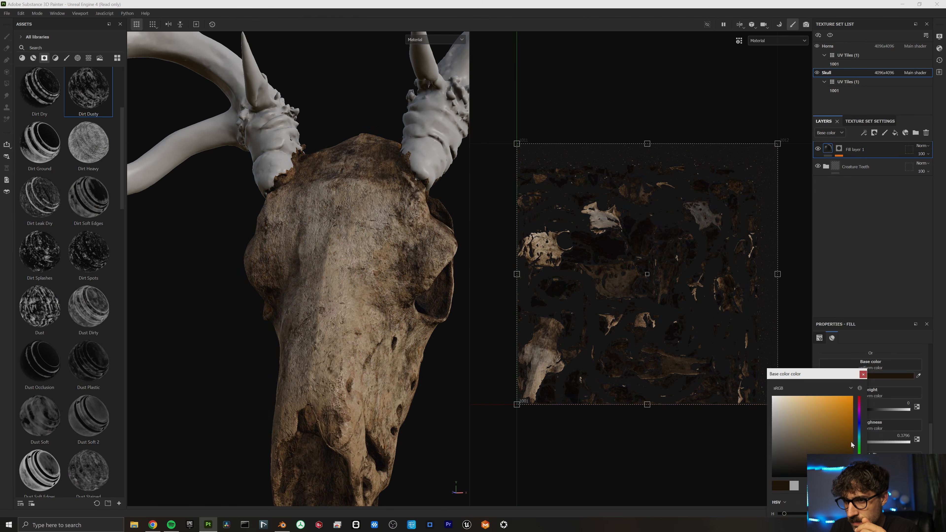
Change the skull's spots Fill layer 1 base colour to red.
mouse_move(850, 442)
mouse_down()
mouse_move(845, 383)
mouse_move(844, 444)
mouse_up()
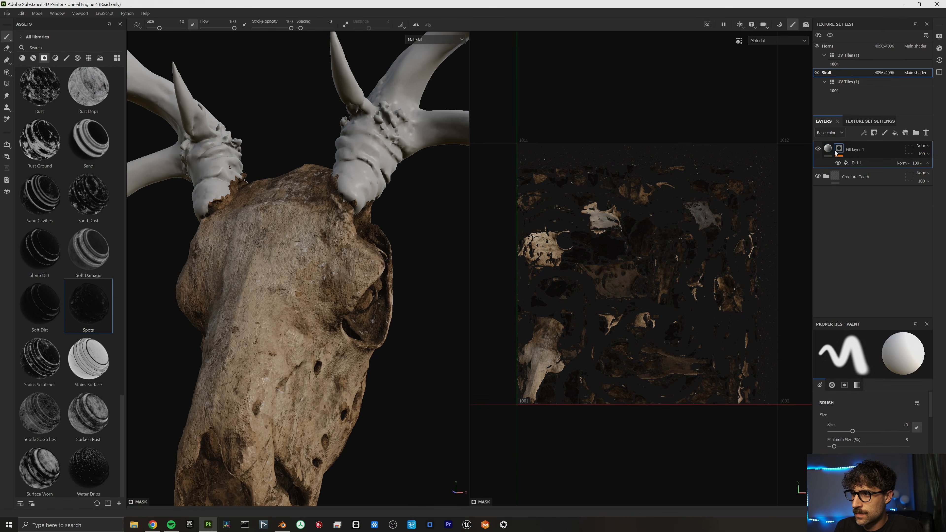
click(830, 150)
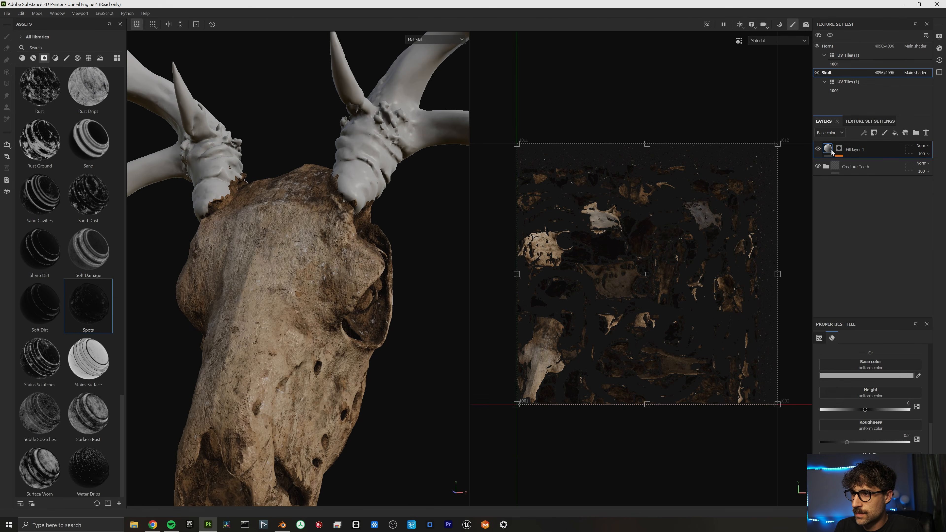
click(879, 376)
click(828, 425)
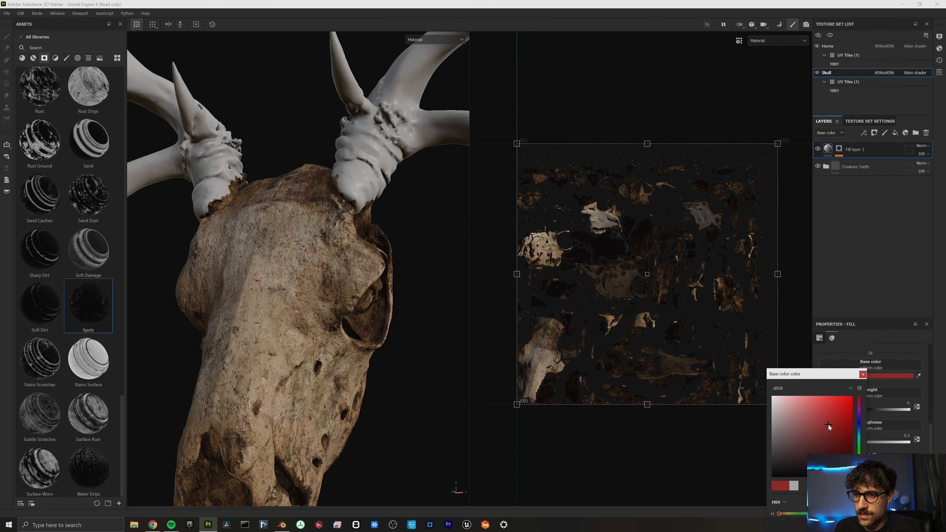
Check the red blood spots around the skull, then switch to the Horns texture set.
mouse_move(335, 372)
alt+mouse_down()
mouse_move(306, 372)
mouse_move(360, 369)
mouse_move(327, 364)
alt+mouse_up()
scroll(311, 362, up, 5)
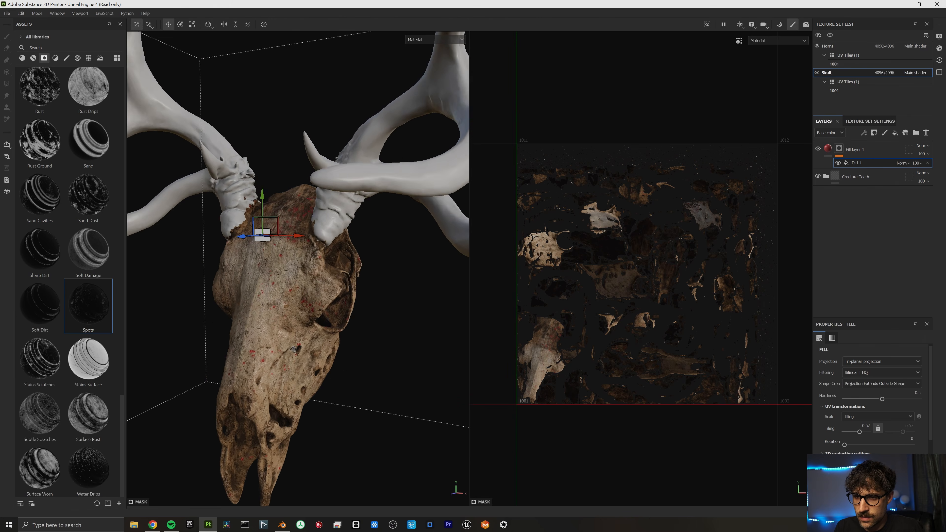
alt+drag(275, 335, 348, 327)
scroll(263, 321, up, 4)
scroll(294, 325, down, 4)
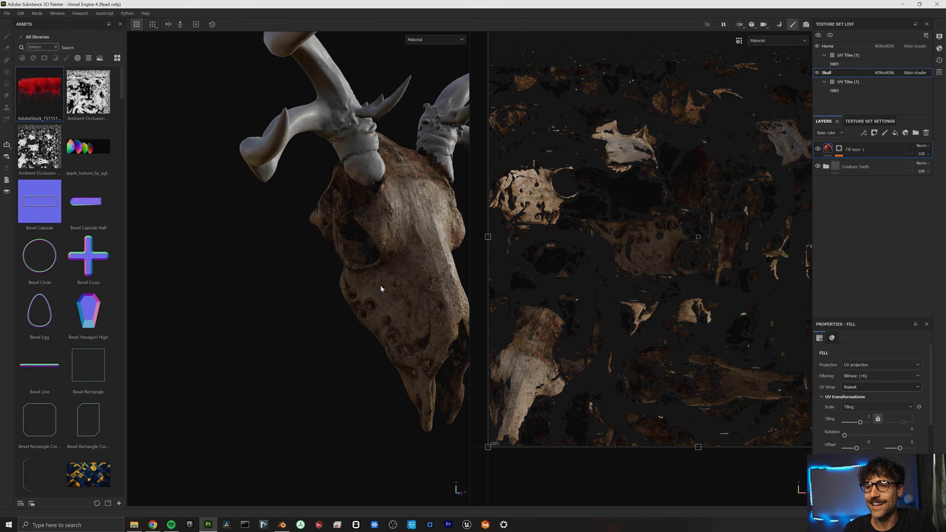
scroll(379, 192, down, 5)
alt+drag(379, 193, 372, 208)
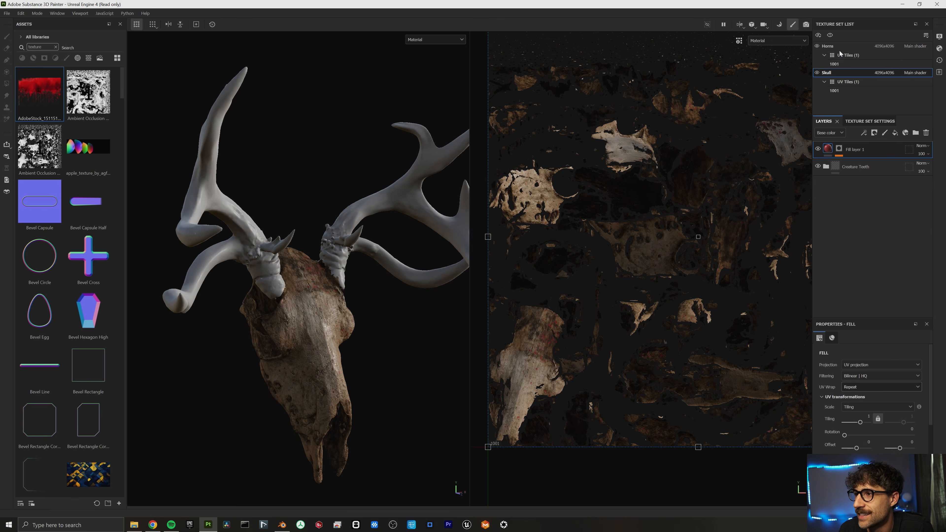
click(827, 46)
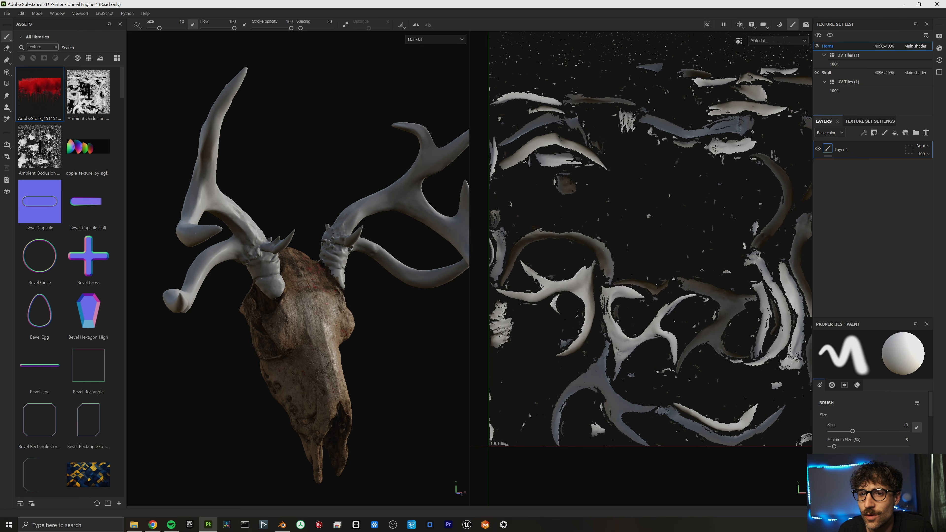
Replace the horns' empty Layer 1 with the Creature Teeth material.
click(56, 47)
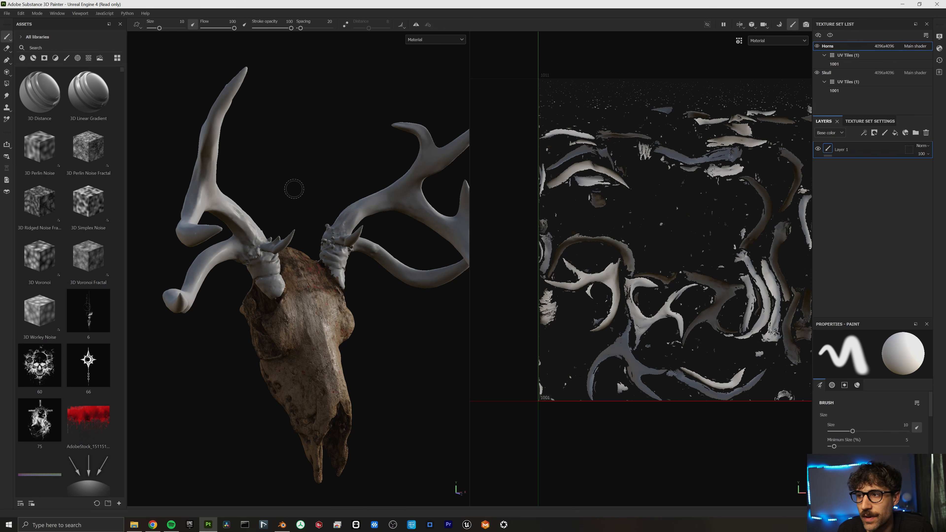
click(926, 132)
click(33, 57)
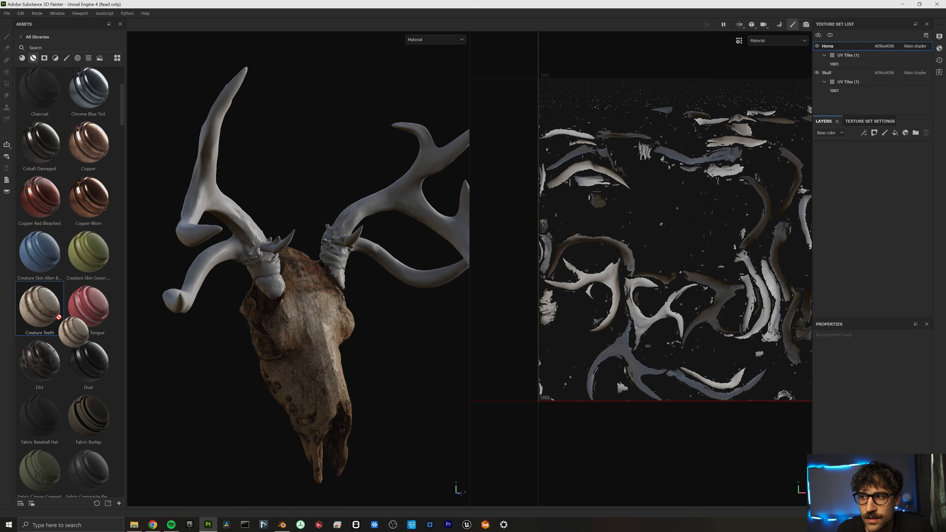
drag(40, 308, 860, 186)
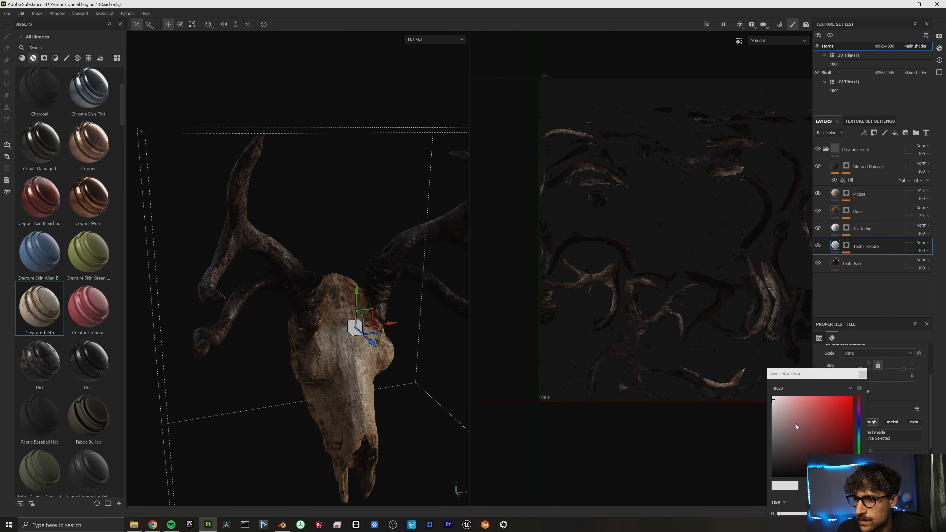
Tint the Tooth Texture base colour a dusty red to darken the antlers.
drag(796, 426, 798, 432)
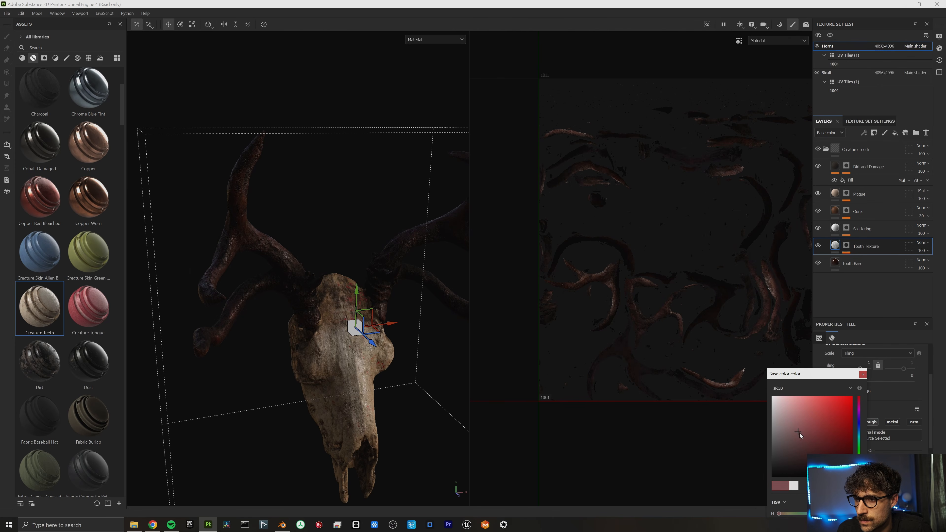
scroll(422, 364, down, 5)
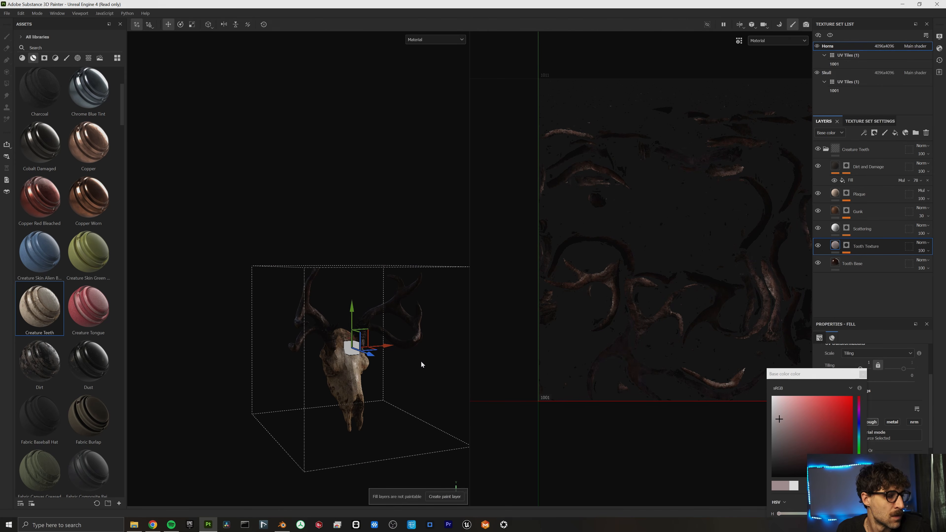
scroll(421, 365, up, 6)
alt+drag(422, 365, 354, 332)
click(136, 24)
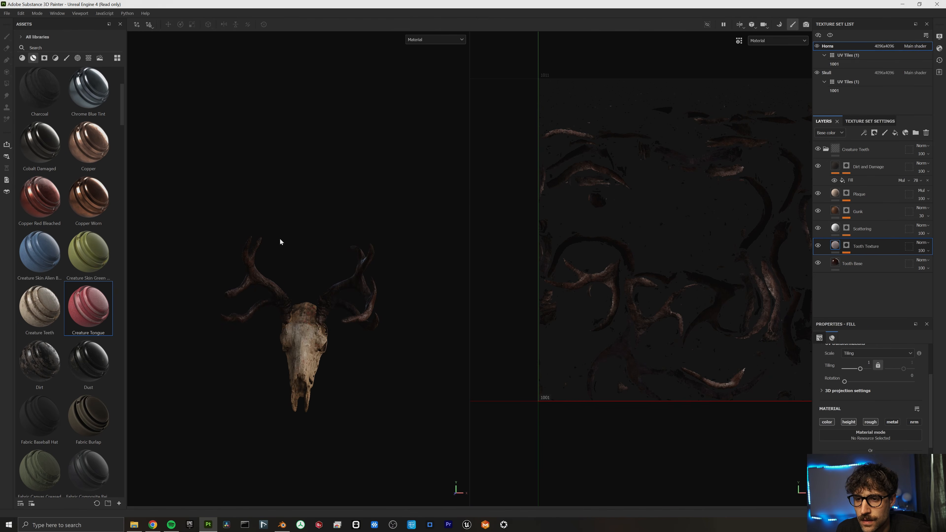
alt+drag(280, 243, 521, 261)
Export the Horns and Skull textures at 4096 to the DeerSkull_Demo folder.
click(7, 13)
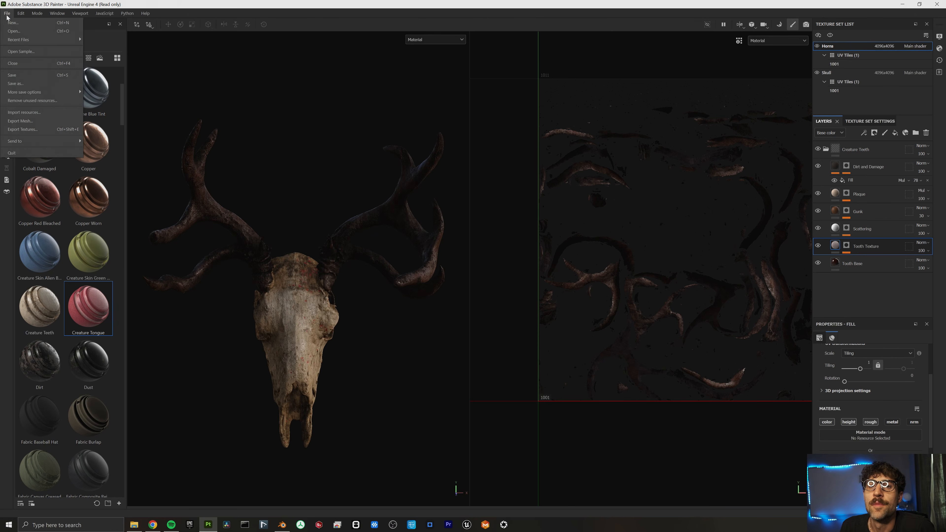
click(36, 130)
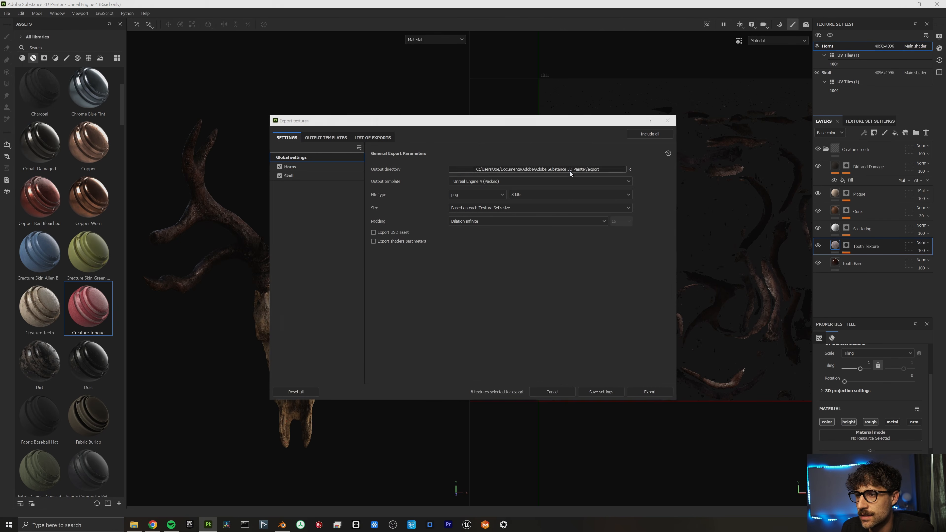
click(540, 208)
click(460, 272)
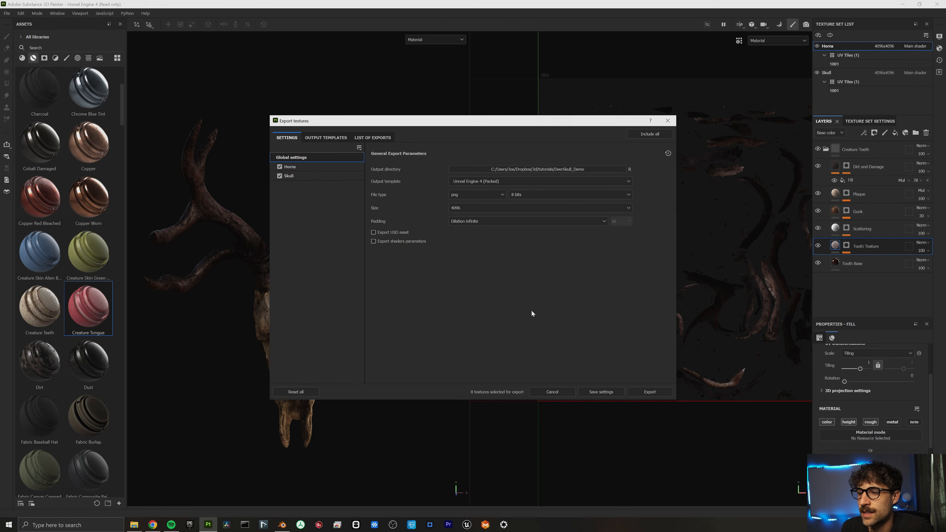
click(649, 392)
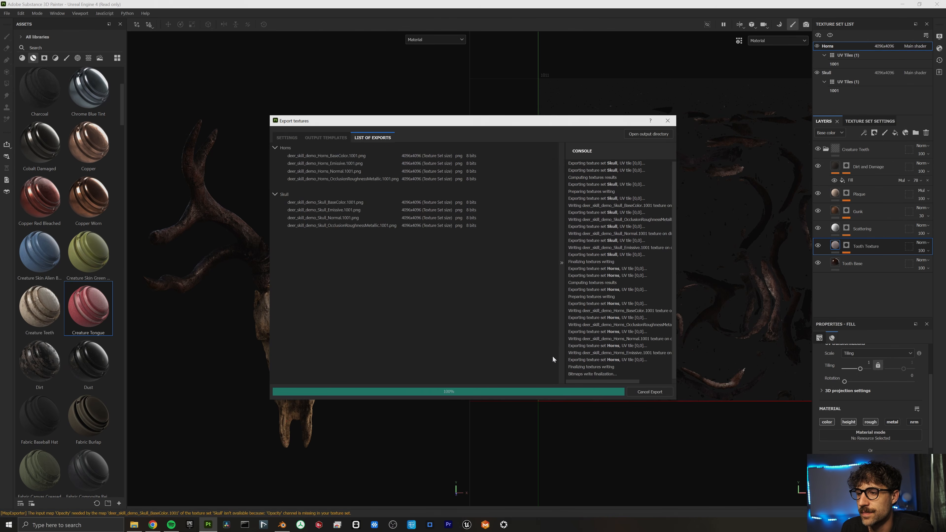
alt+drag(288, 322, 468, 246)
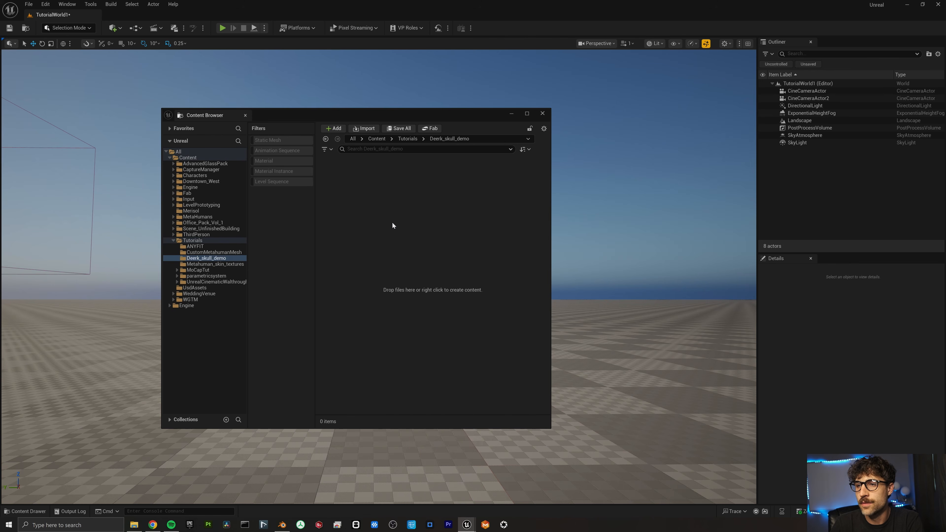
Bring up the Add menu in the empty Deerk_skull_demo folder of the Content Browser.
right_click(393, 224)
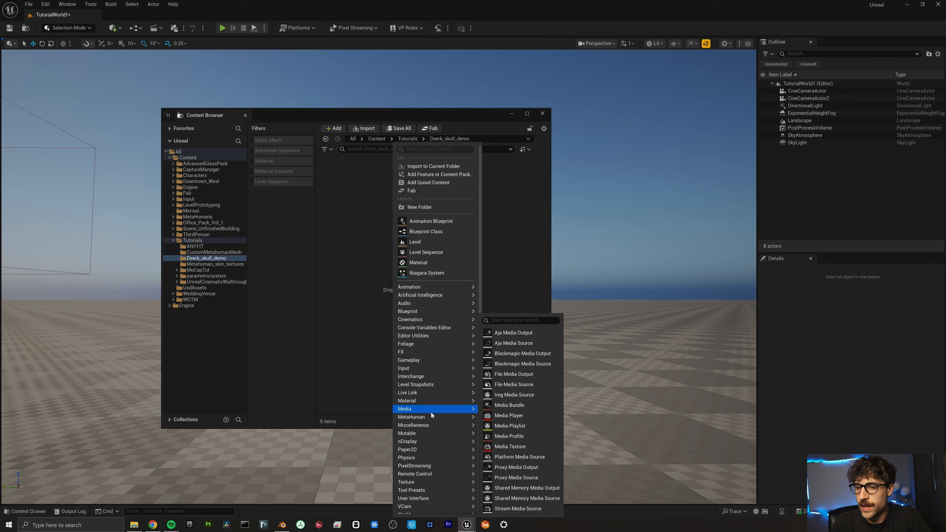
Add a new MetaHuman Character asset to the Deerk_skull_demo folder.
mouse_move(431, 420)
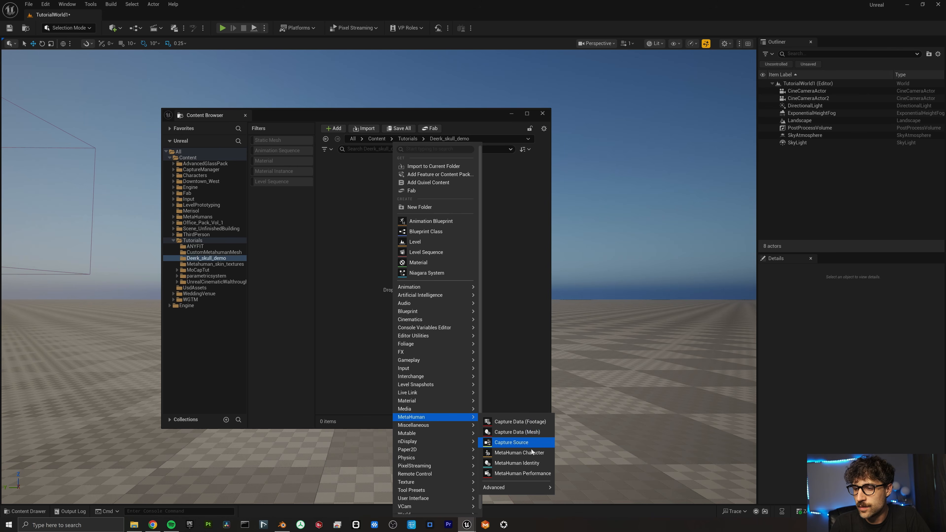
click(519, 452)
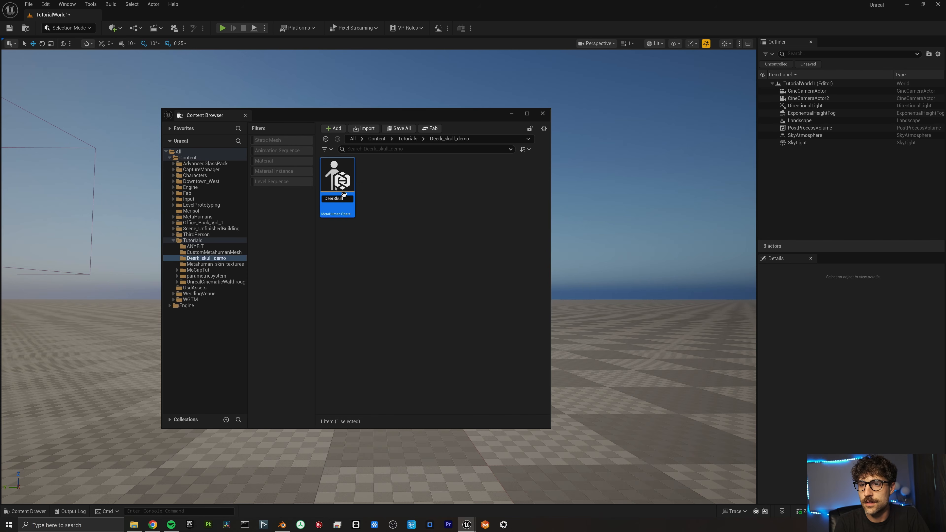
Name the new asset DeerSkull and open it in the MetaHuman Character editor.
text(DeerSkull)
key(Return)
double_click(337, 175)
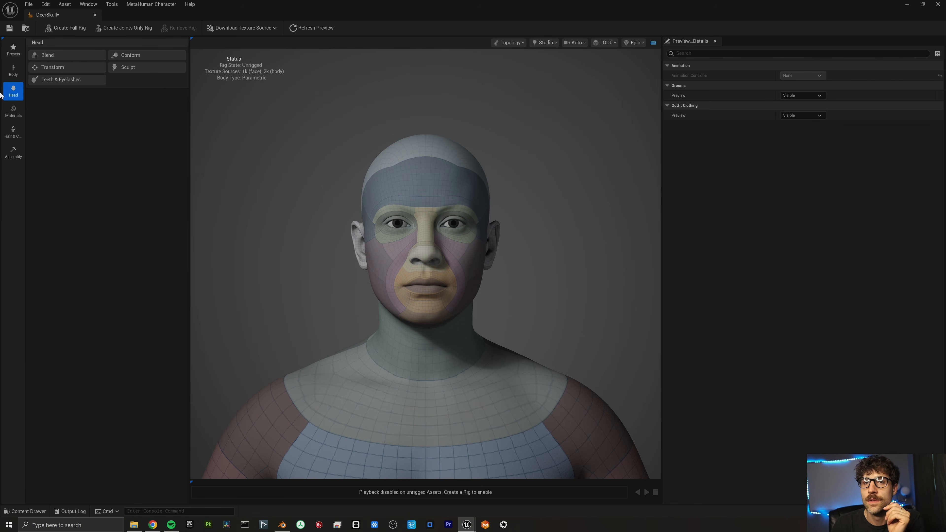
In Body > Model, raise the body Height to the maximum 220.
click(13, 69)
click(56, 67)
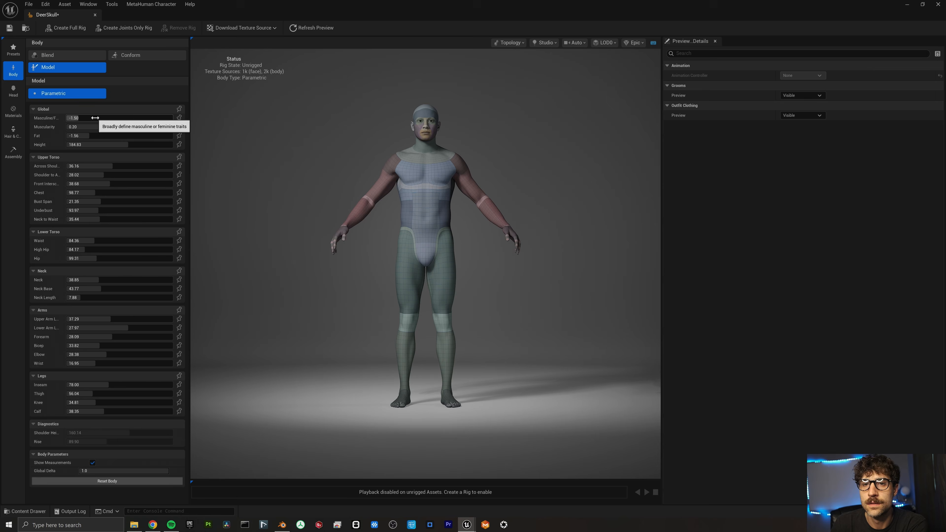
click(112, 145)
drag(130, 144, 157, 145)
drag(168, 144, 173, 145)
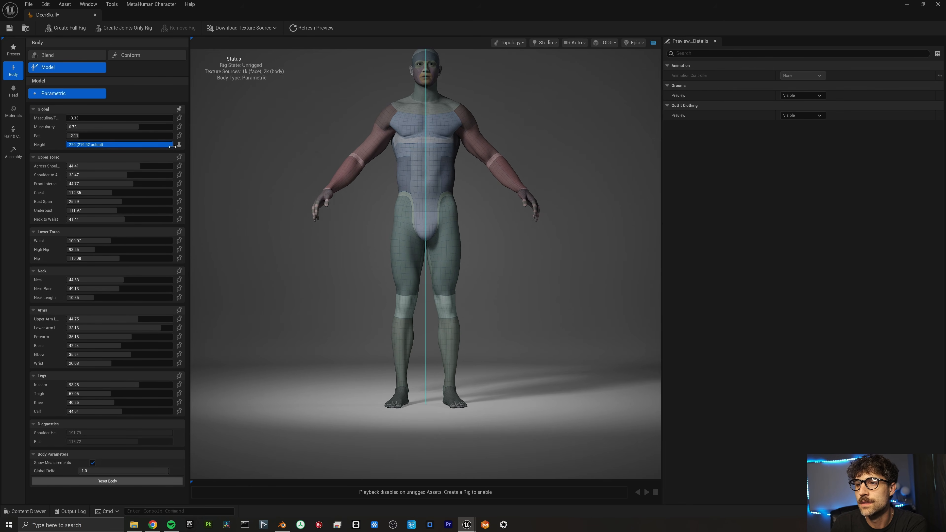
Increase Muscularity, then create the full rig and assemble the BP_DeerSkull blueprint.
scroll(241, 150, down, 2)
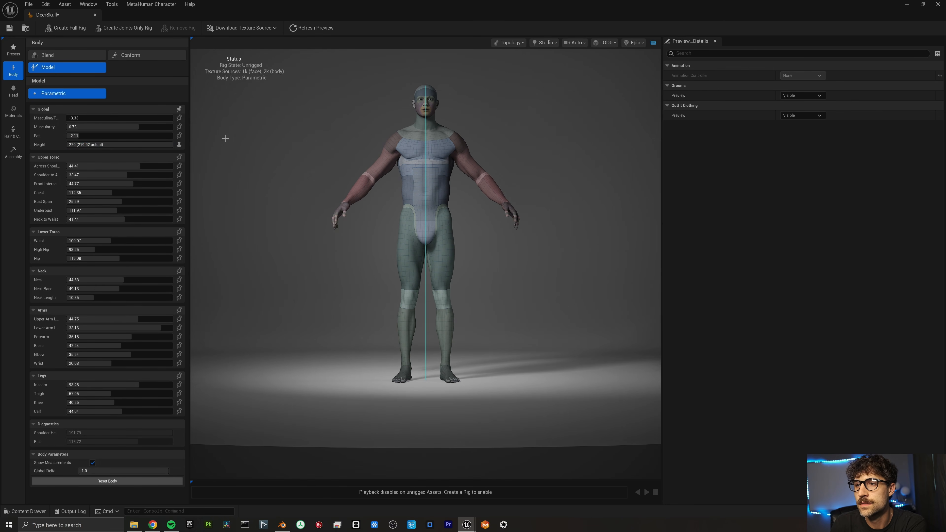
scroll(230, 131, down, 1)
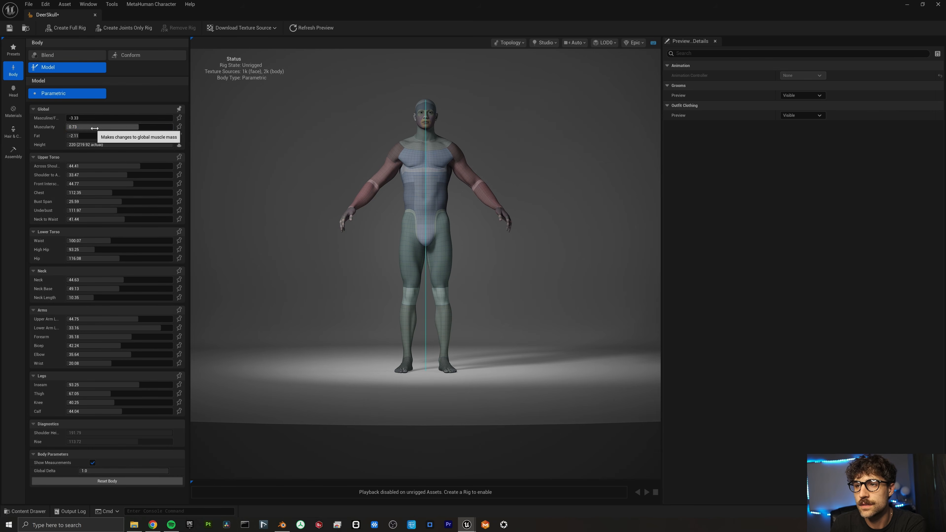
drag(91, 127, 108, 127)
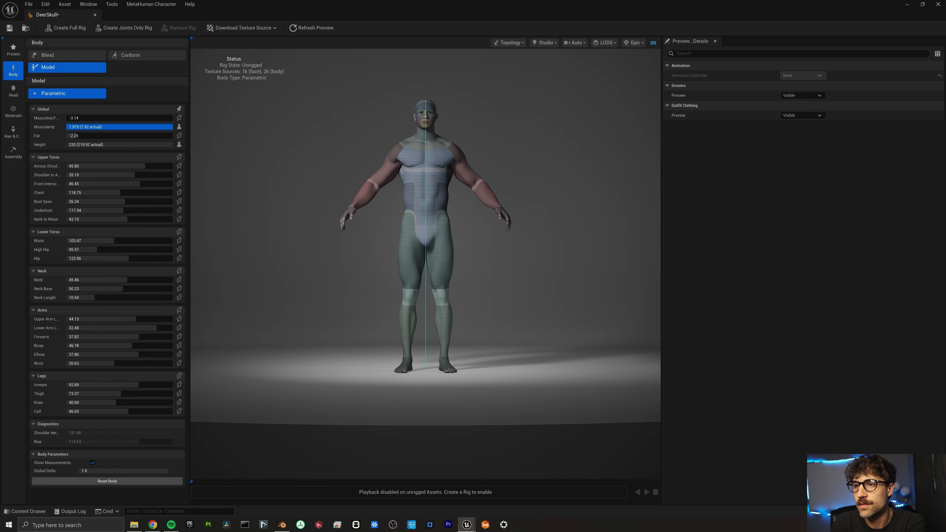
drag(168, 127, 173, 127)
click(70, 28)
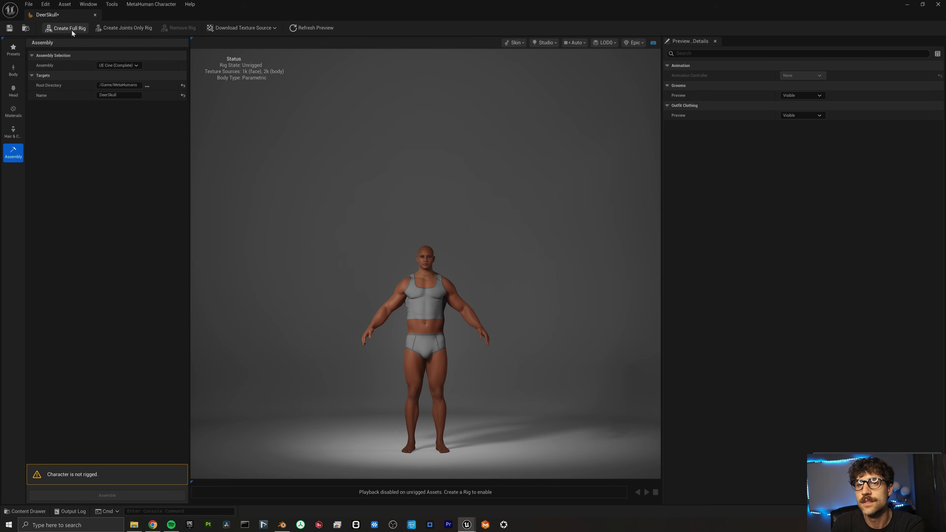
click(153, 496)
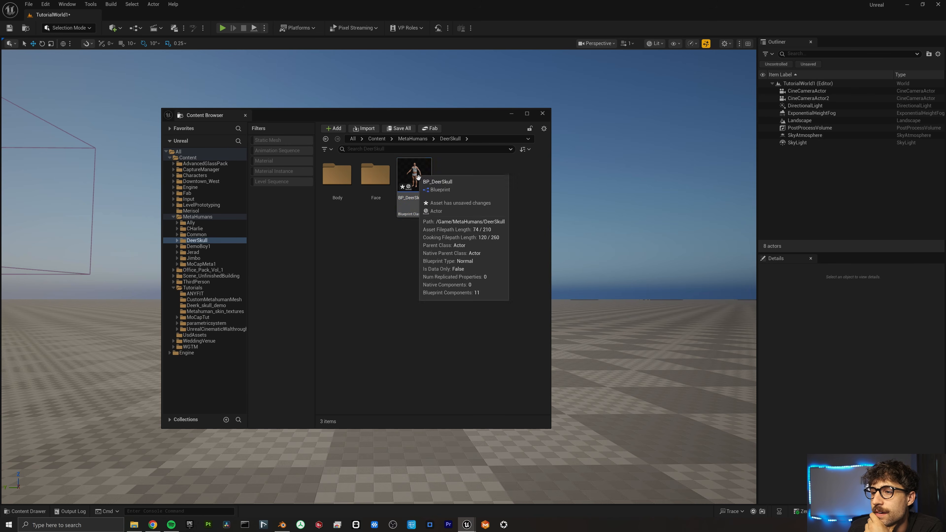
Place BP_DeerSkull into the level on the landscape and inspect it from around.
drag(414, 175, 614, 392)
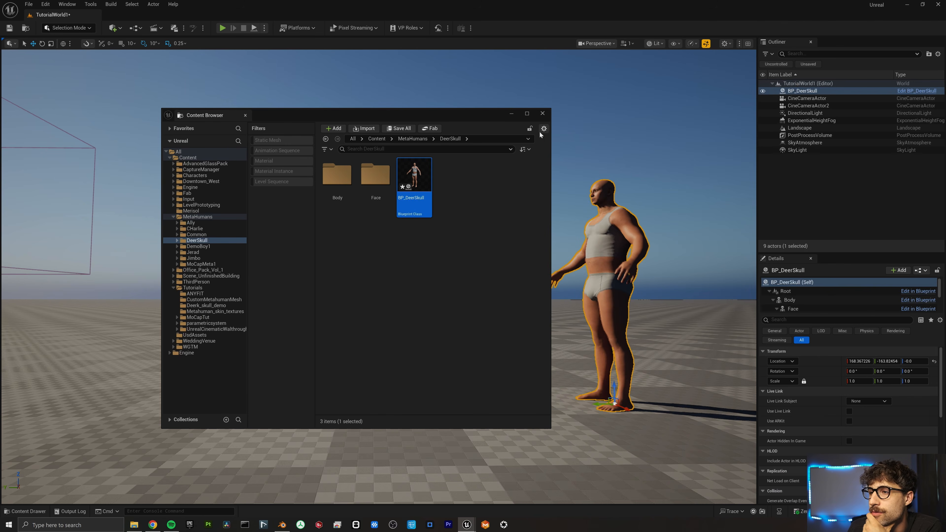
click(511, 115)
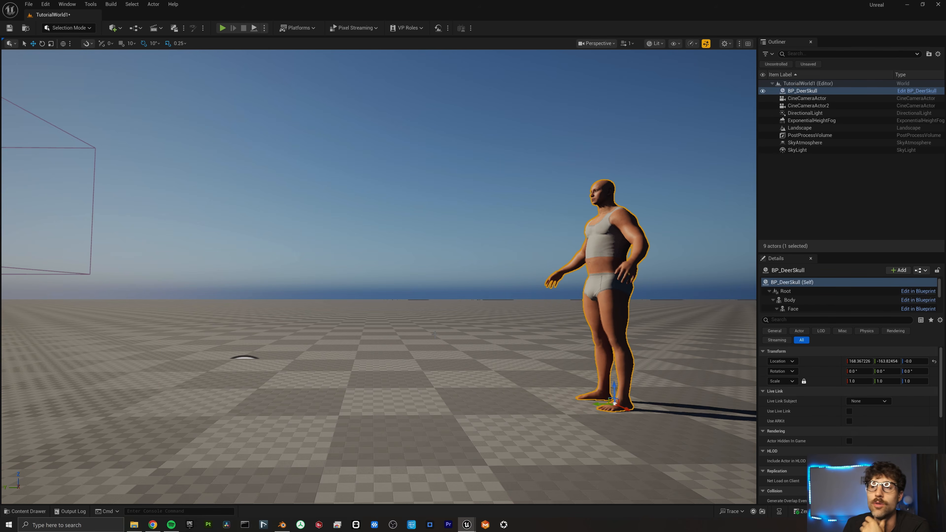
mouse_move(537, 377)
right_down()
mouse_move(502, 373)
mouse_move(537, 377)
right_up()
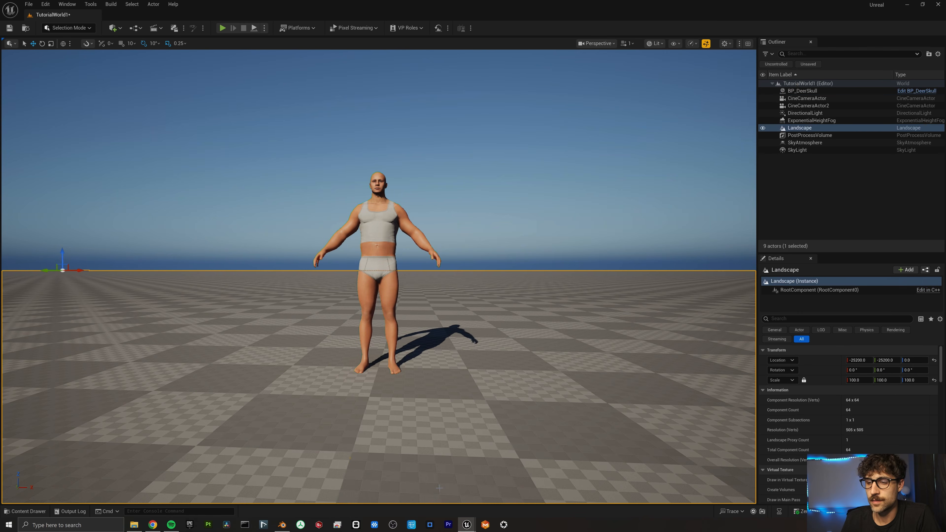
Restore the Content Browser and bring up the exported FBX and textures folder in File Explorer.
mouse_move(464, 522)
click(407, 491)
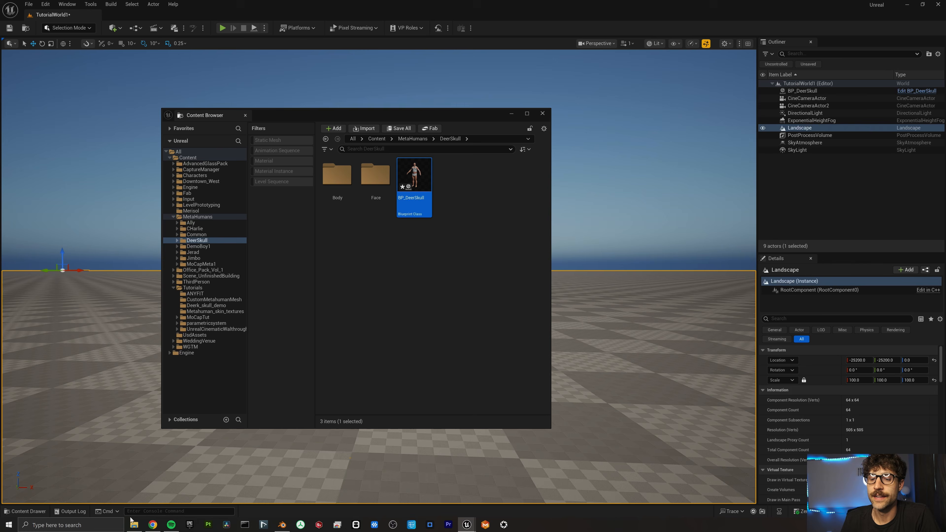
click(134, 526)
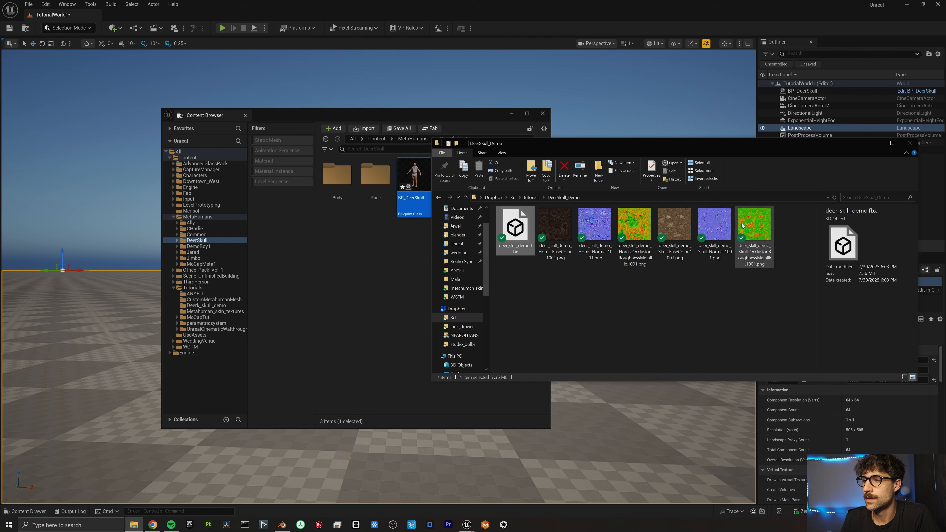
Import all seven files, deer_skull_demo.fbx plus Horns and Skull maps, into the DeerSkull folder.
key(ctrl+a)
drag(350, 279, 350, 278)
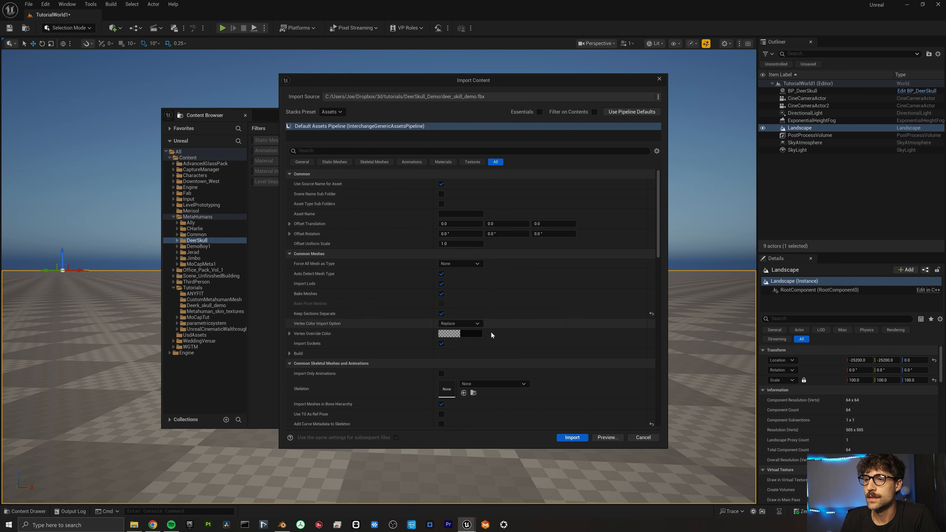
click(572, 437)
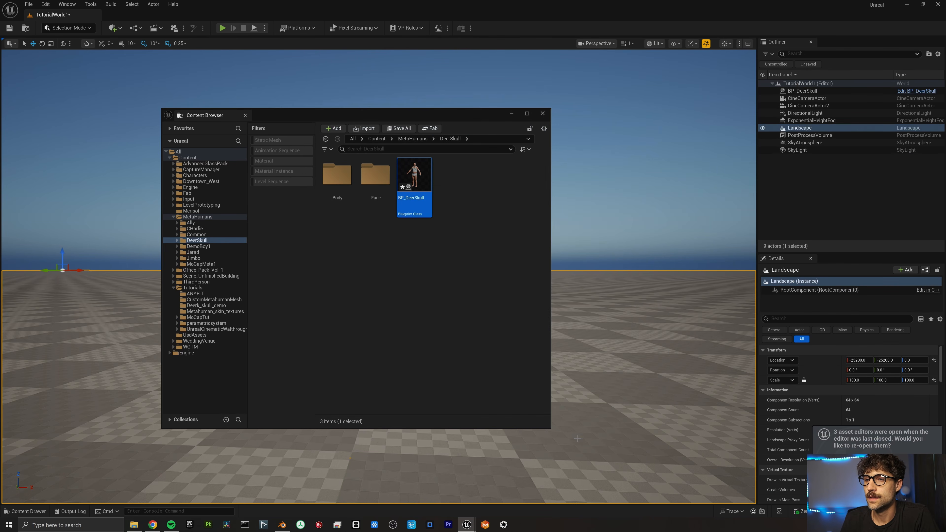
Create the skull_mat material and add the three Skull textures to its graph.
right_click(450, 317)
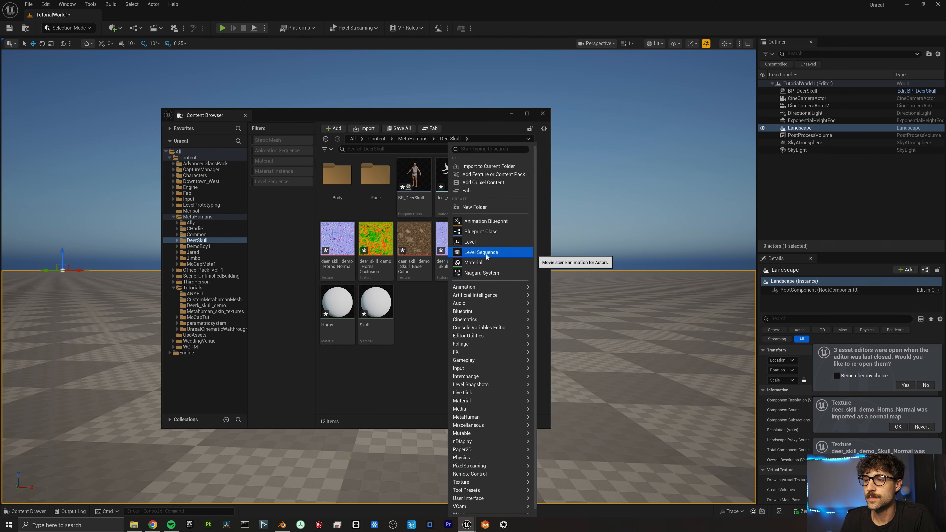
click(473, 263)
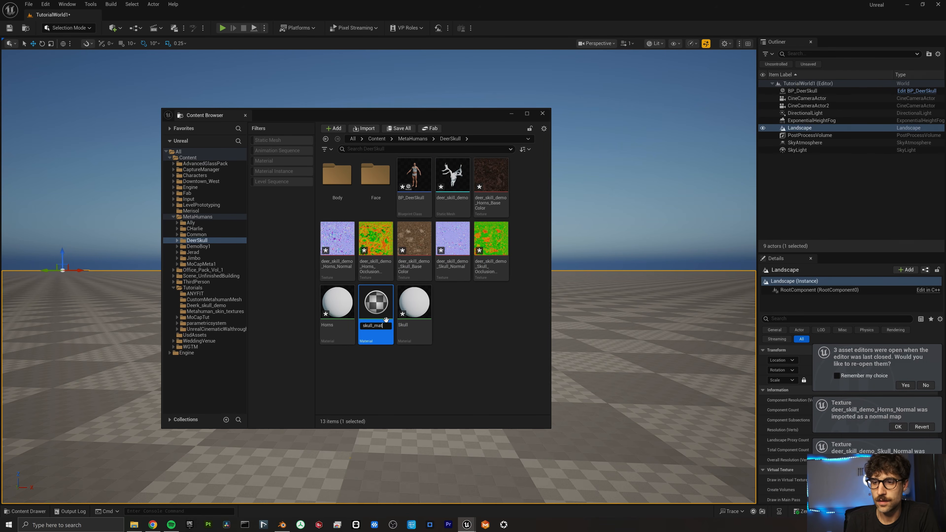
shift+click(484, 246)
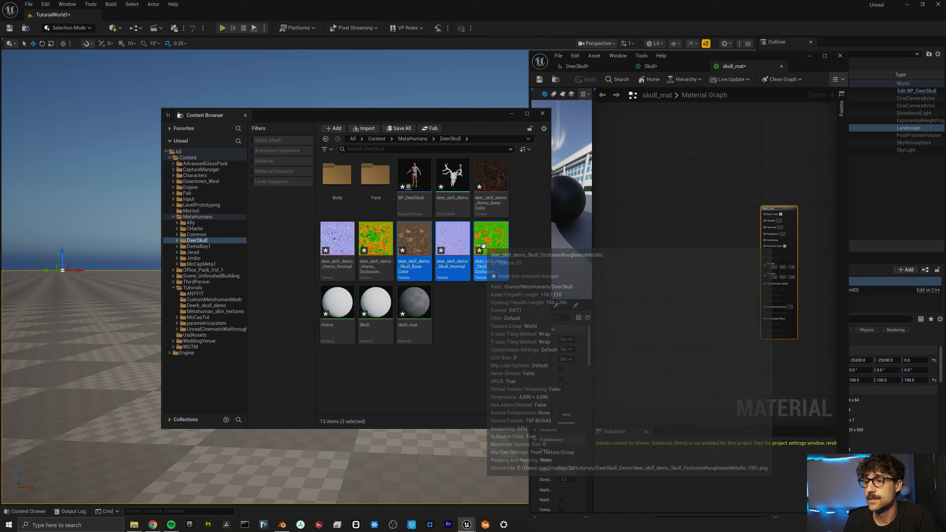
drag(484, 245, 672, 243)
scroll(673, 244, up, 4)
right_drag(711, 218, 615, 187)
scroll(621, 198, down, 2)
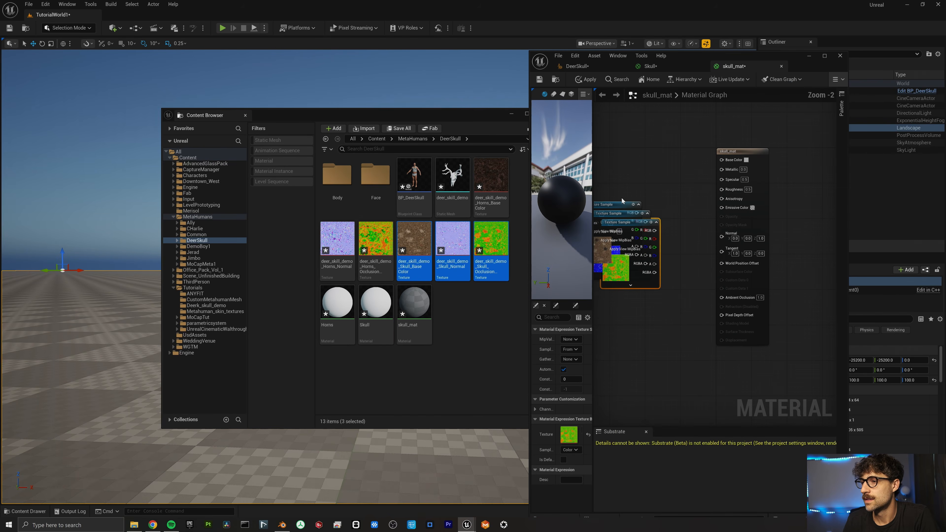
Wire Skull colour to Base Color, normal to Normal, R/G/B to AO/Roughness/Metallic, and apply.
drag(622, 207, 721, 160)
drag(636, 165, 651, 129)
drag(632, 223, 648, 194)
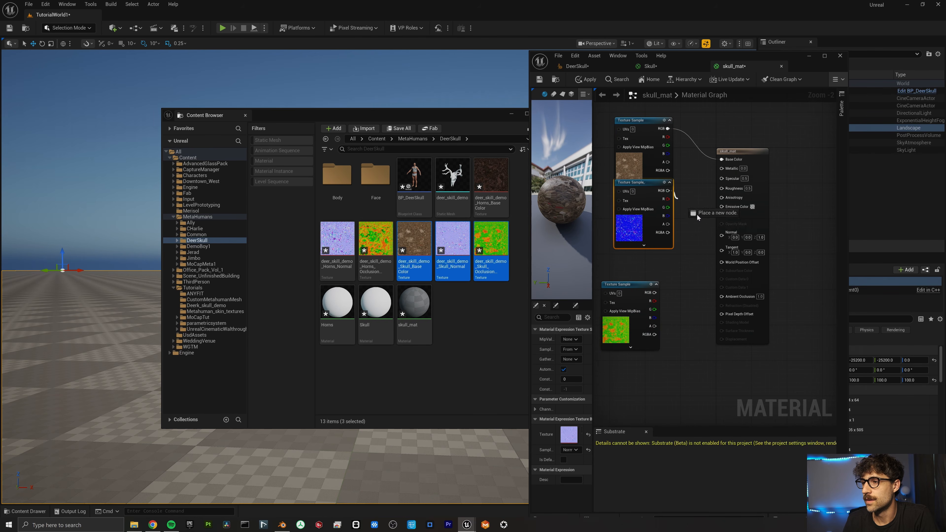
drag(697, 213, 721, 232)
drag(630, 295, 630, 268)
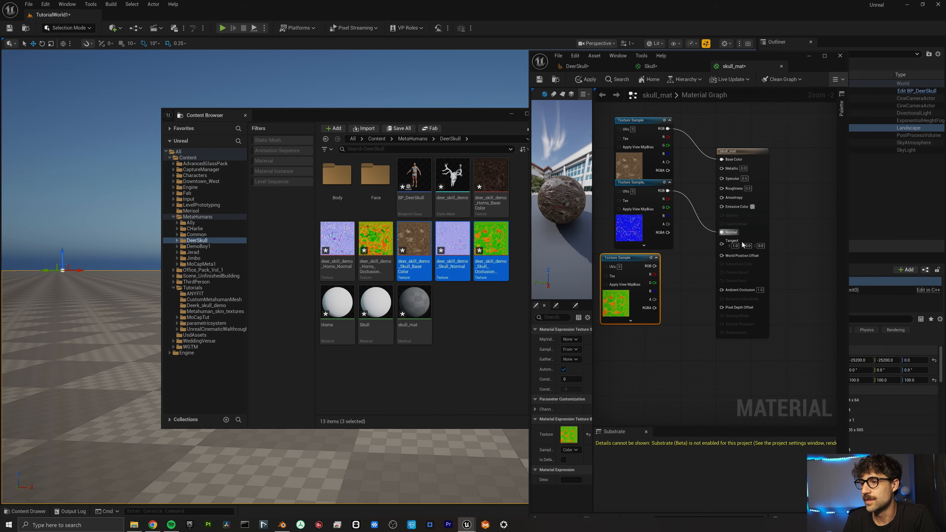
drag(654, 274, 721, 289)
drag(654, 283, 726, 188)
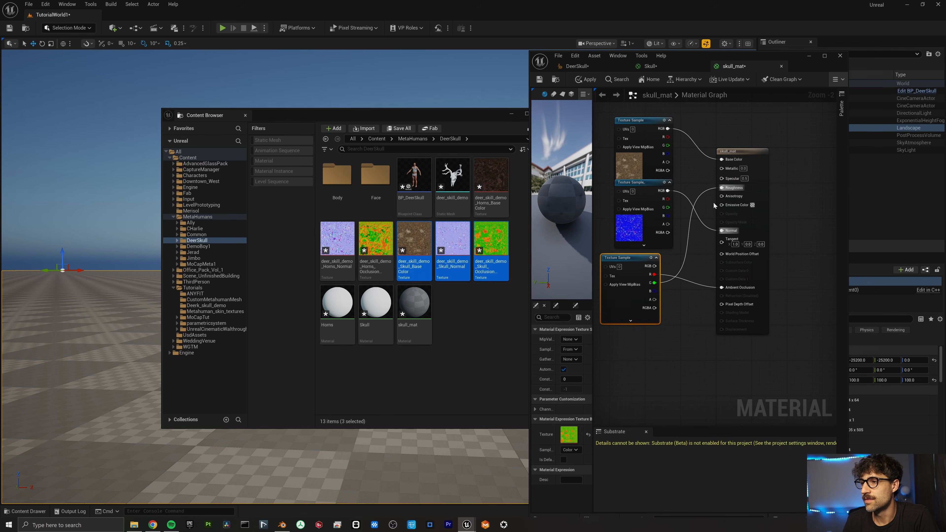
drag(654, 290, 721, 167)
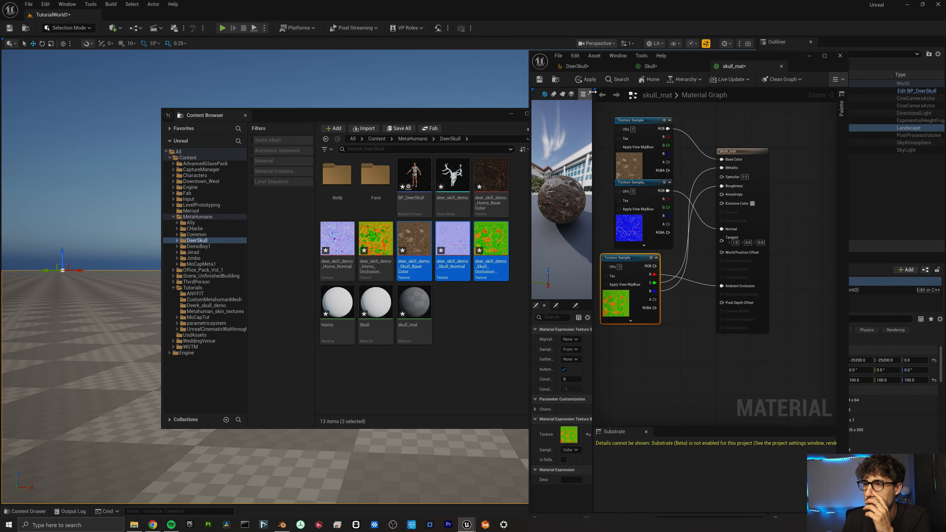
click(587, 79)
click(477, 321)
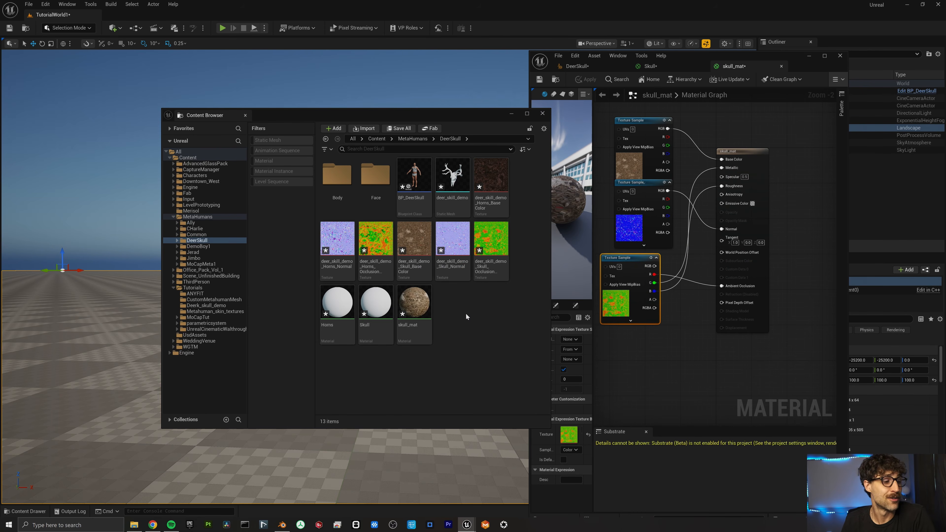
Create a new material named horns_mat and open it for editing.
right_click(466, 314)
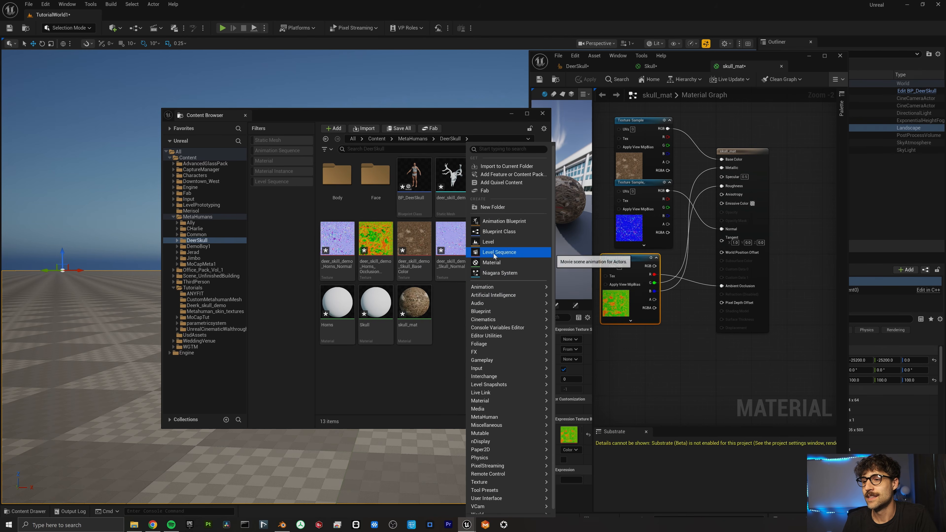
click(493, 263)
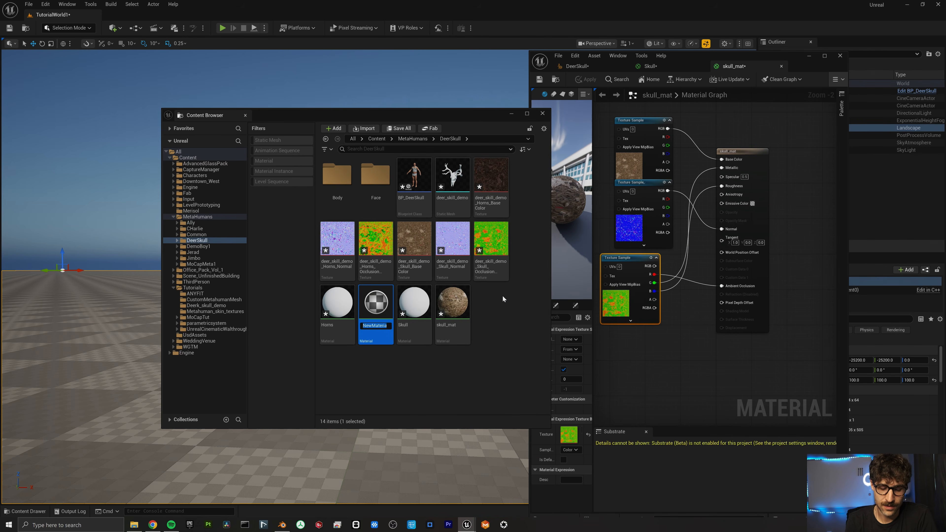
text(horns_mat)
key(Return)
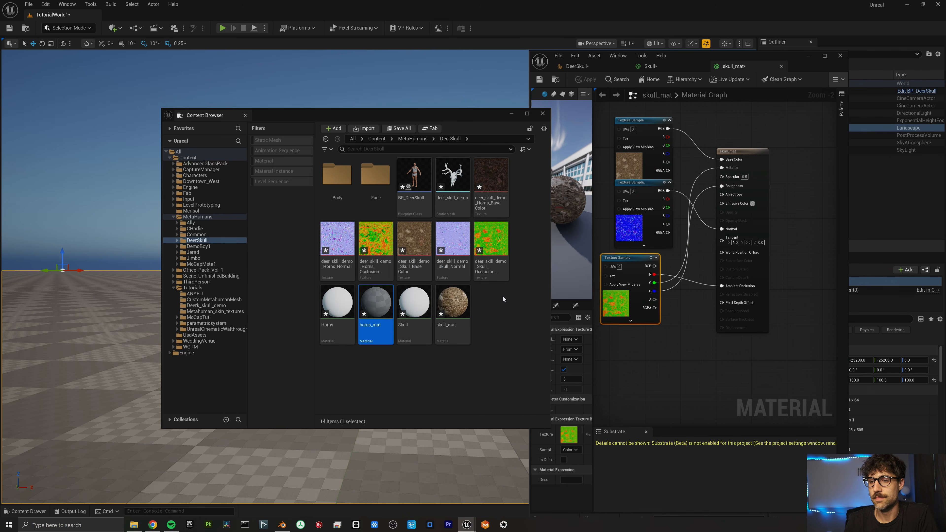
double_click(367, 303)
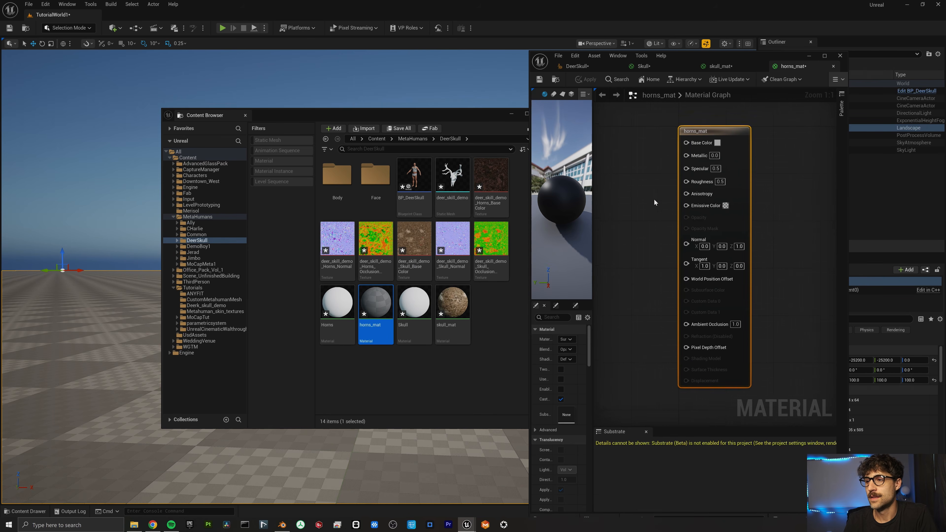
Add the Horns colour, normal and occlusion textures to horns_mat, wire them in, and apply.
click(491, 179)
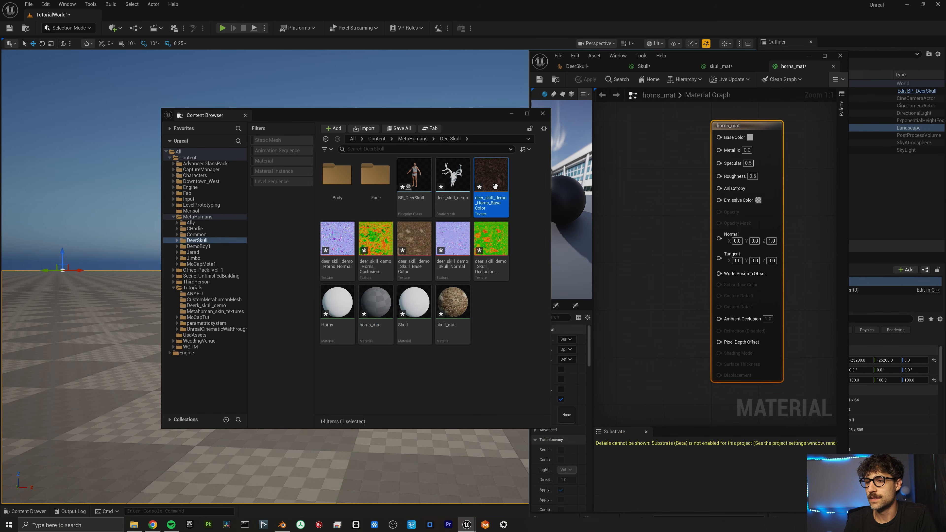
ctrl+click(383, 241)
ctrl+click(337, 238)
drag(491, 197, 640, 164)
drag(689, 335, 768, 309)
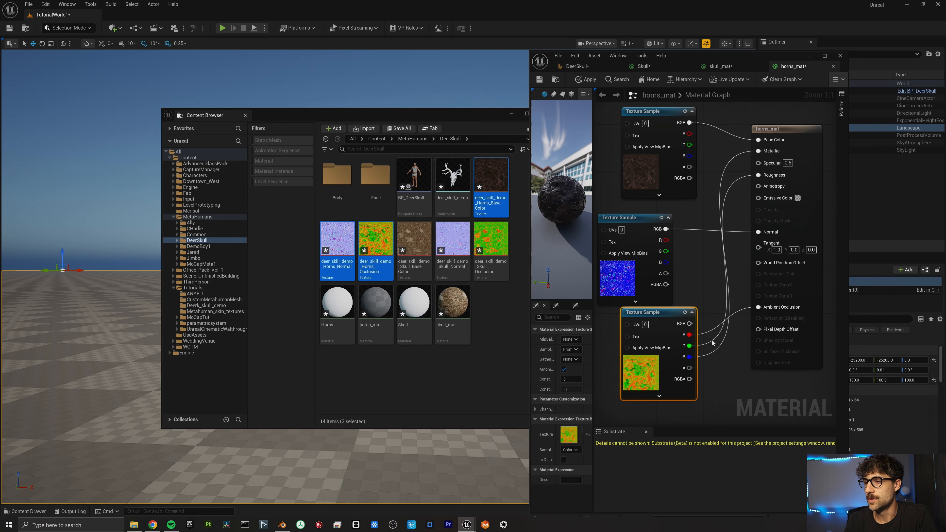
click(581, 81)
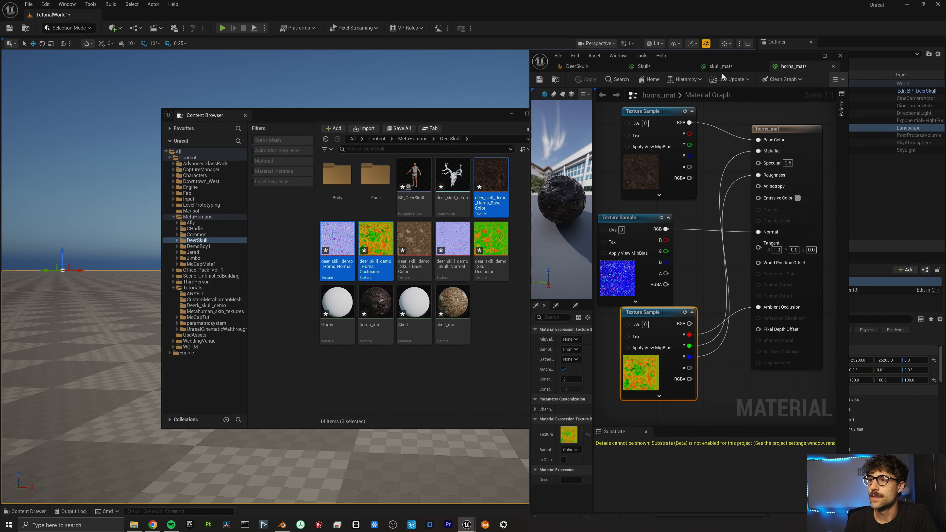
click(665, 68)
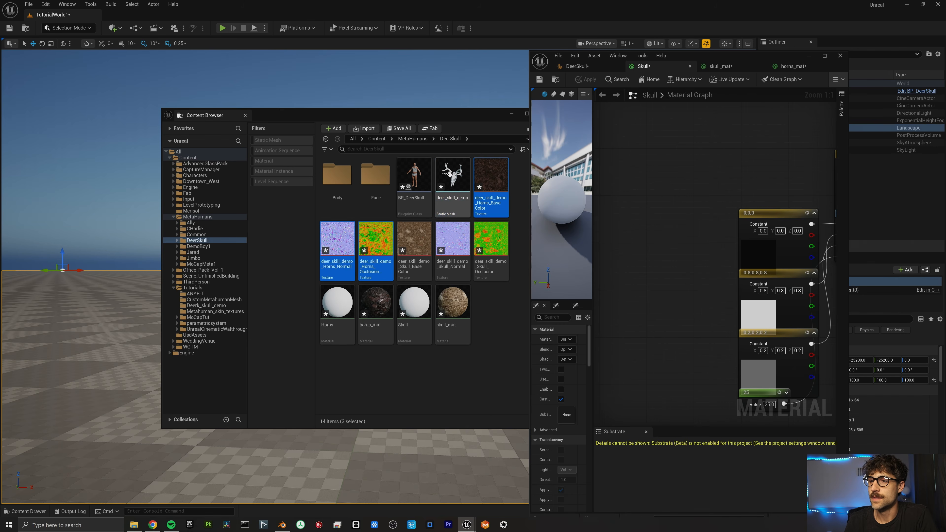
Create material instances of skull_mat and horns_mat.
mouse_move(449, 174)
click(453, 306)
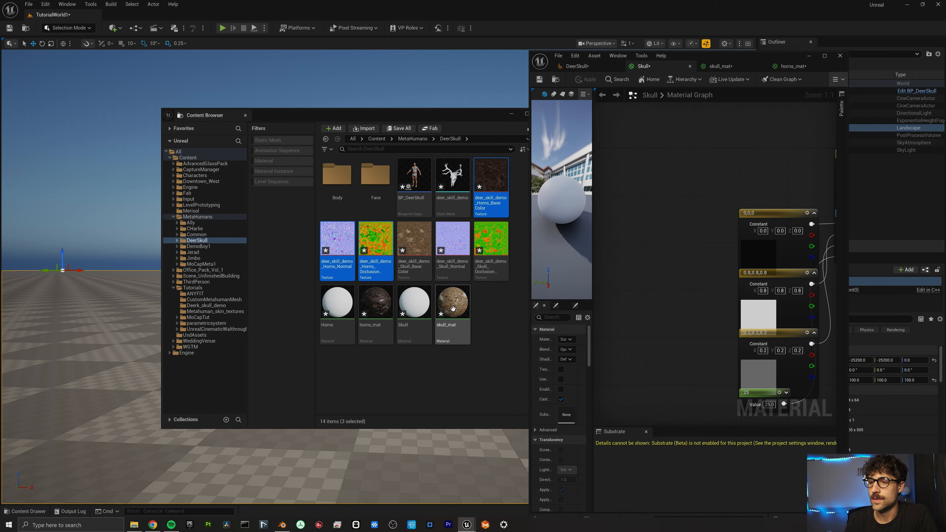
right_click(453, 307)
click(499, 111)
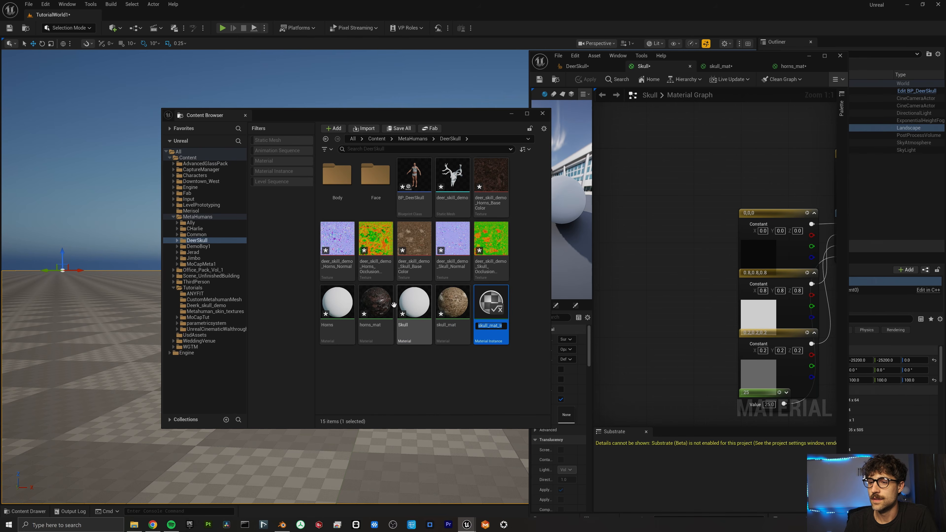
right_click(393, 305)
click(428, 108)
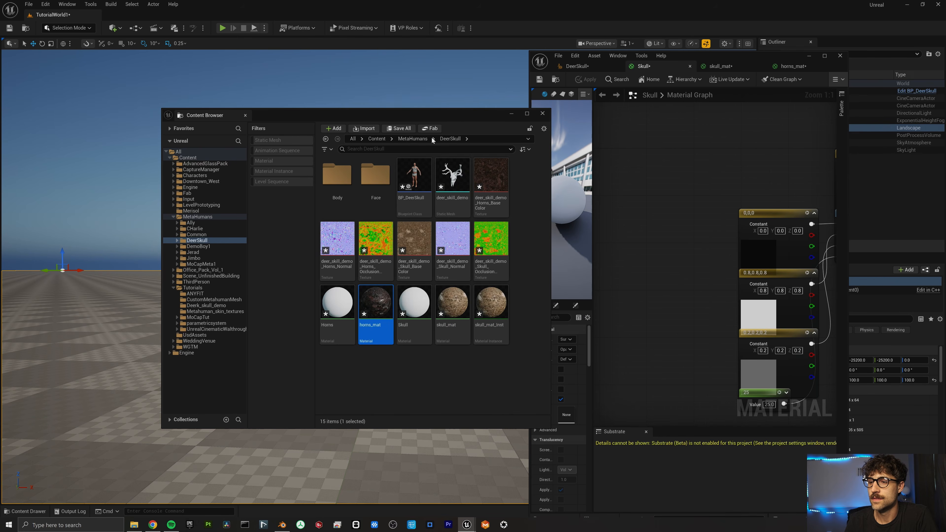
In the deer skull mesh, assign horns_mat_Inst to the horns material slot.
double_click(452, 175)
click(794, 159)
click(807, 262)
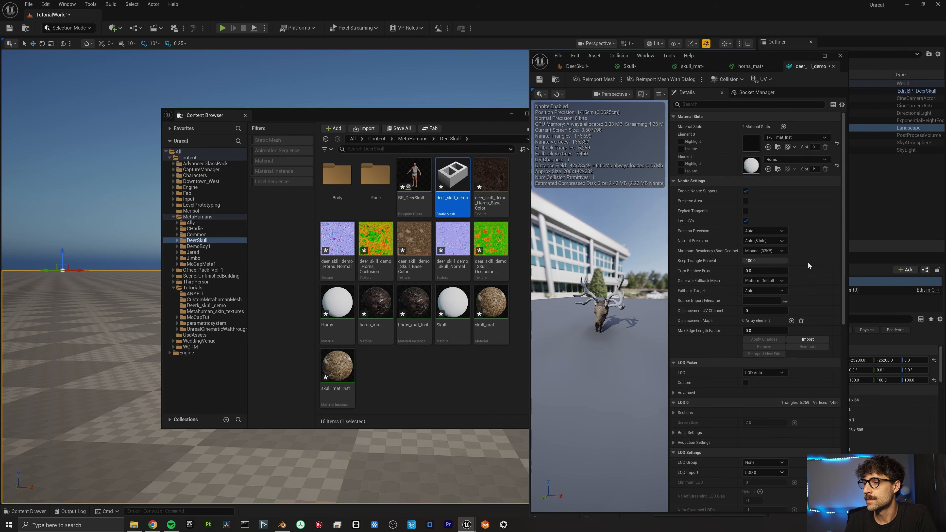
scroll(644, 290, up, 6)
scroll(644, 291, down, 3)
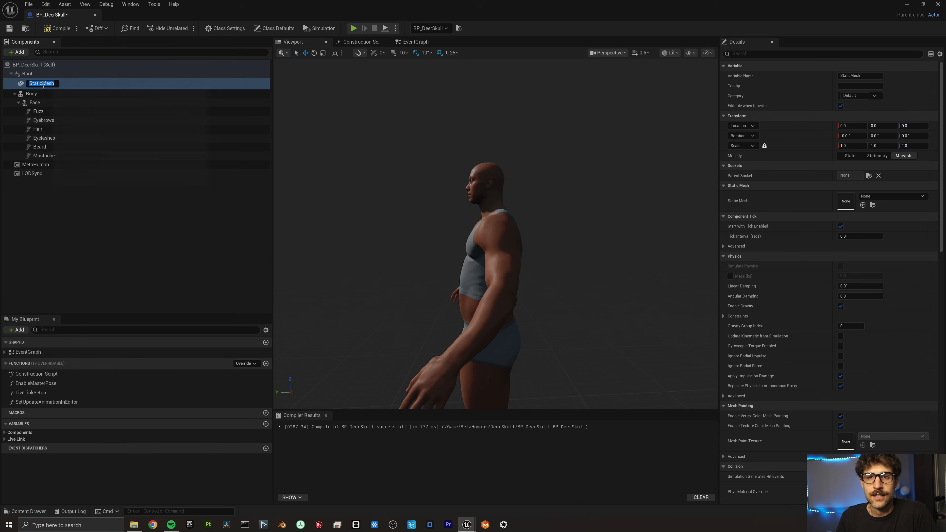
Name the new component deer_skull and parent it under the Face component.
text(deer_skull)
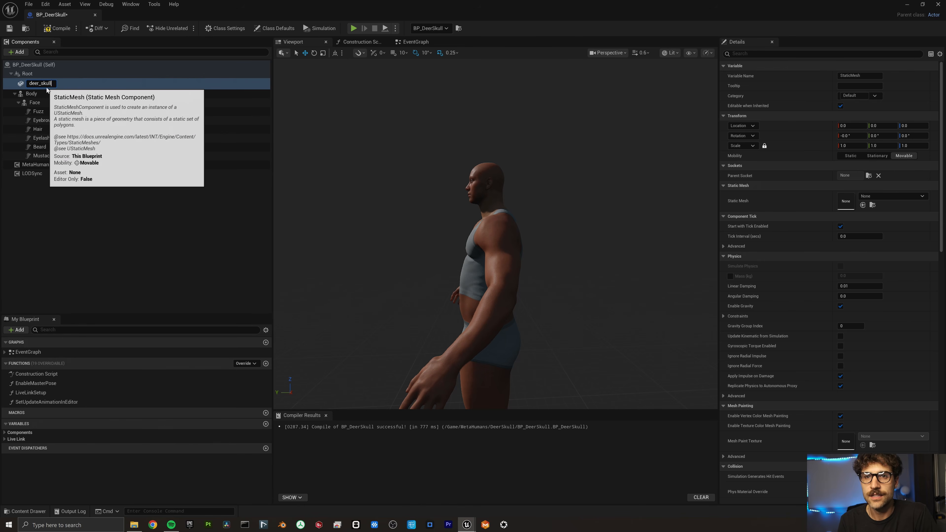
key(Return)
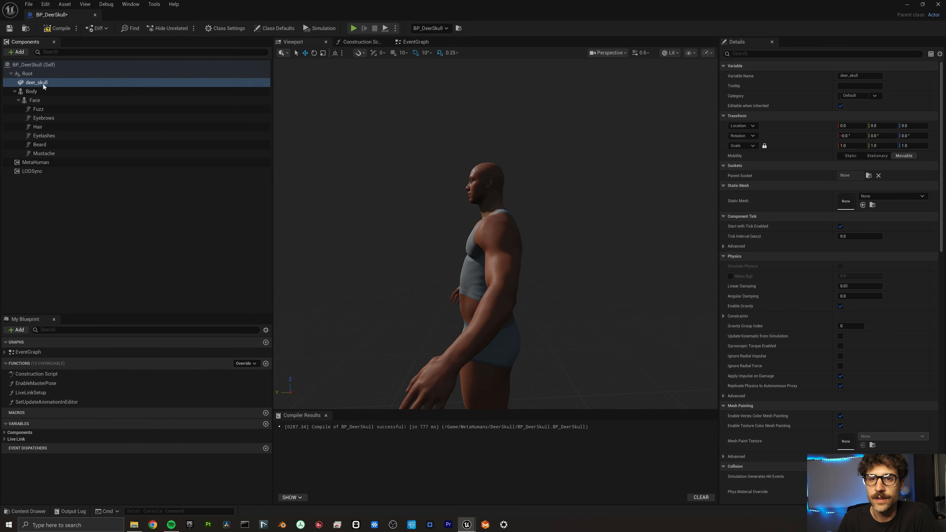
drag(43, 83, 36, 100)
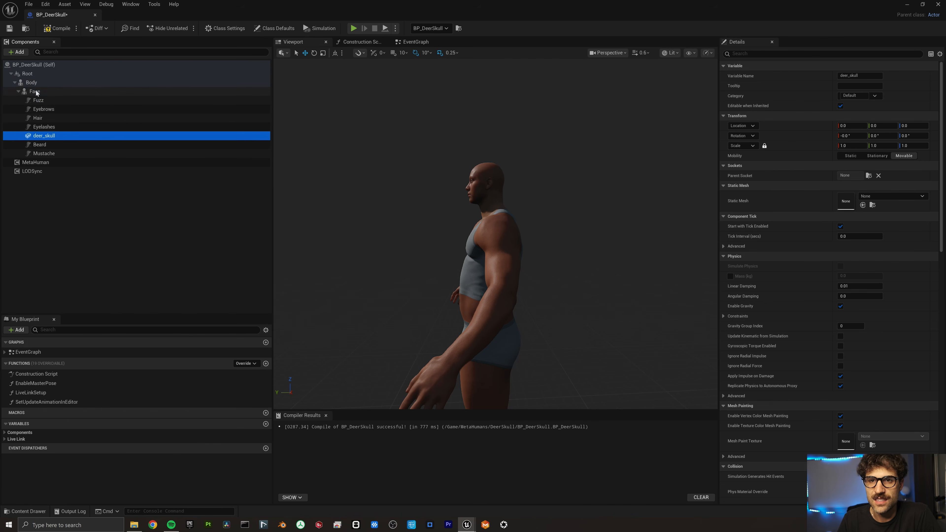
Set deer_skull's mesh to deer_skull_demo and scale it to 0.4.
click(891, 196)
text(deer)
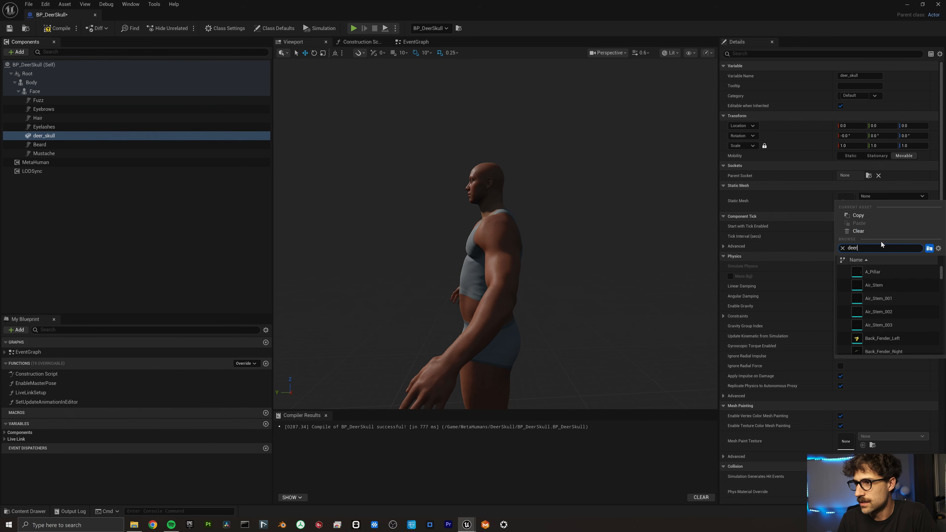
click(878, 273)
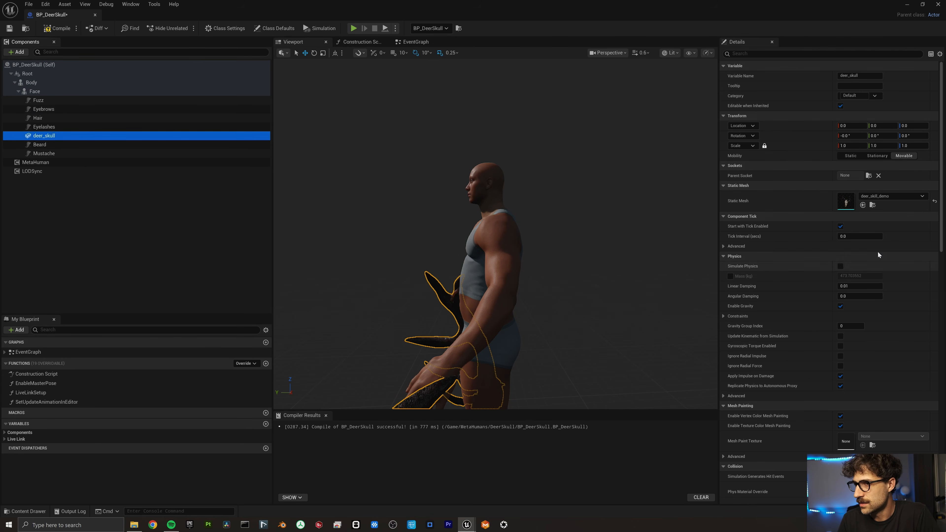
right_drag(558, 324, 557, 324)
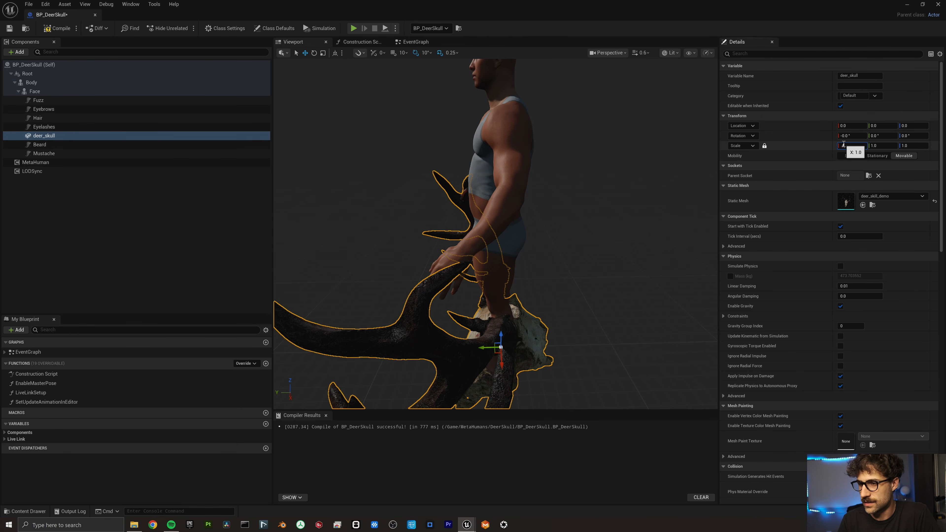
key(Return)
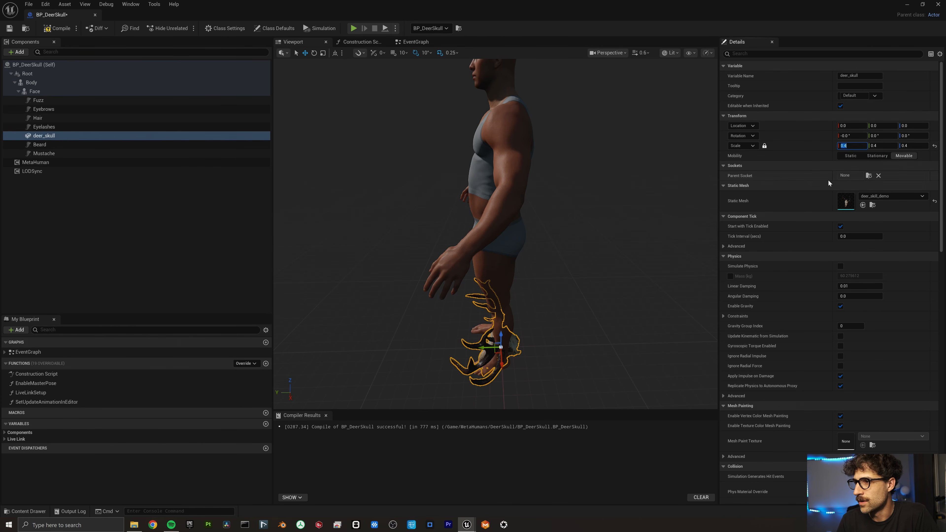
Attach the skull to the head bone socket and rotate it -90 to sit upright.
click(869, 175)
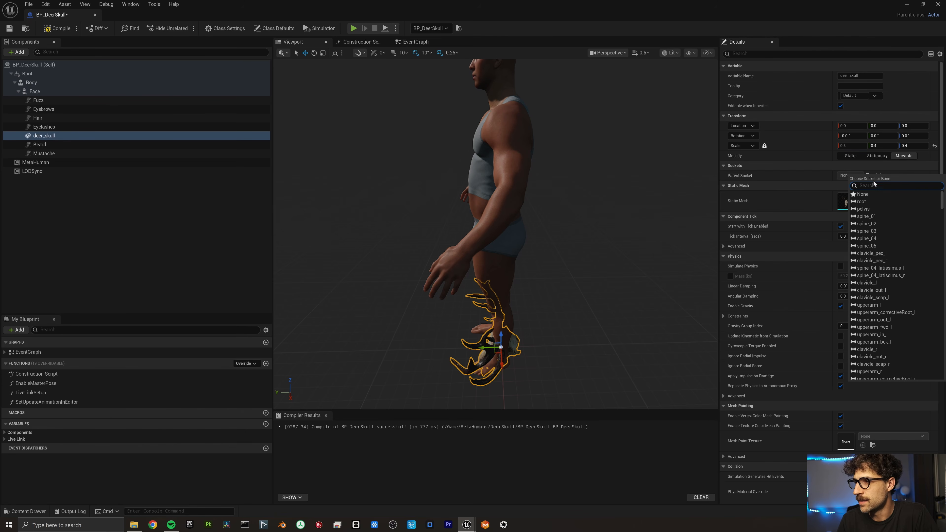
text(head)
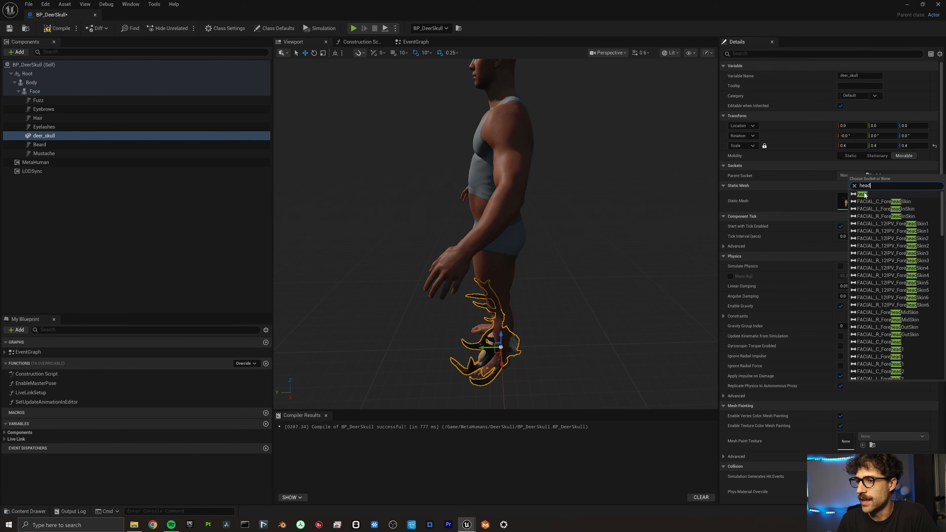
click(862, 194)
alt+drag(560, 169, 409, 180)
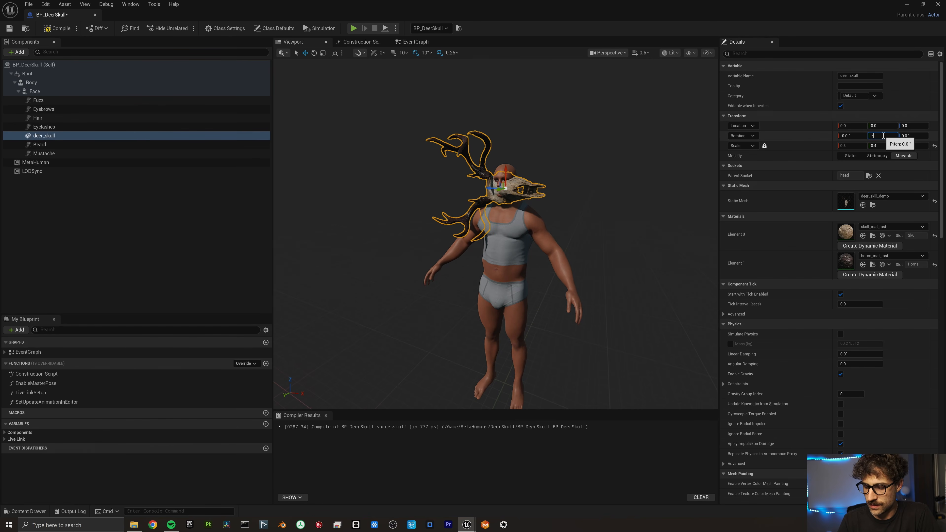
key(Return)
alt+drag(596, 130, 685, 134)
mouse_move(500, 194)
alt+mouse_down()
mouse_move(501, 186)
mouse_move(500, 194)
alt+mouse_up()
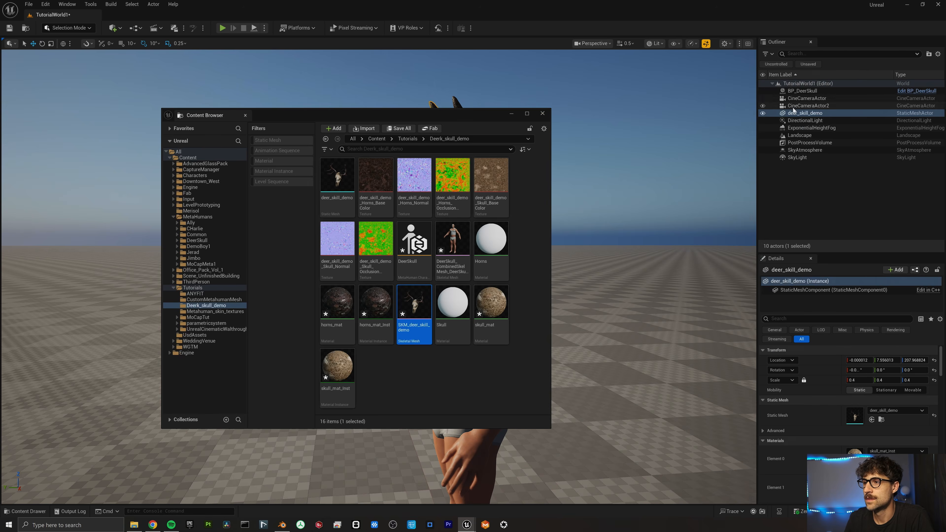
Delete the standalone deer skull actor from the level.
key(Delete)
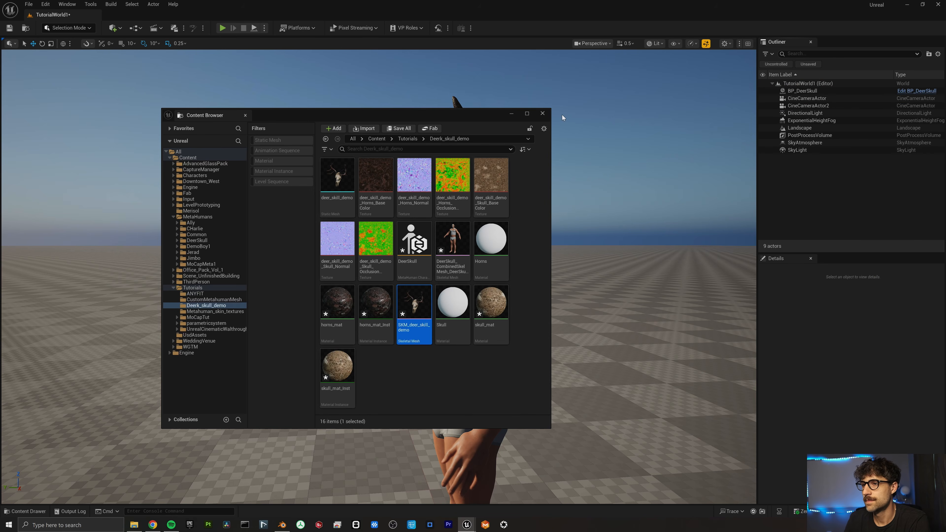
click(510, 114)
right_drag(438, 250, 437, 251)
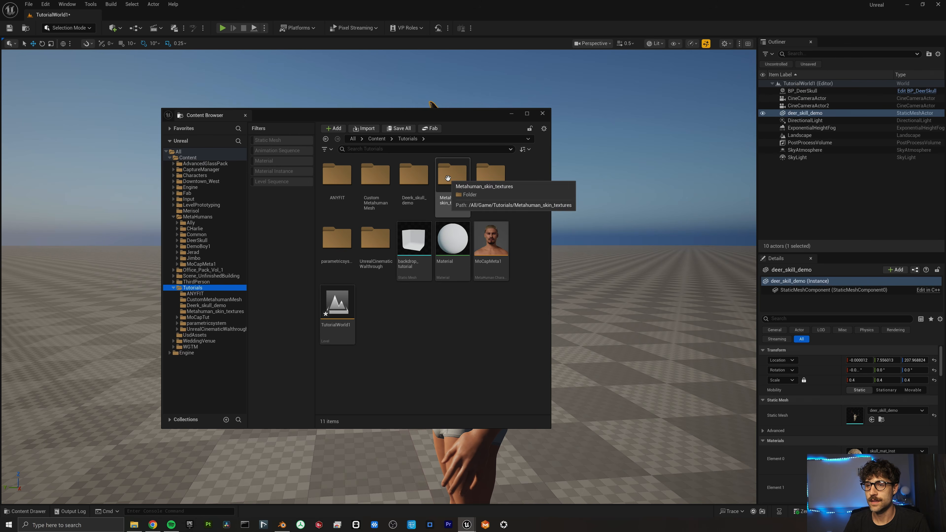
Open Deerk_skull_demo in the Content Browser and choose Edit on the DeerSkull asset.
double_click(411, 180)
click(331, 178)
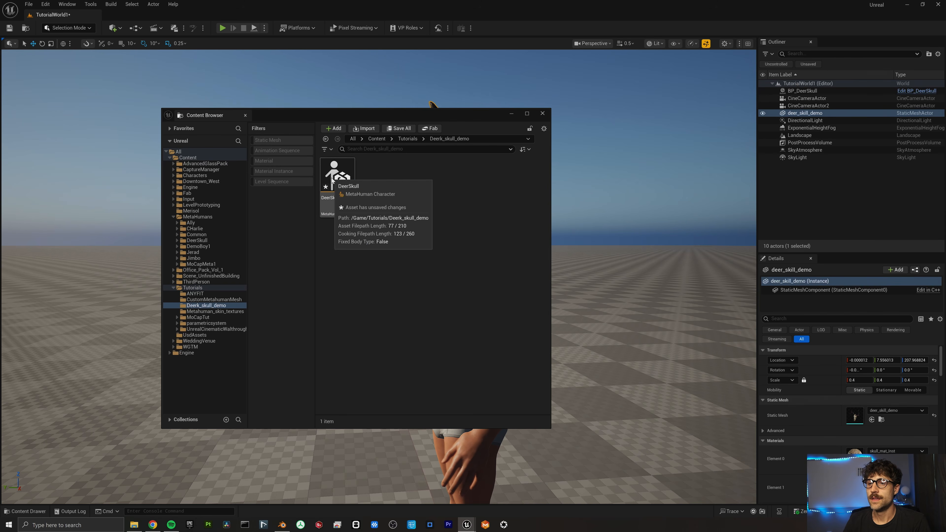
right_click(331, 178)
click(354, 218)
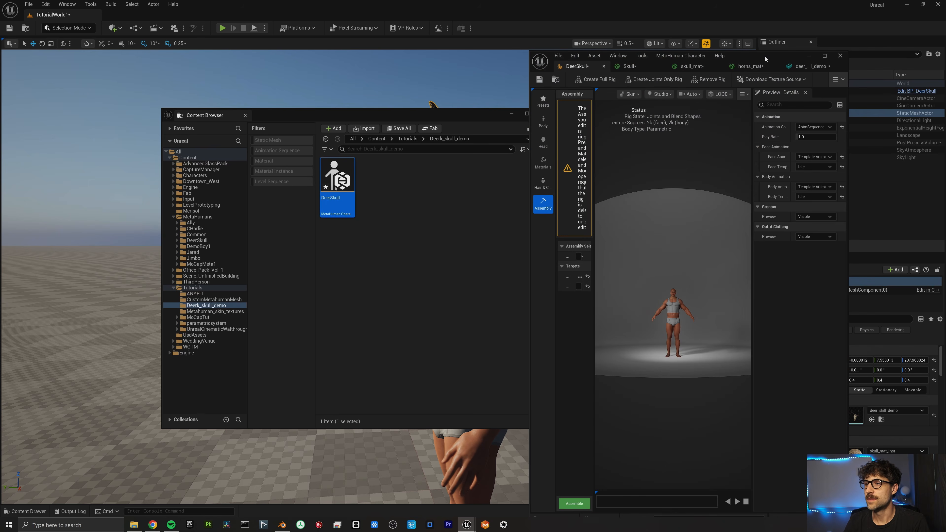
Export DeerSkull with Export Combined Skel Mesh and save DeerSkull_CombinedSkelMesh.
double_click(764, 55)
click(153, 5)
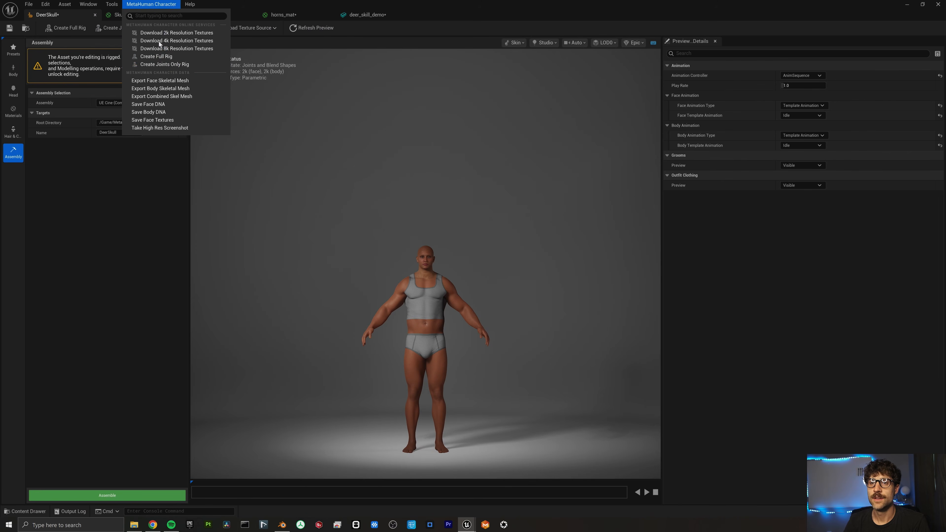
click(166, 99)
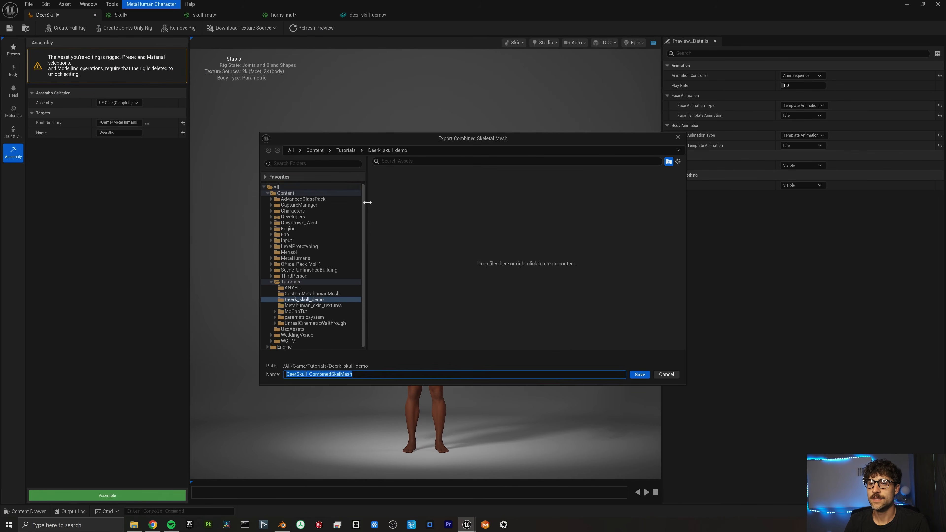
key(Return)
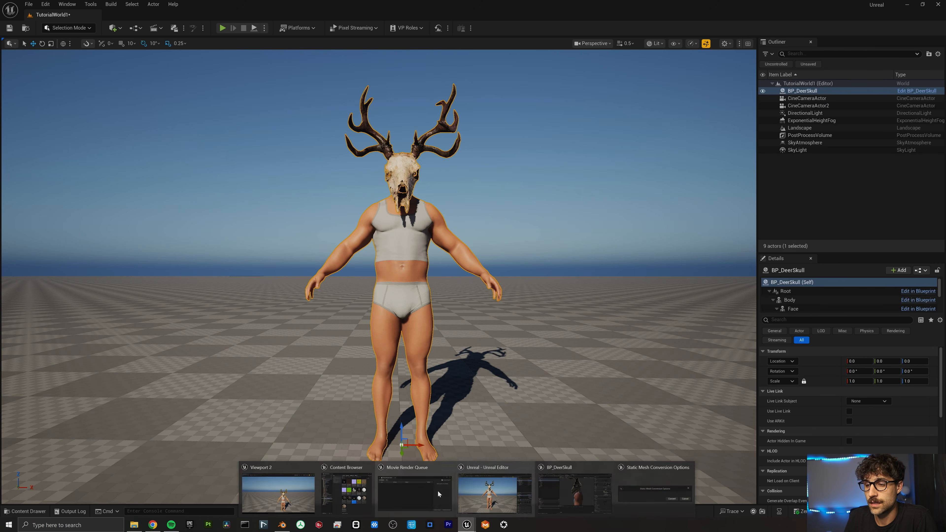
click(358, 490)
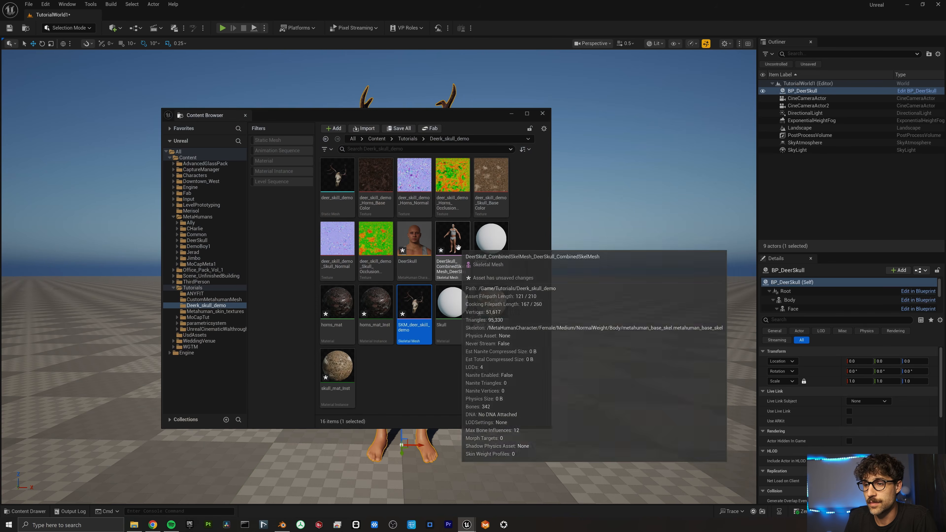
Export DeerSkull_CombinedSkelMesh as an FBX under its suggested name, then switch to Marvelous Designer.
right_click(457, 246)
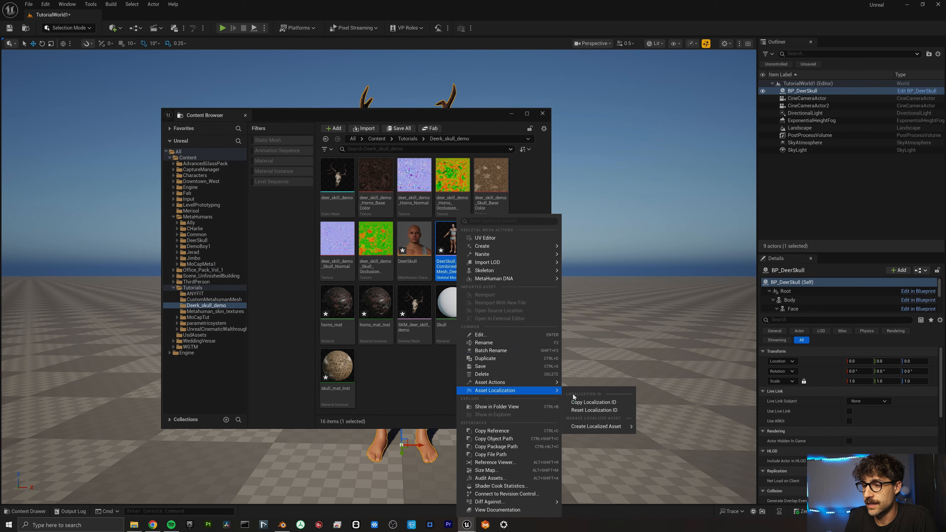
mouse_move(537, 386)
click(600, 430)
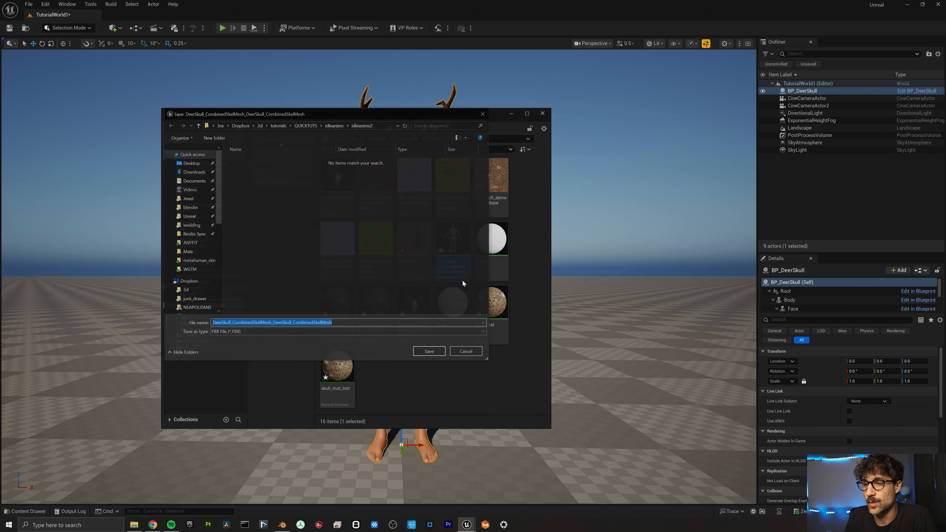
click(425, 352)
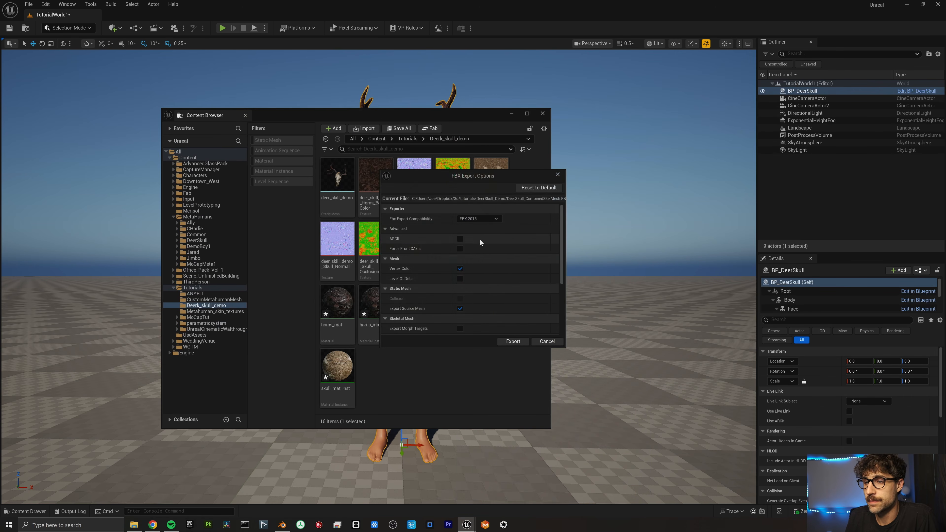
scroll(428, 235, up, 1)
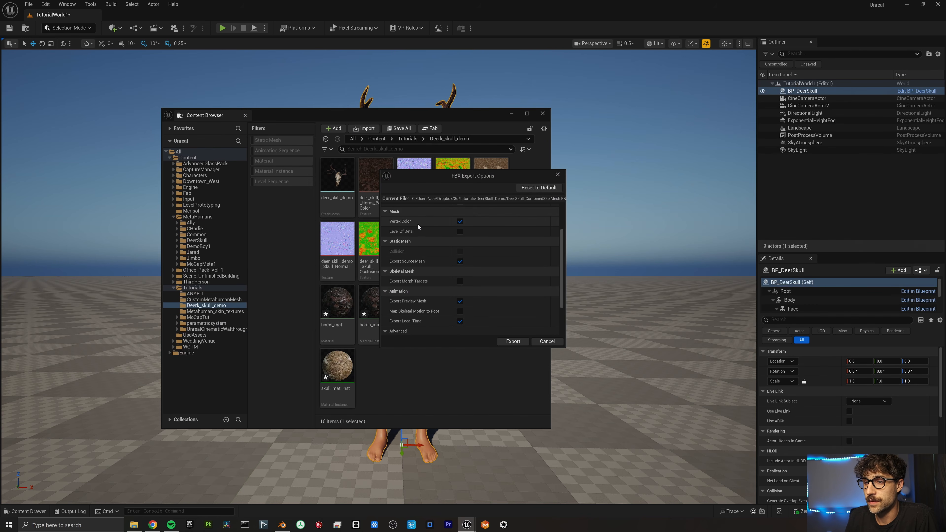
scroll(414, 220, up, 1)
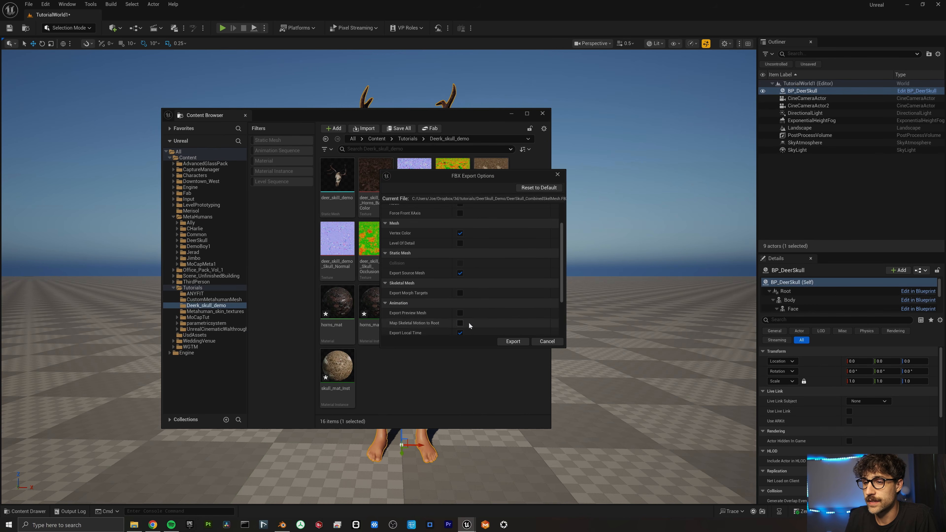
click(509, 342)
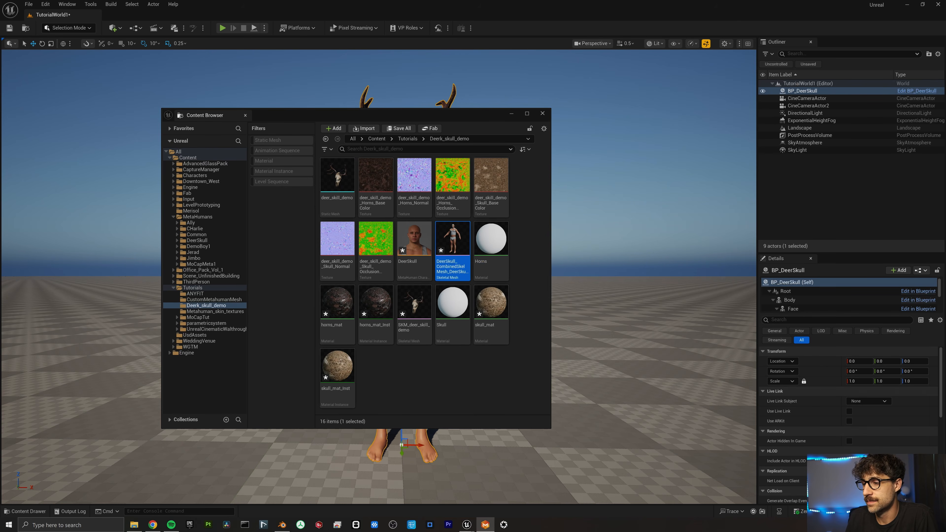
key(alt+Tab)
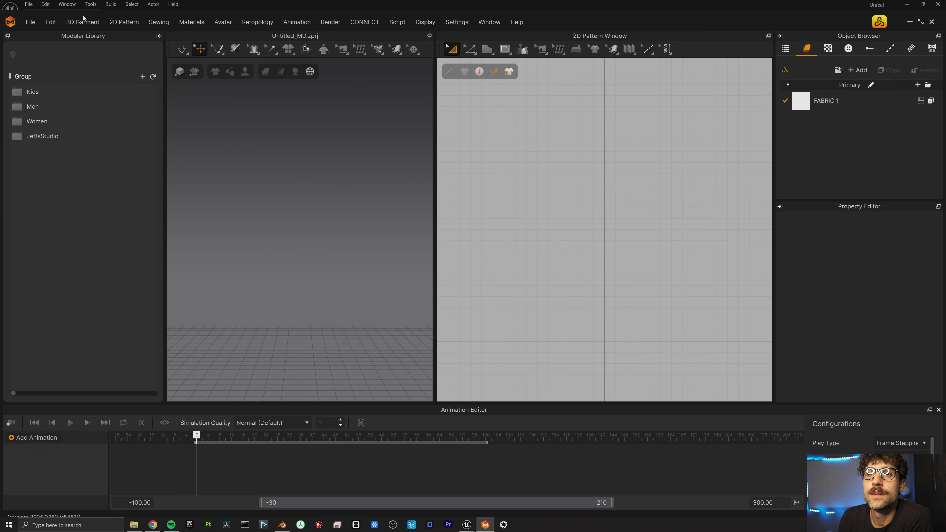
Import the exported MetaHuman character FBX into the new Marvelous Designer project.
click(30, 22)
mouse_move(42, 97)
click(129, 116)
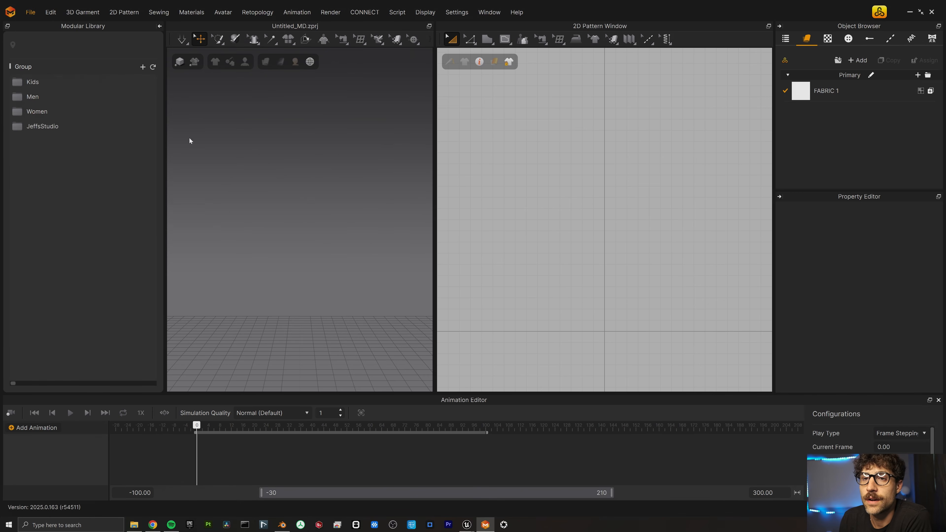
double_click(128, 83)
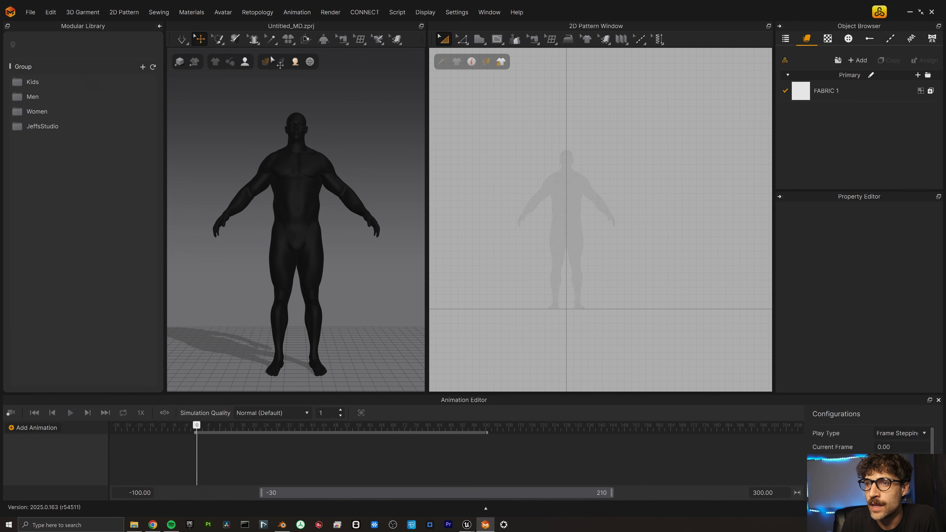
Briefly show, then hide, the avatar's collision volumes and fitting suit, and open the Men library.
mouse_move(245, 64)
click(248, 120)
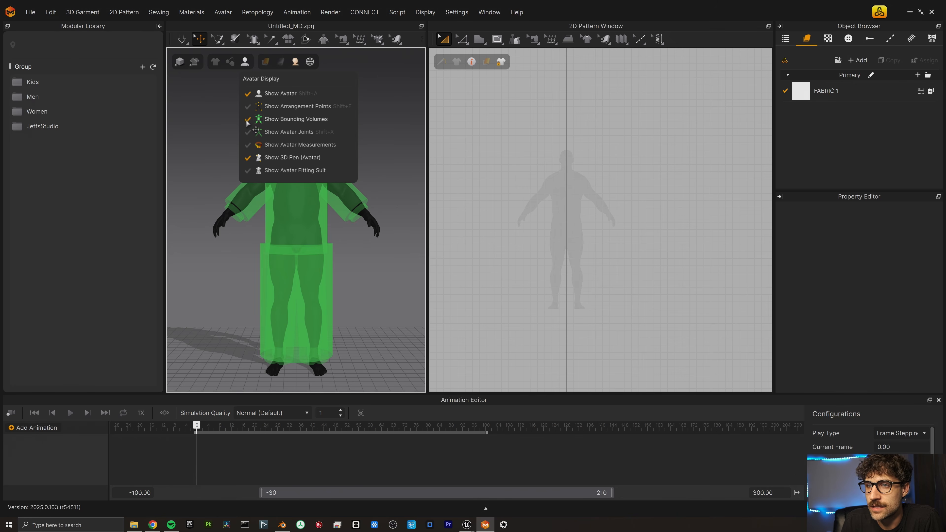
click(248, 170)
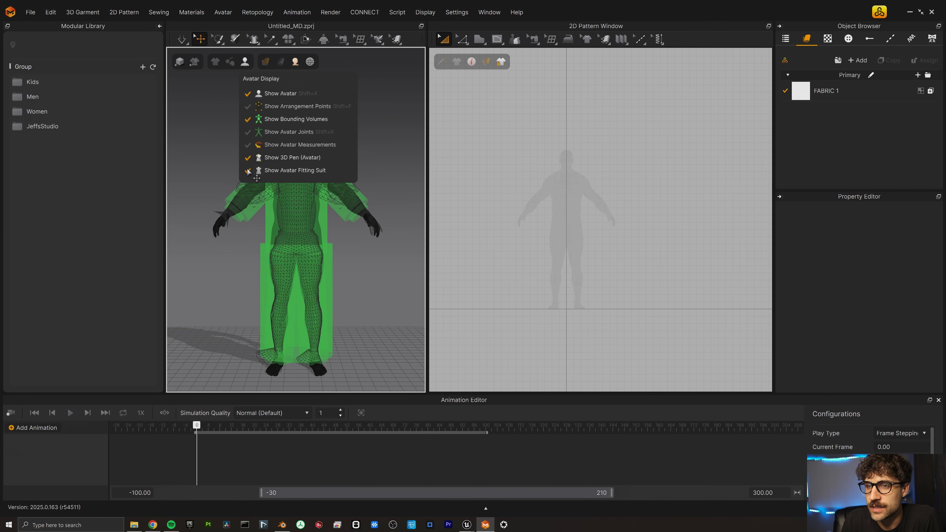
click(247, 170)
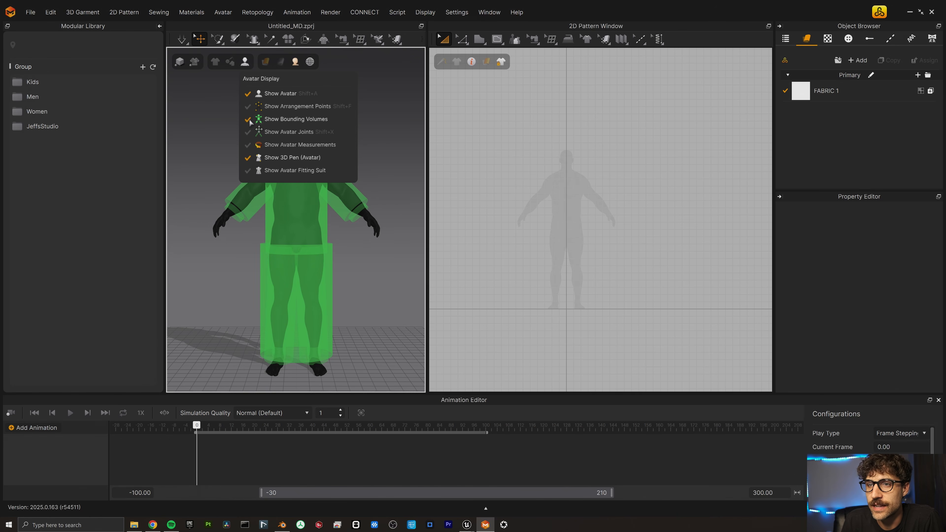
click(247, 120)
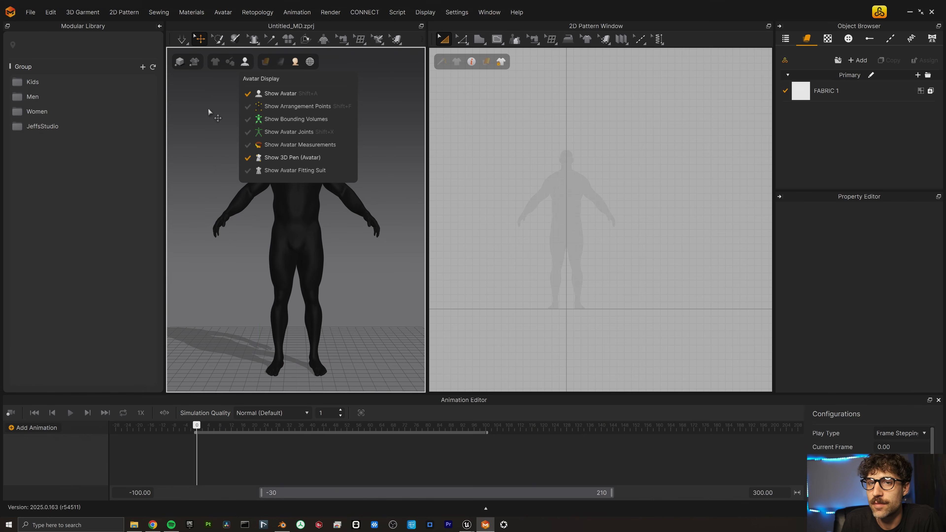
double_click(23, 97)
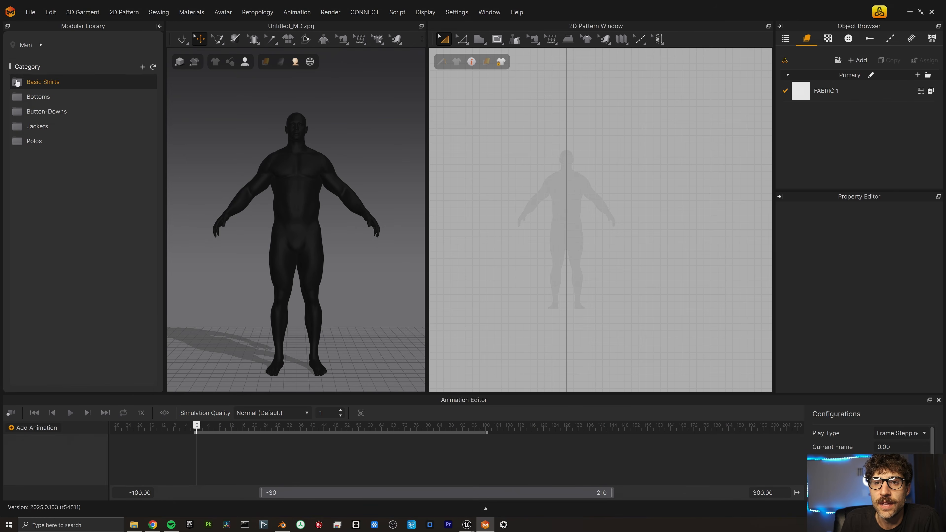
Load the Basic Shirts > Dropped Sleeve shirt with a back body panel and hide the collision volumes.
double_click(22, 82)
double_click(39, 113)
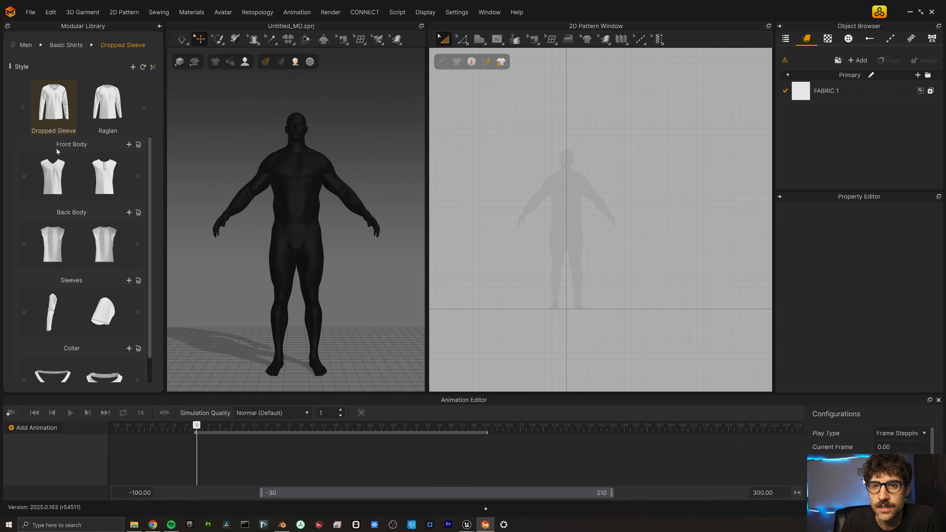
double_click(52, 238)
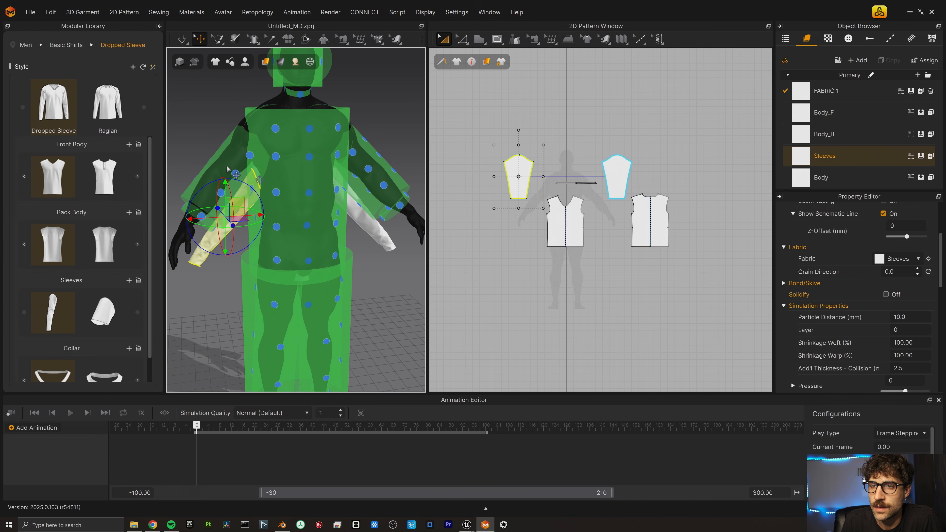
mouse_move(246, 64)
click(248, 120)
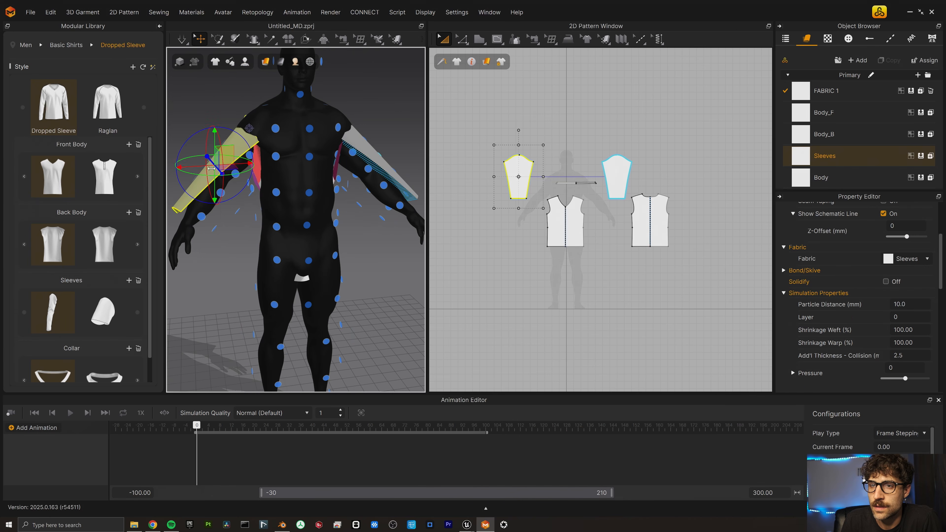
Place Body_F on the chest point, select Body_B, and widen both sleeves at their corner point.
click(558, 226)
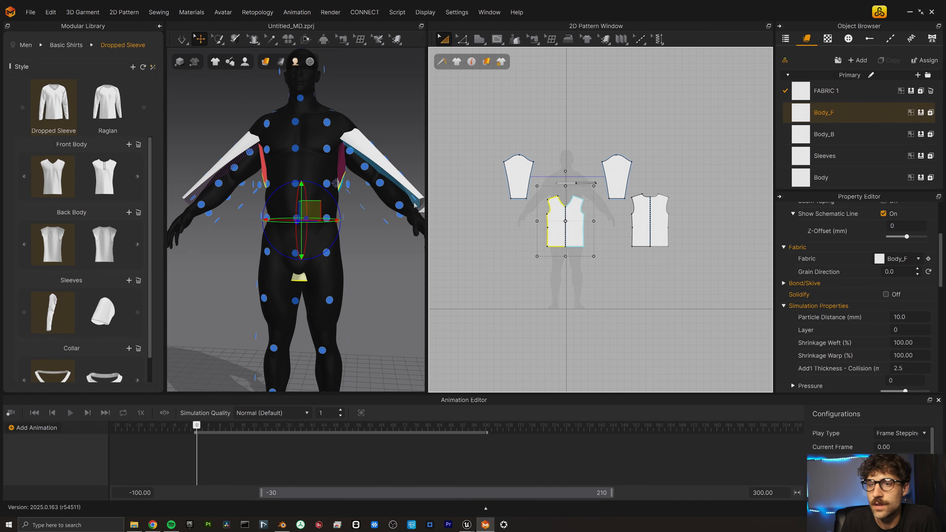
right_drag(337, 214, 285, 213)
click(274, 148)
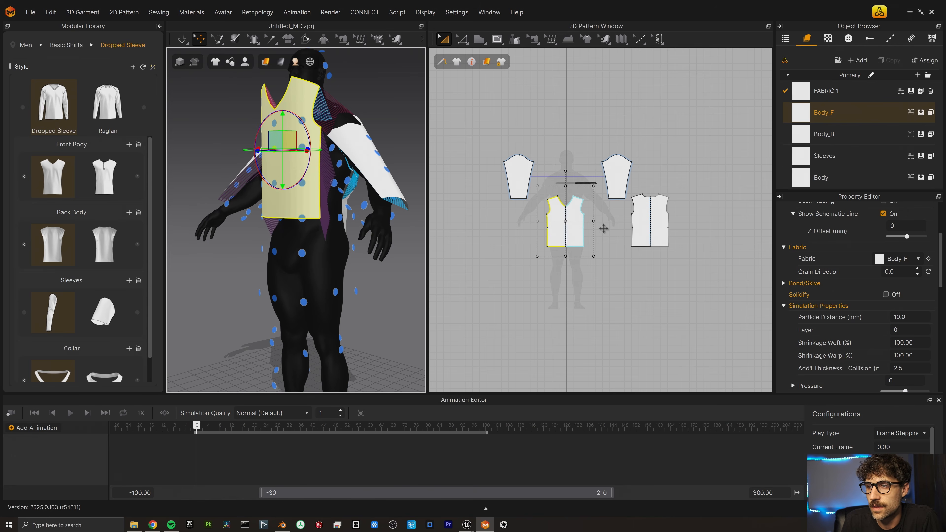
right_click(384, 220)
right_drag(385, 220, 333, 220)
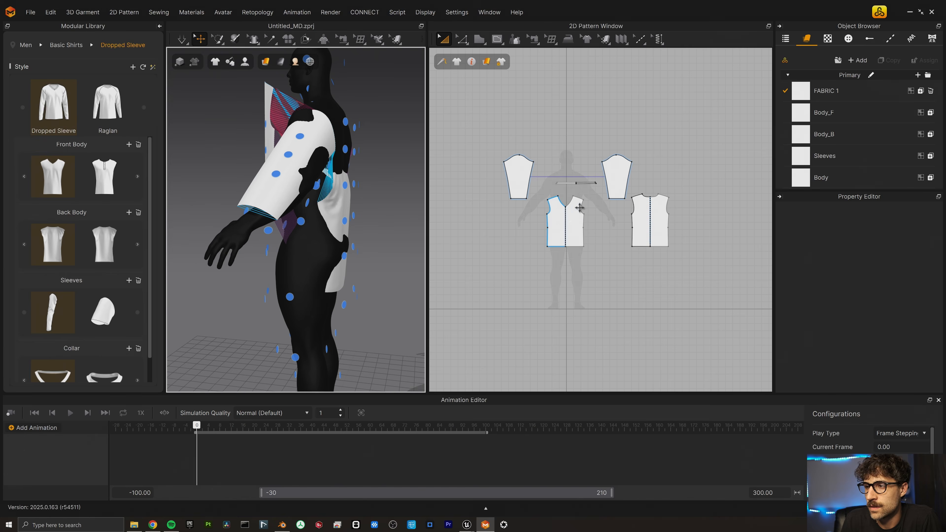
click(657, 222)
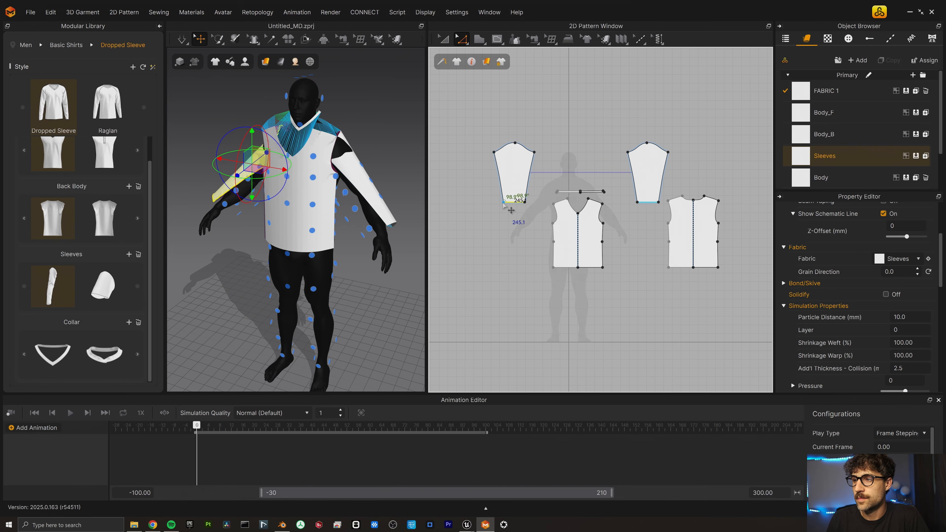
drag(517, 201, 482, 227)
Redo the sleeve edit: lengthen the body hems, widen the front body, and flare the sleeve cuffs outward.
key(ctrl+z)
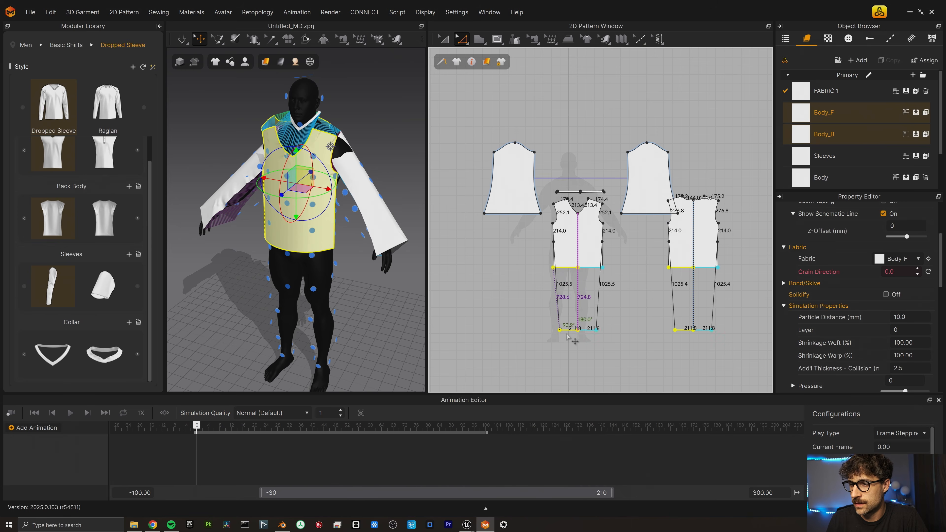
drag(565, 334, 544, 343)
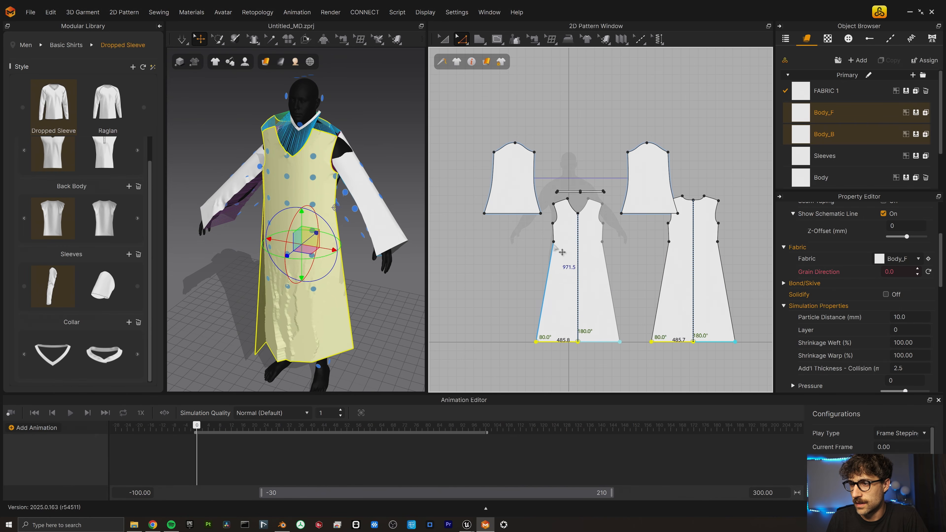
drag(554, 242, 545, 226)
drag(469, 223, 465, 223)
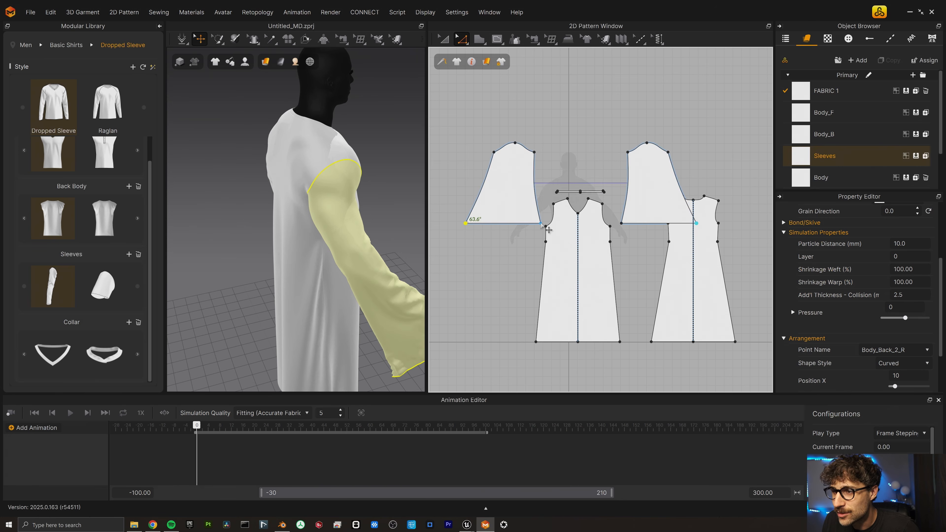
drag(540, 223, 558, 223)
drag(514, 173, 489, 122)
Move the sleeve pattern pieces higher, inspect the robe around the avatar, and select all patterns.
key(a)
drag(658, 184, 665, 143)
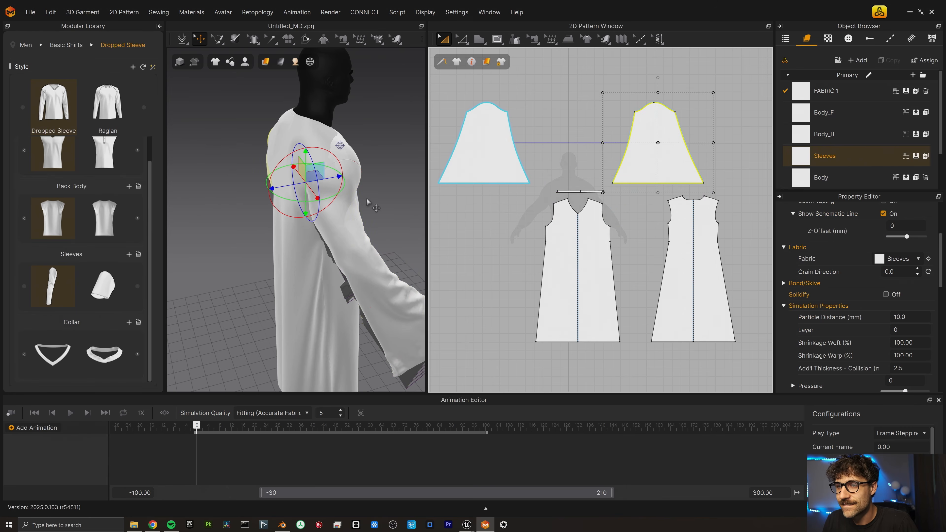
right_drag(357, 198, 236, 196)
scroll(339, 208, up, 3)
scroll(341, 209, down, 6)
click(342, 208)
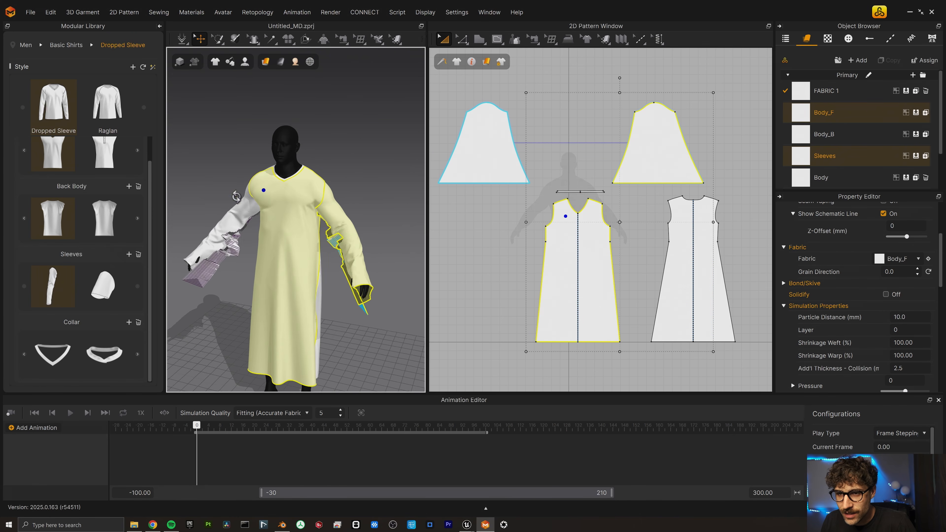
click(194, 43)
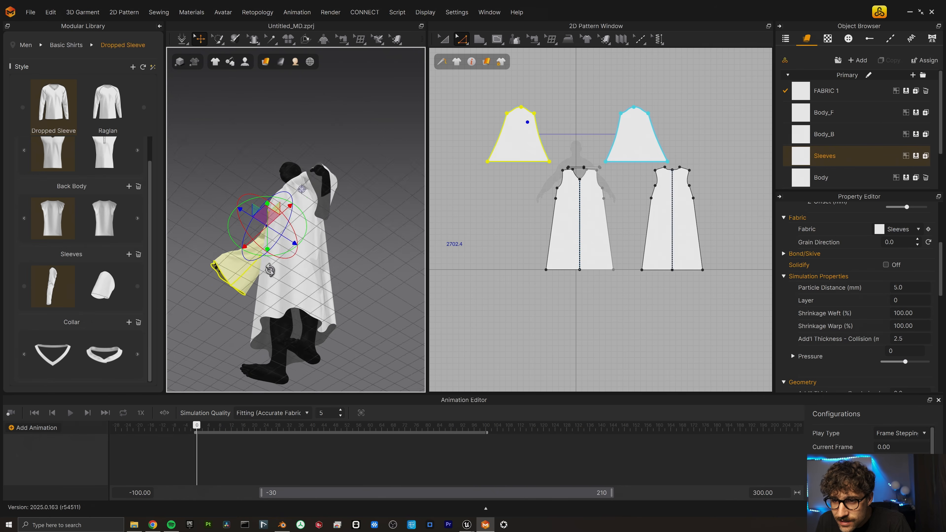
right_drag(270, 270, 313, 301)
key(ctrl+a)
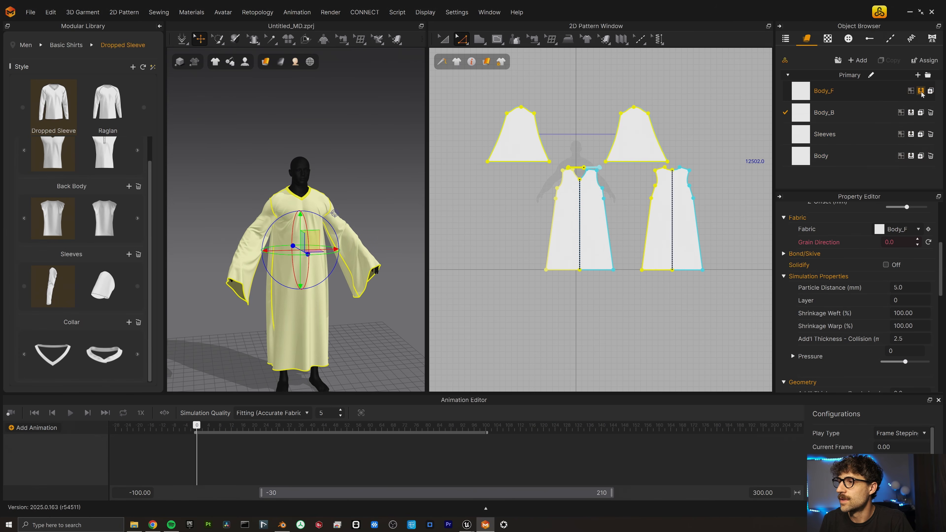
Delete the FABRIC 1, Body_B, Sleeves and Body fabrics, leaving only the Cloak fabric.
click(925, 90)
click(930, 113)
click(930, 113)
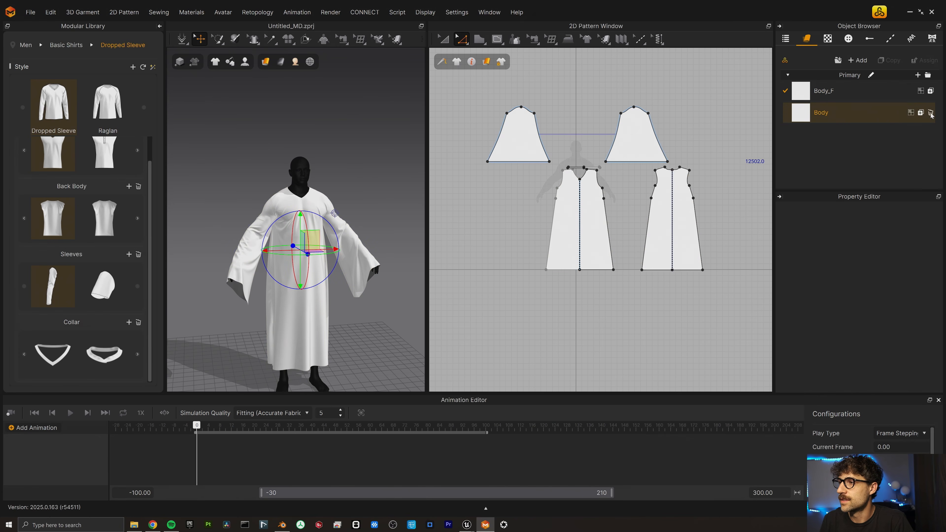
click(930, 112)
click(863, 93)
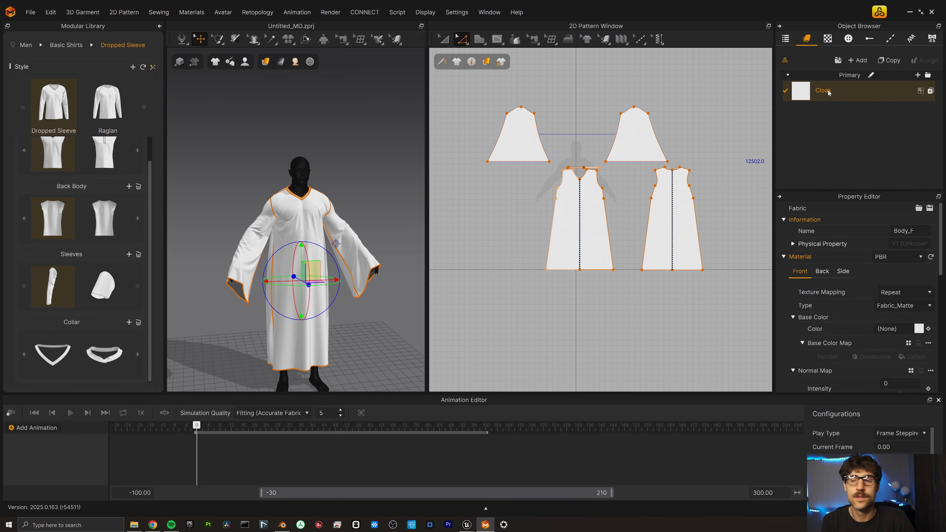
In the UV Editor, select every pattern's UVs and apply UV Packing into the 0–1 tile.
right_click(577, 27)
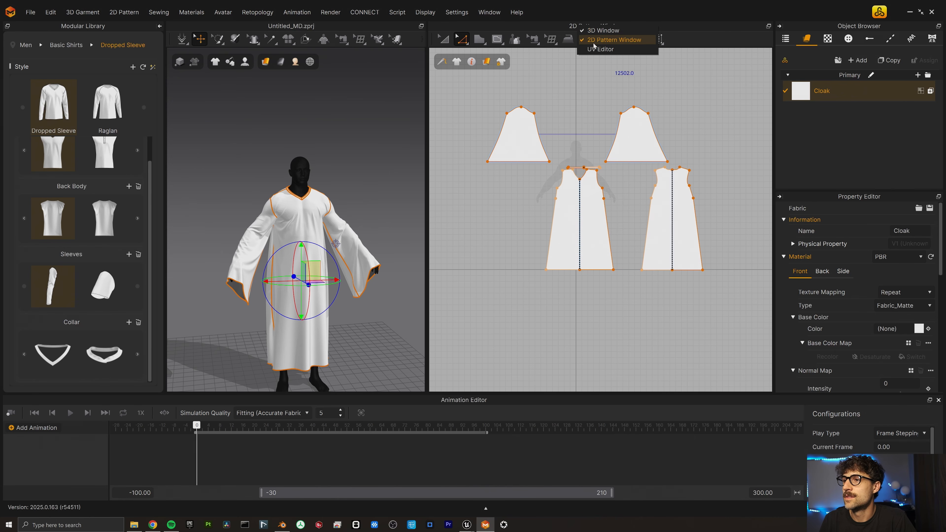
click(601, 45)
scroll(571, 207, down, 2)
key(ctrl+a)
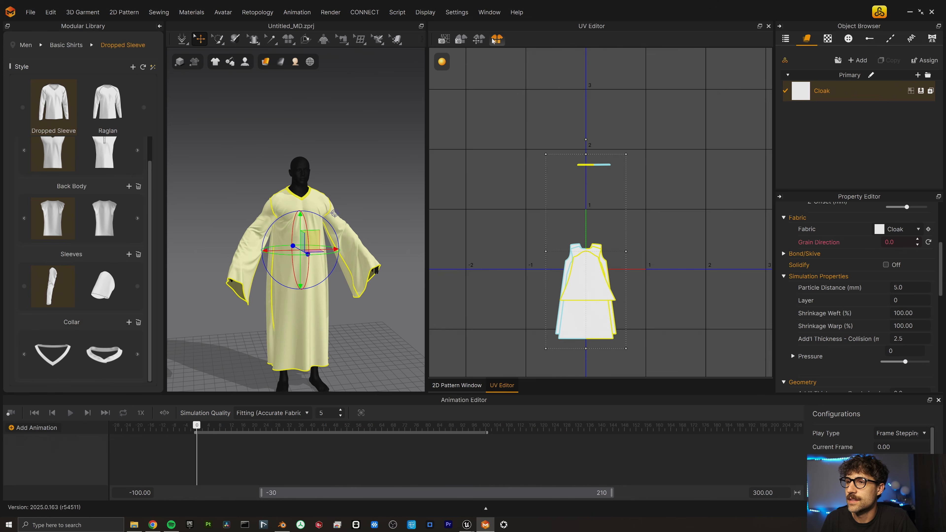
click(497, 38)
click(471, 352)
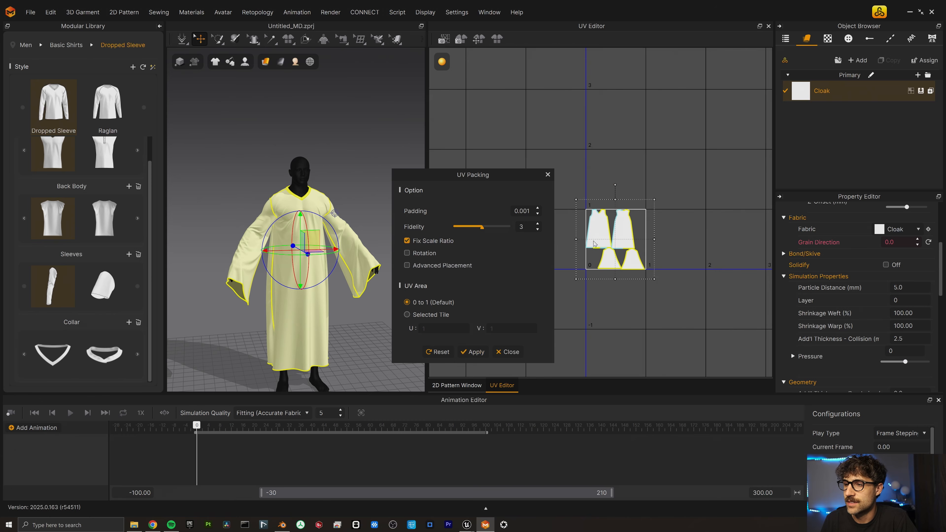
click(507, 352)
Apply Fit All UV to 0-1 so the pieces stretch to fill the tile.
scroll(597, 228, up, 3)
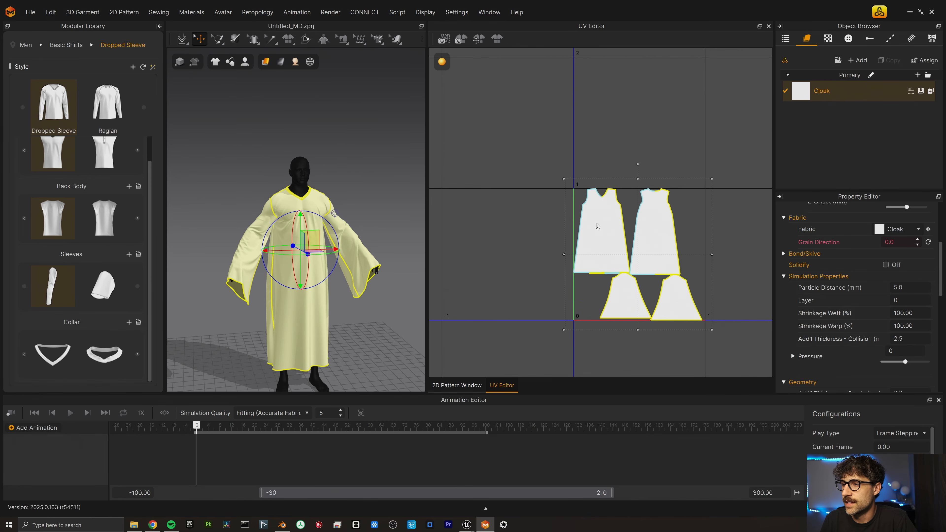
right_click(636, 251)
click(669, 282)
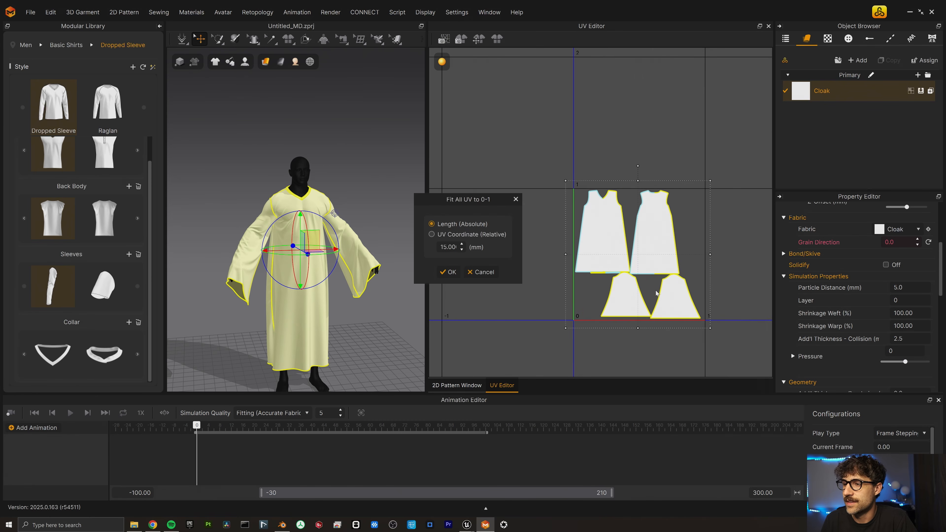
click(447, 272)
right_drag(335, 231, 314, 250)
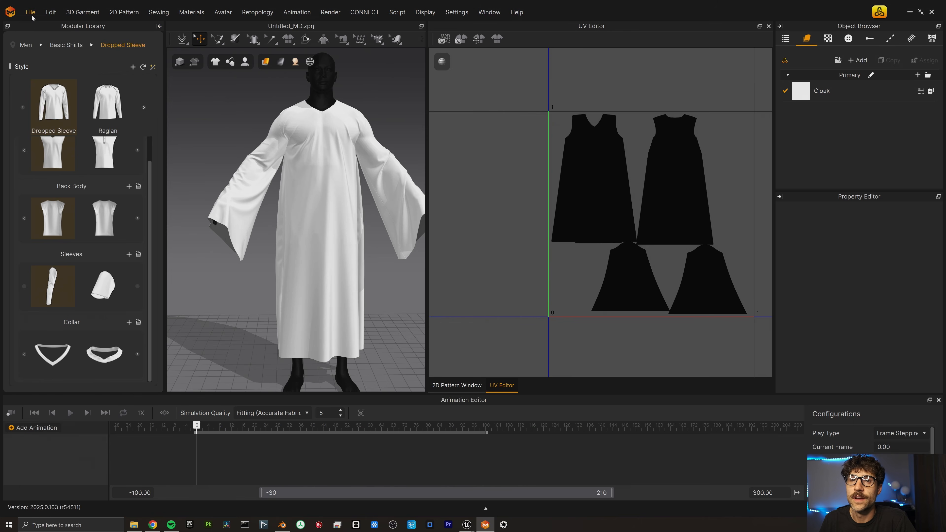
Export the robe as FBX with 4096 image size and Diffuse, Normal and Roughness maps baked.
click(30, 12)
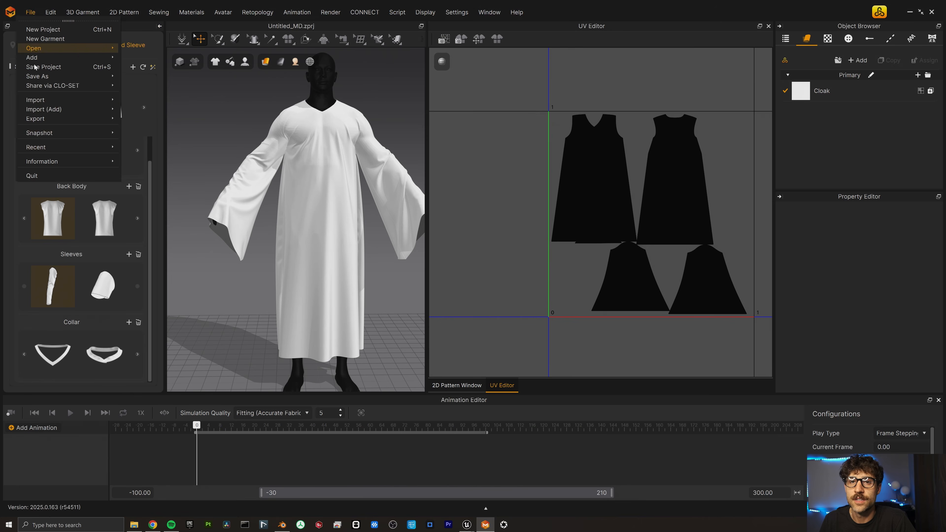
mouse_move(48, 120)
click(149, 138)
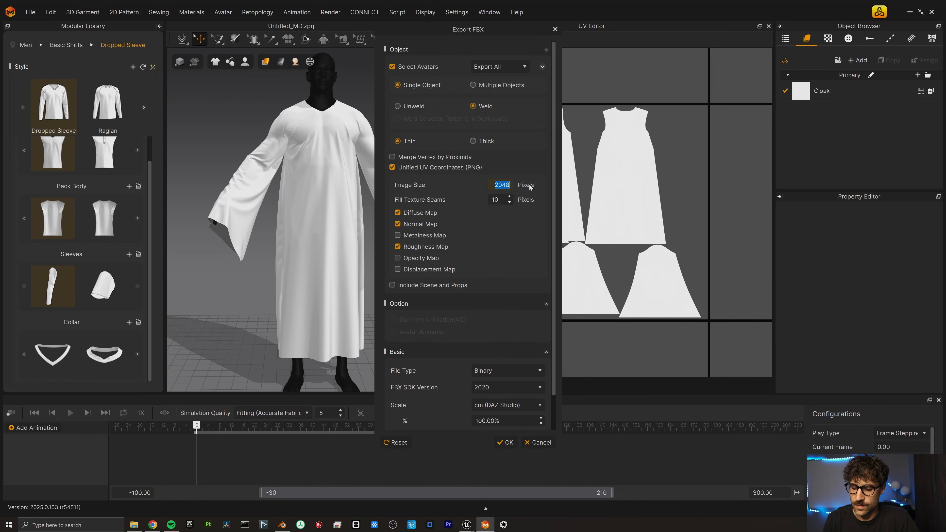
text(4096)
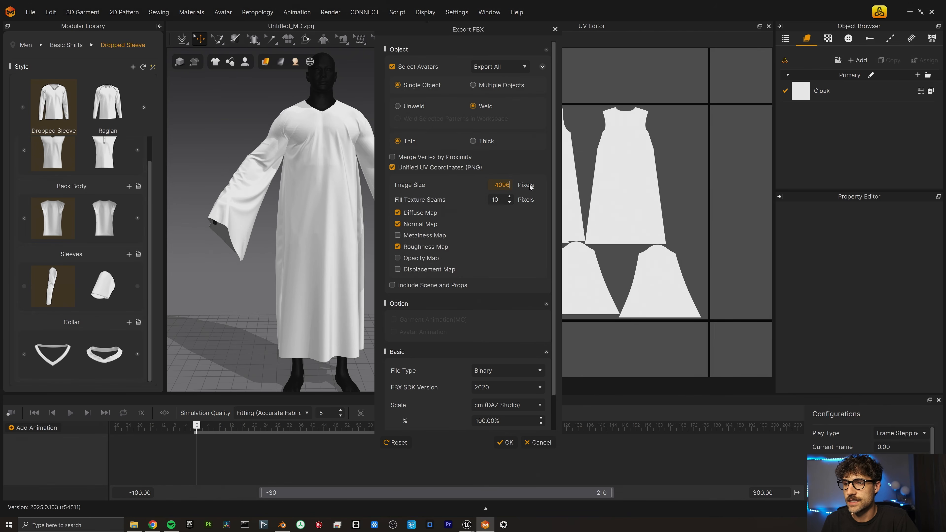
key(Return)
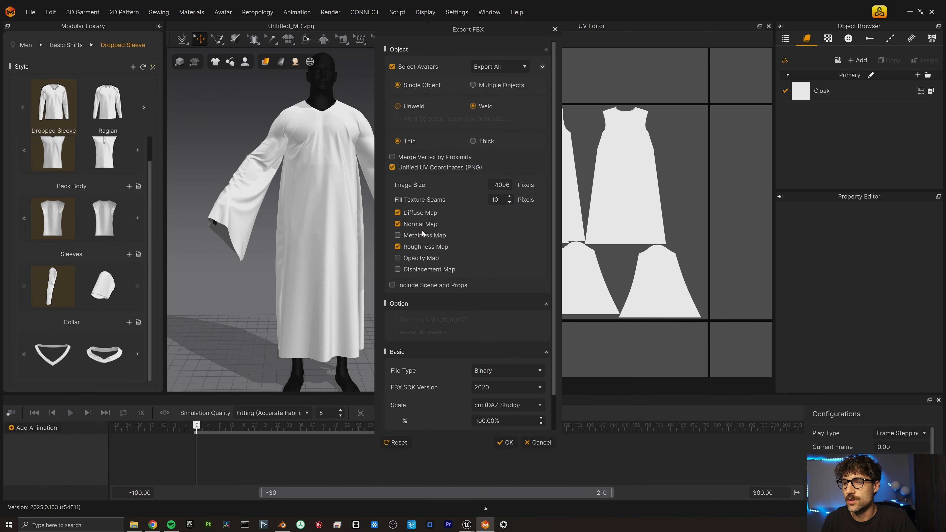
scroll(424, 309, down, 1)
scroll(424, 310, up, 1)
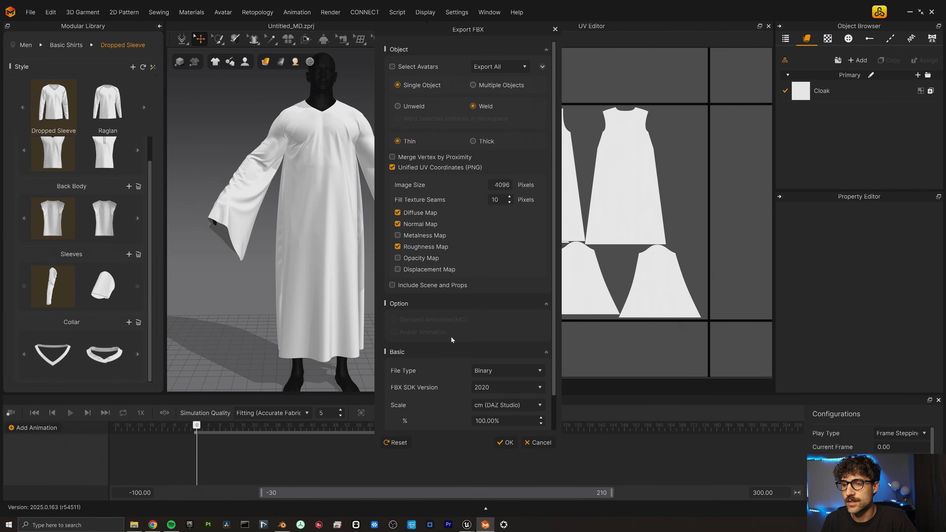
scroll(451, 336, down, 1)
click(505, 442)
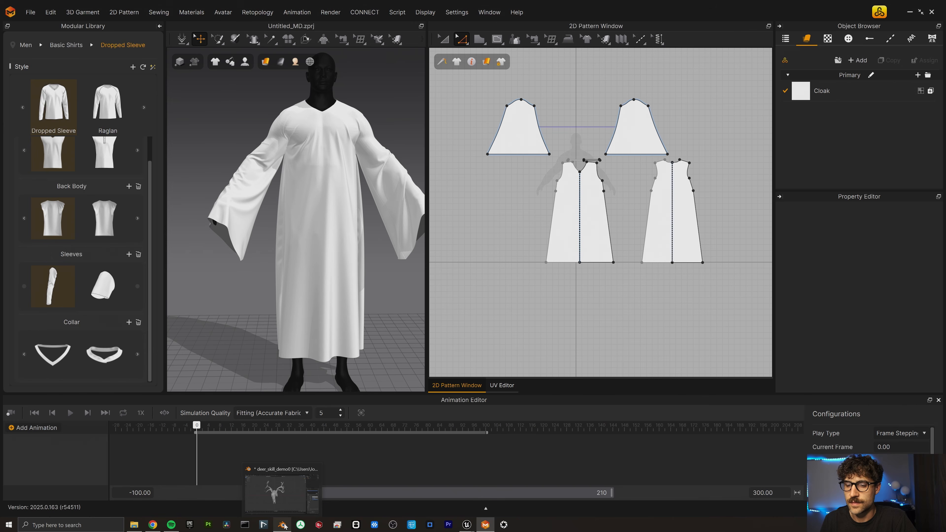
Bring DS_cloak.fbx into the Deerk_skull_demo folder as a DS_cloak static mesh with its Cloak material.
mouse_move(467, 524)
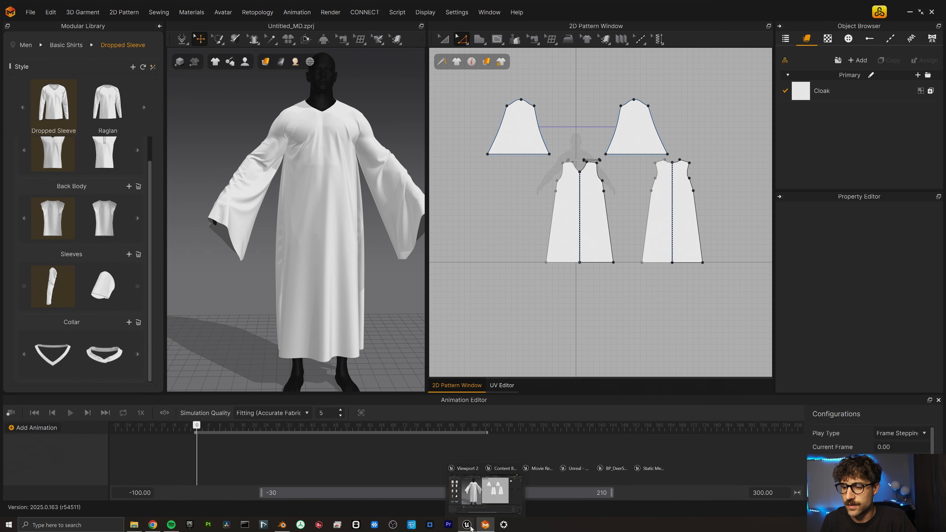
click(369, 505)
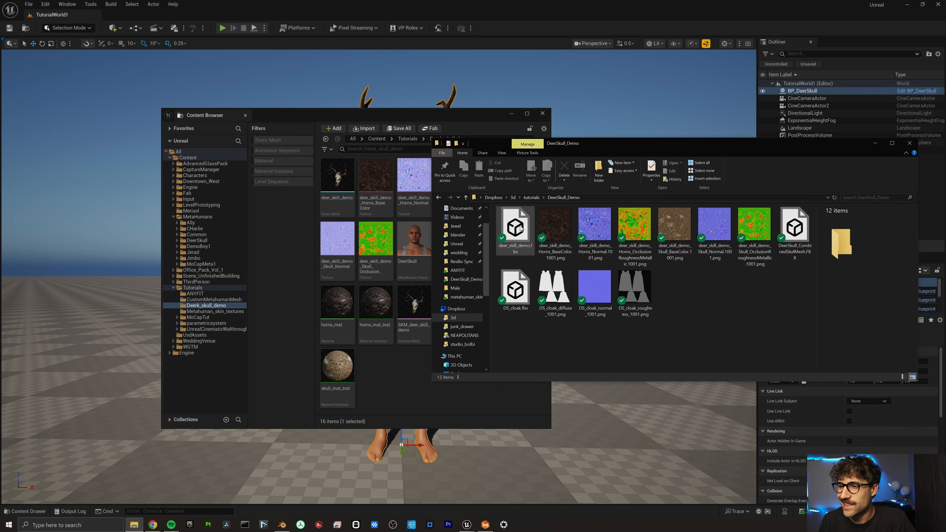
click(515, 288)
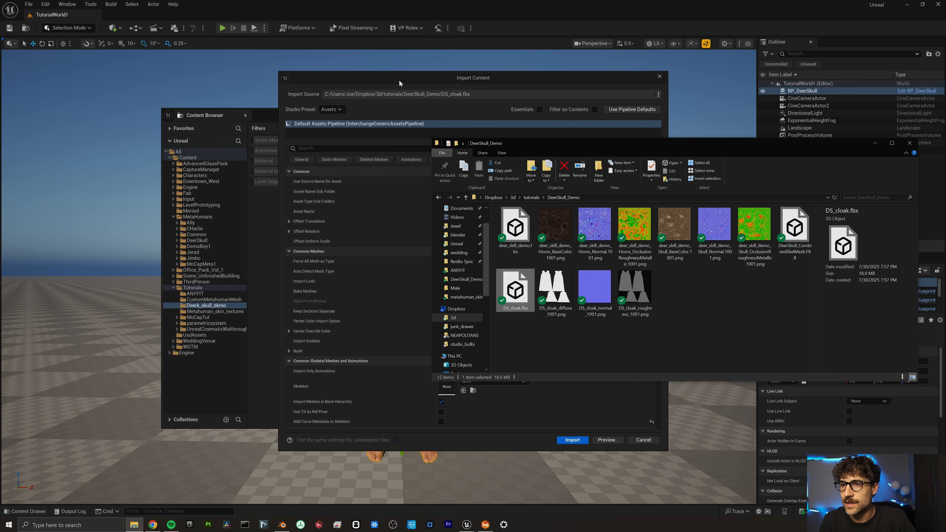
click(399, 80)
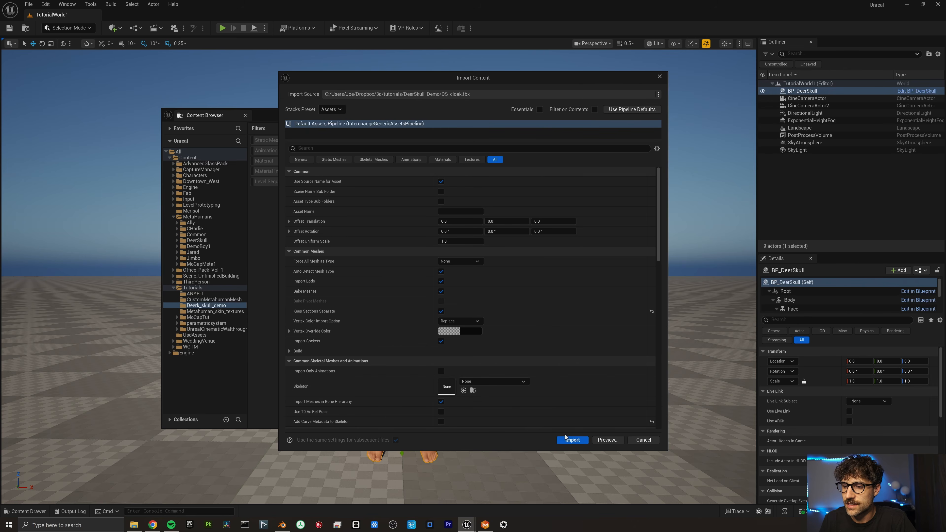
click(572, 439)
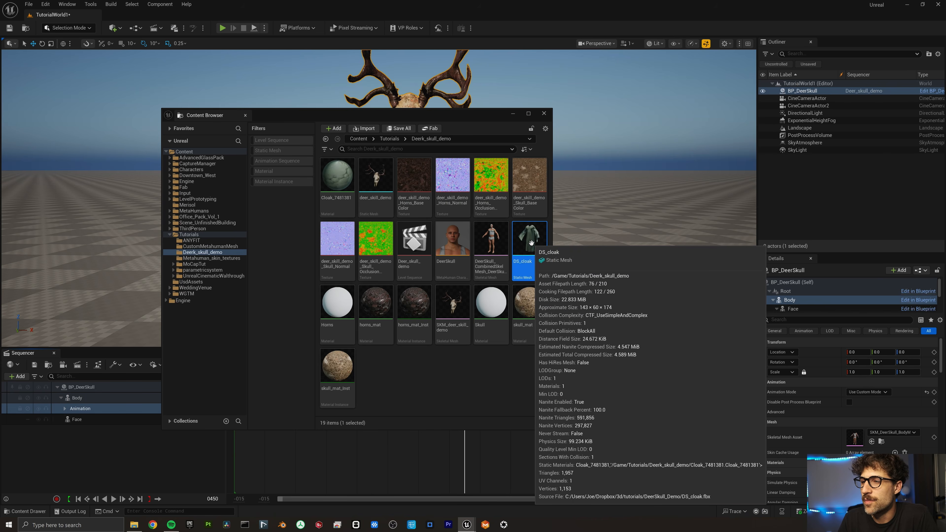
Convert DS_cloak into a skeletal mesh bound to DeerSkull_CombinedSkelMesh.
right_click(530, 243)
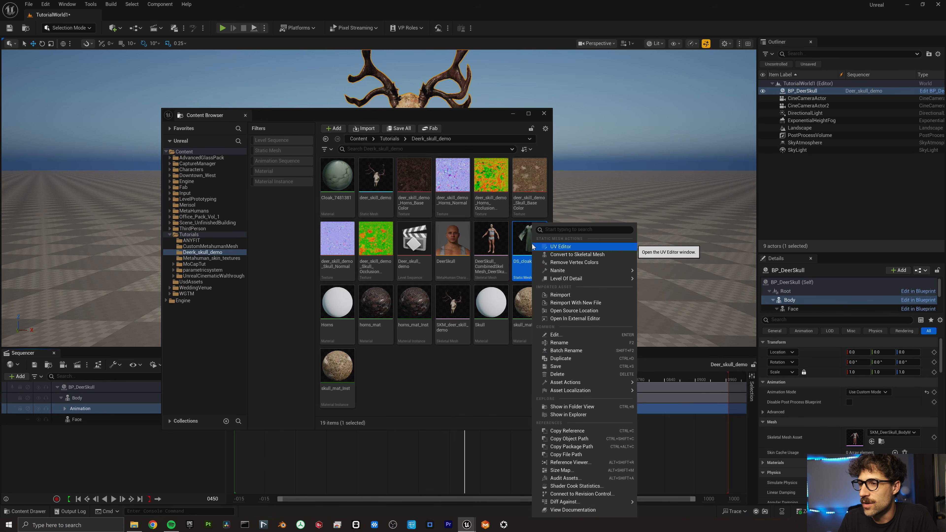
click(577, 255)
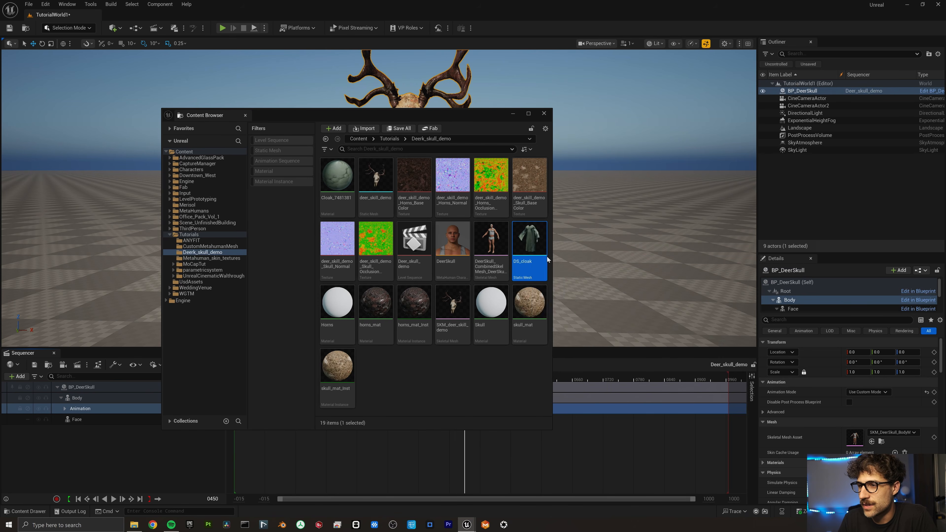
click(507, 300)
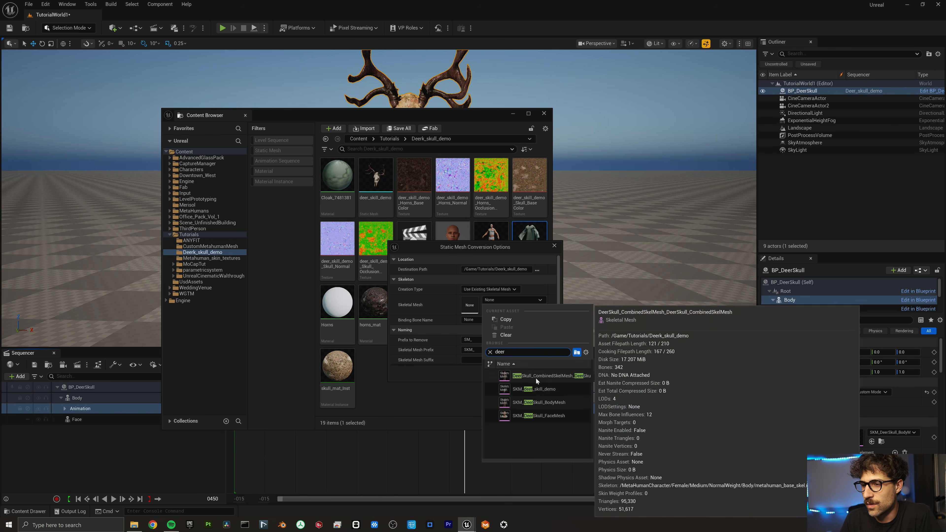
click(534, 388)
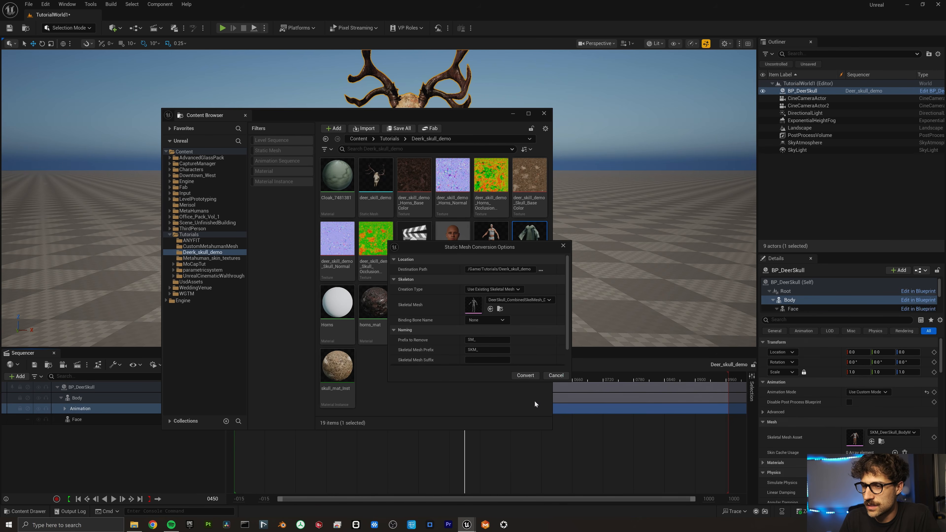
click(531, 375)
Transfer SKM_DS_cloak's skin weights from DeerSkull_CombinedSkelMesh, accept them, and return to BP_DeerSkull.
double_click(486, 298)
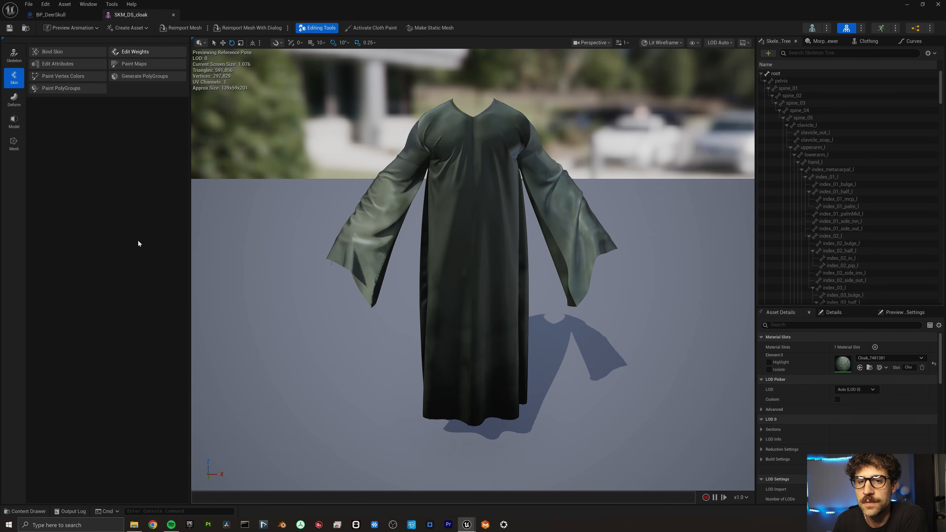
click(135, 52)
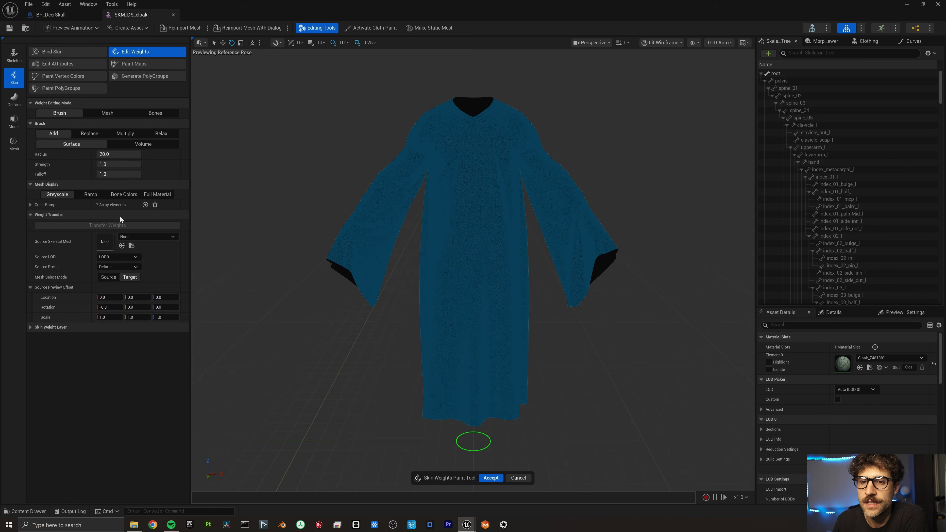
click(146, 239)
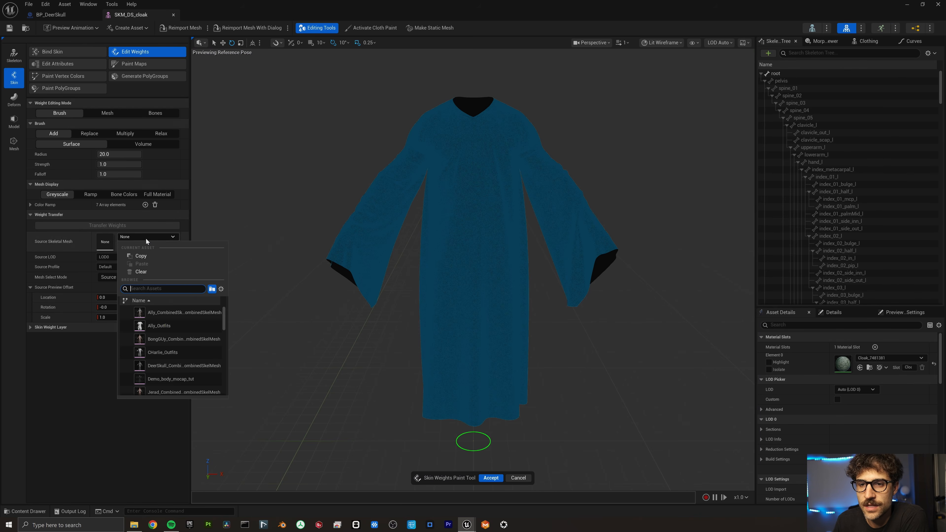
text(deer)
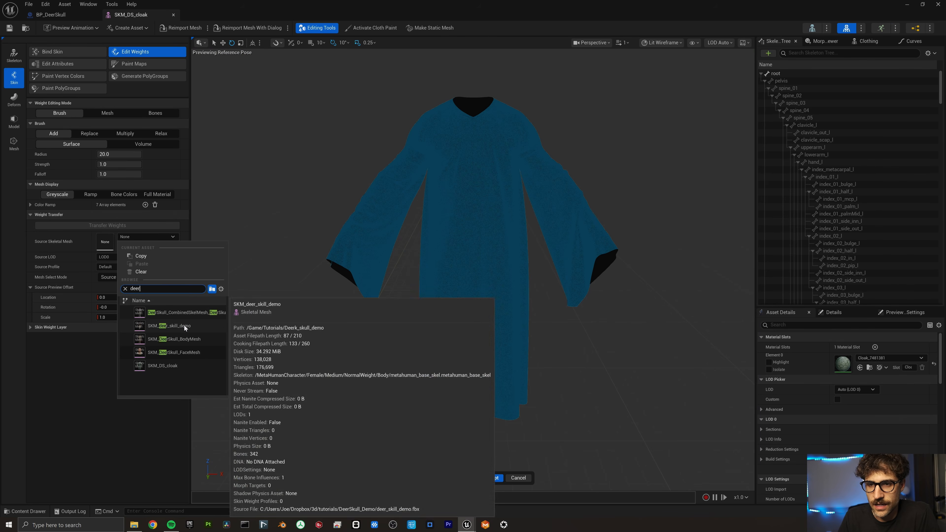
click(180, 313)
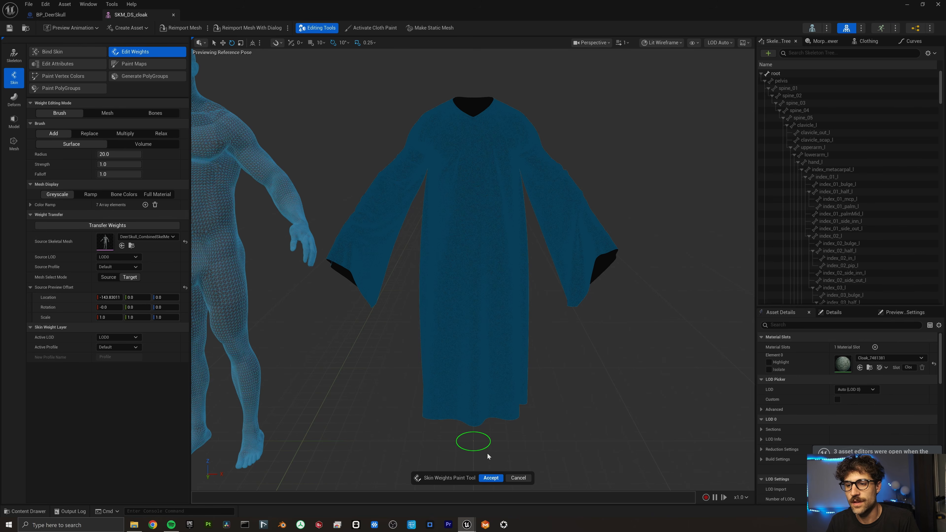
click(495, 479)
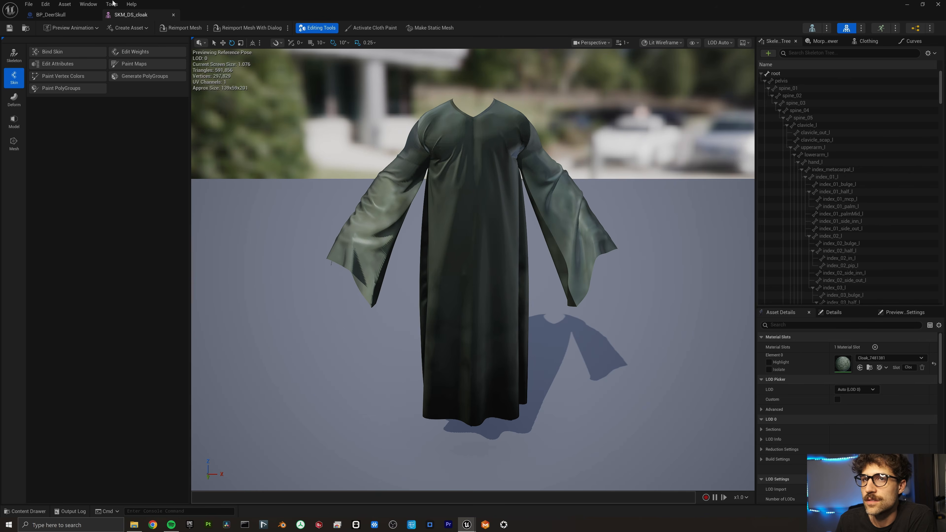
click(51, 14)
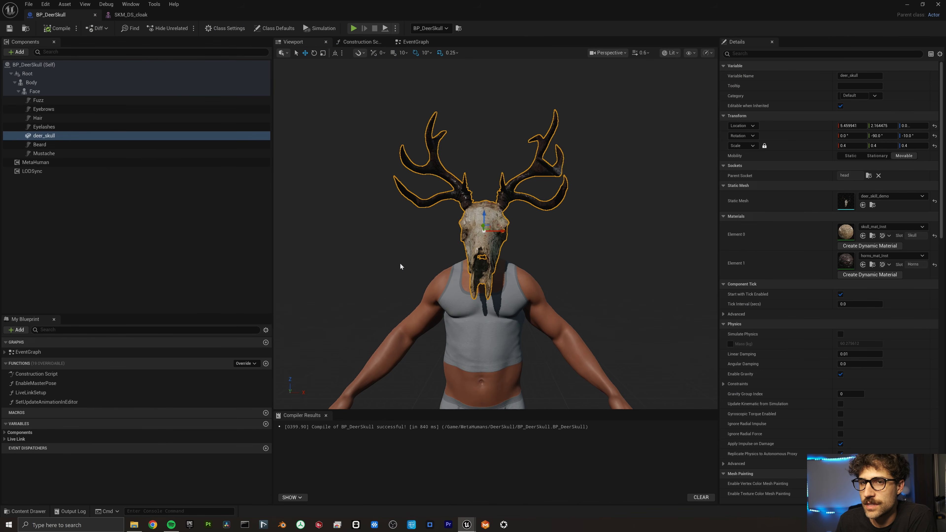
Add SKM_DS_cloak as a Skeletal Mesh component at location 0,0,0 and frame the cloaked character.
scroll(401, 266, down, 5)
click(16, 52)
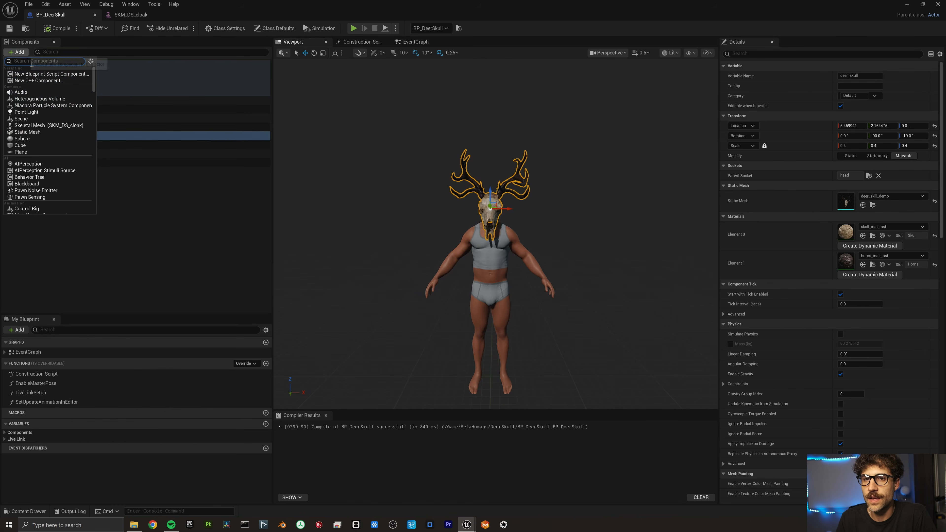
click(48, 125)
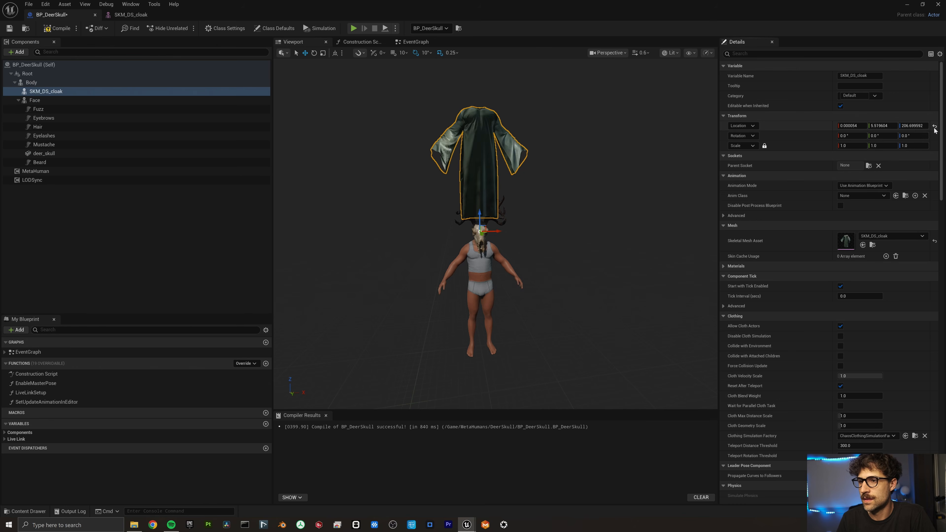
click(934, 126)
key(f)
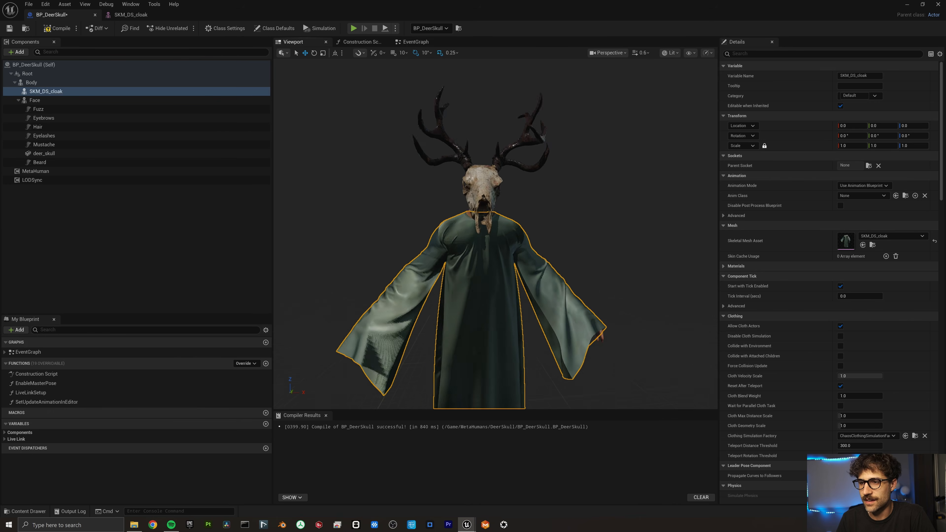
scroll(495, 235, down, 6)
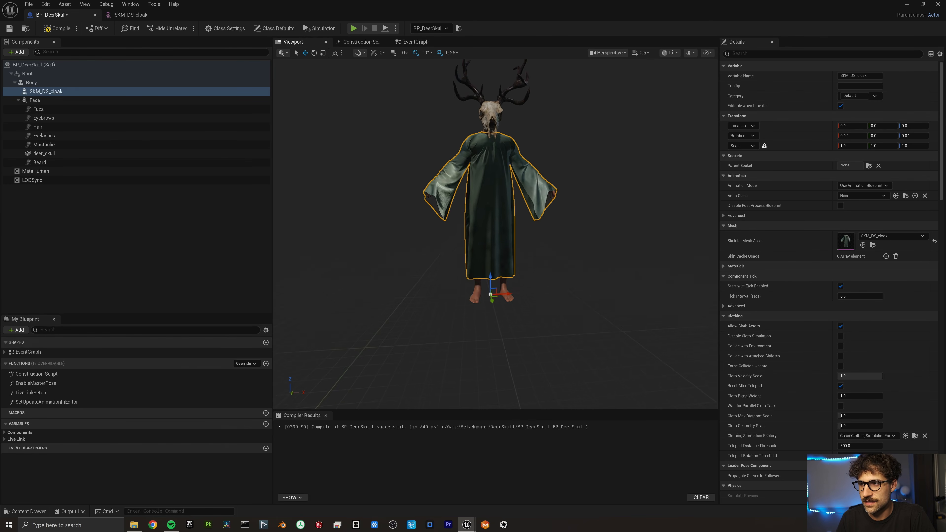
right_drag(416, 264, 415, 264)
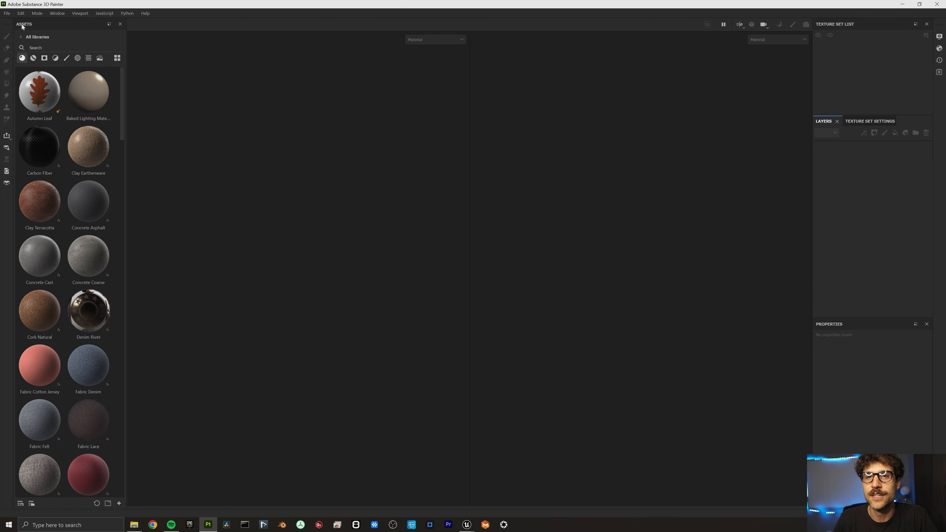
Create a new Substance Painter project using DS_cloak.fbx from DeerSkull_Demo as the mesh.
click(8, 14)
mouse_move(16, 44)
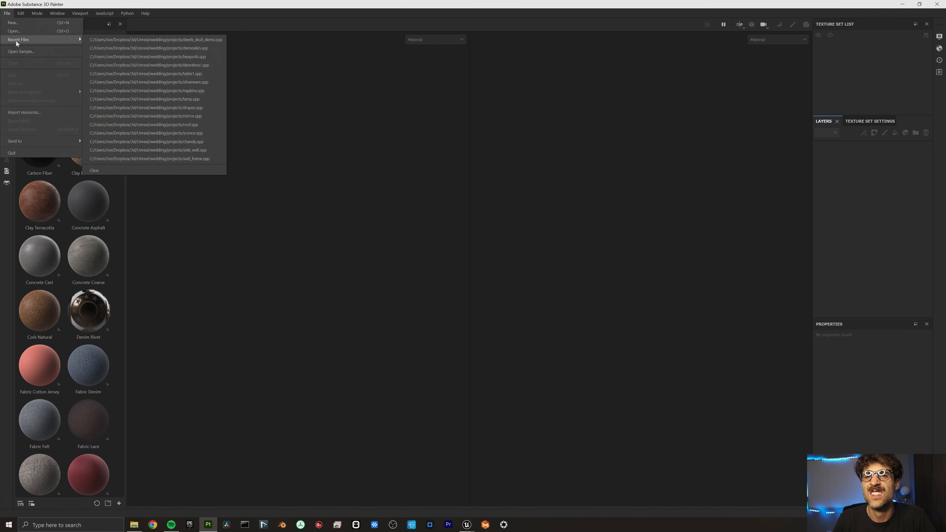
click(31, 24)
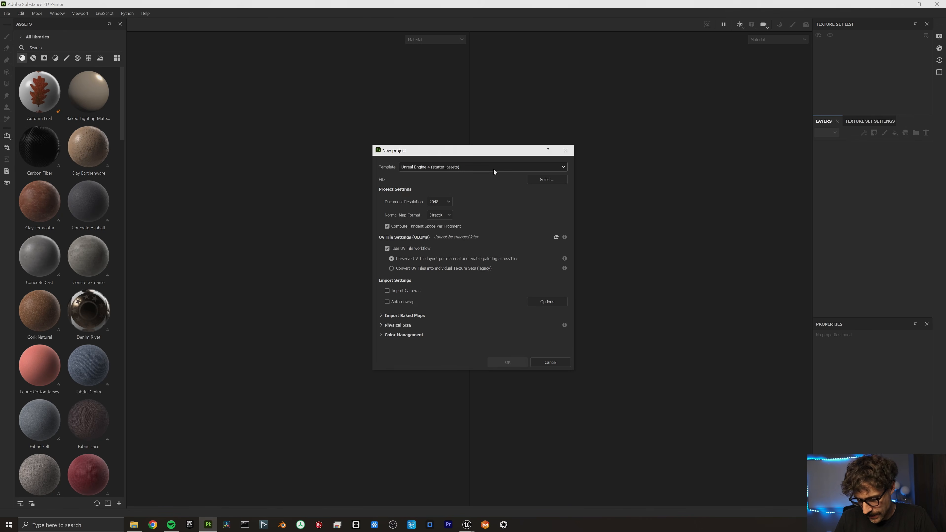
click(546, 179)
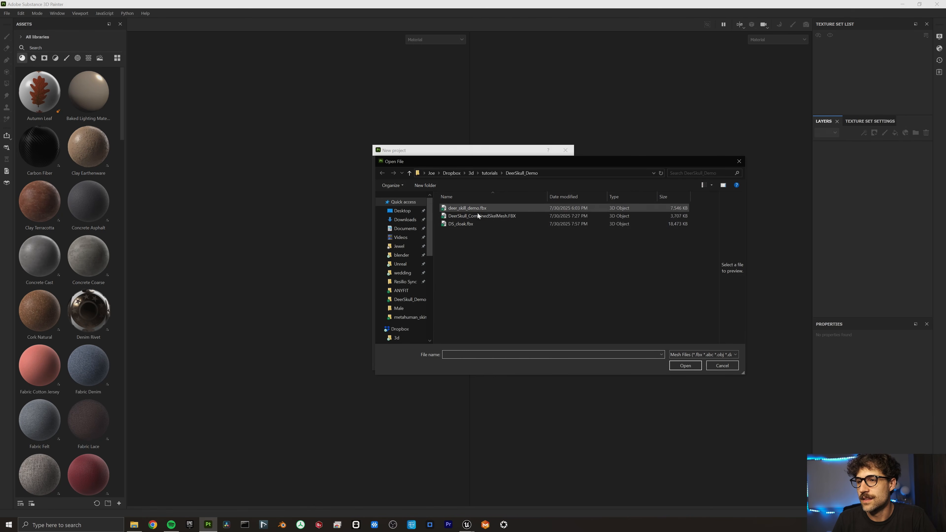
click(494, 224)
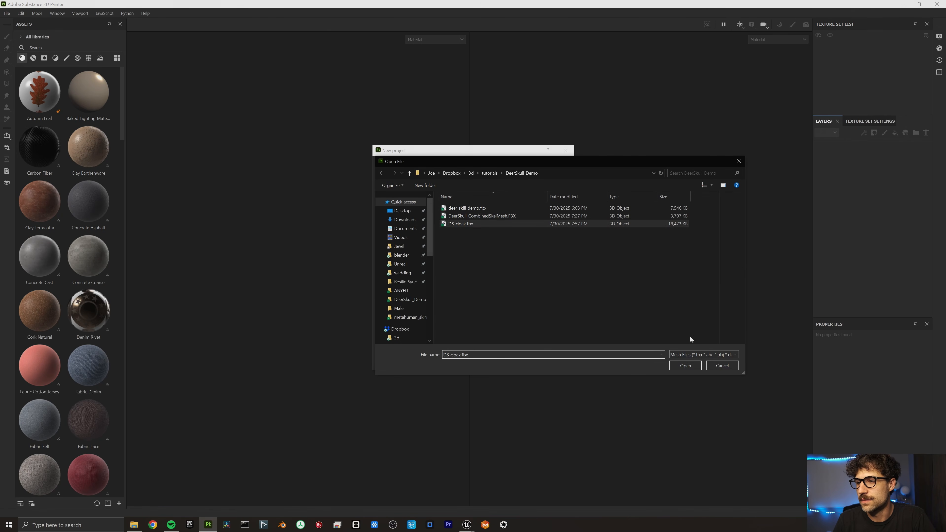
click(687, 368)
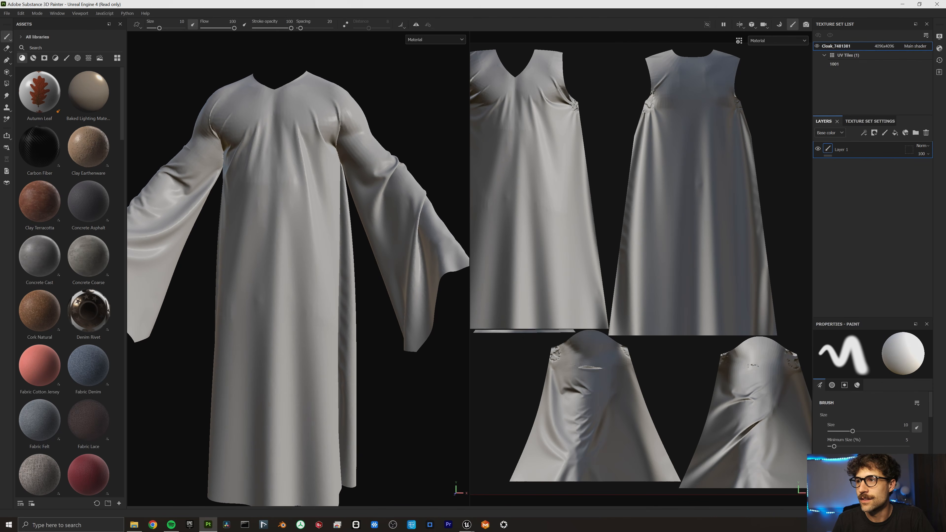
Filter the asset library to smart materials and apply Fabric UCP Dirty to the cloak.
key(ctrl+shift+b)
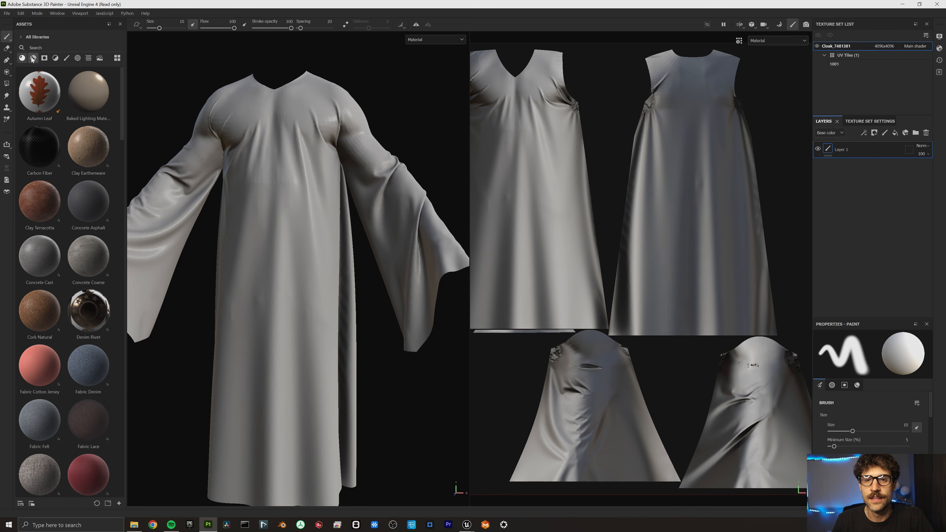
click(33, 58)
scroll(59, 193, down, 5)
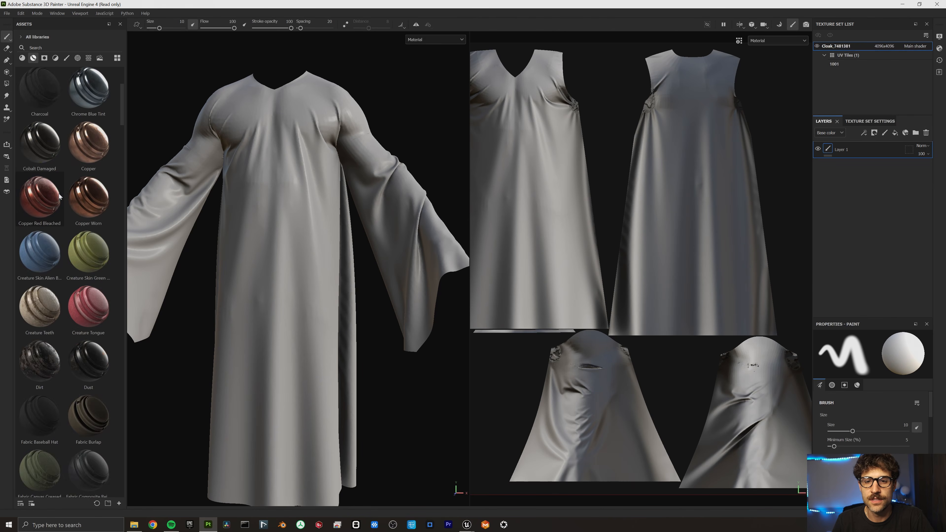
scroll(62, 239, down, 5)
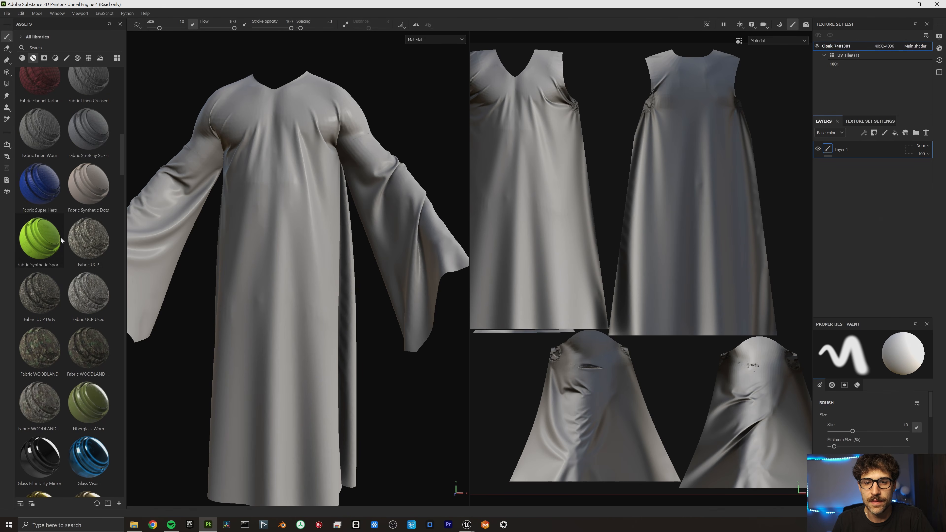
scroll(85, 259, down, 3)
scroll(84, 260, down, 15)
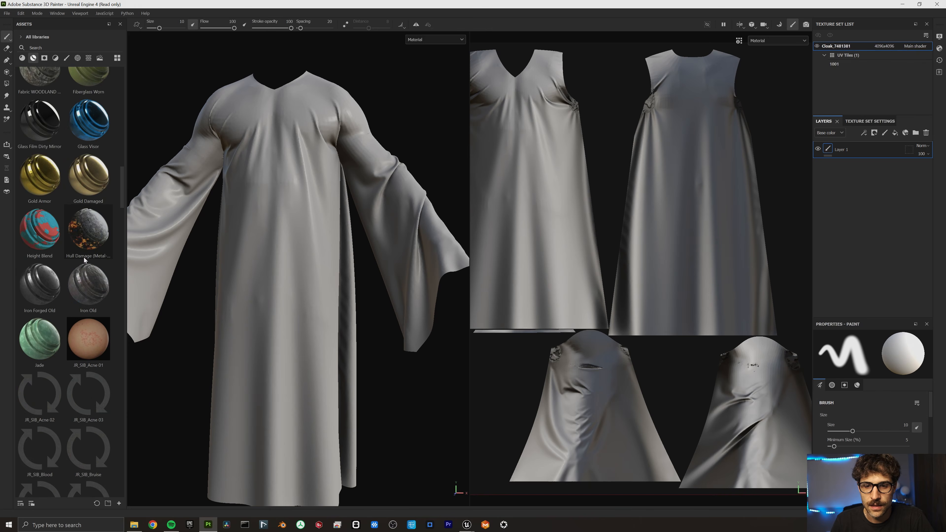
scroll(84, 260, up, 10)
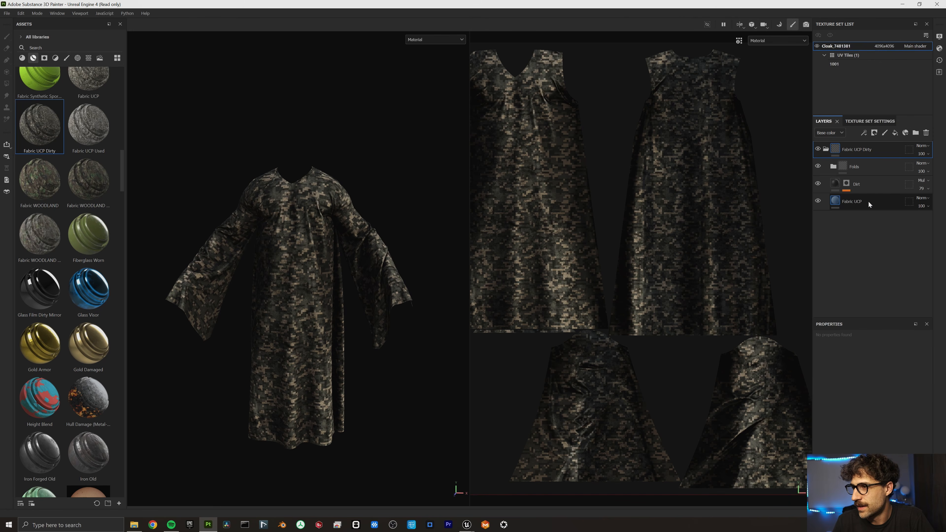
Hide the camo Fabric UCP layer so the cloak shows grey, grimy fabric.
click(868, 200)
click(818, 201)
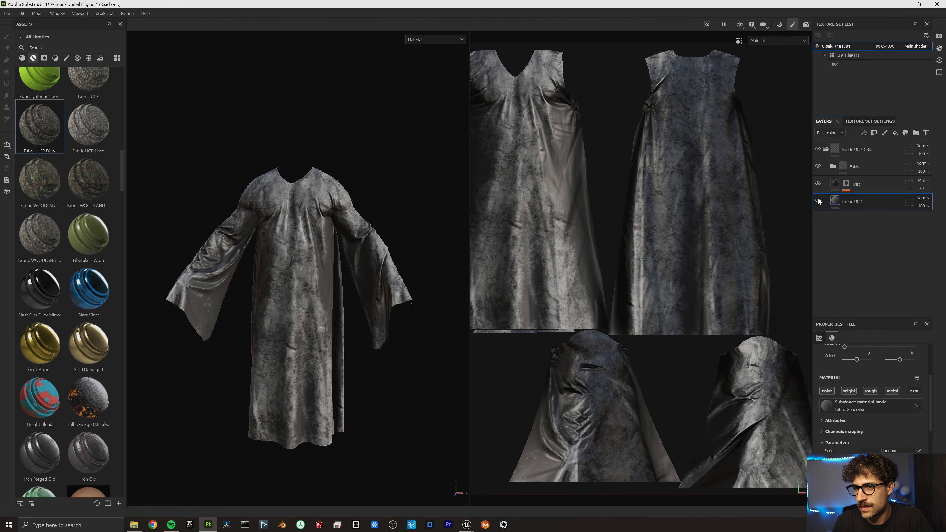
scroll(321, 270, up, 5)
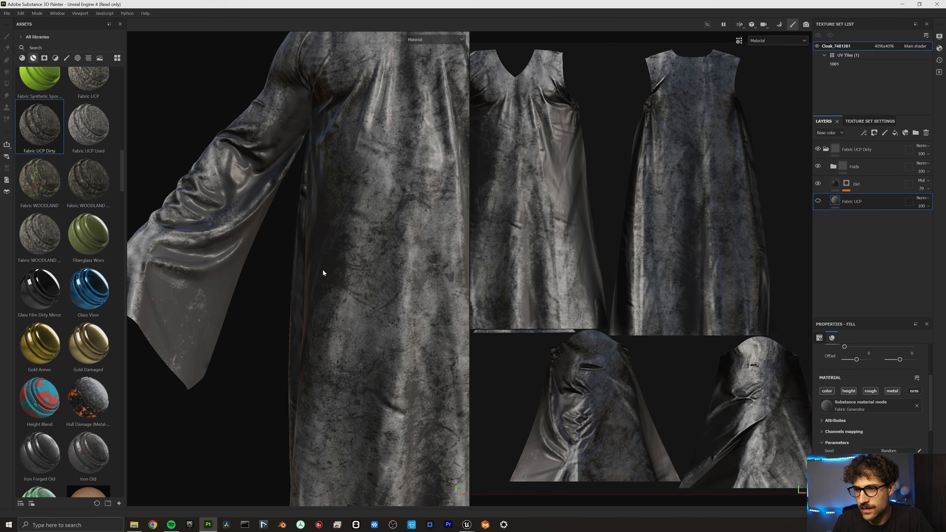
alt+drag(274, 256, 367, 256)
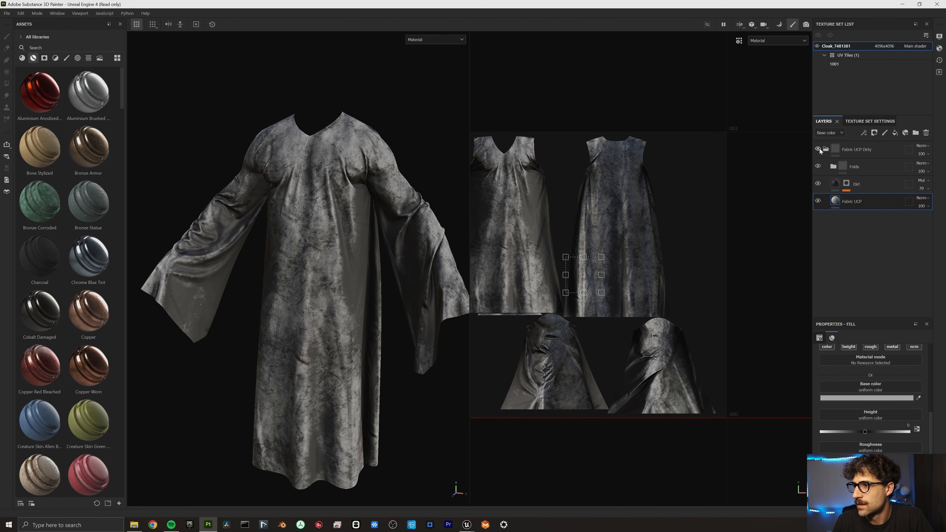
Add a new fill layer above the Fabric UCP Dirty layer group.
click(823, 147)
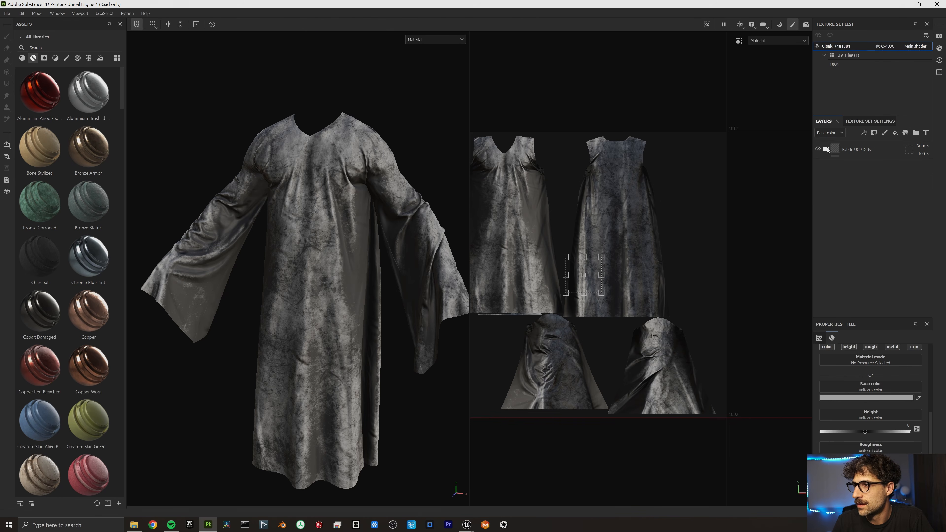
click(894, 134)
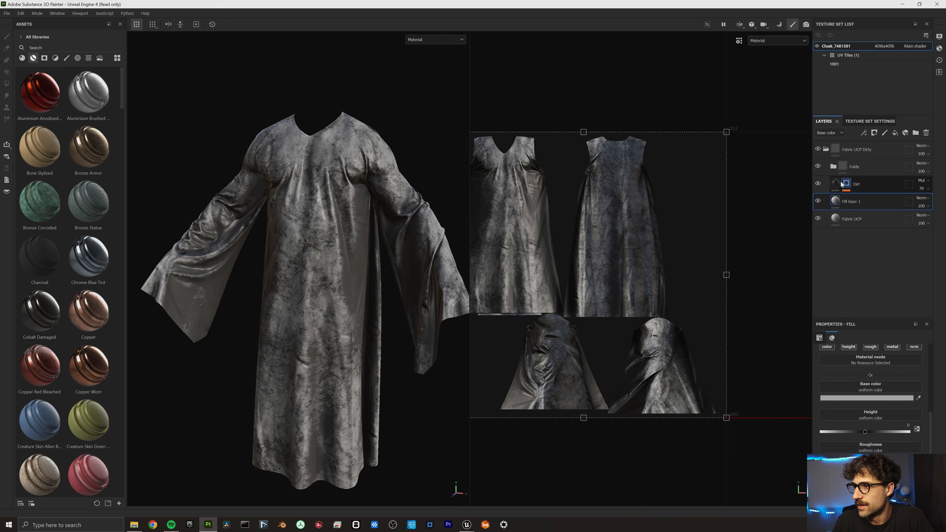
key(ctrl+z)
click(856, 149)
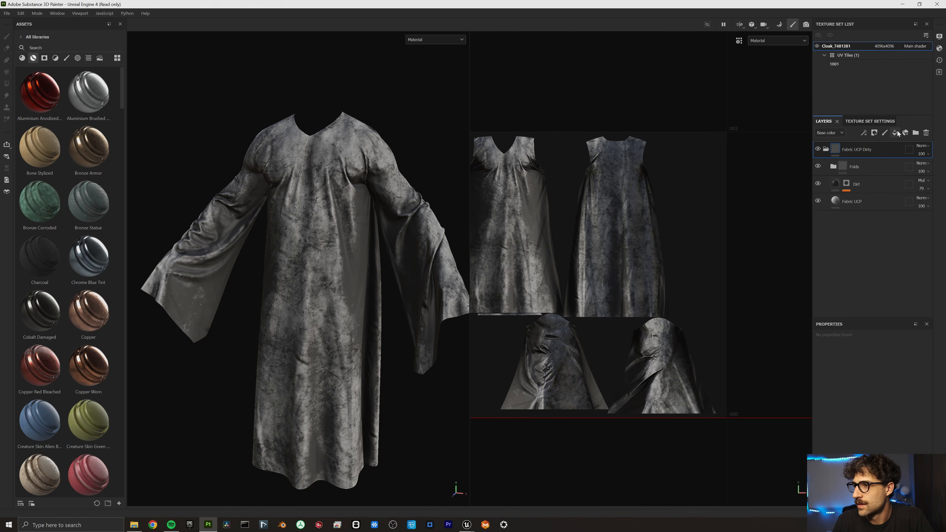
click(895, 132)
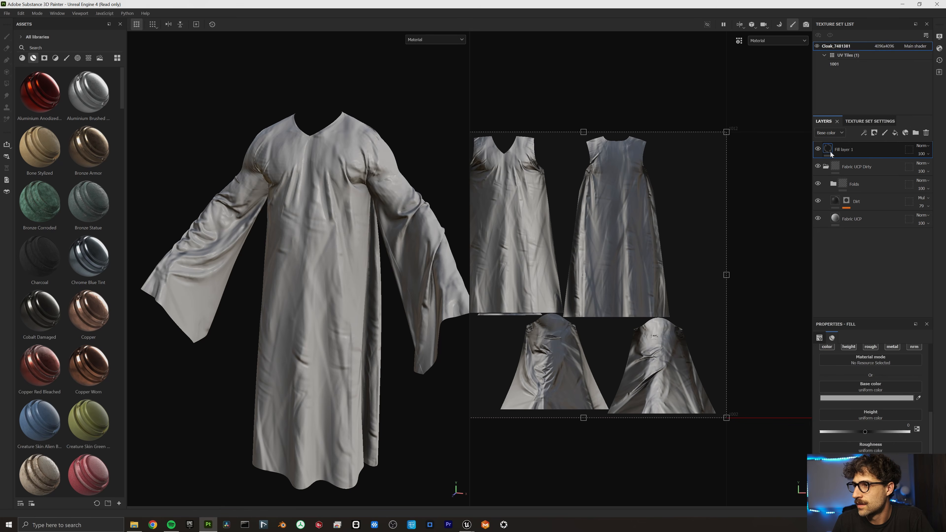
click(885, 133)
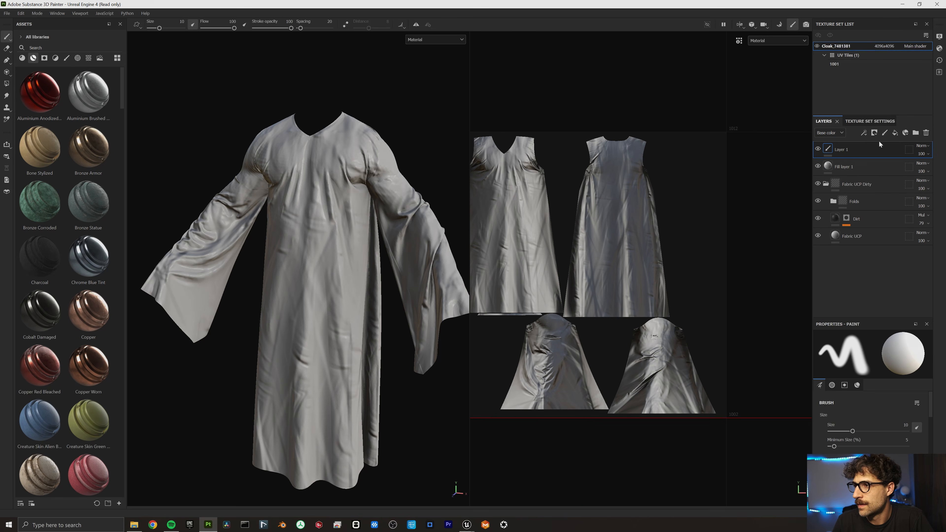
key(ctrl+z)
Mask Fill layer 1 with the Dirt Dry smart mask and colour it red for blood stains.
click(874, 135)
click(877, 150)
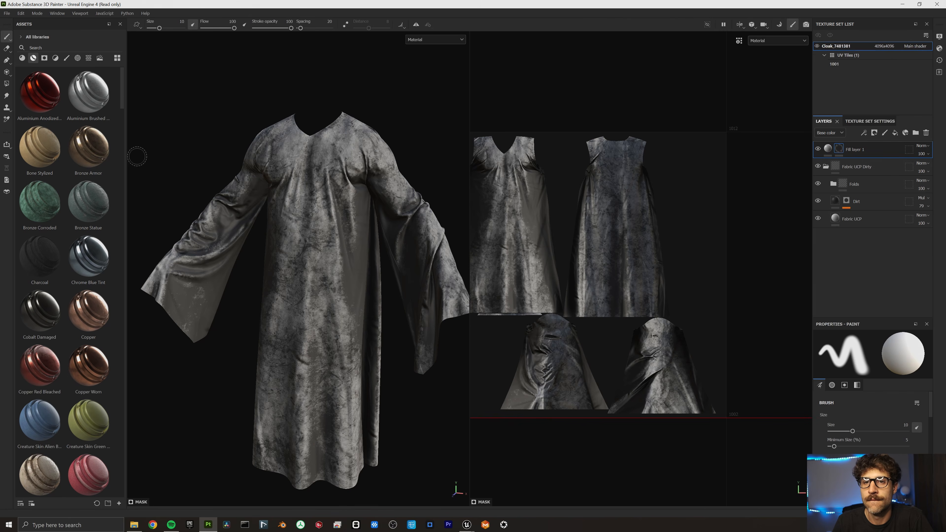
click(44, 57)
key(ctrl+z)
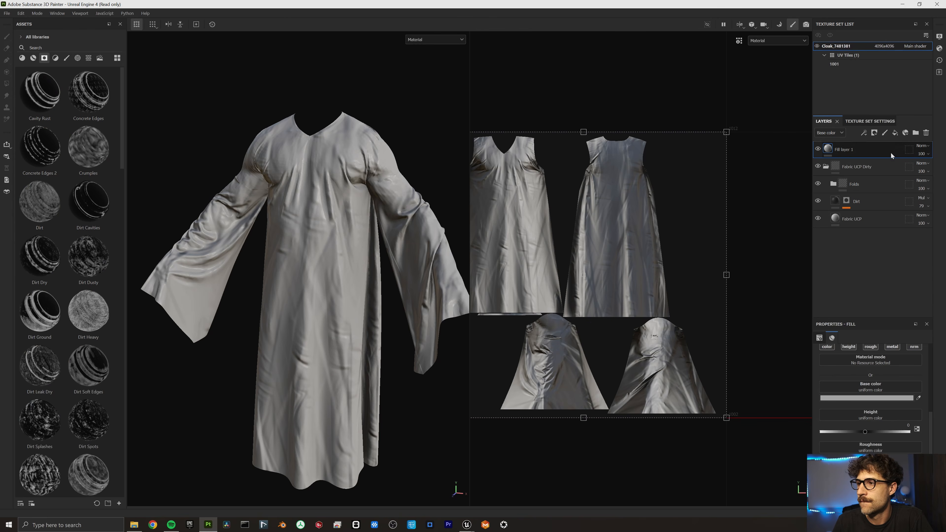
drag(39, 256, 297, 242)
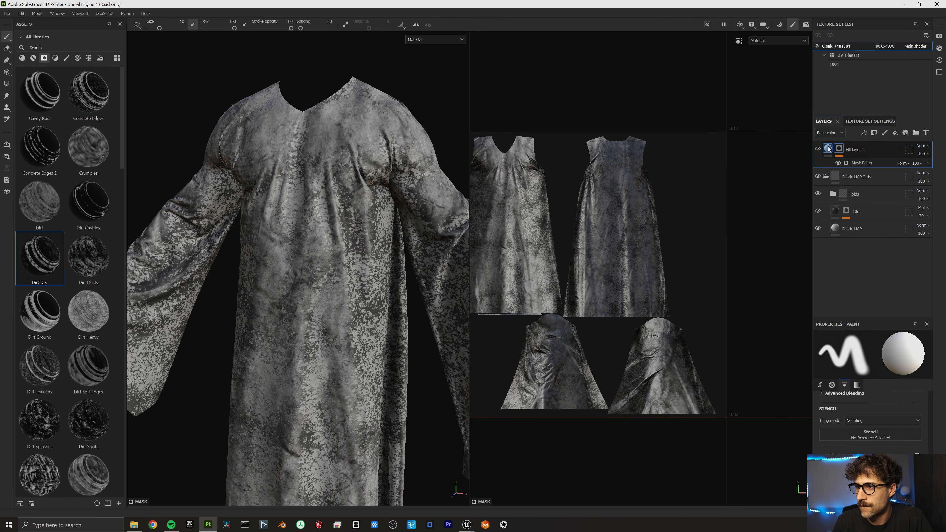
click(848, 399)
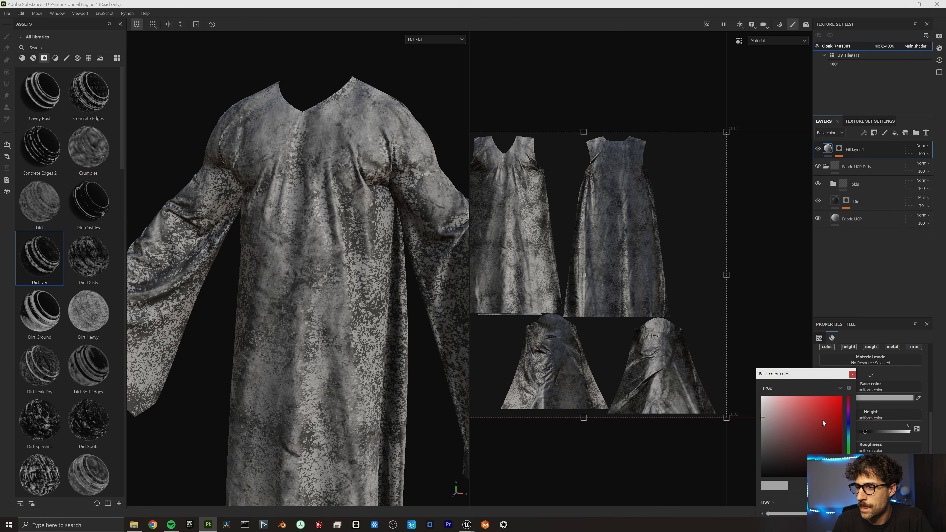
click(826, 428)
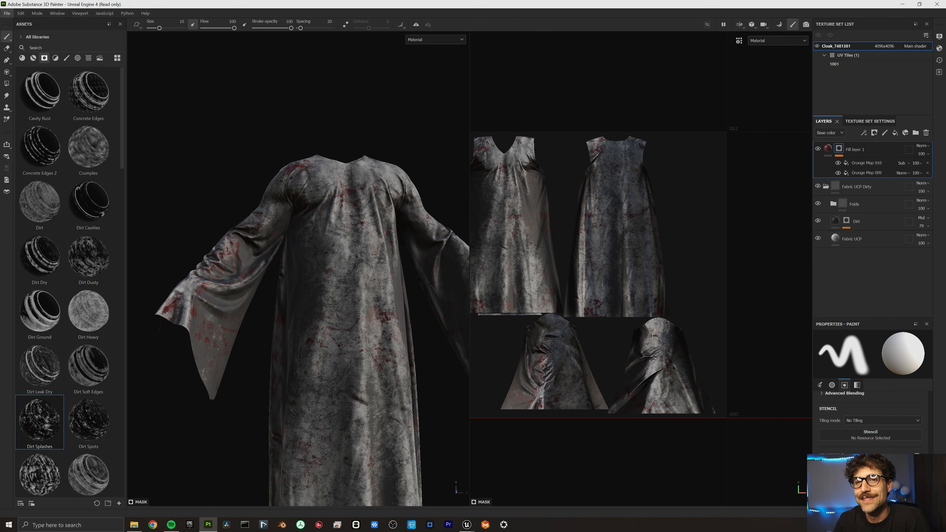
alt+drag(312, 206, 201, 297)
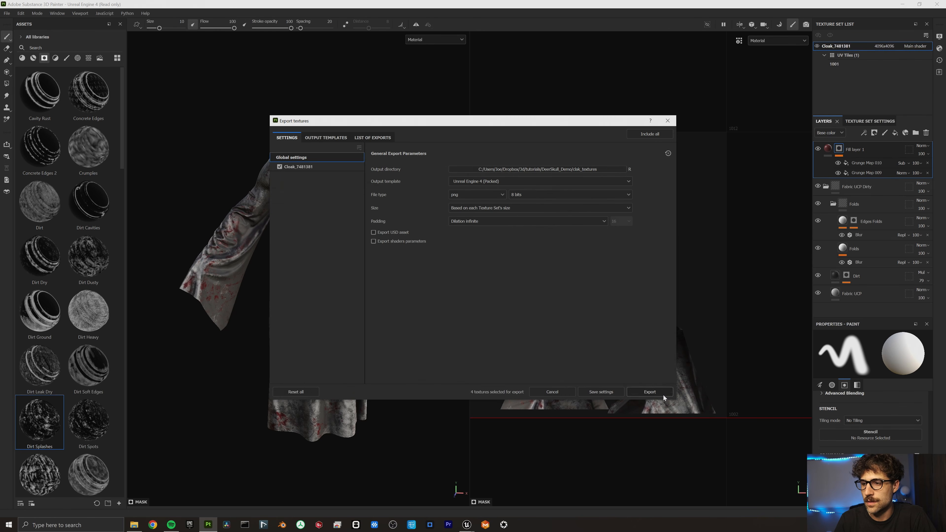
Export the cloak textures and save the painted cloak project.
click(662, 393)
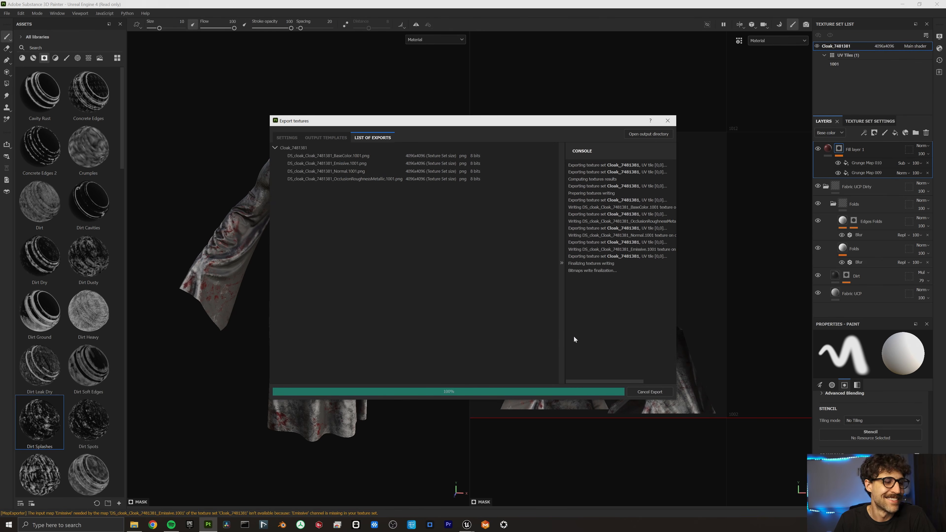
click(7, 13)
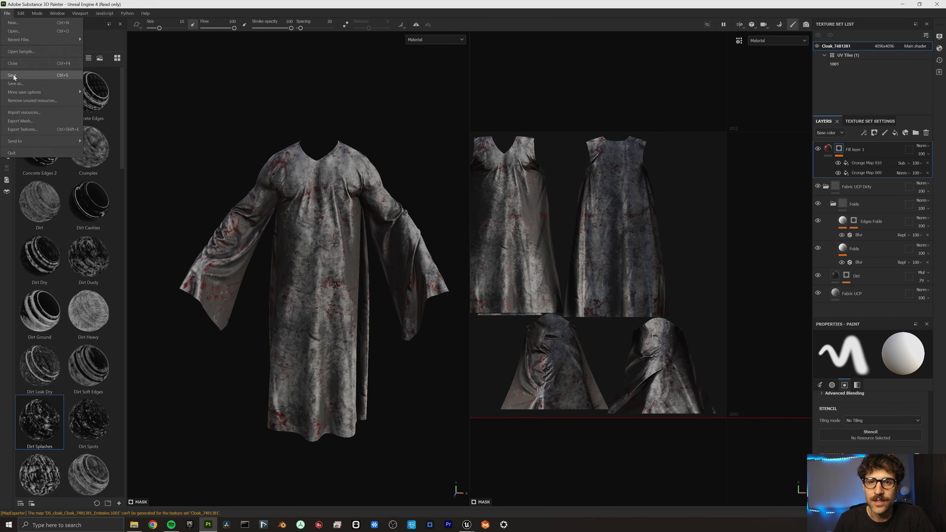
click(22, 83)
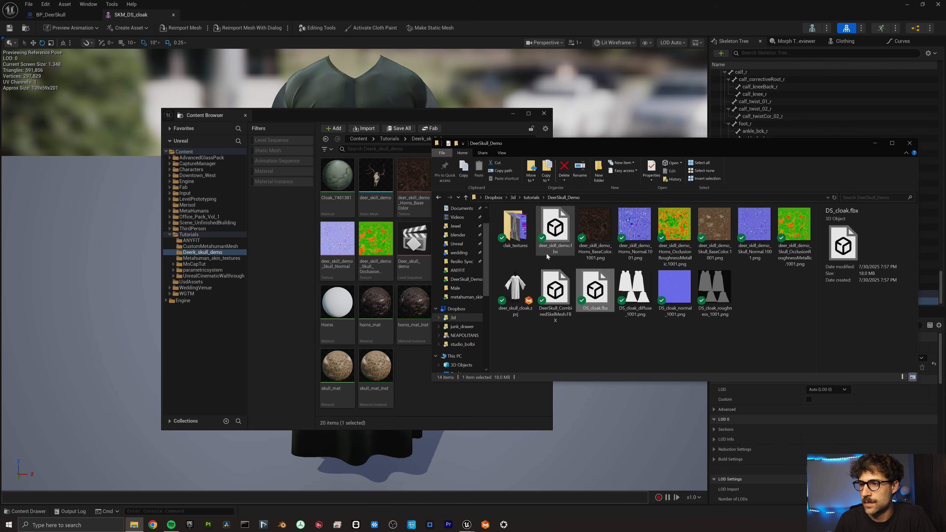
Import the three cloak textures from the clak_textures folder into Deerk_skull_demo.
double_click(522, 229)
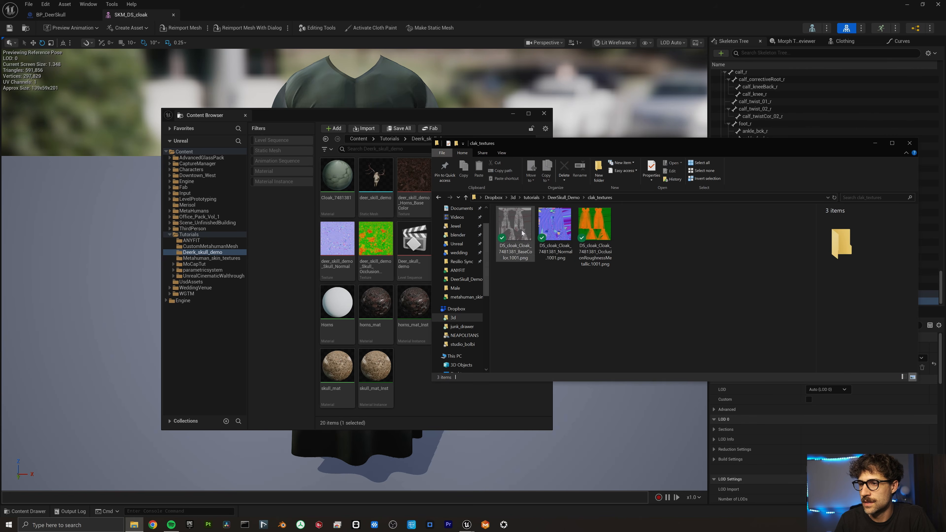
key(ctrl+a)
drag(523, 229, 412, 381)
Create a new material named cloak_mat and select the cloak BaseColor and Normal textures.
right_click(521, 378)
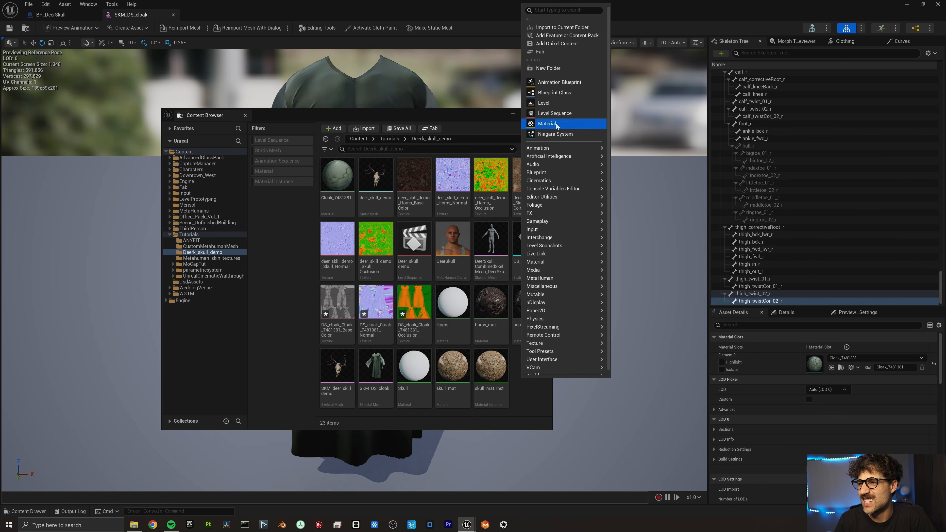
click(547, 123)
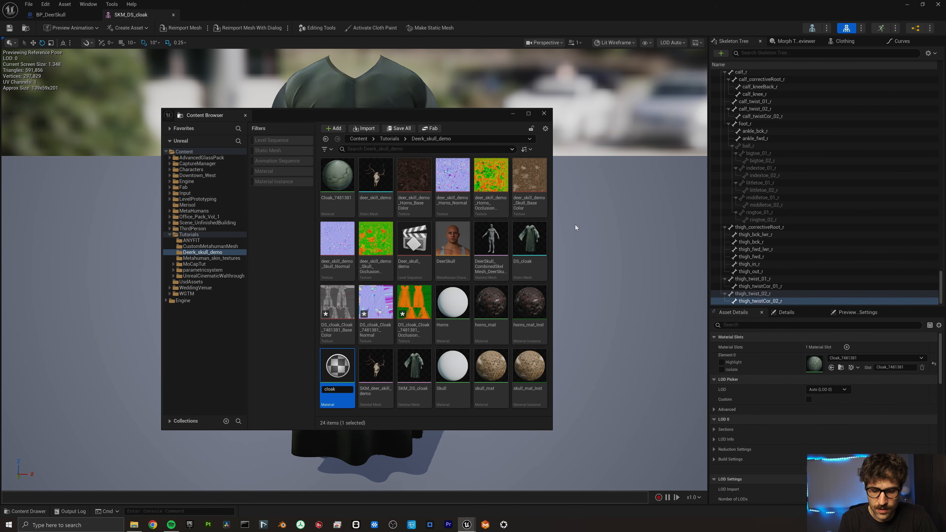
text(mat)
key(Return)
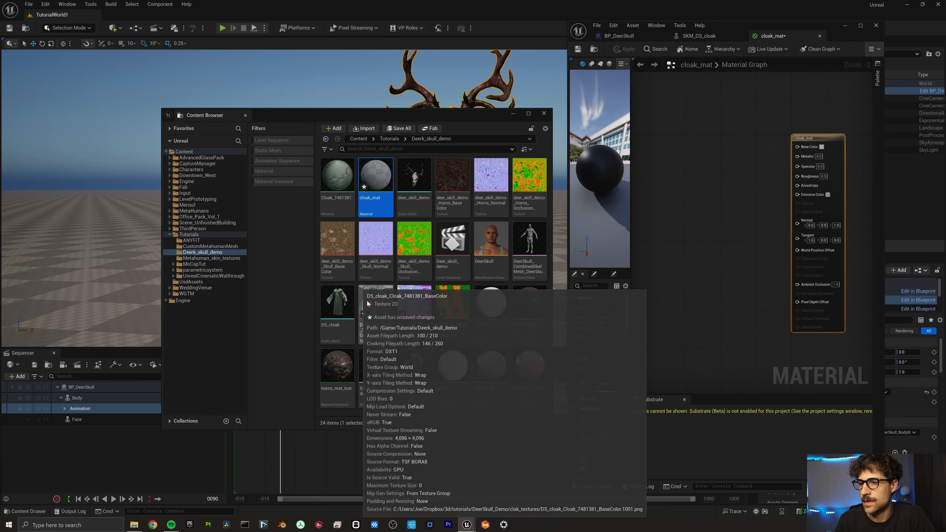
click(369, 302)
ctrl+click(414, 302)
Add the three cloak textures to cloak_mat, wiring base colour and normal map.
ctrl+click(452, 303)
drag(452, 302, 799, 147)
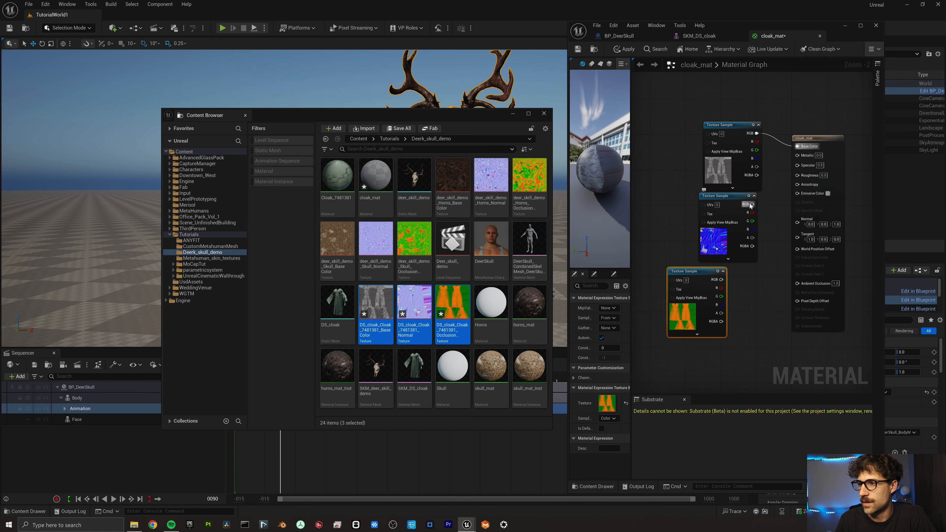
drag(752, 204, 797, 223)
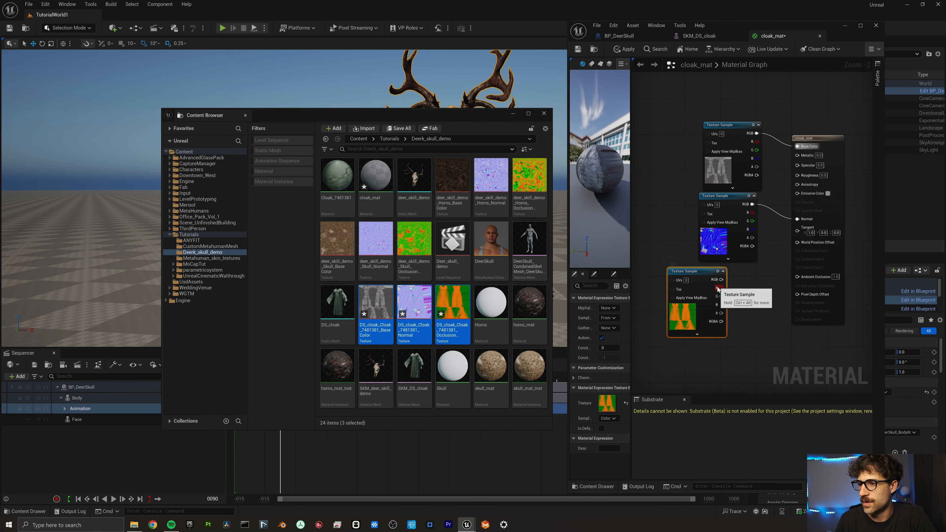
drag(721, 288, 790, 274)
Connect red, green and blue channels to Ambient Occlusion, Roughness and Metallic, then apply.
drag(722, 299, 759, 273)
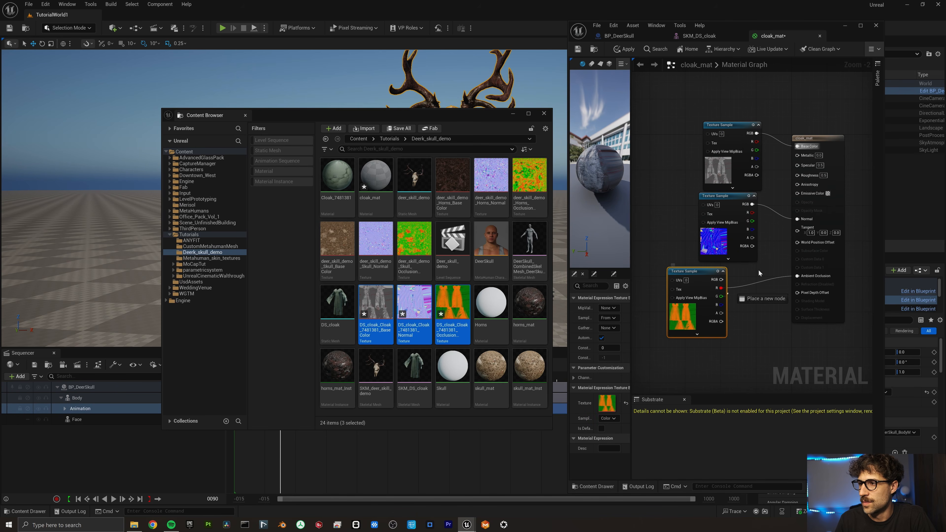
drag(797, 179, 797, 175)
drag(722, 305, 761, 218)
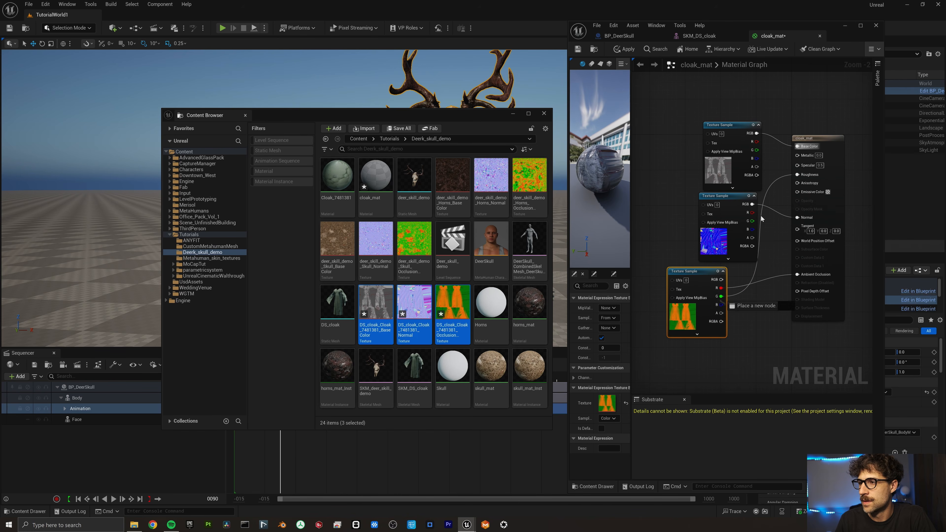
drag(793, 156, 797, 155)
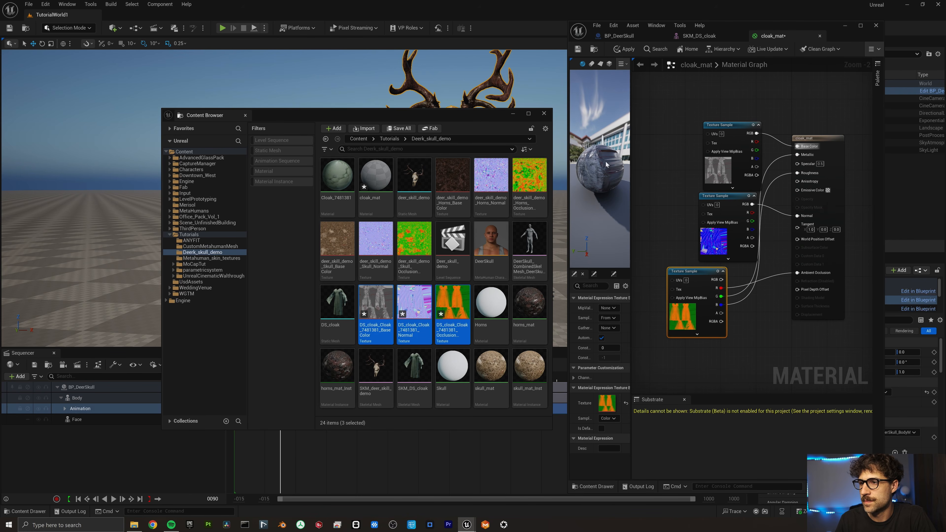
click(622, 49)
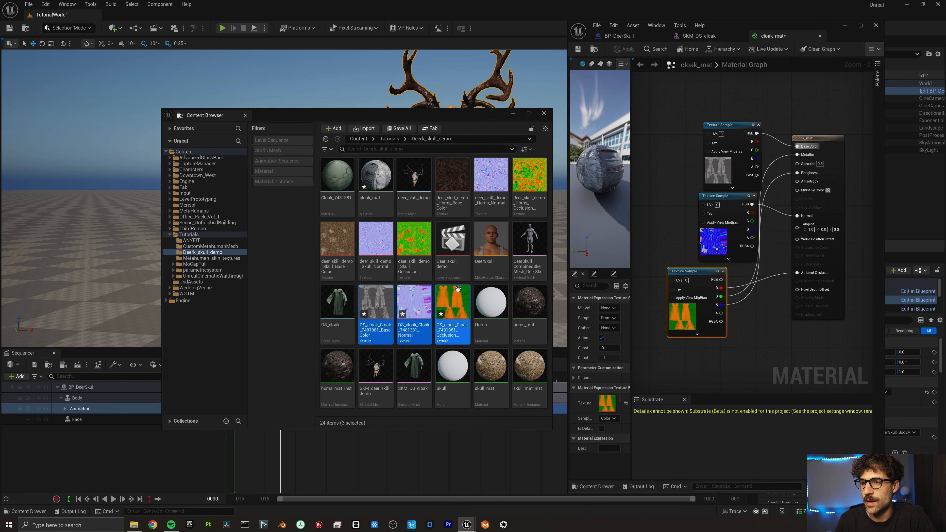
right_click(381, 177)
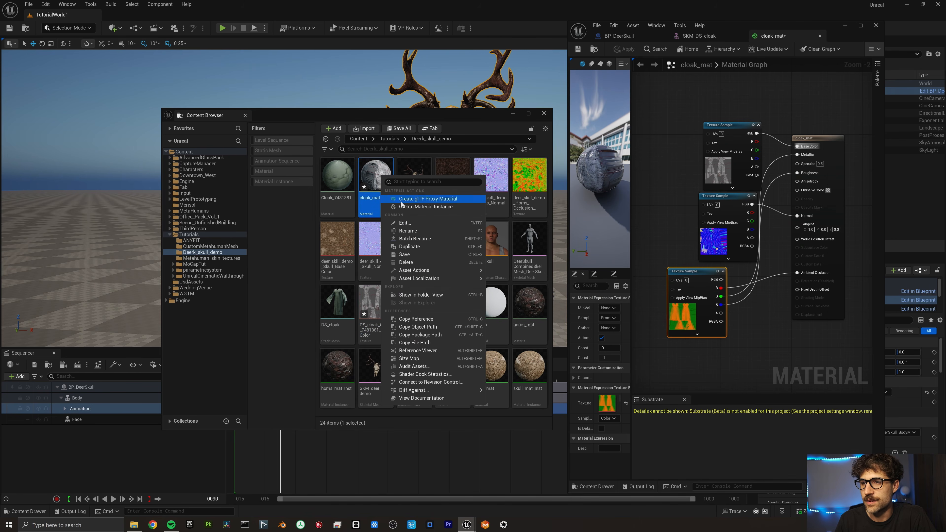
Create the cloak_mat_Inst material instance from cloak_mat.
click(426, 206)
double_click(412, 177)
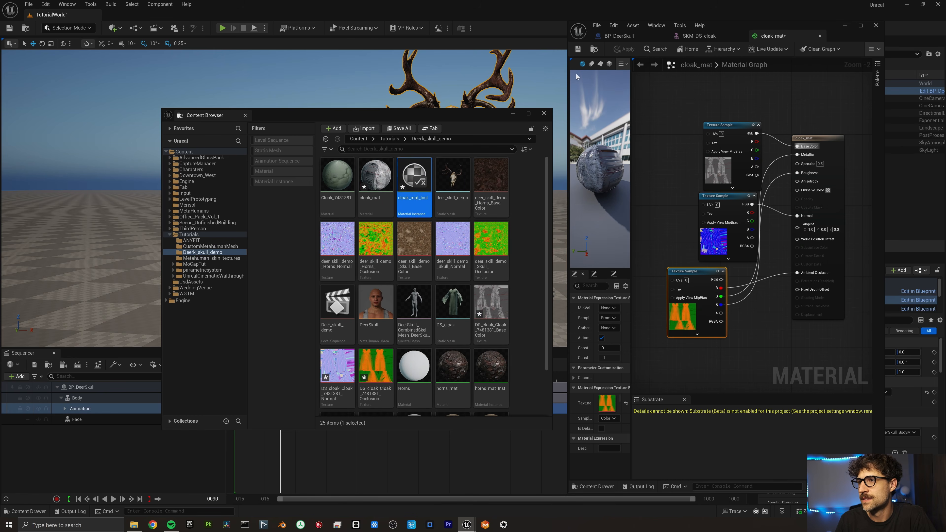
click(763, 35)
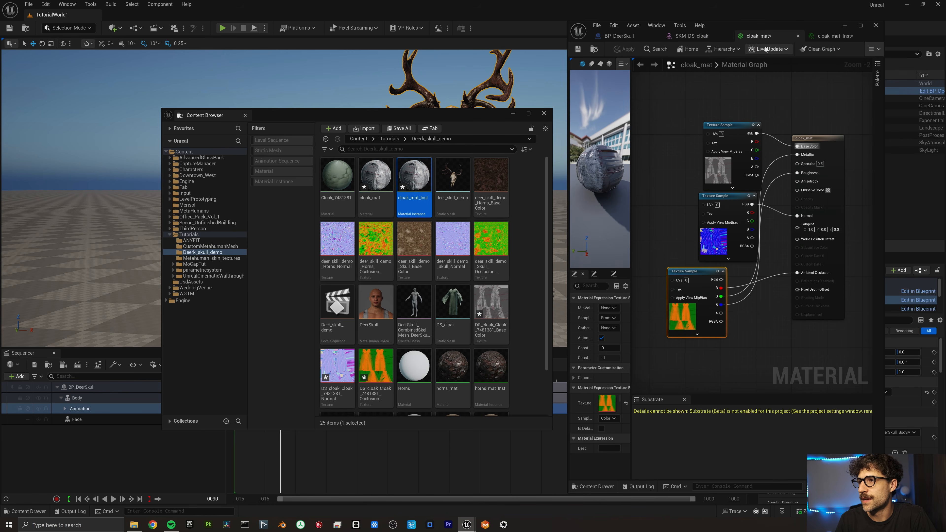
Set the SKM_DS_cloak mesh's Element 0 material slot to cloak_mat.
click(709, 36)
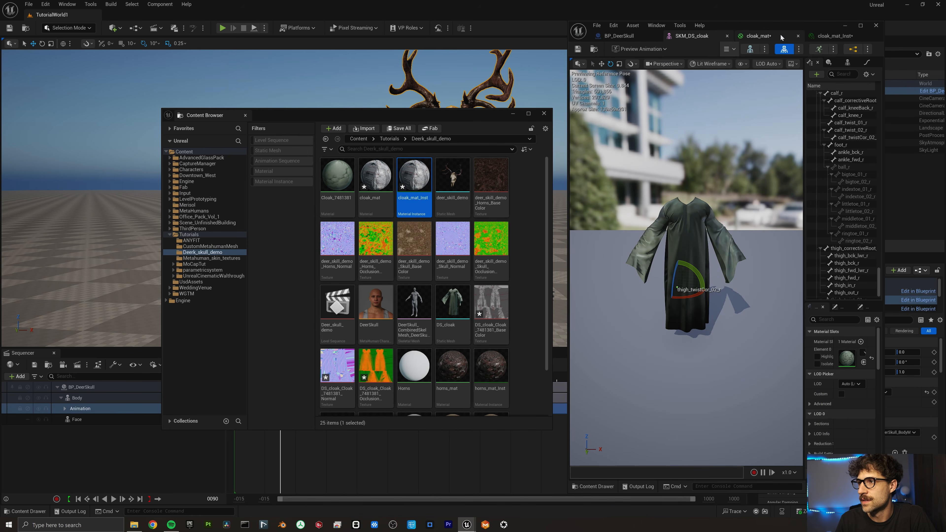
double_click(780, 25)
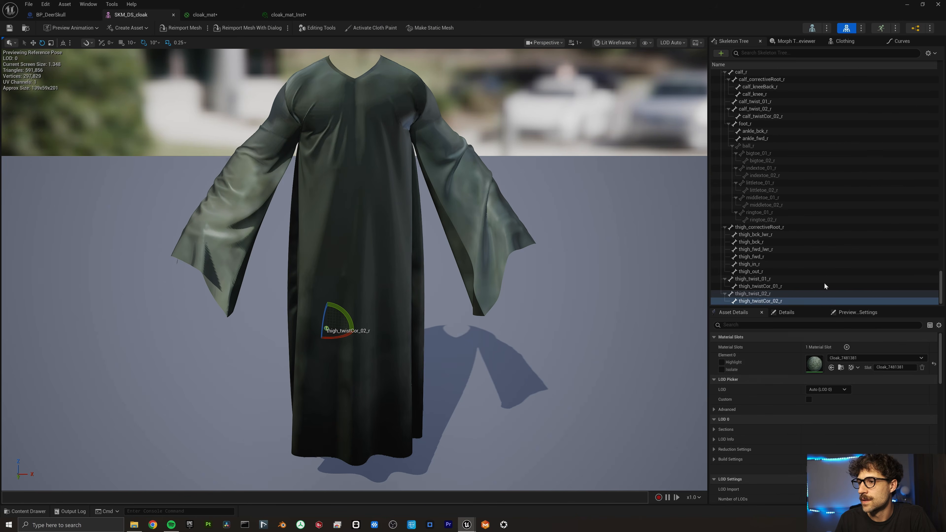
click(846, 358)
click(881, 281)
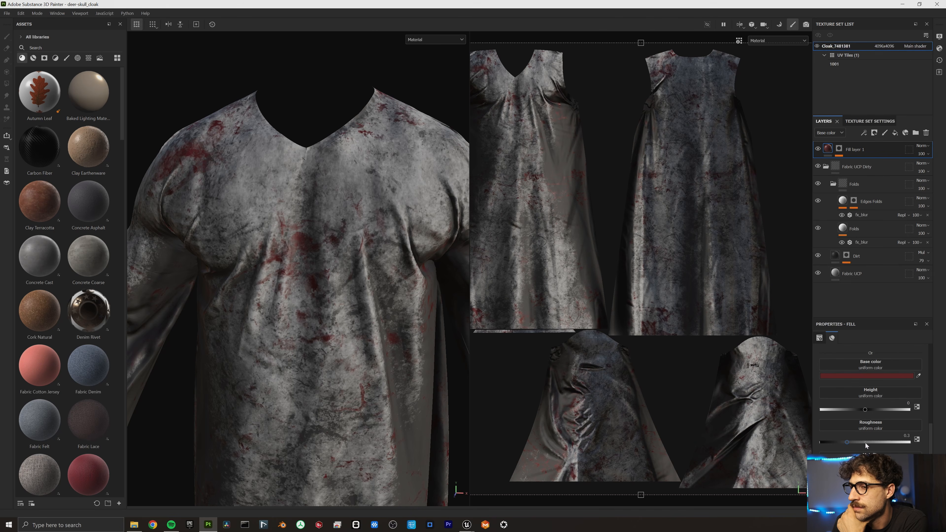
Raise the red stain fill layer's roughness to 0.6163, re-export, and return to Unreal Engine.
drag(865, 443, 875, 442)
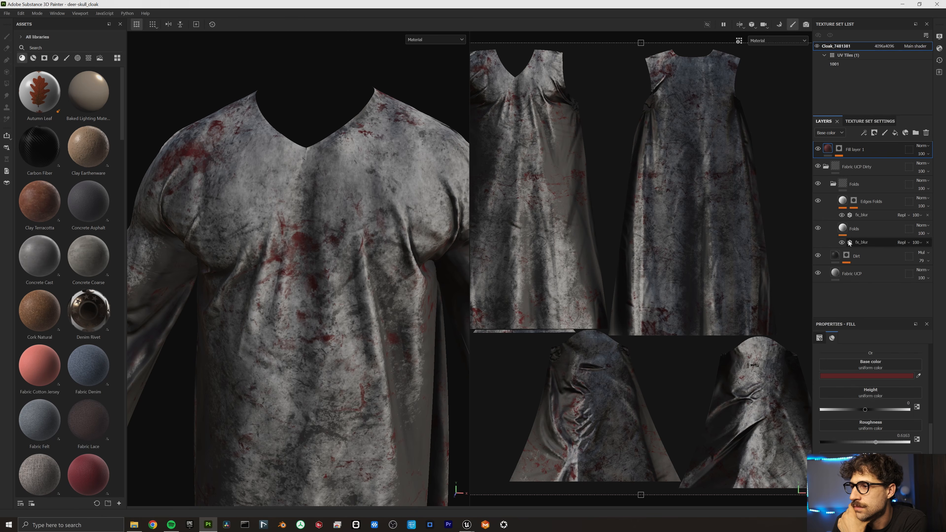
click(842, 202)
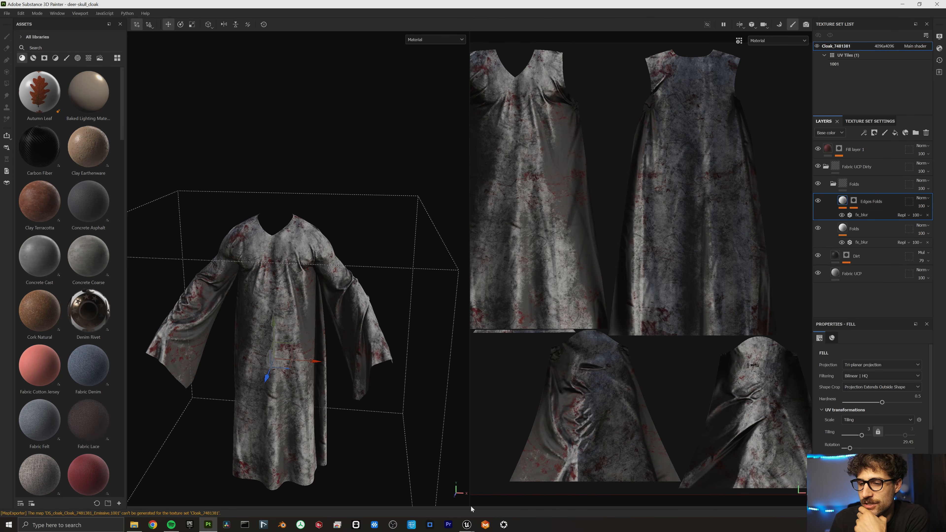
mouse_move(466, 525)
click(403, 490)
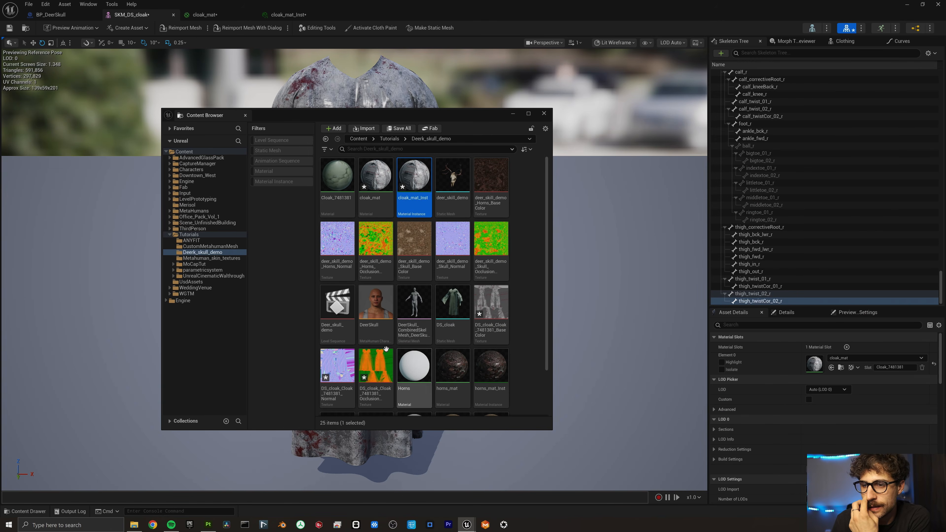
Reimport the three updated cloak textures for a more matte cloak.
click(373, 367)
shift+click(493, 310)
right_click(493, 310)
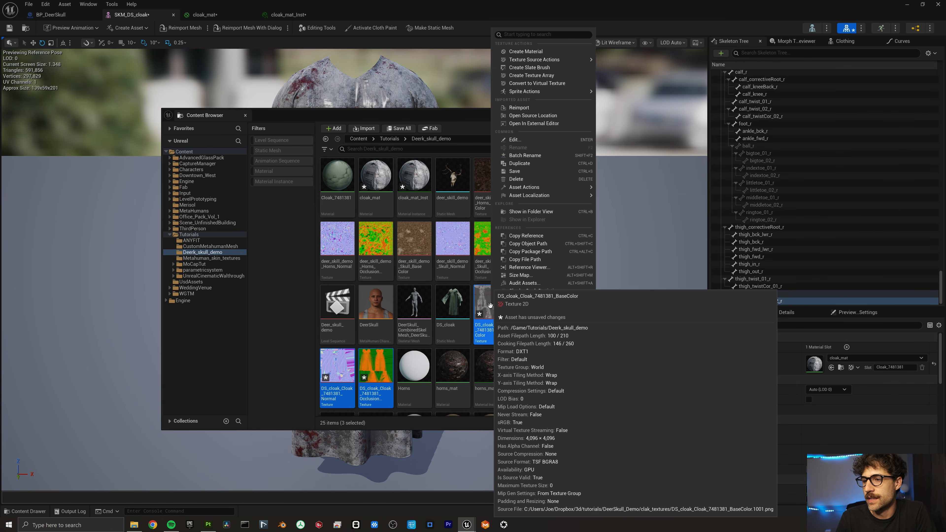
click(535, 106)
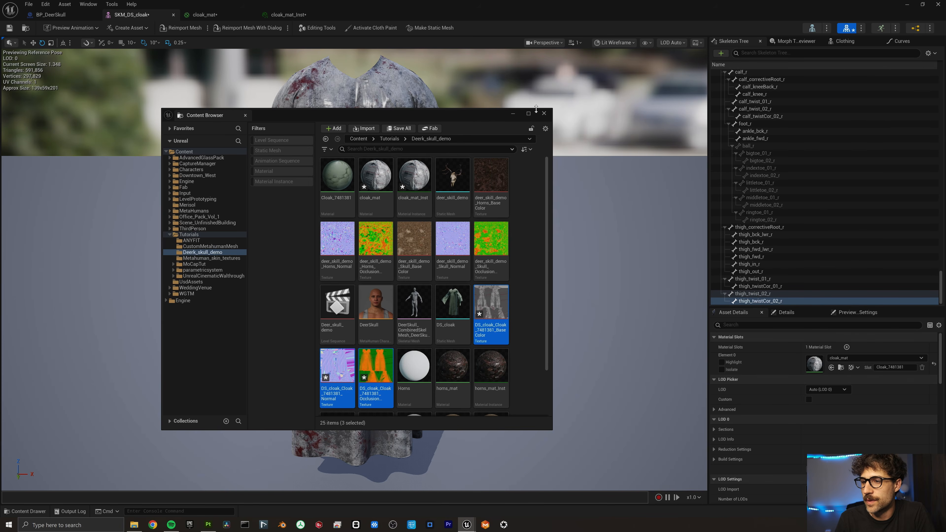
drag(377, 115, 626, 104)
Enable Two Sided on the cloak_mat material.
click(195, 15)
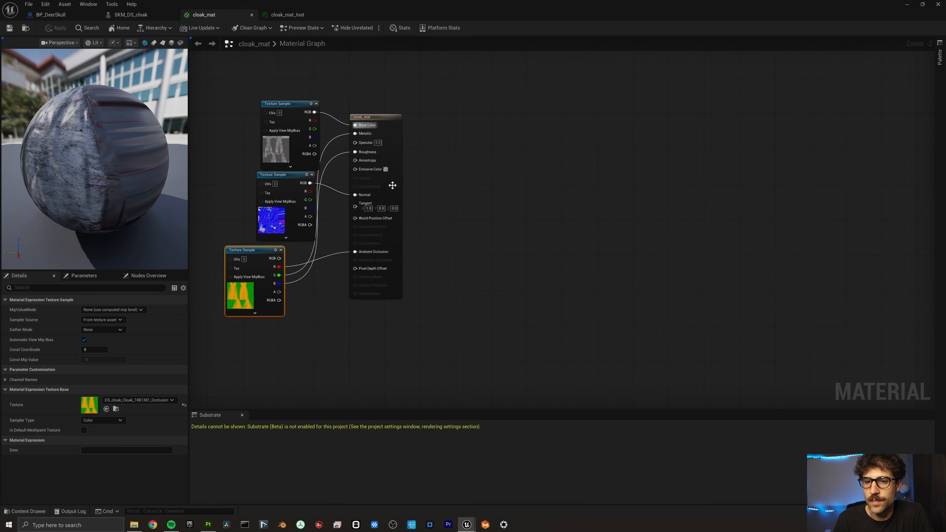
click(392, 185)
click(81, 340)
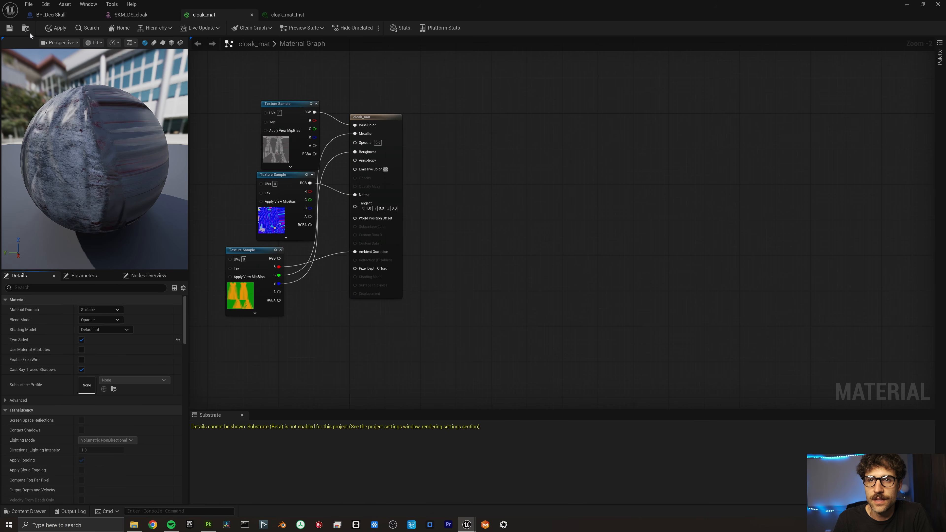
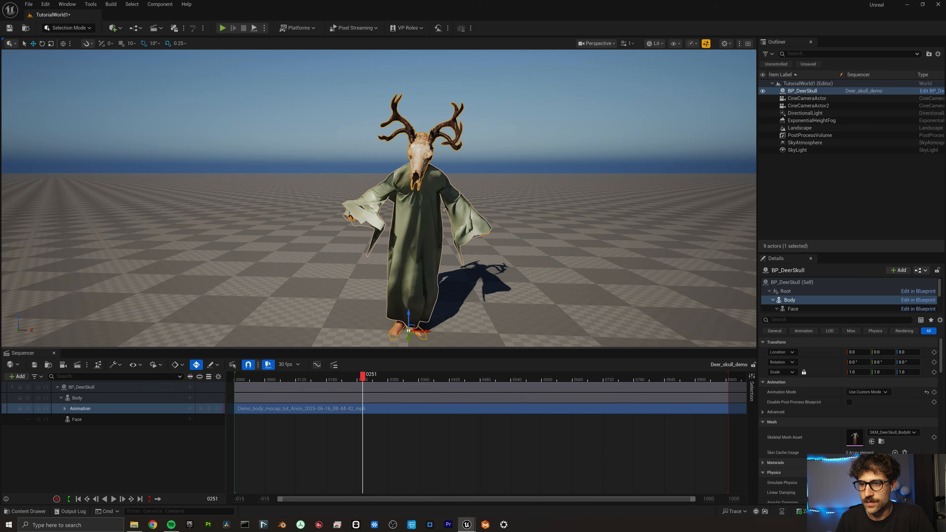
Open the SKM_DS_cloak mesh from the deer skull tutorial assets.
right_drag(378, 198, 379, 198)
scroll(378, 197, down, 2)
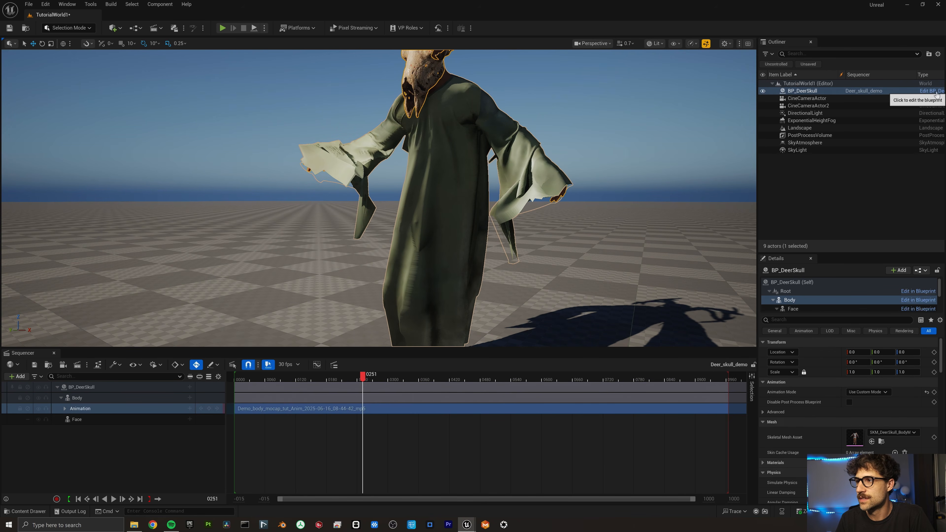
mouse_move(464, 525)
click(391, 477)
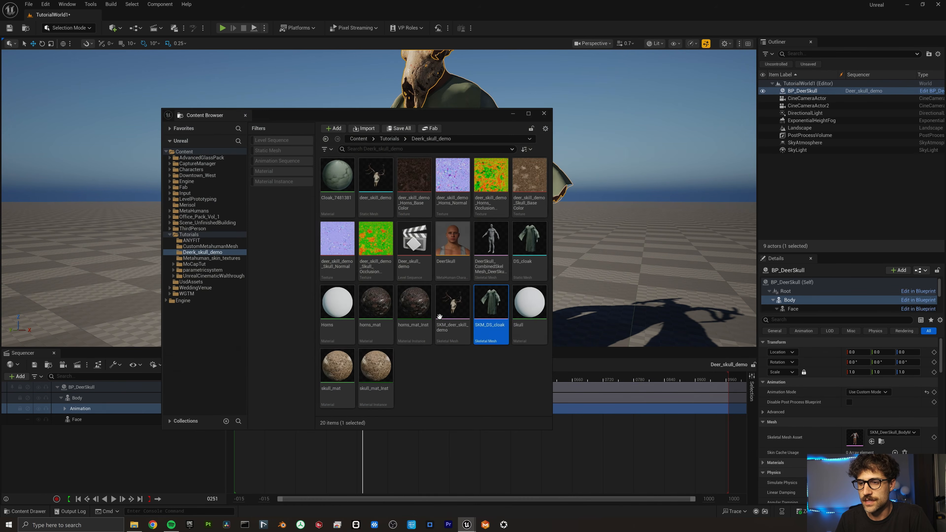
double_click(491, 300)
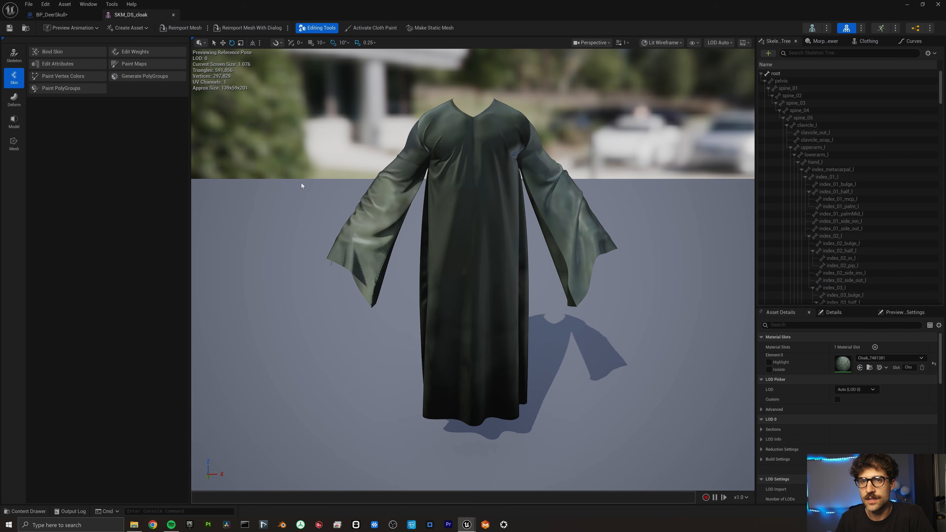
Rotate the cloak's upperarm_l bone up 10° to test the sleeve's skinning.
click(124, 66)
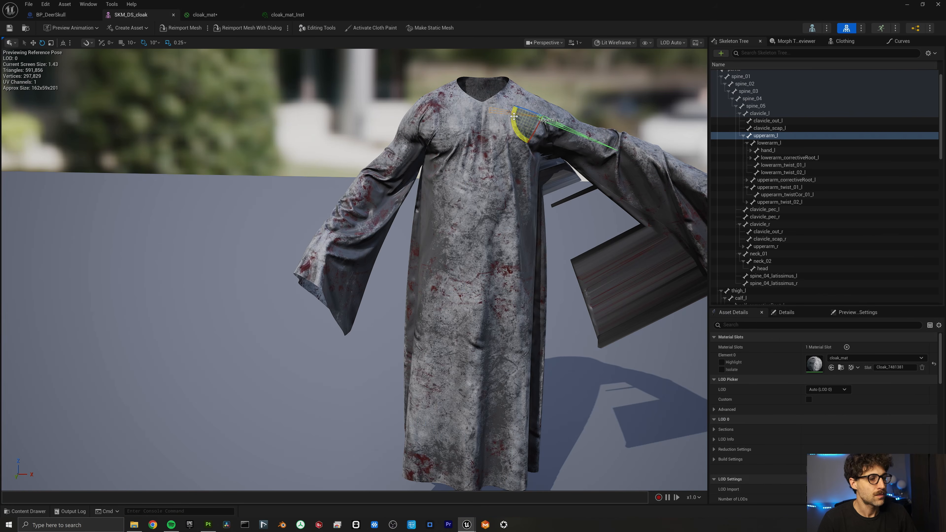
right_drag(354, 268, 408, 175)
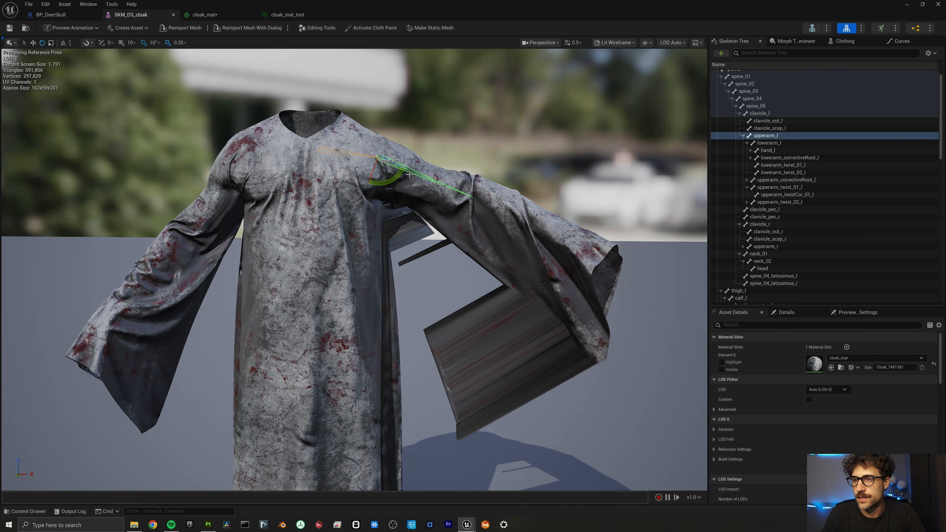
drag(396, 177, 407, 169)
right_drag(428, 226, 194, 105)
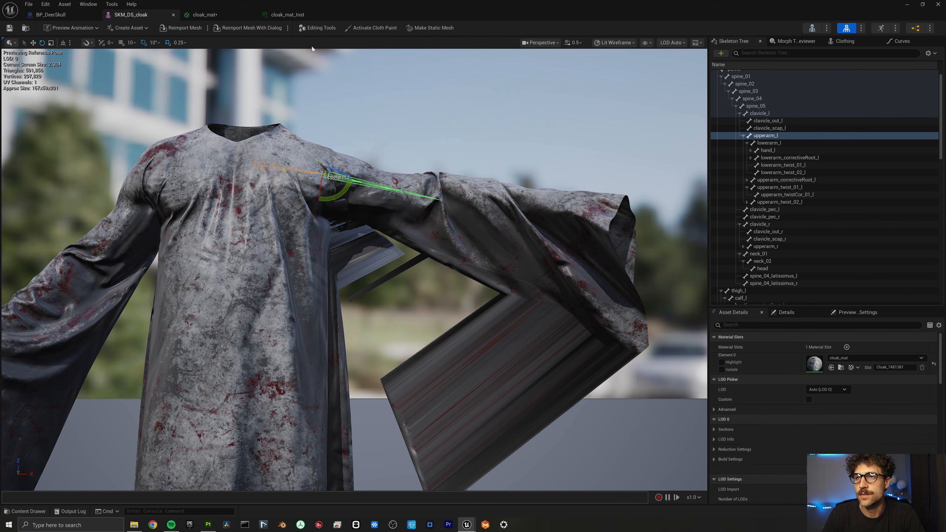
click(321, 28)
Paint the left sleeve's skin weights with the Relax, then Add, brush to remove the spikes.
click(151, 51)
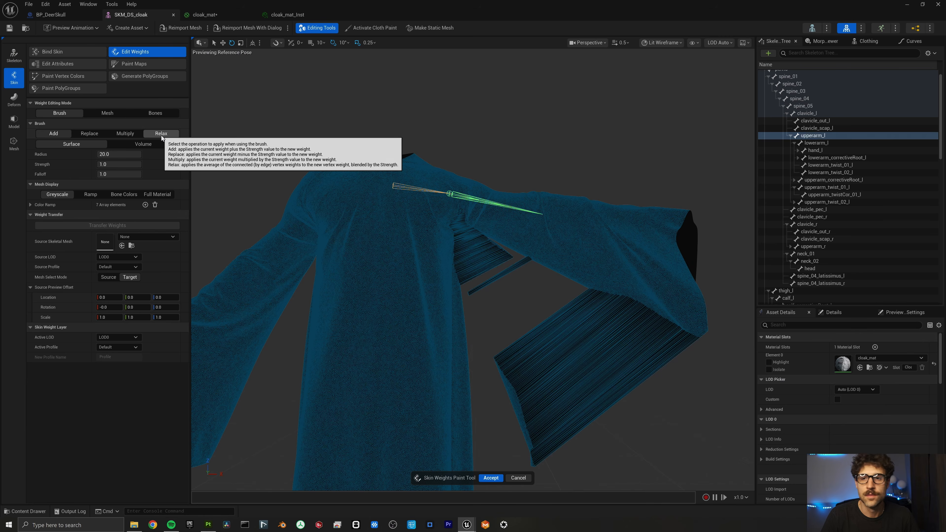
click(161, 135)
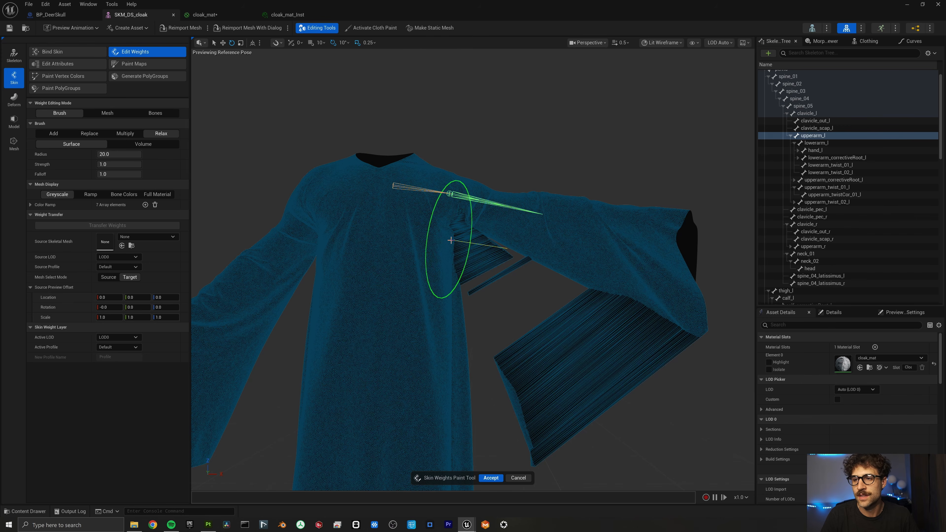
scroll(544, 394, down, 6)
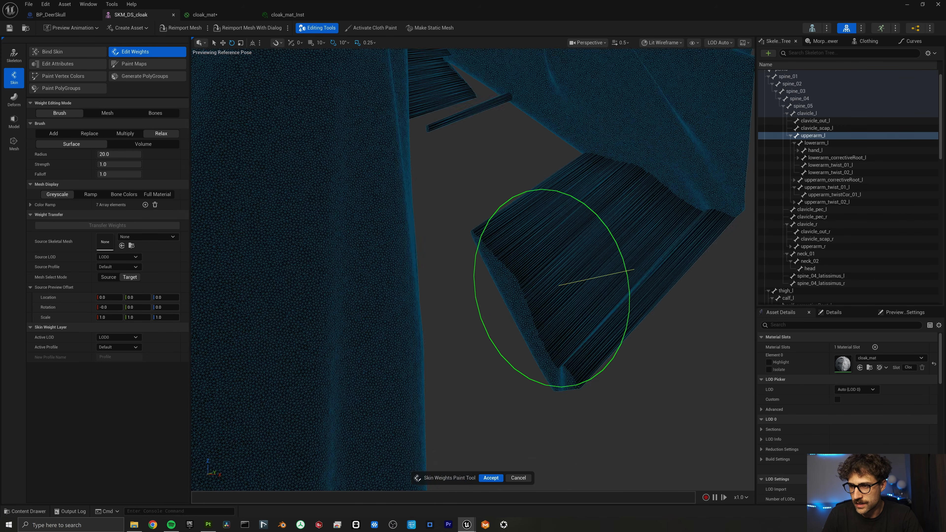
right_drag(545, 393, 545, 393)
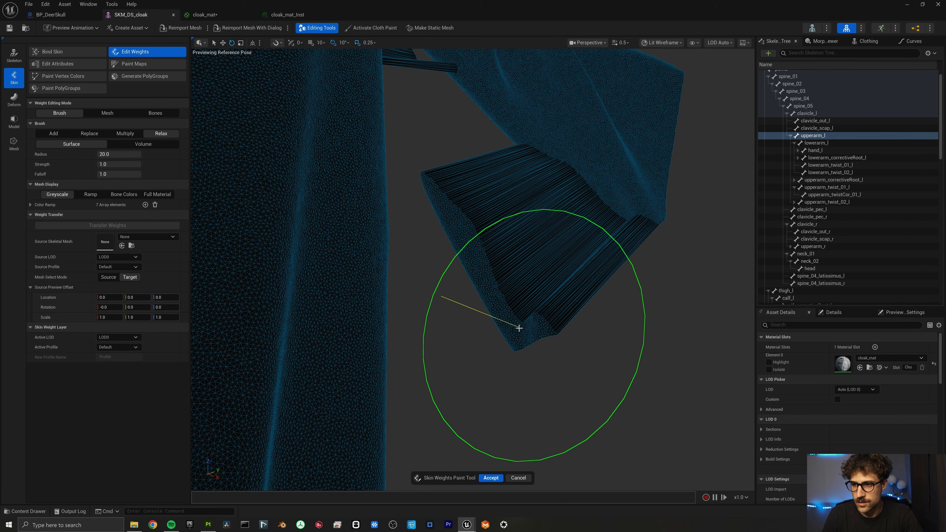
mouse_move(515, 328)
mouse_down()
mouse_move(504, 331)
mouse_move(543, 331)
mouse_move(500, 308)
mouse_up()
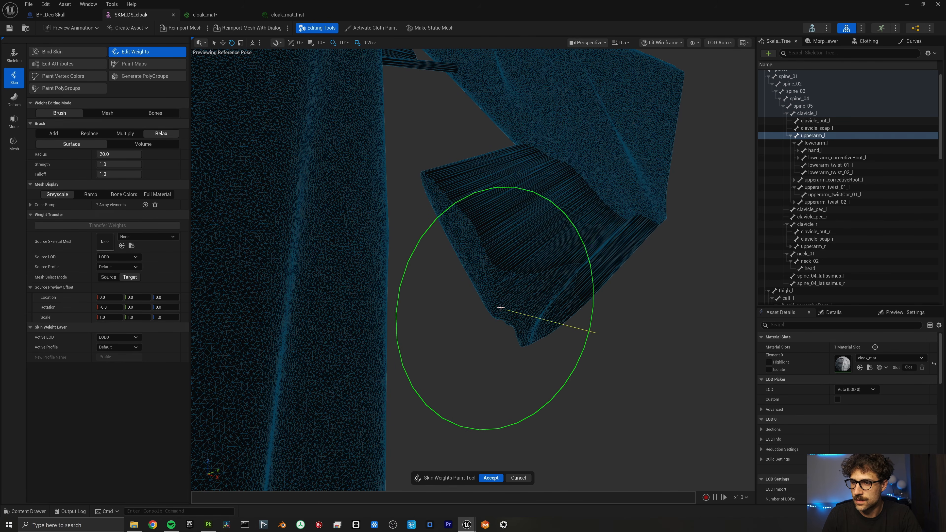
key(a)
drag(469, 264, 447, 212)
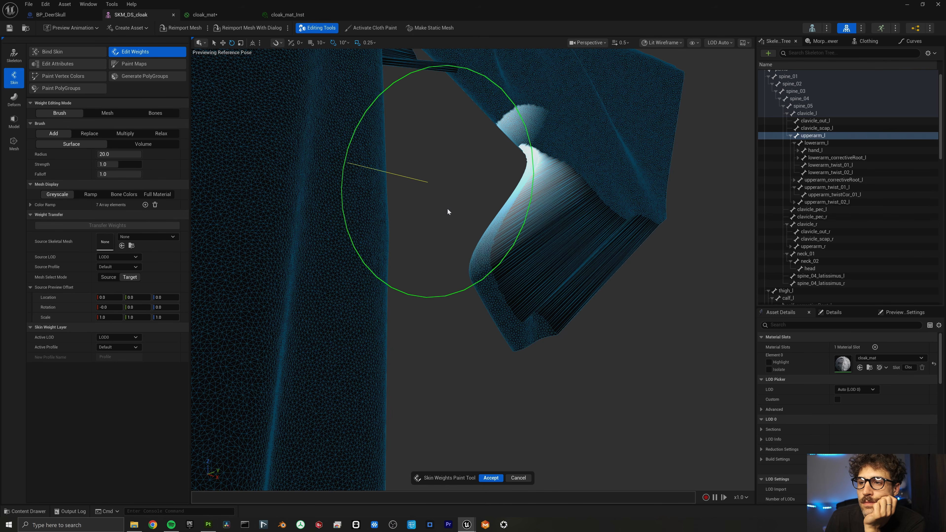
mouse_move(479, 257)
mouse_down()
mouse_move(492, 263)
mouse_move(502, 223)
mouse_move(553, 302)
mouse_move(552, 325)
mouse_move(558, 282)
mouse_up()
drag(553, 212, 620, 244)
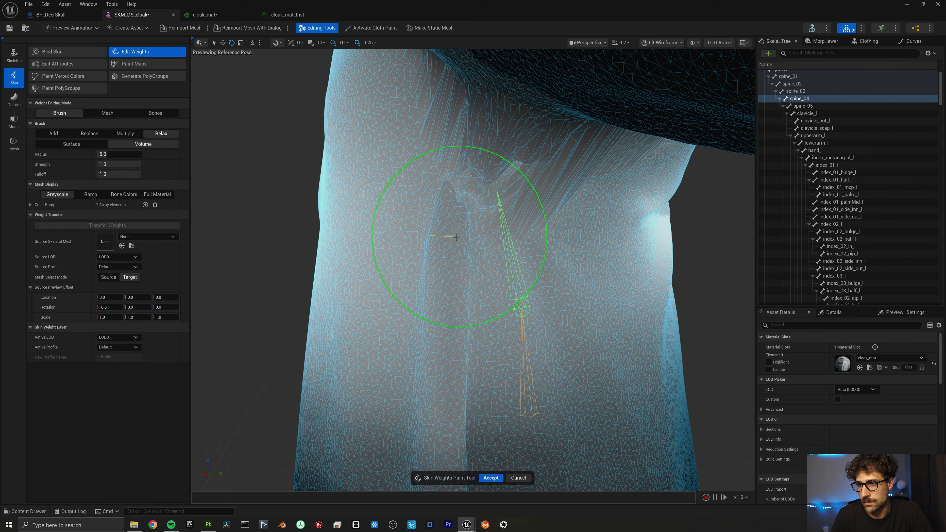
mouse_move(456, 246)
alt+mouse_down()
mouse_move(443, 149)
mouse_move(350, 275)
mouse_move(422, 397)
mouse_move(437, 321)
alt+mouse_up()
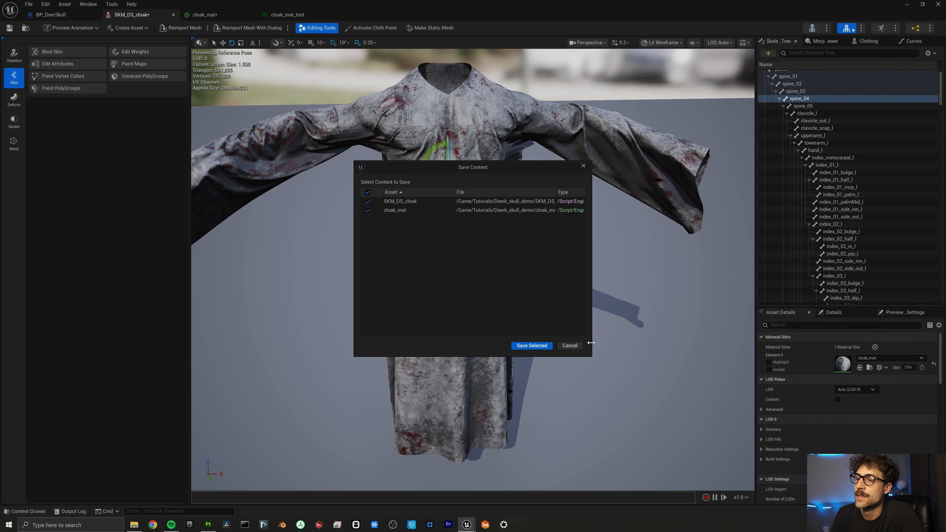
Dismiss the save prompt and return to the deer skull tutorial folder in the level editor.
click(539, 348)
click(909, 6)
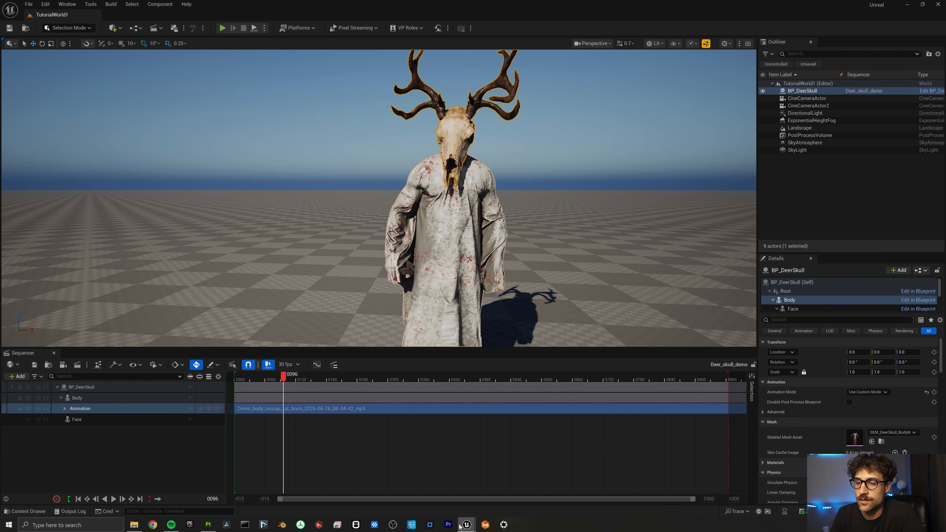
mouse_move(461, 525)
click(387, 490)
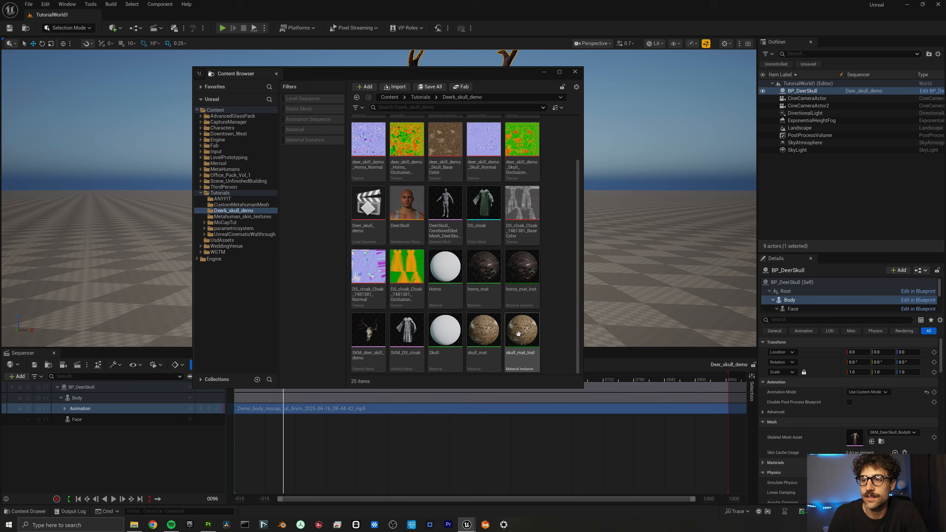
Create a Physics > ClothAsset named Deer_skull_cloak and open it.
right_click(558, 242)
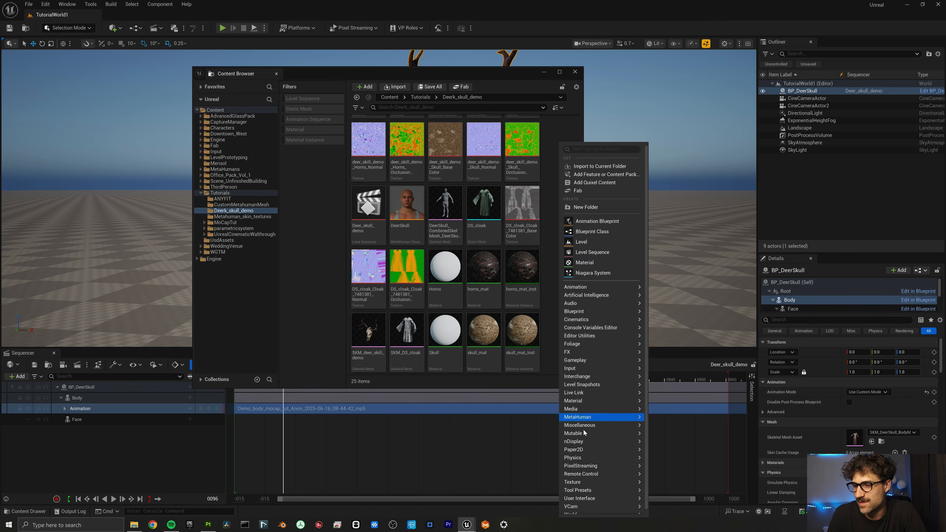
mouse_move(585, 466)
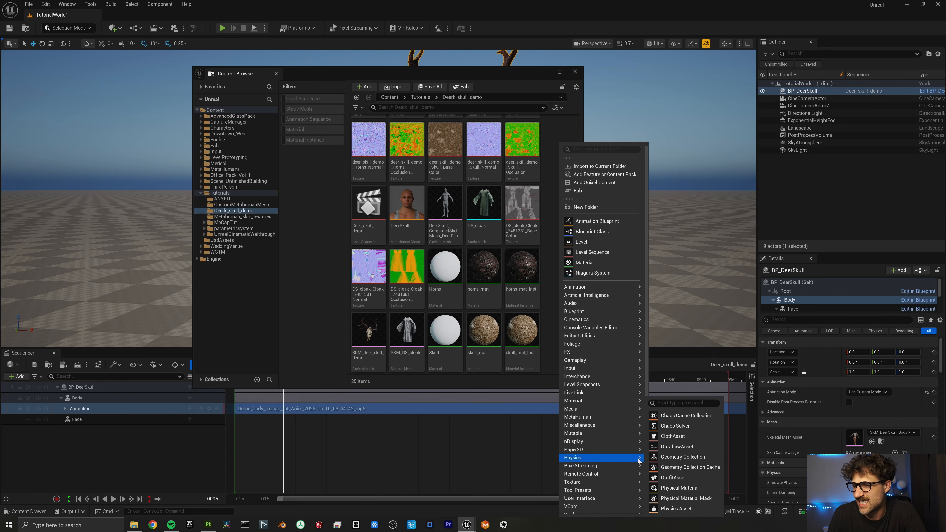
click(680, 440)
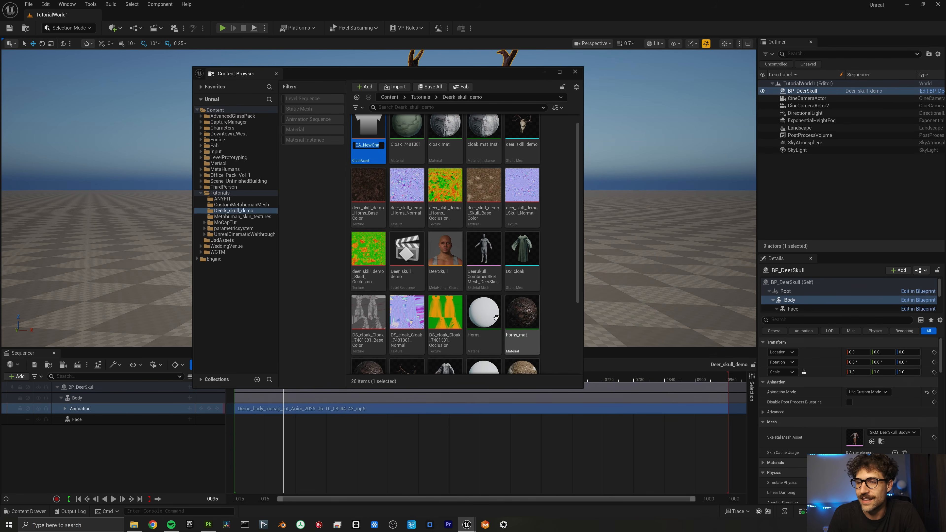
text(Deer)
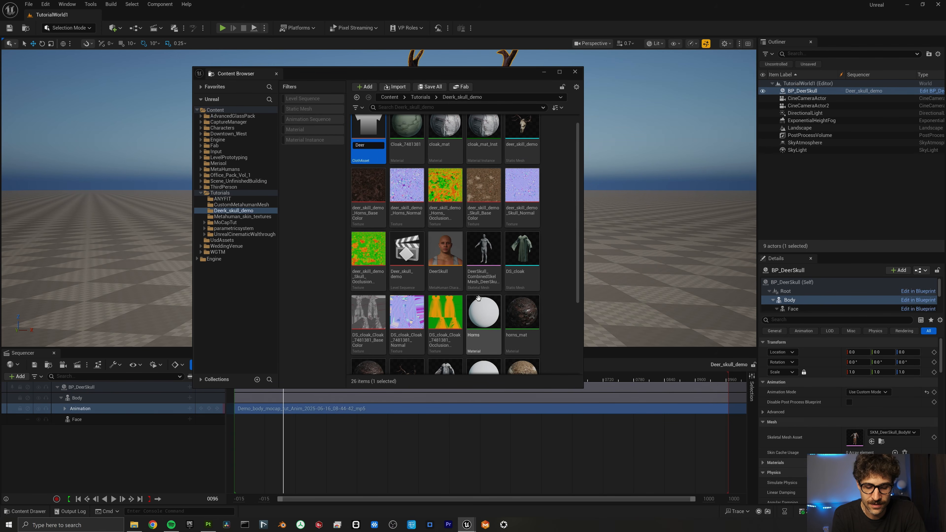
text(_skull_cloak)
key(Return)
double_click(370, 247)
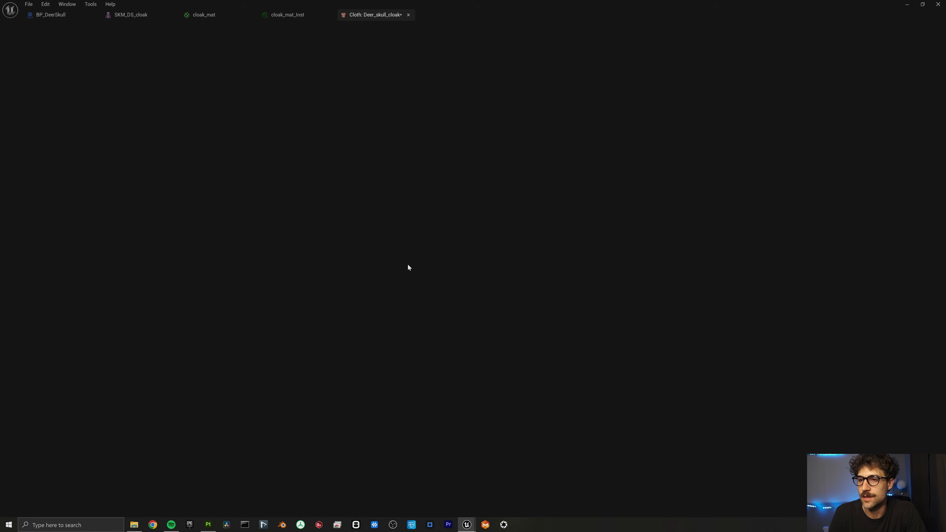
Delete all the template nodes from the Dataflow graph.
scroll(290, 338, up, 3)
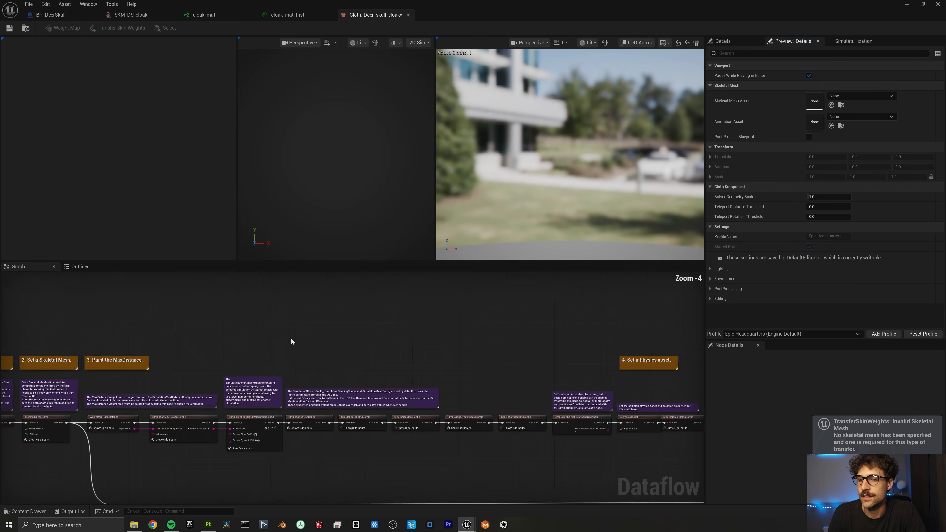
right_drag(265, 351, 448, 311)
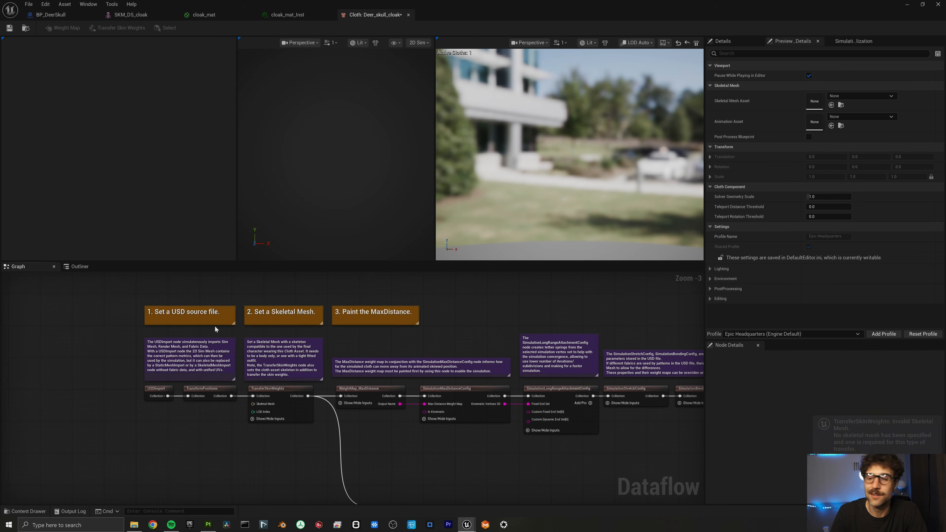
scroll(172, 408, up, 3)
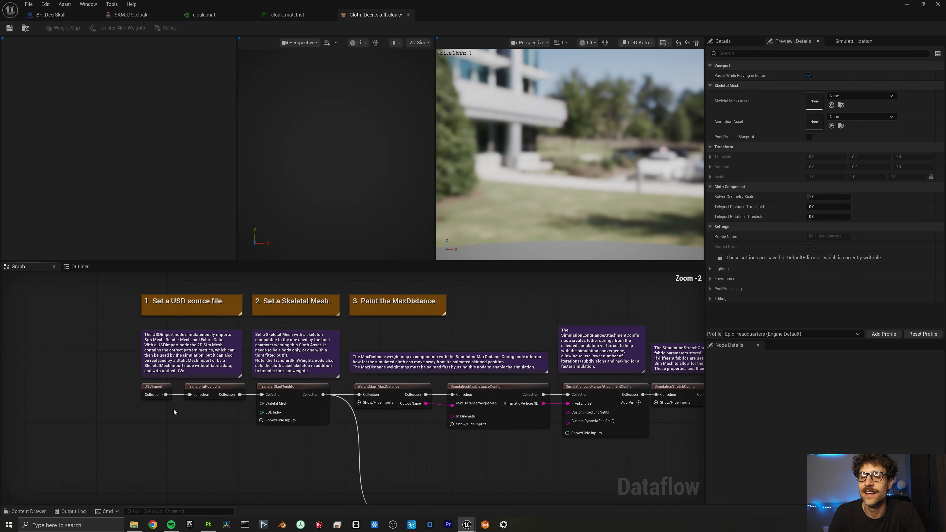
right_drag(173, 408, 192, 478)
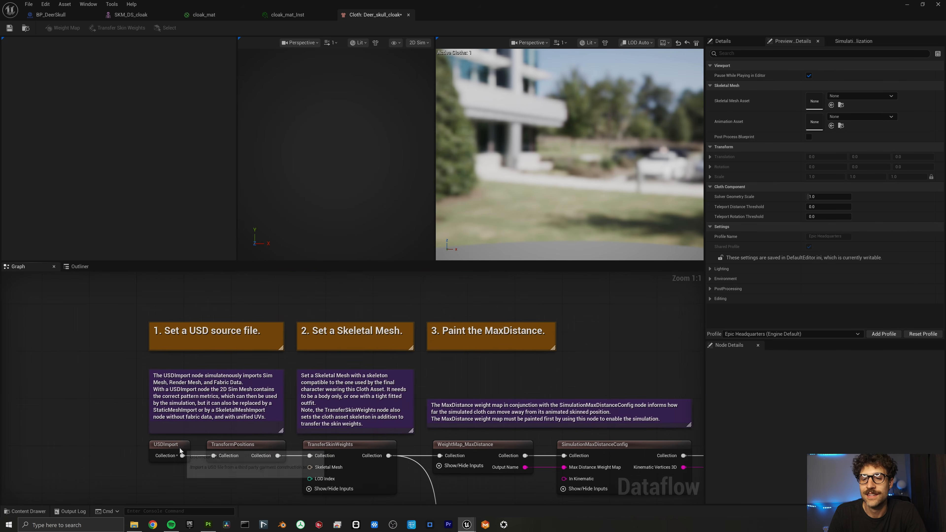
click(168, 451)
scroll(175, 429, down, 9)
drag(143, 348, 491, 480)
key(Delete)
Chain SkeletalMeshImport, WeightMap and SimulationDefaultConfig nodes in the graph.
right_click(225, 393)
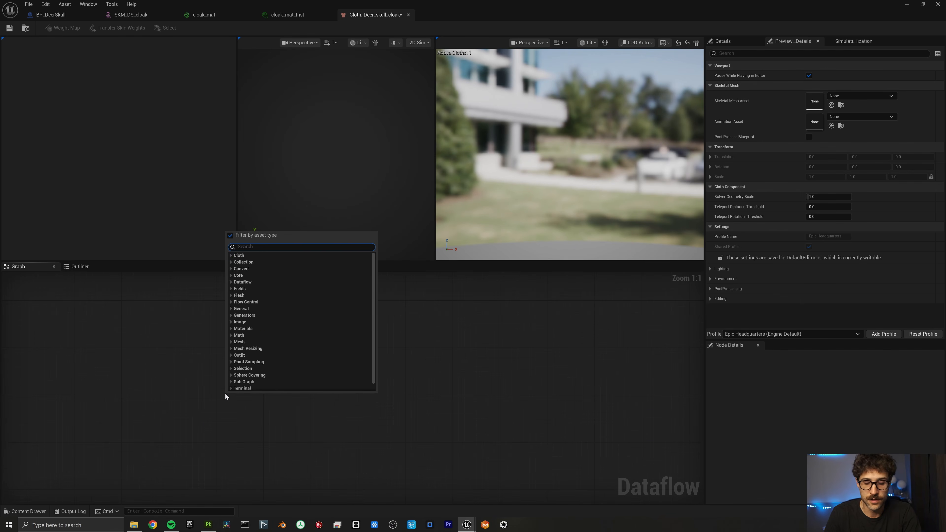
text(skel)
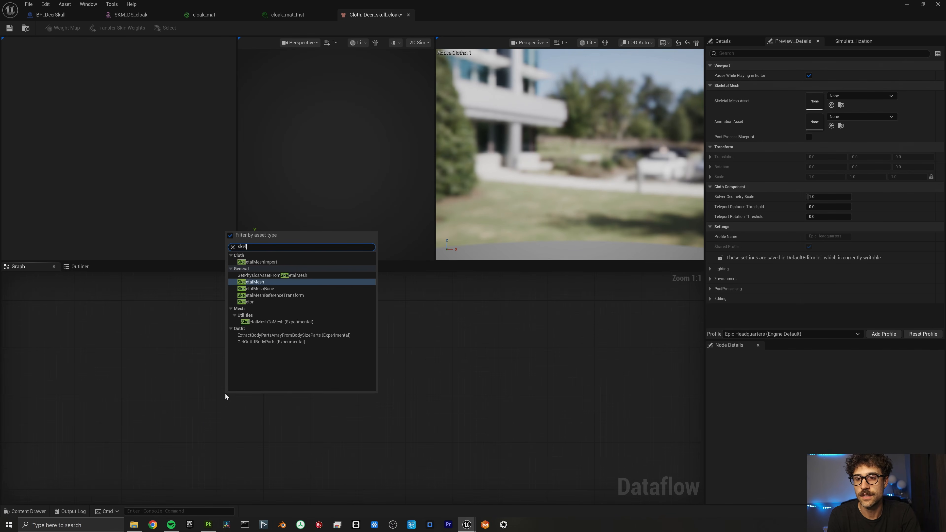
click(271, 263)
drag(304, 409, 365, 411)
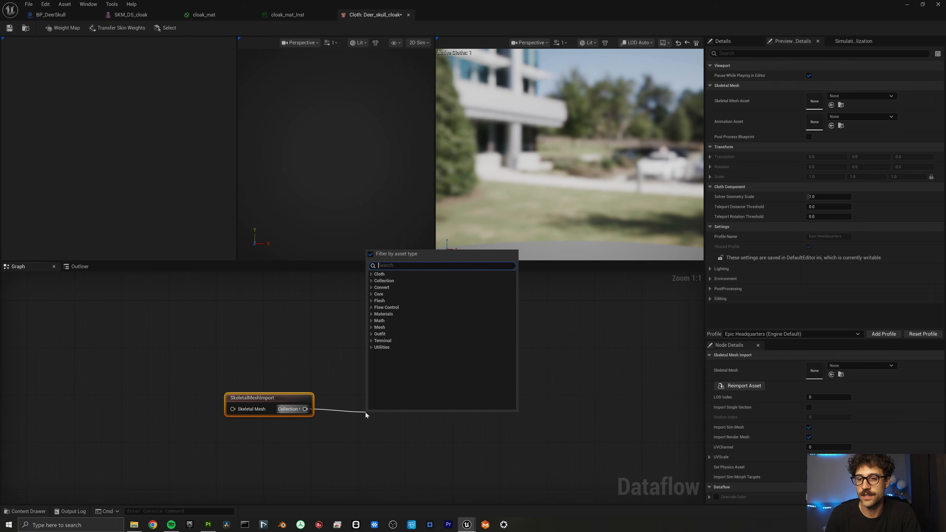
text(weight)
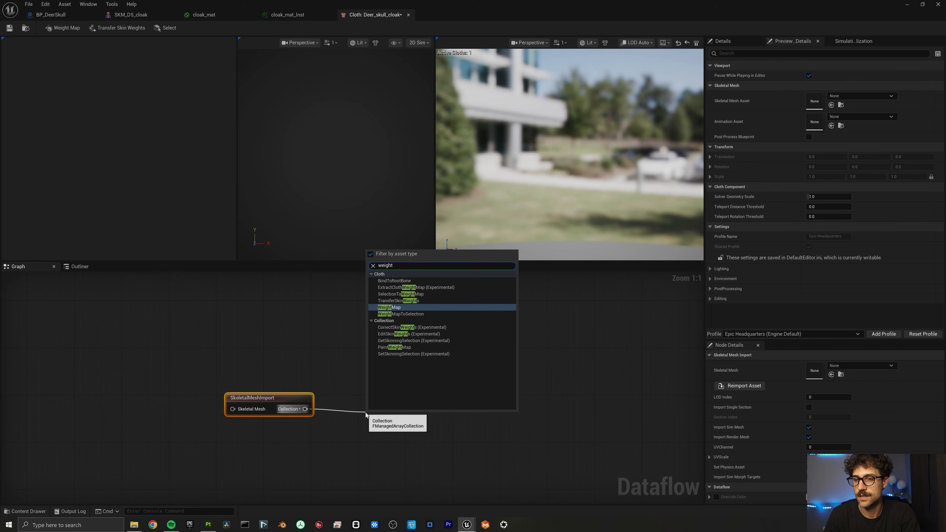
key(Return)
drag(469, 404, 521, 404)
text(simul)
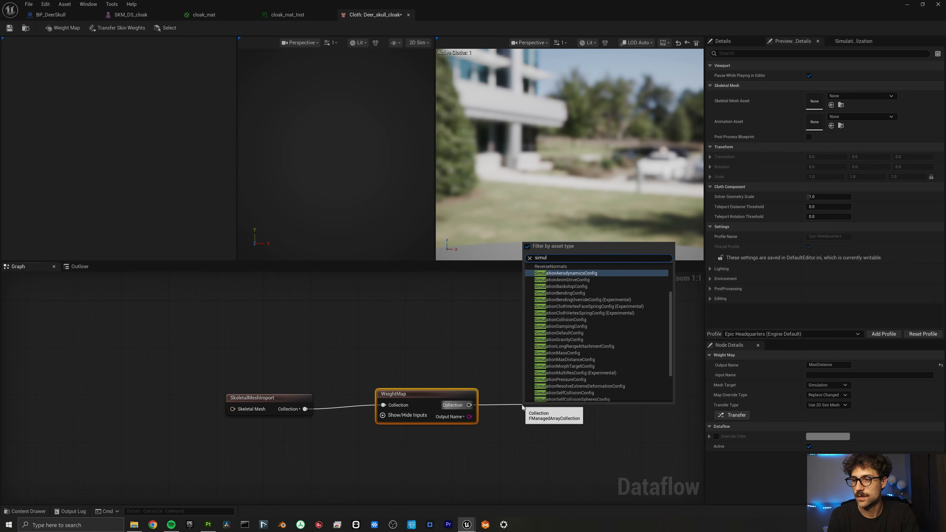
key(Down)
key(Down)
key(Down)
key(Down)
key(Down)
key(Down)
key(Down)
key(Down)
key(Down)
key(Return)
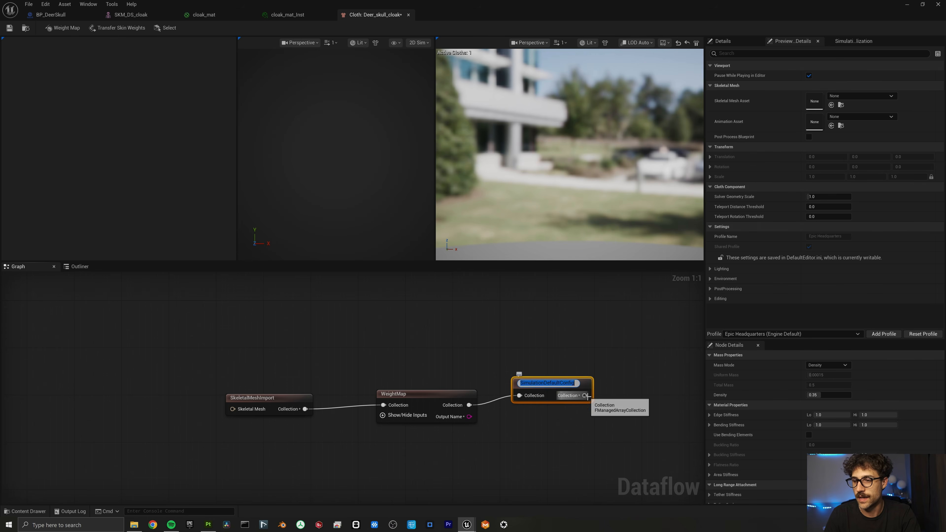
Add SimulationMaxDistanceConfig and wire Output Name into its MaxDistance.WeightMap pin.
drag(584, 396, 622, 401)
text(maxd)
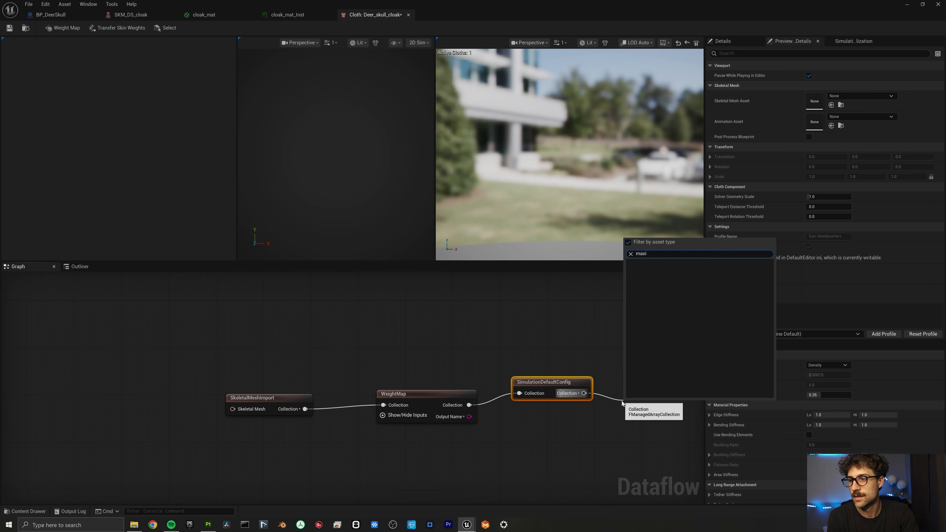
key(Return)
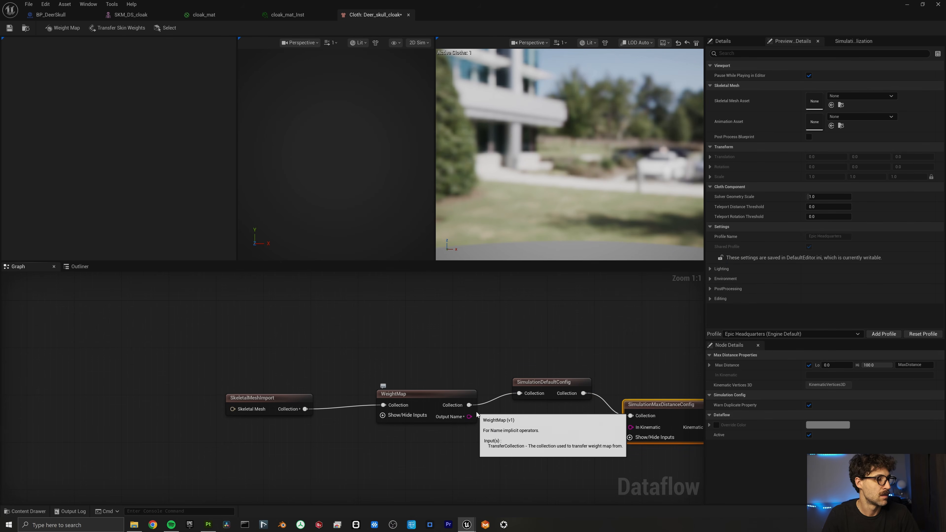
click(645, 438)
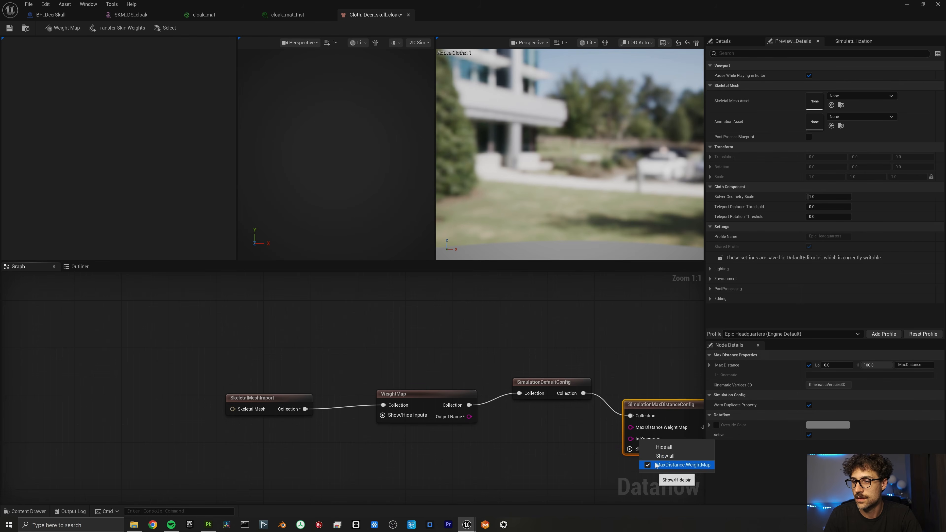
right_drag(608, 345, 495, 316)
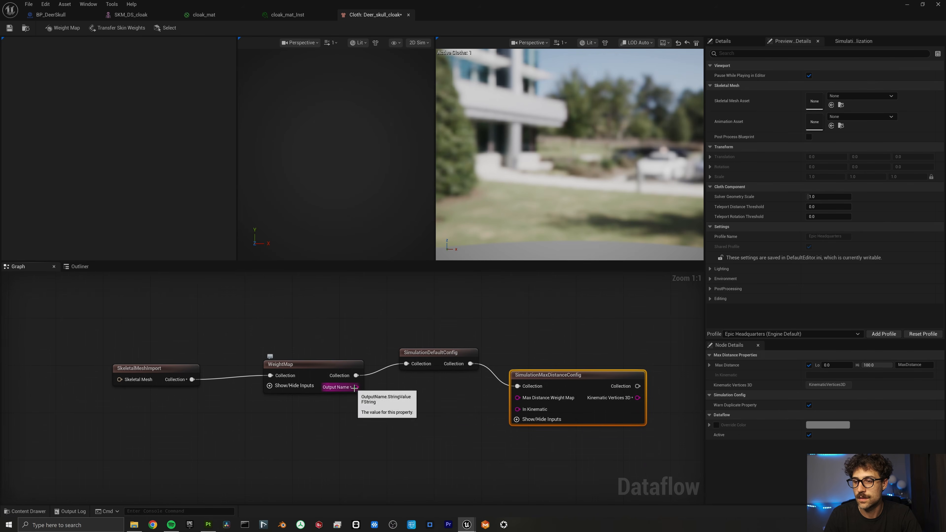
drag(354, 387, 524, 399)
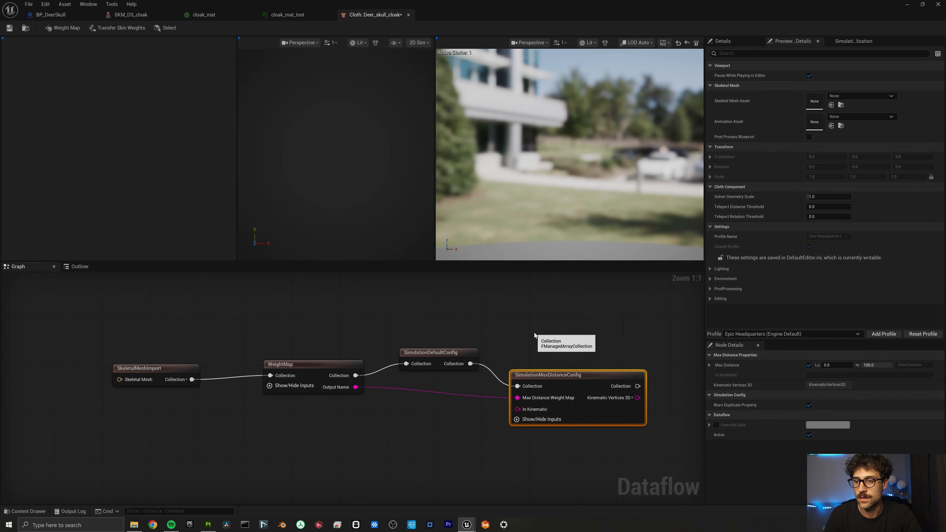
Append SetPhysicsAsset and ClothAssetTerminal nodes after the max distance config.
drag(637, 385, 414, 388)
text(set)
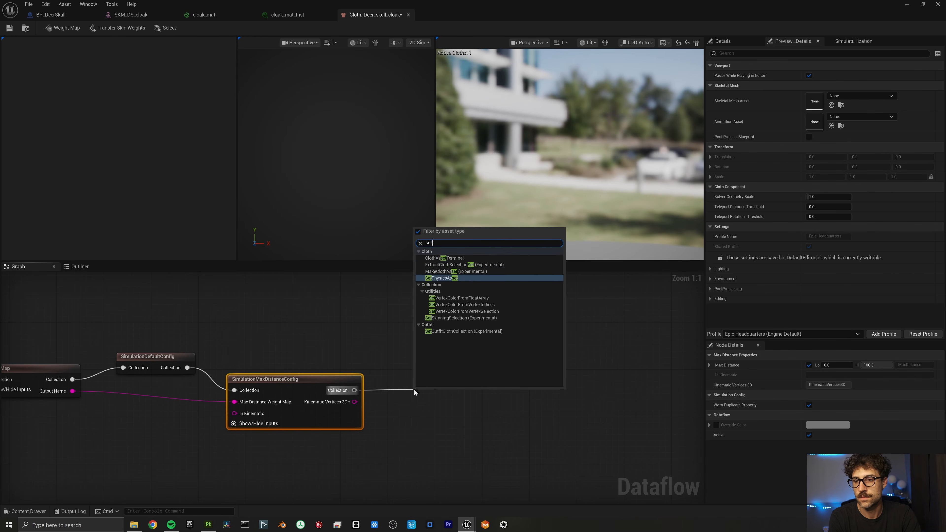
key(Return)
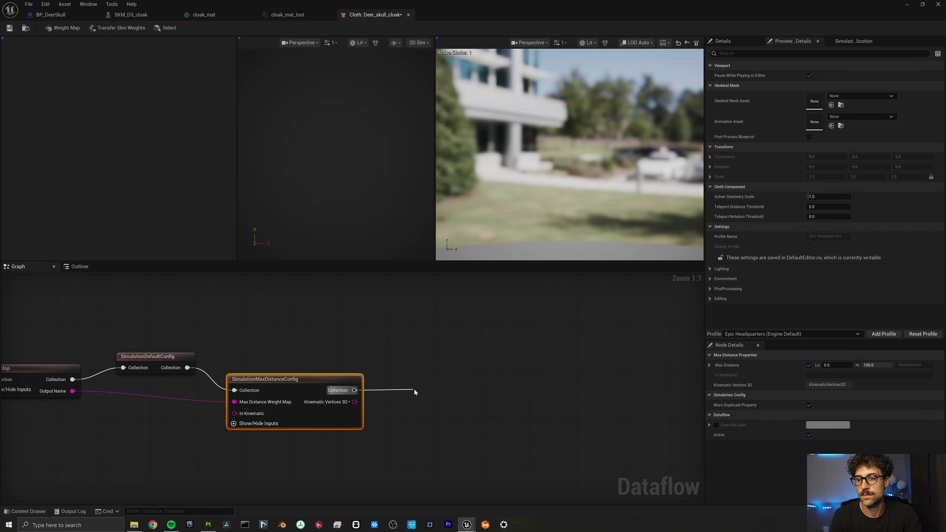
drag(457, 386, 535, 379)
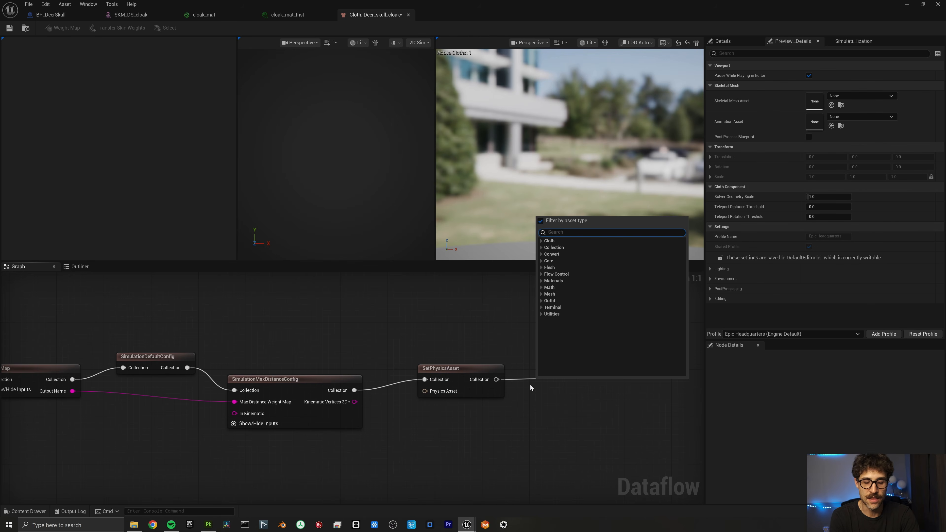
text(term)
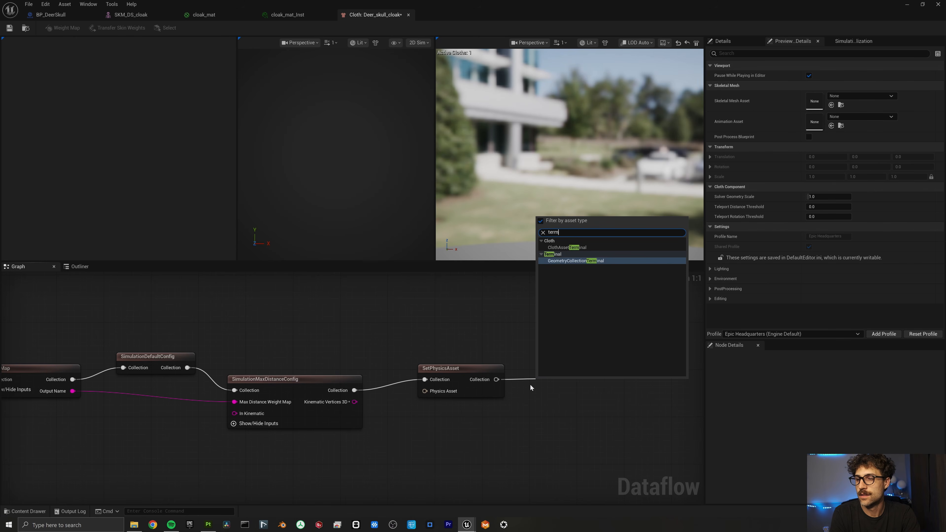
key(Up)
key(Return)
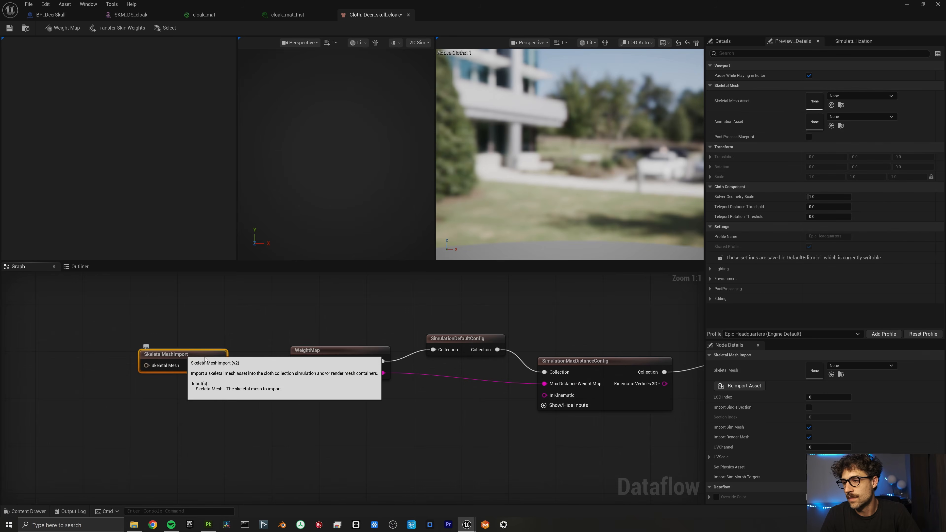
click(877, 369)
Search 'dee' and set SKM_DS_cloak as the import node's skeletal mesh.
text(dee)
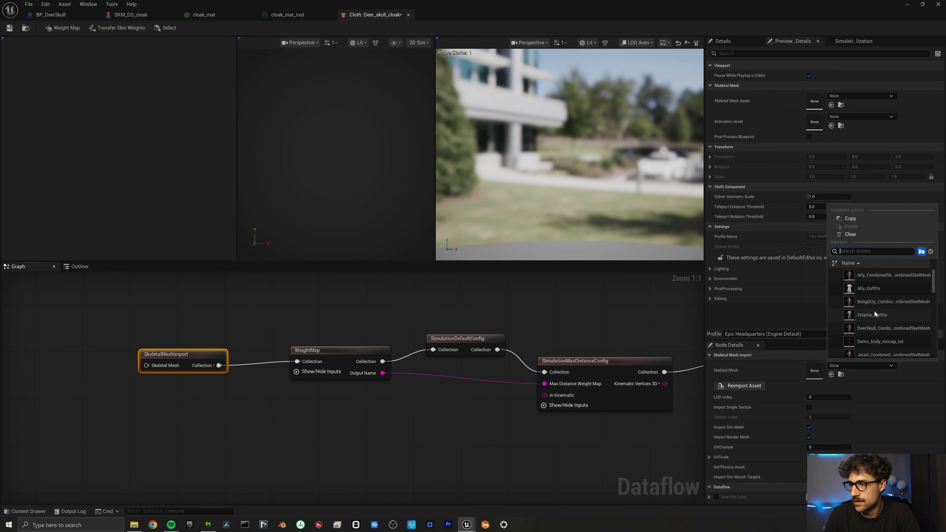
click(863, 283)
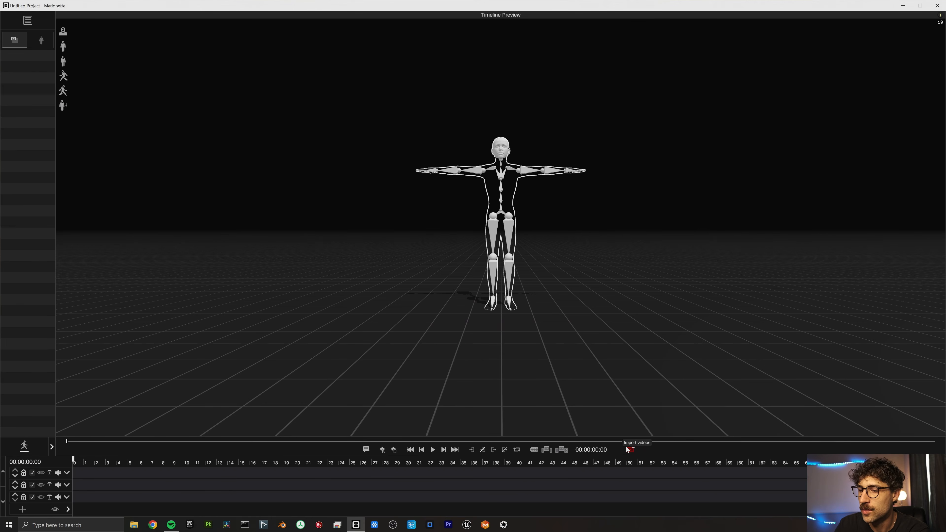
click(626, 447)
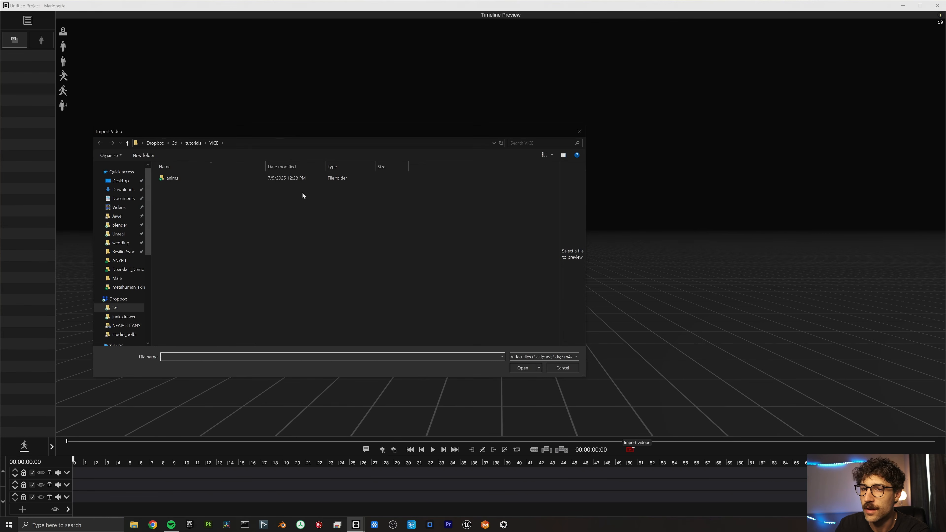
double_click(260, 178)
click(94, 450)
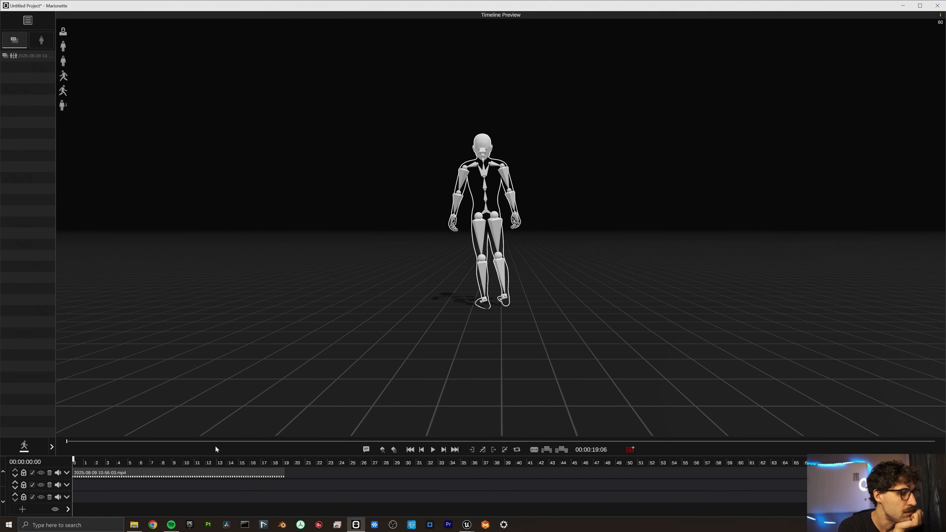
click(32, 444)
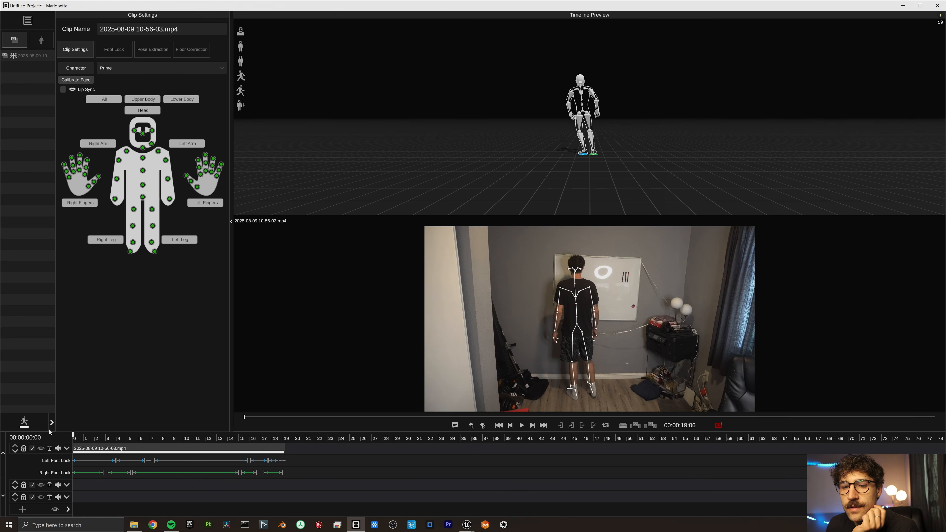
Scrub the timeline, export it as marionette_deer_skull_anim1.fbx, and return to Unreal.
drag(82, 436, 195, 446)
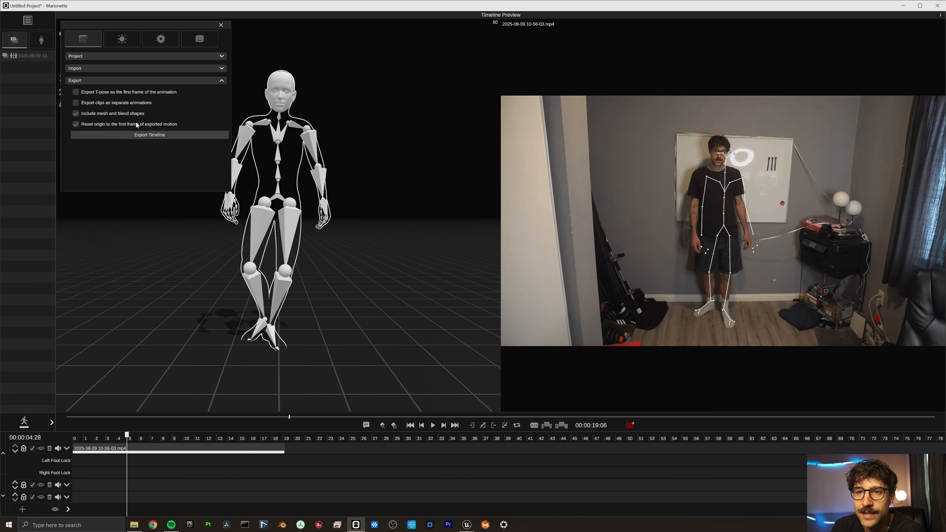
click(127, 135)
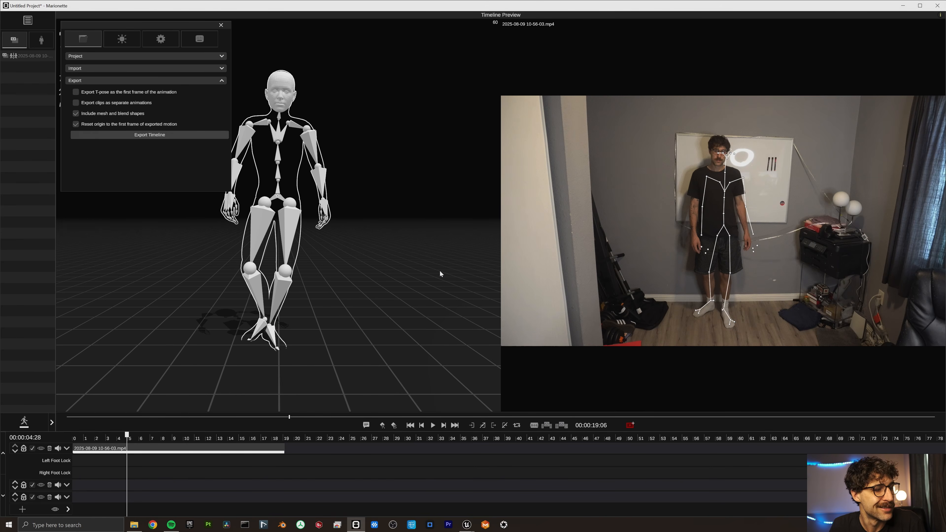
key(alt+Tab)
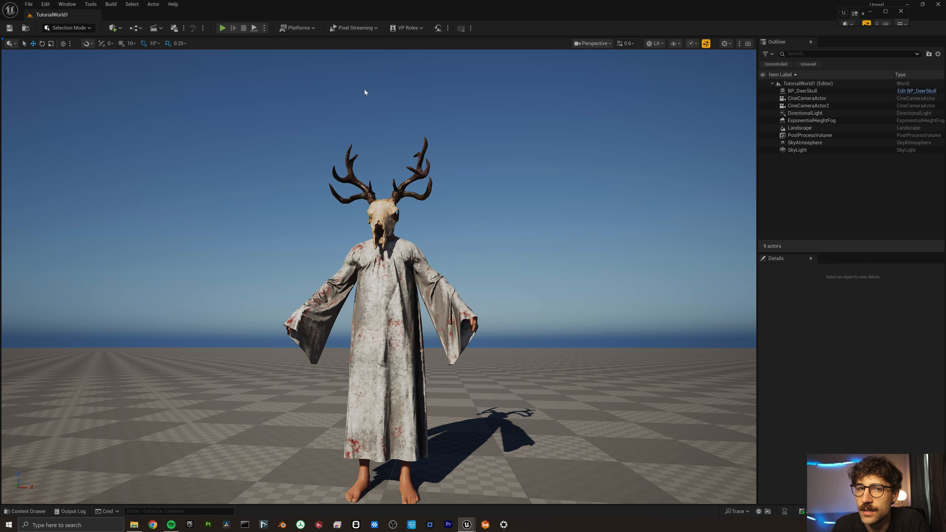
Drag marionette_deer_skull_anim1.fbx from File Explorer into Deerk_skull_demo and import it.
key(alt+Tab)
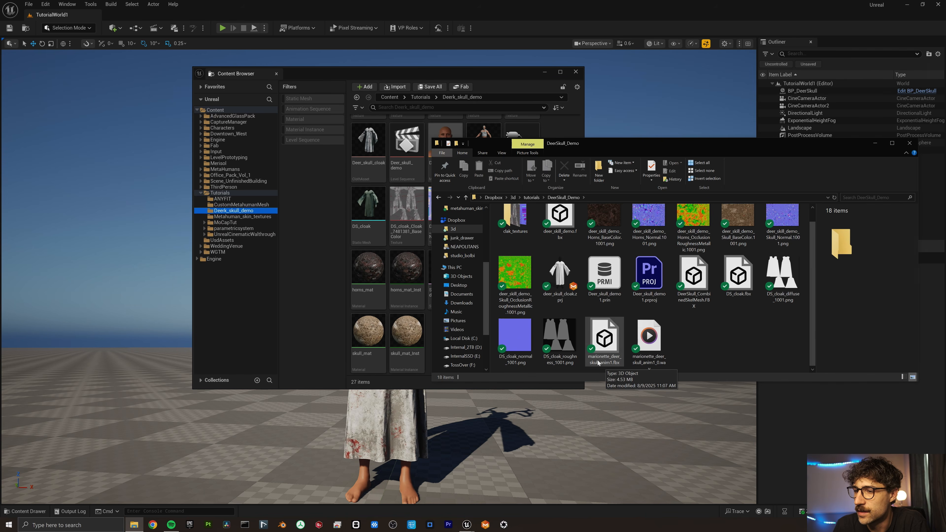
click(606, 362)
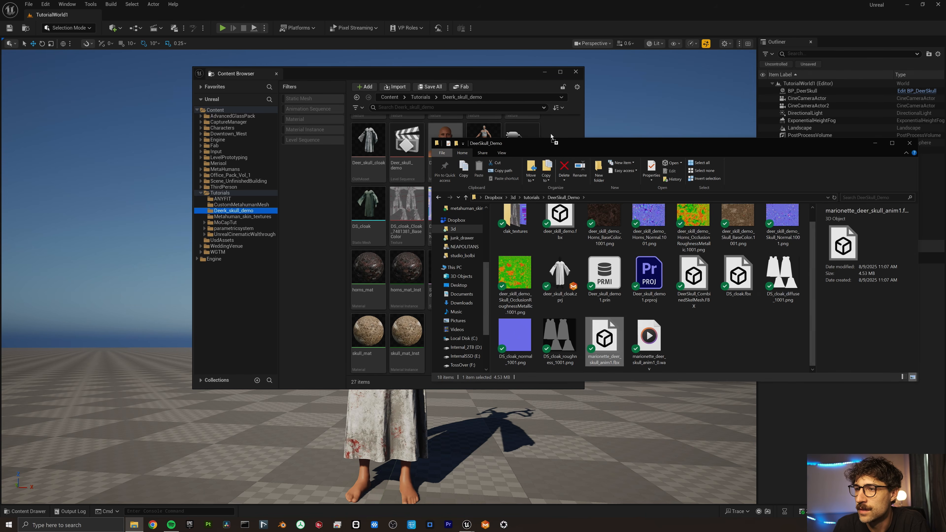
drag(565, 132, 564, 131)
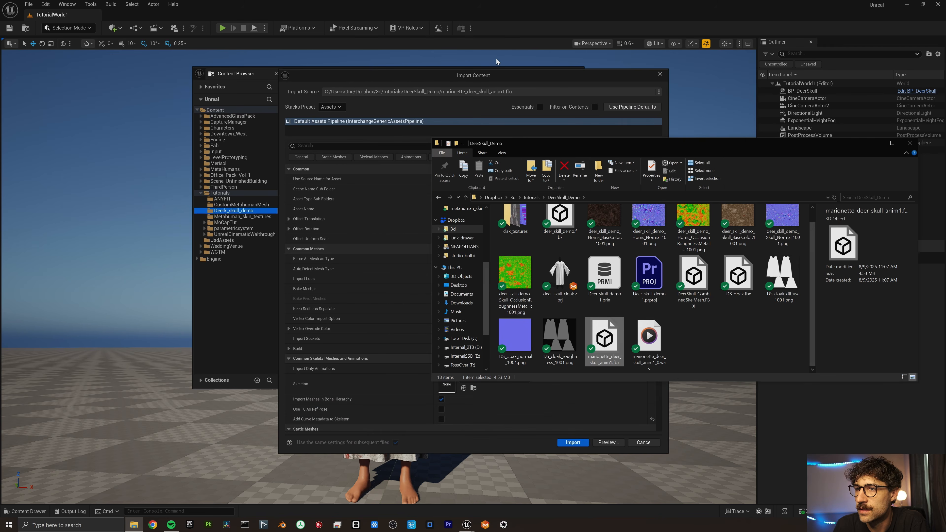
drag(490, 75, 474, 77)
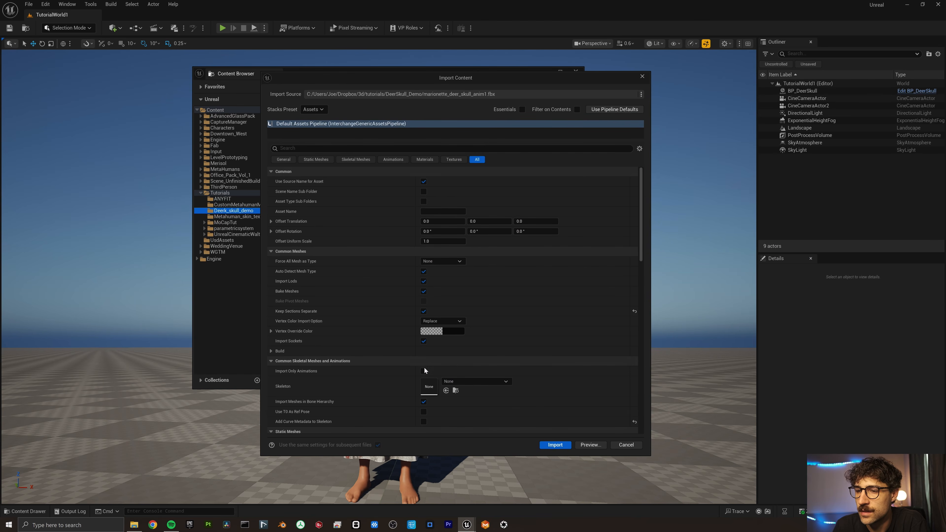
scroll(404, 366, down, 10)
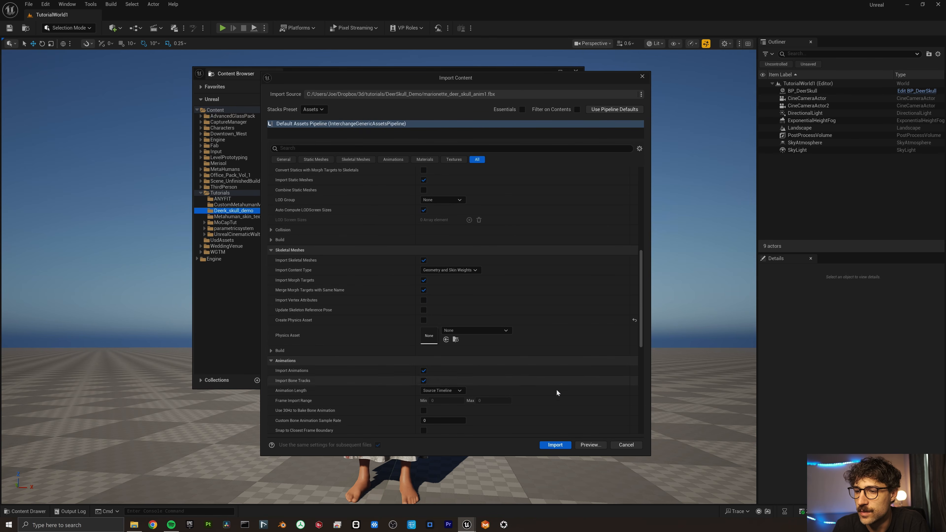
click(556, 444)
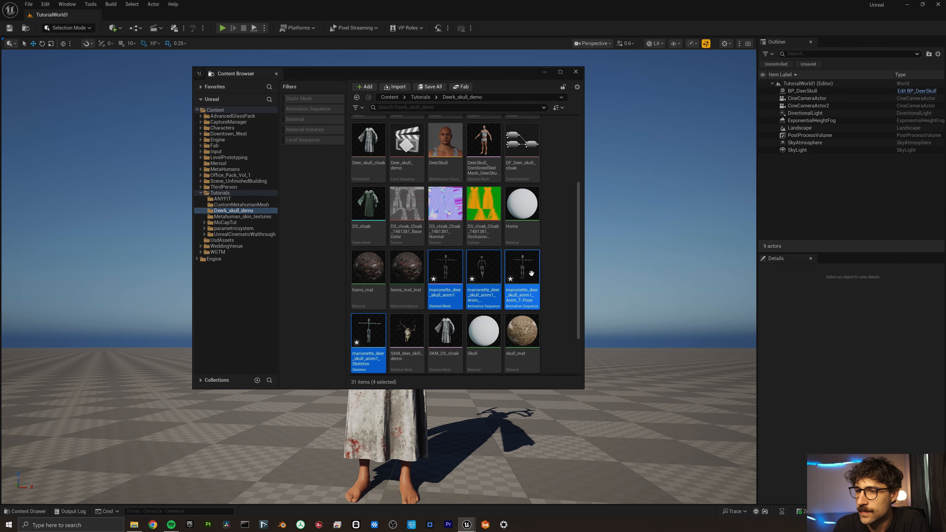
Open the imported marionette_deer_skull_anim1 animation sequence and watch it play on its skeleton.
scroll(551, 272, down, 1)
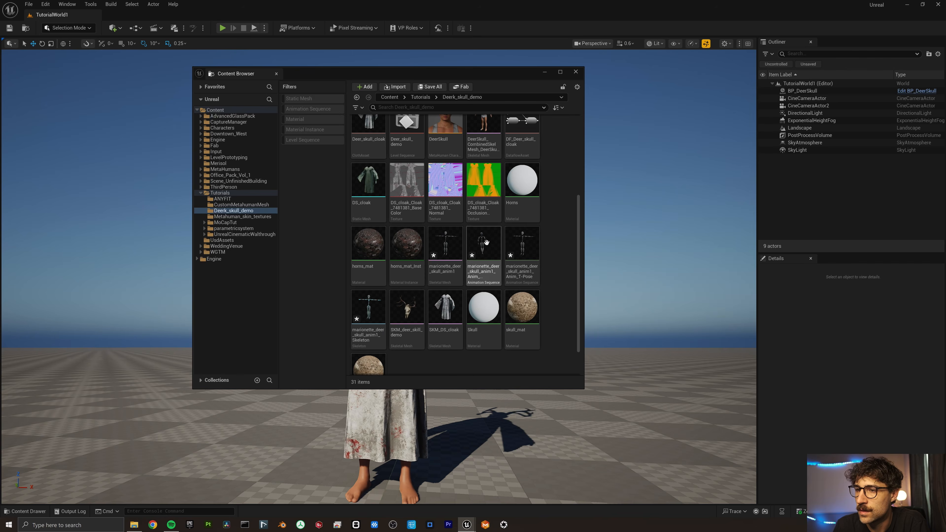
click(487, 246)
double_click(493, 256)
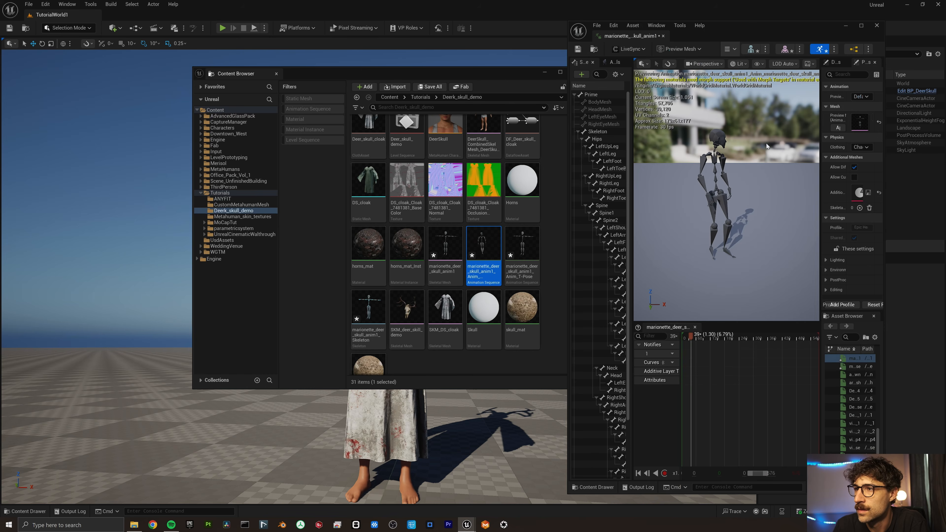
double_click(784, 28)
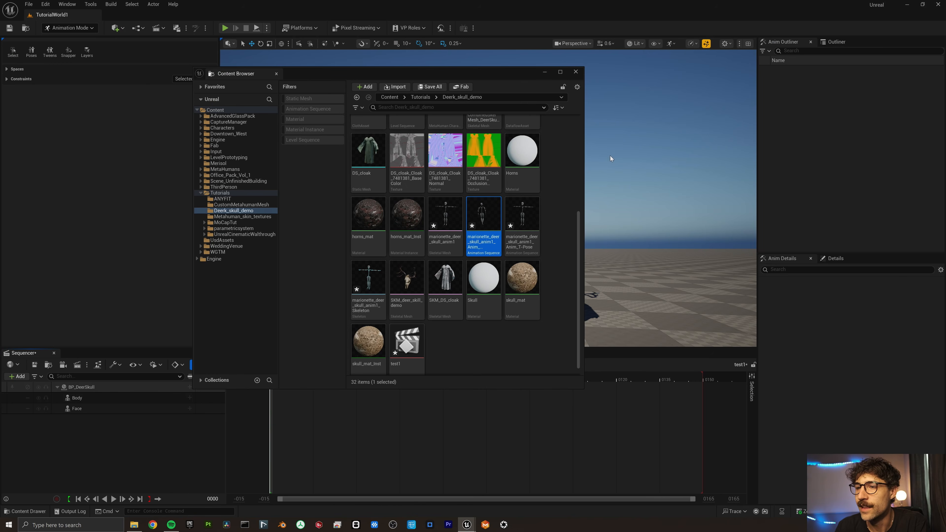
mouse_move(484, 215)
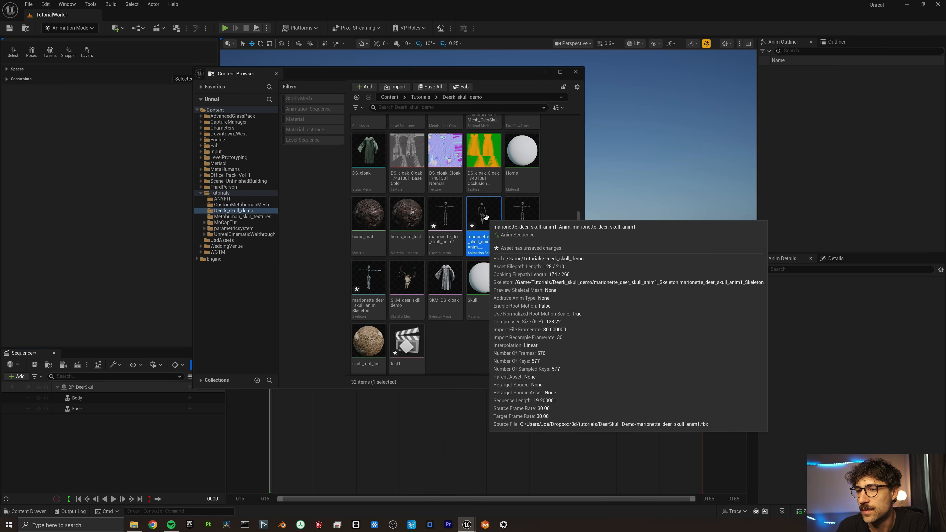
right_click(485, 217)
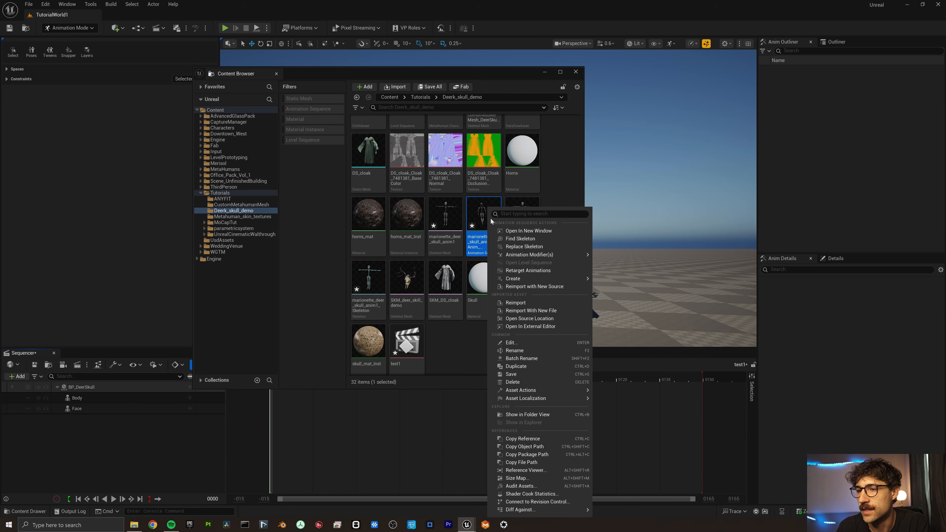
Retarget the marionette animation onto DeerSkull_CombinedSkelMesh and export the retargeted animations.
click(508, 271)
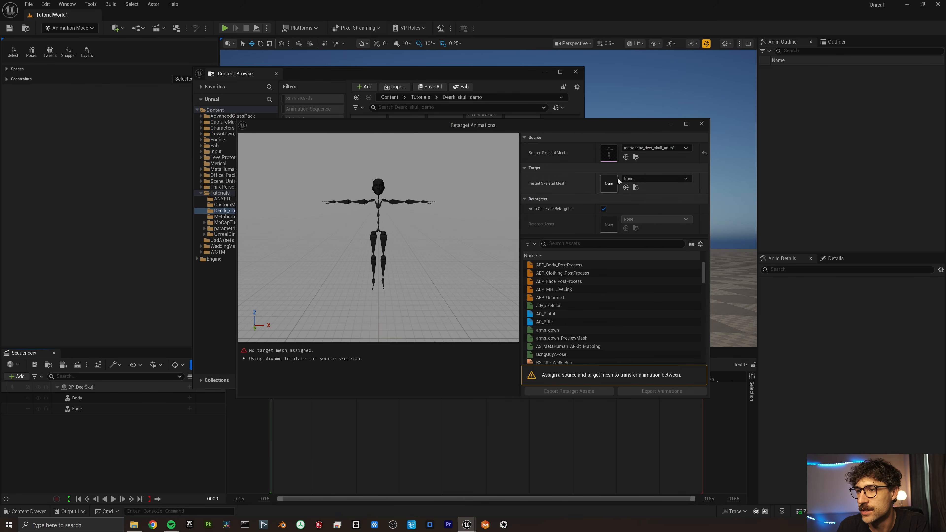
click(635, 178)
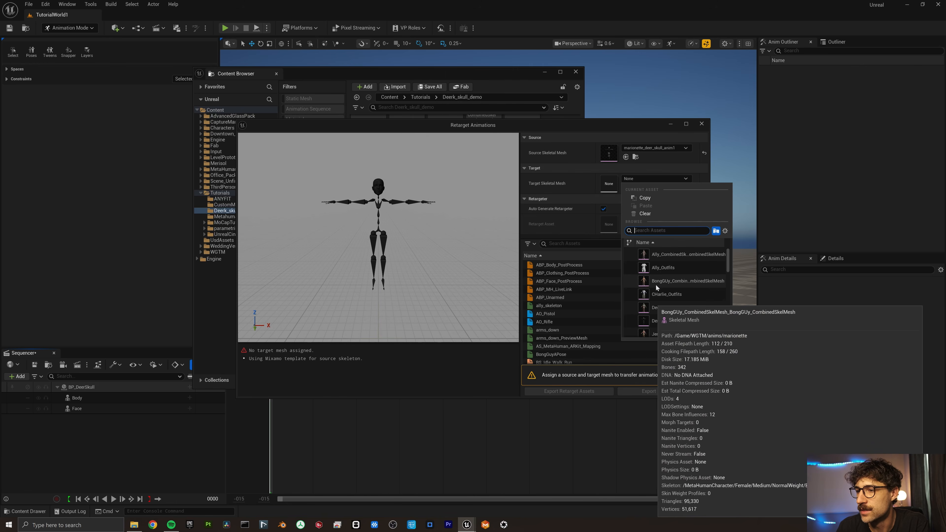
click(663, 308)
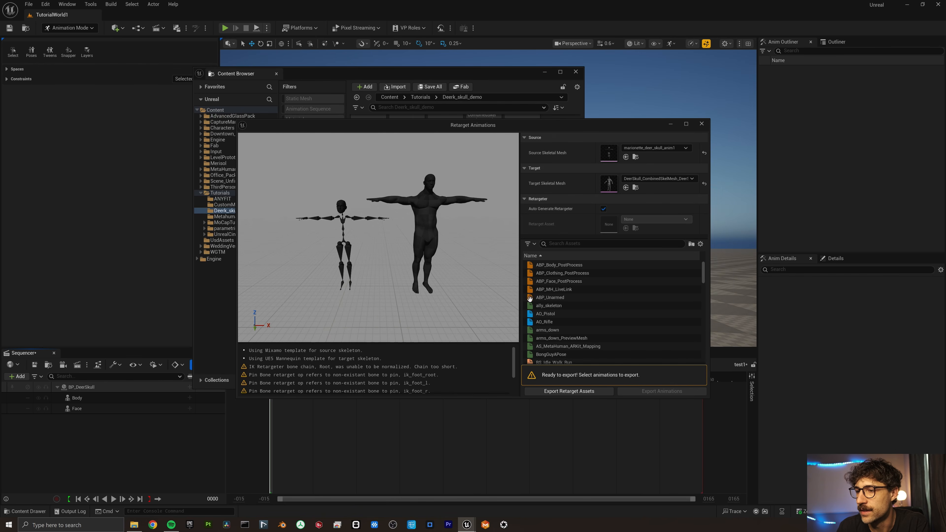
scroll(592, 302, down, 1)
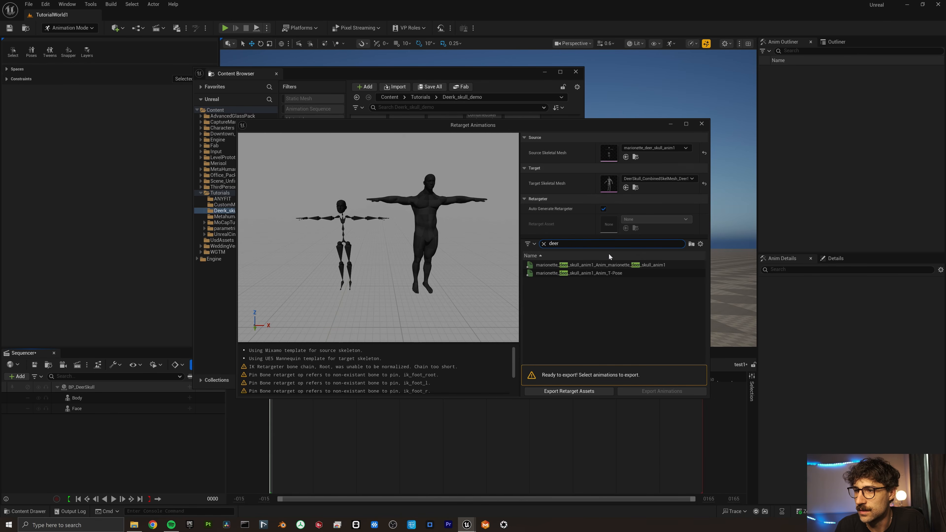
click(611, 265)
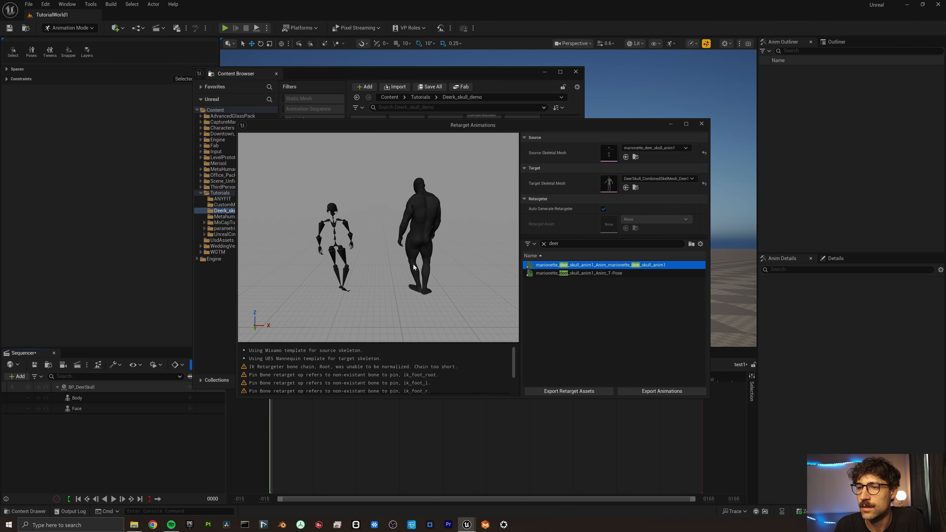
click(684, 391)
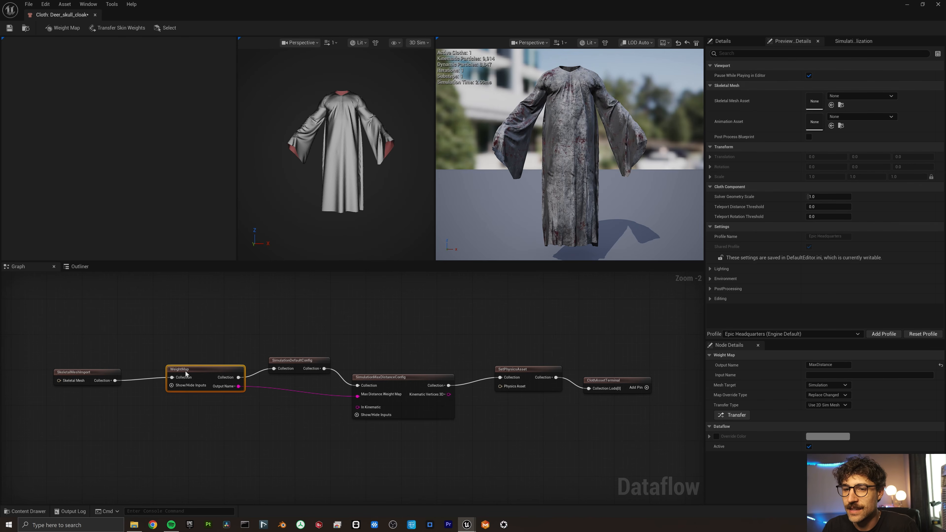
Preview the cloak on DeerSkull_CombinedSkelMesh playing marionette_deer_skull_anim1 for weight painting.
double_click(214, 379)
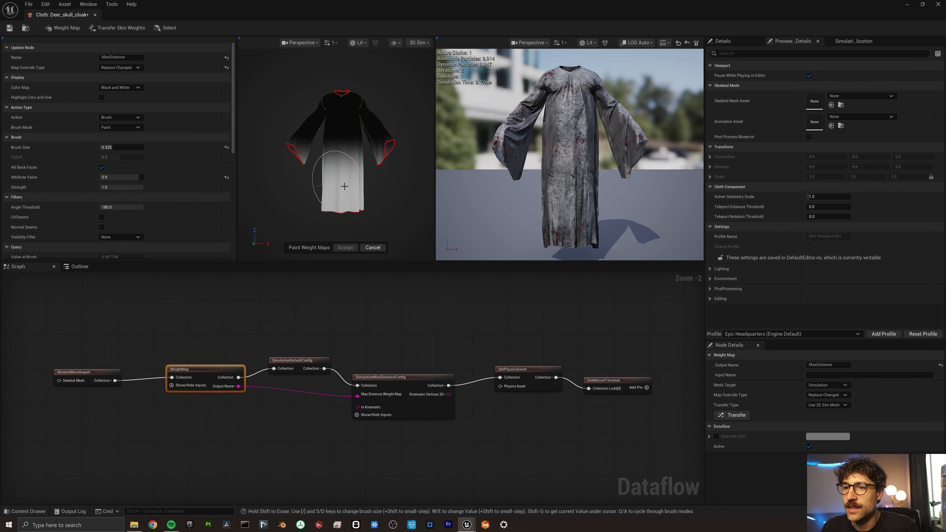
click(856, 96)
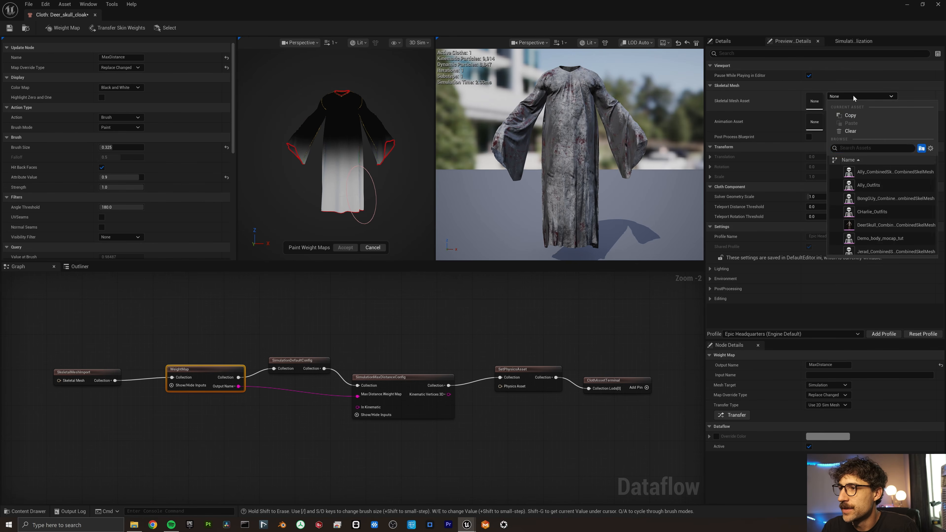
text(deer)
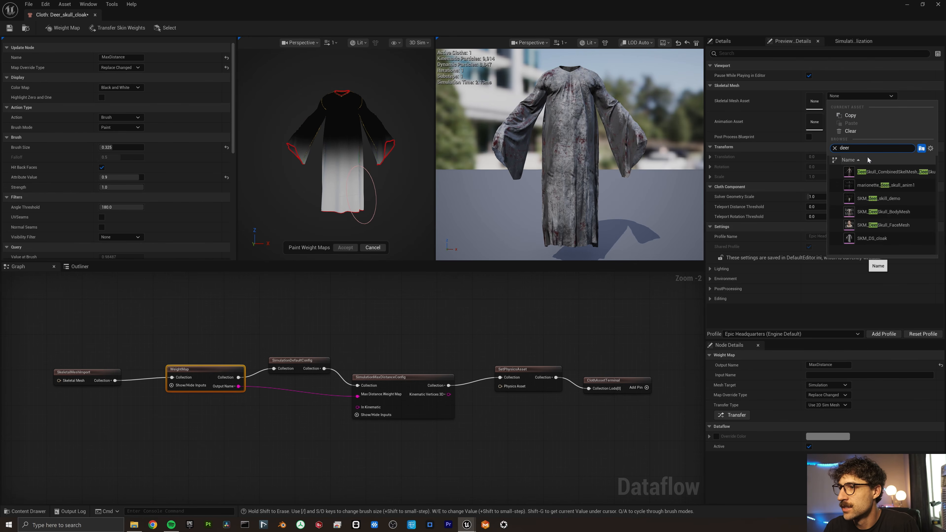
click(872, 174)
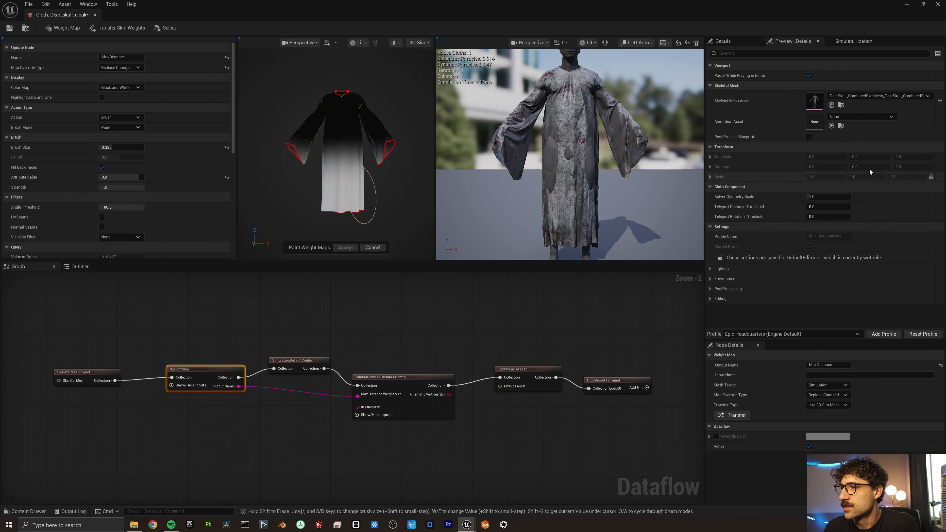
click(861, 117)
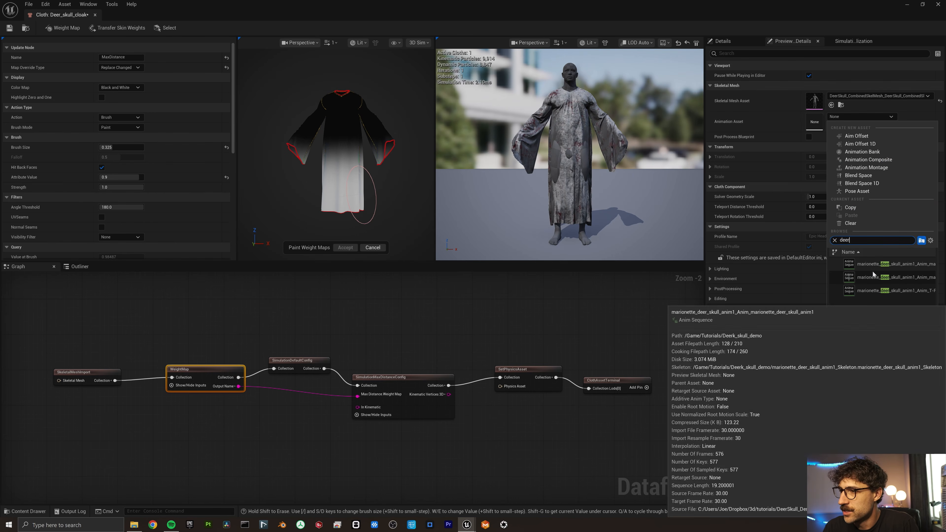
click(886, 277)
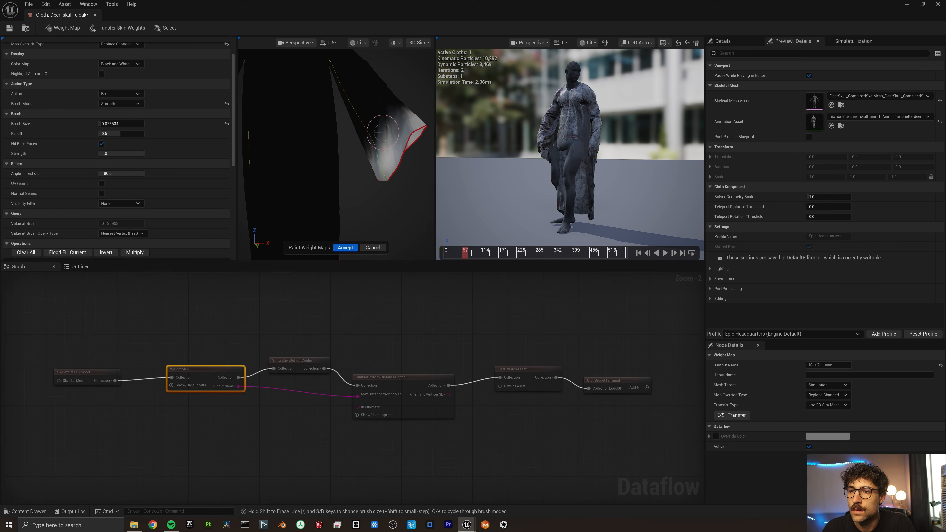
Paint and smooth the cloak hem's MaxDistance weights with a larger brush, then accept them.
click(123, 104)
click(123, 118)
scroll(321, 169, up, 3)
key(bracketright)
key(bracketright)
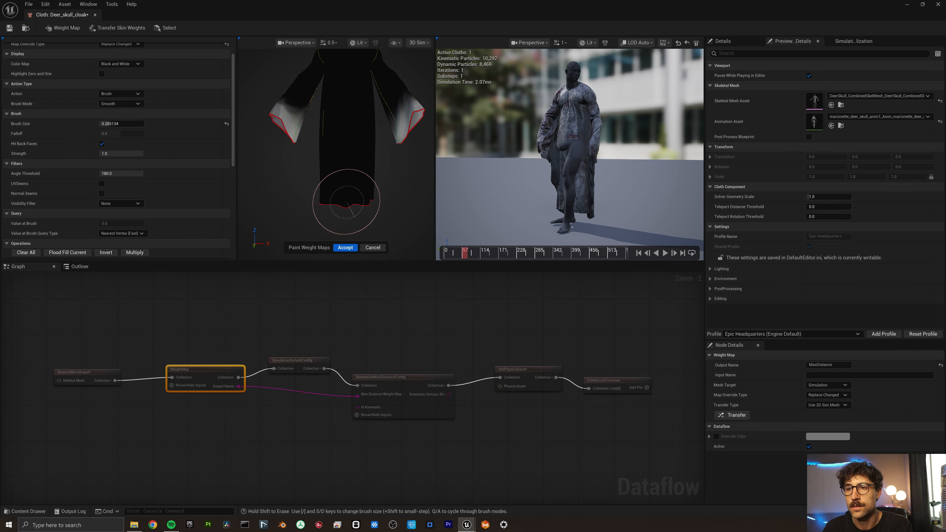
click(123, 111)
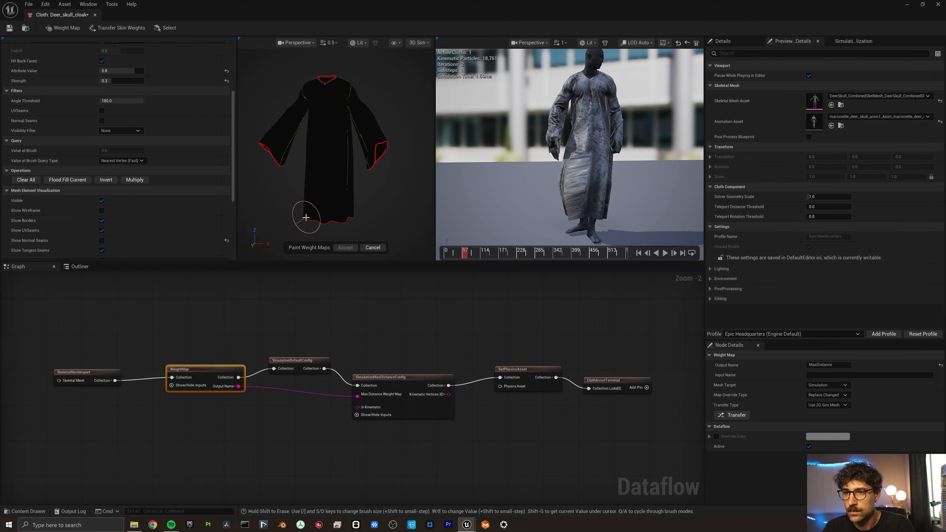
drag(306, 218, 344, 208)
alt+drag(345, 209, 368, 198)
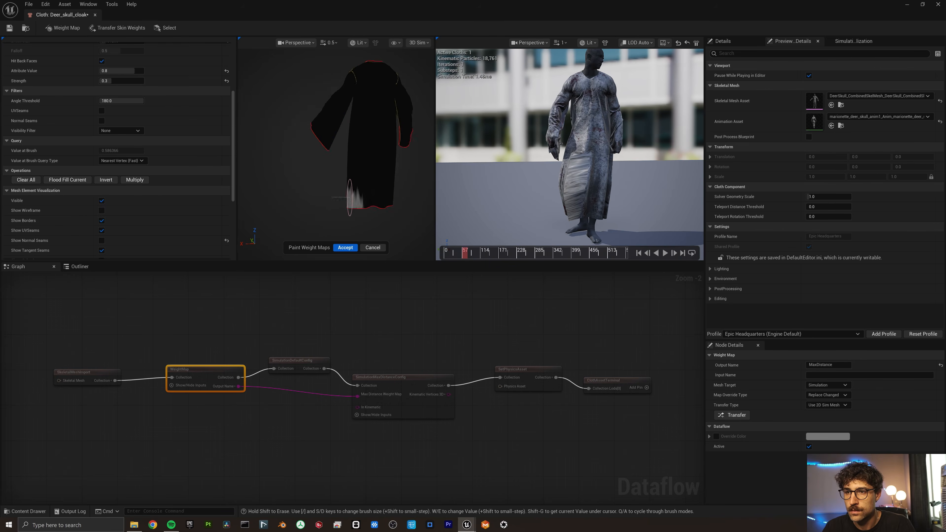
scroll(401, 205, up, 3)
click(348, 247)
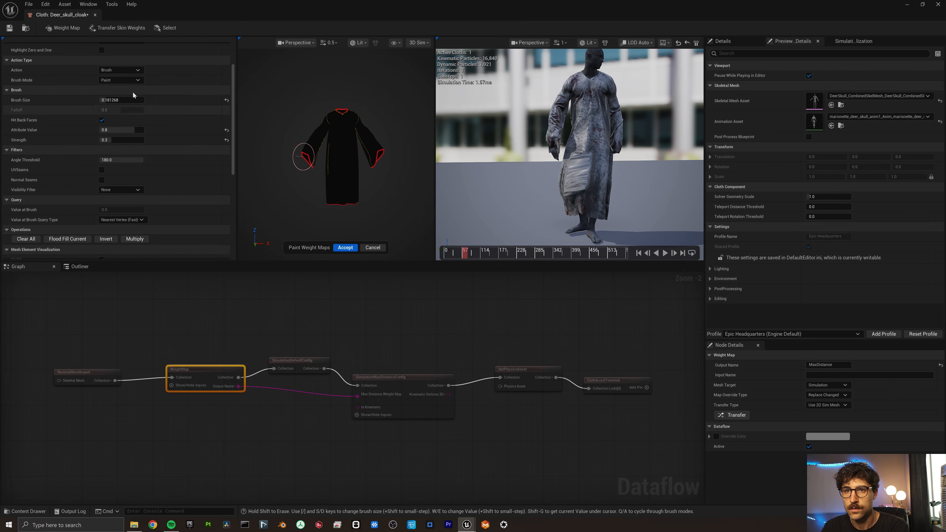
Fill the cloak with a single weight value and paint weights onto the sleeves.
click(67, 209)
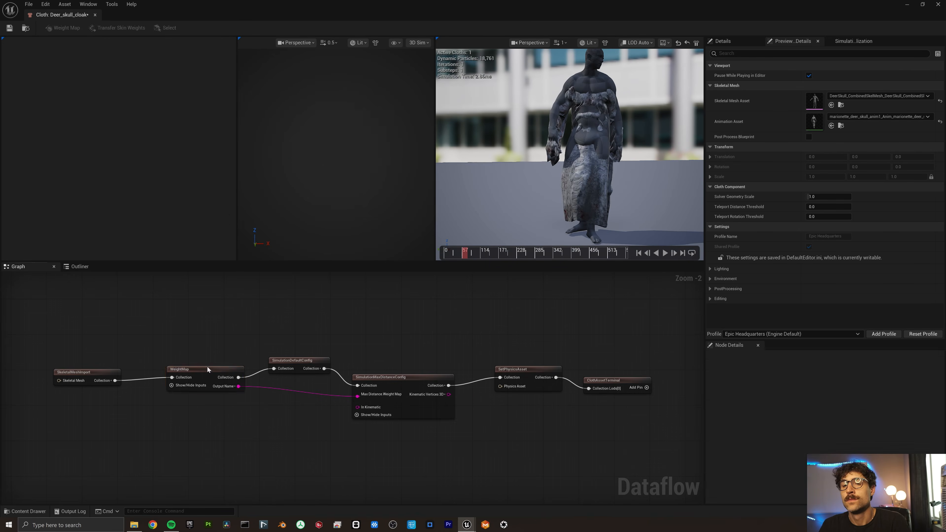
double_click(207, 370)
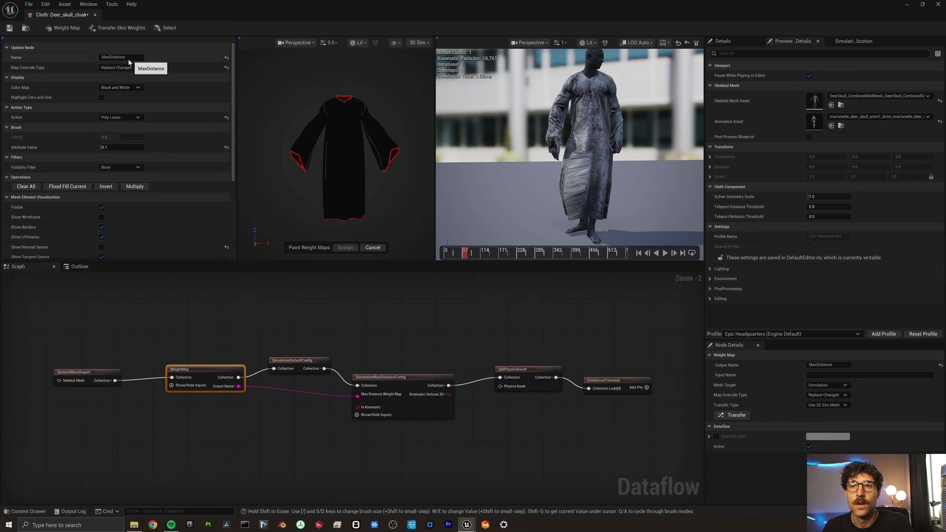
alt+drag(335, 193, 369, 205)
drag(108, 147, 112, 147)
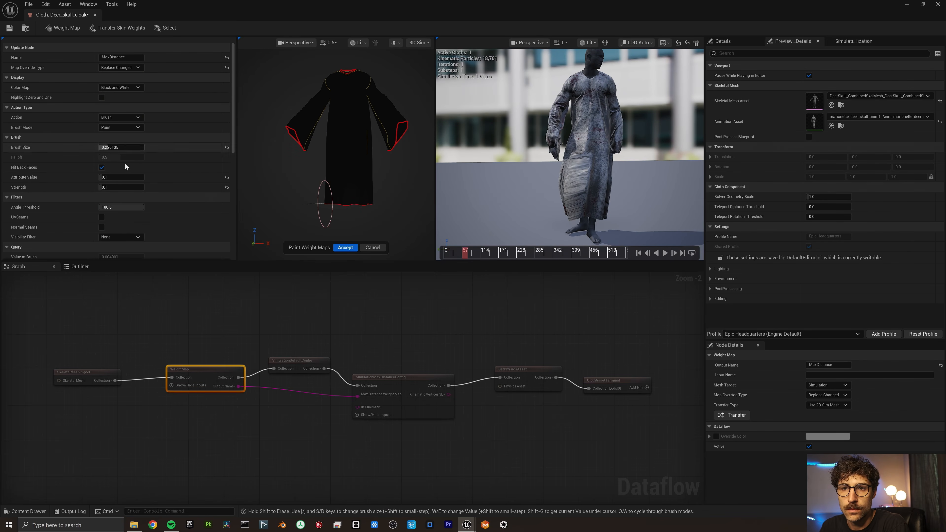
drag(338, 198, 369, 197)
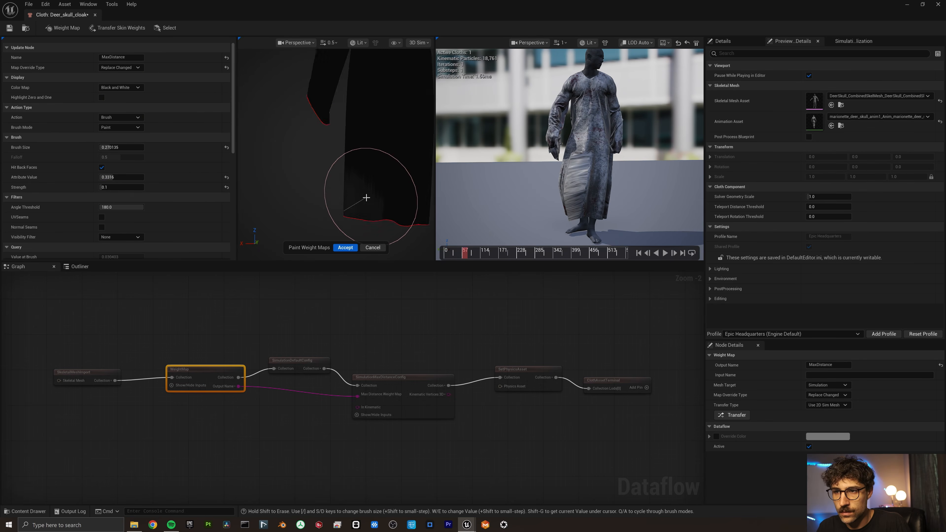
Finish the sleeve cuff weights, accept them, and test them in the preview animation.
scroll(366, 198, down, 3)
mouse_move(366, 197)
alt+mouse_down()
mouse_move(337, 192)
mouse_move(355, 182)
alt+mouse_up()
scroll(304, 154, up, 4)
scroll(304, 154, up, 4)
scroll(304, 154, down, 5)
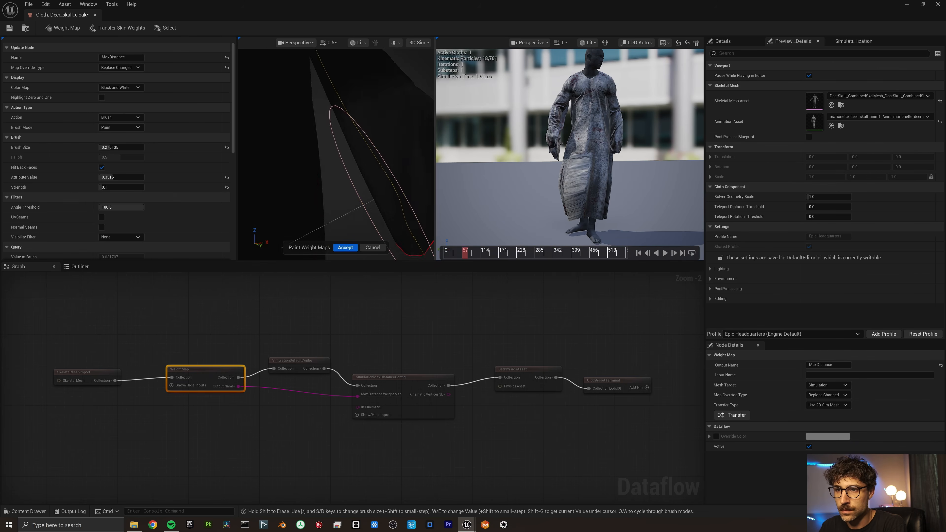
click(345, 247)
click(664, 252)
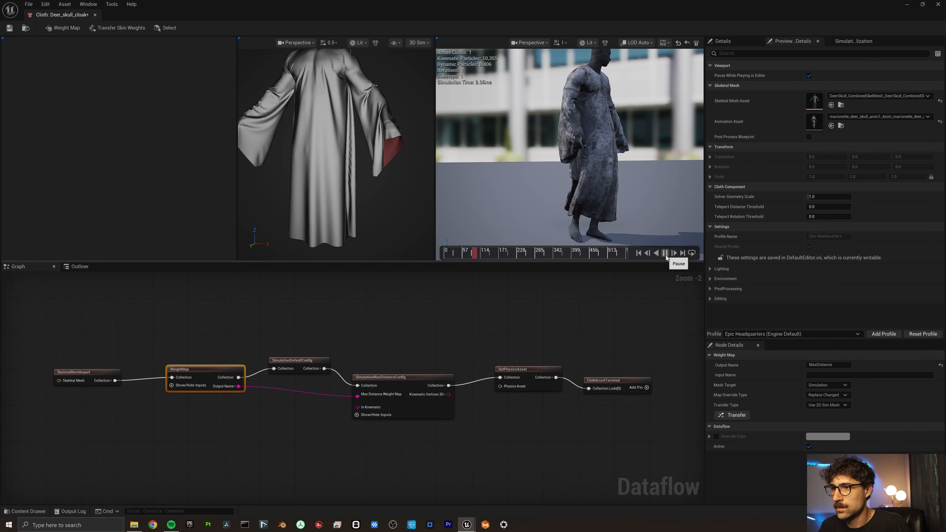
click(665, 253)
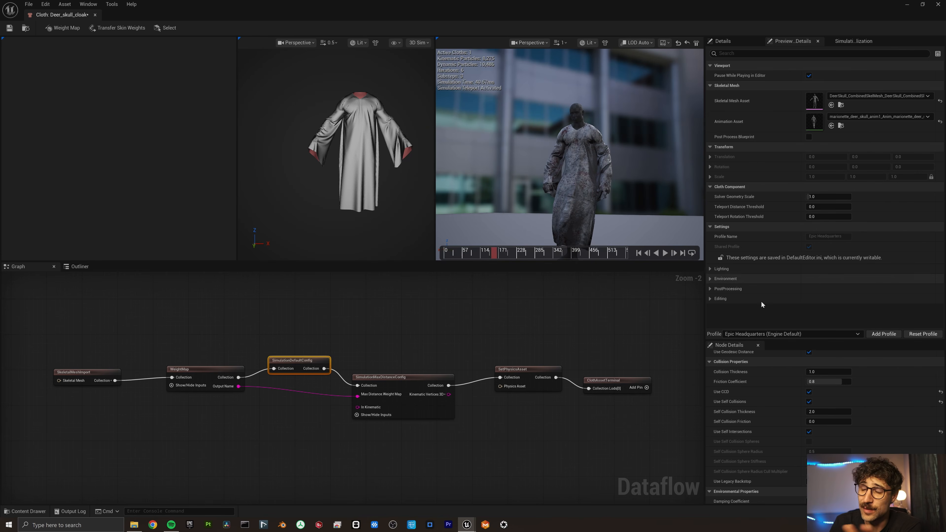
Save the cloak dataflow and cloth assets and return to the level editor.
key(ctrl+shift+s)
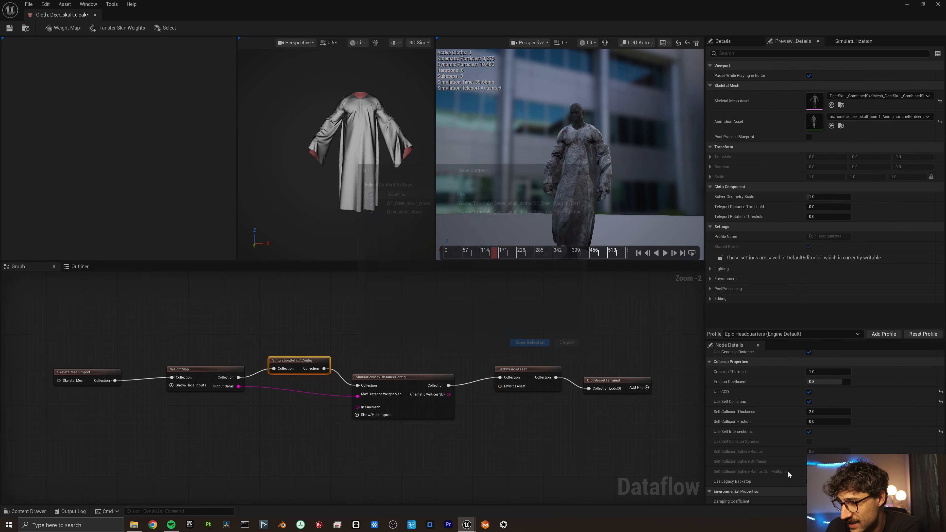
click(540, 348)
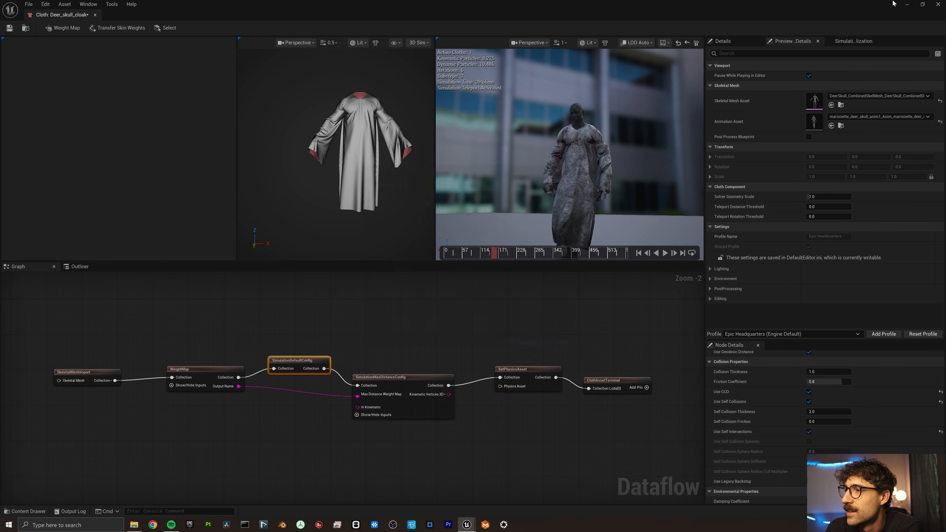
click(907, 5)
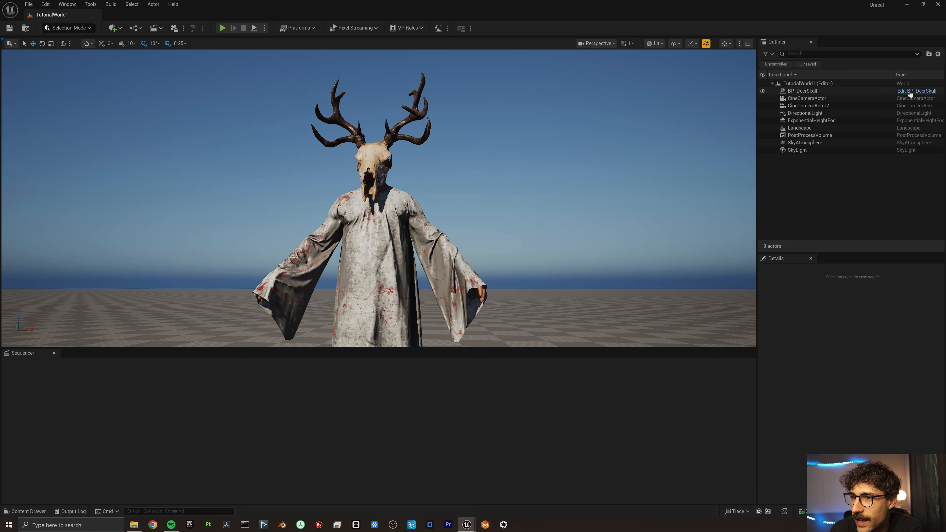
In BP_DeerSkull, add a Chaos Cloth component named cloak under Body, replacing SKM_DS_cloak.
click(912, 94)
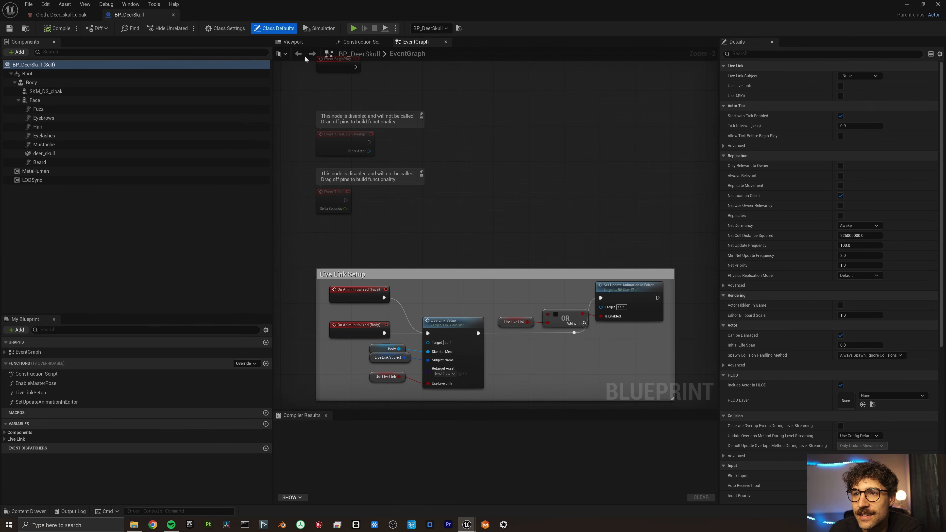
click(35, 85)
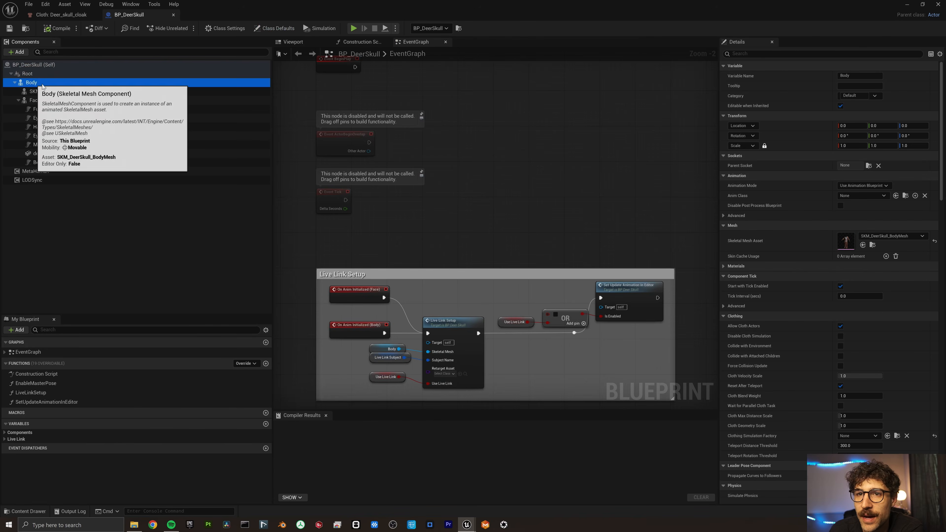
click(19, 53)
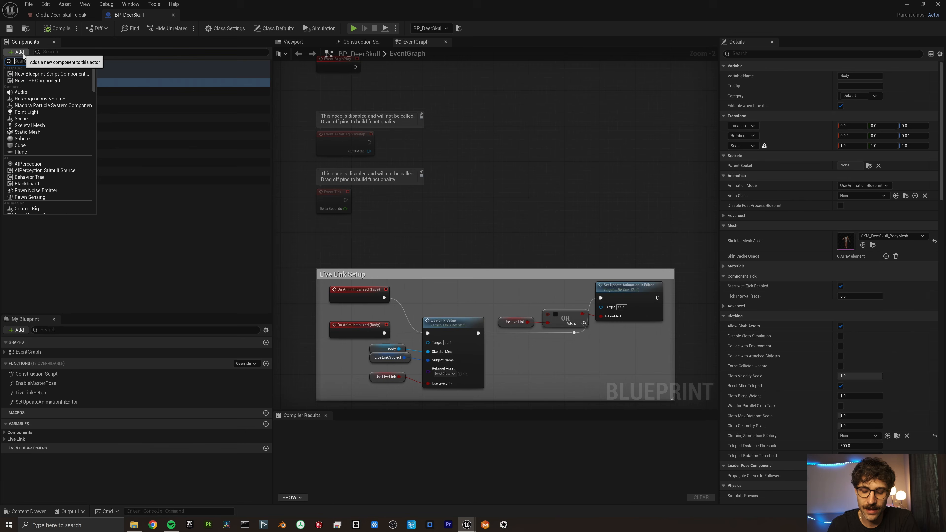
text(cloth)
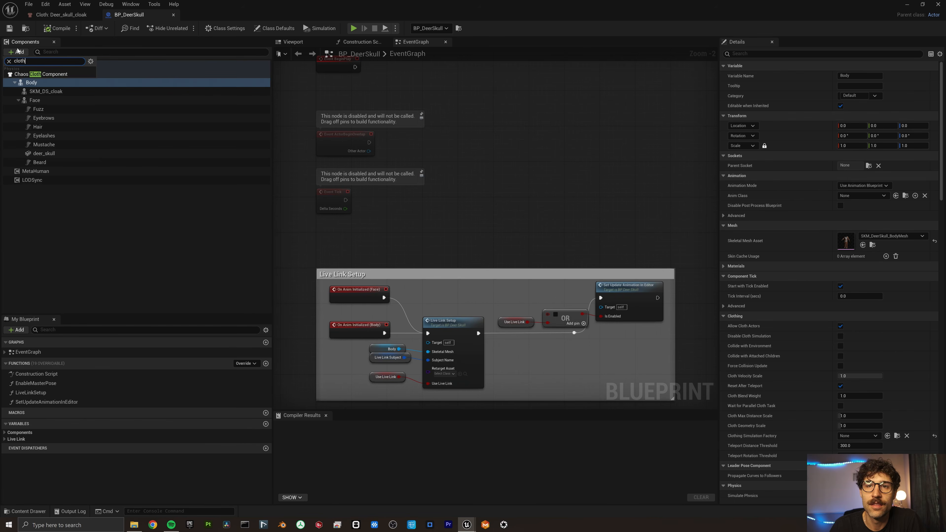
click(45, 74)
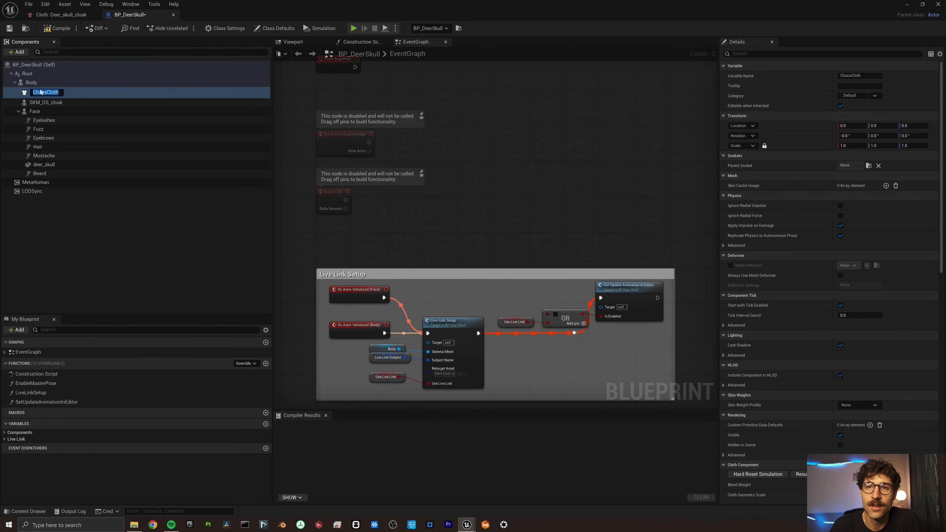
text(cloak)
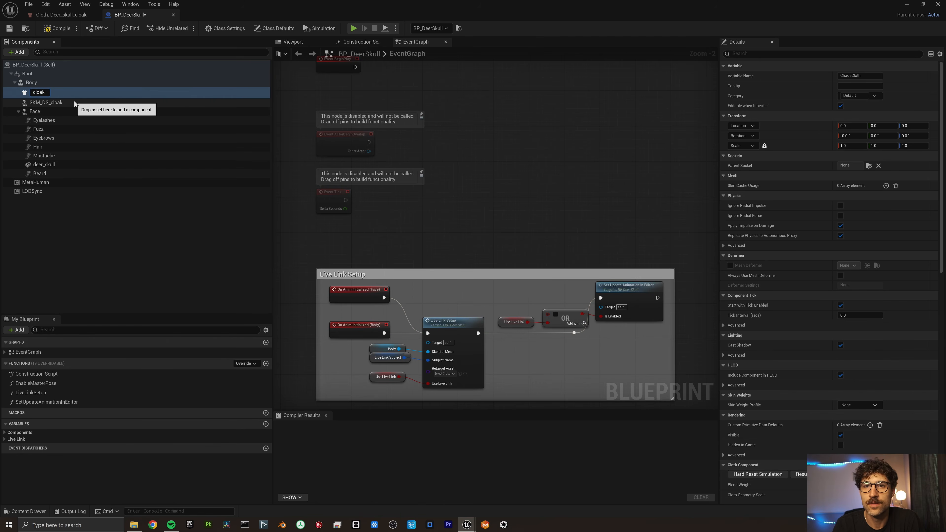
key(Return)
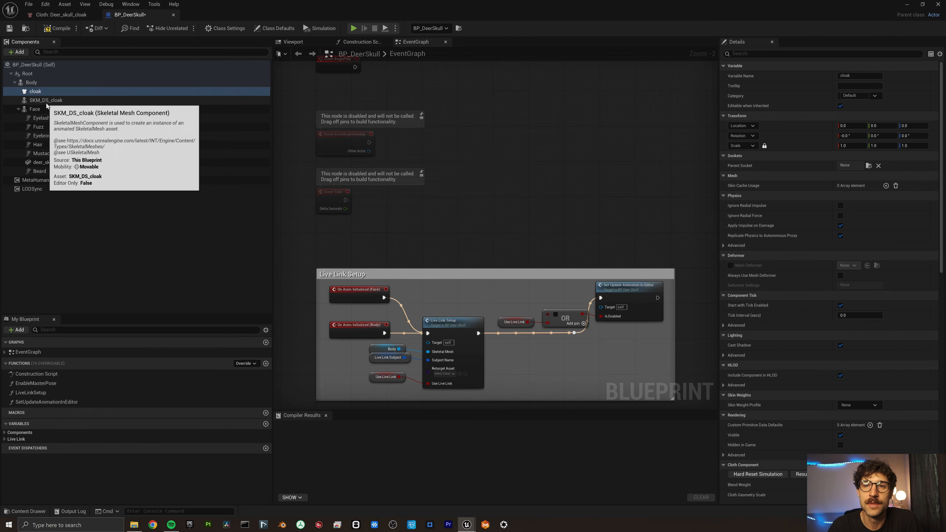
click(46, 100)
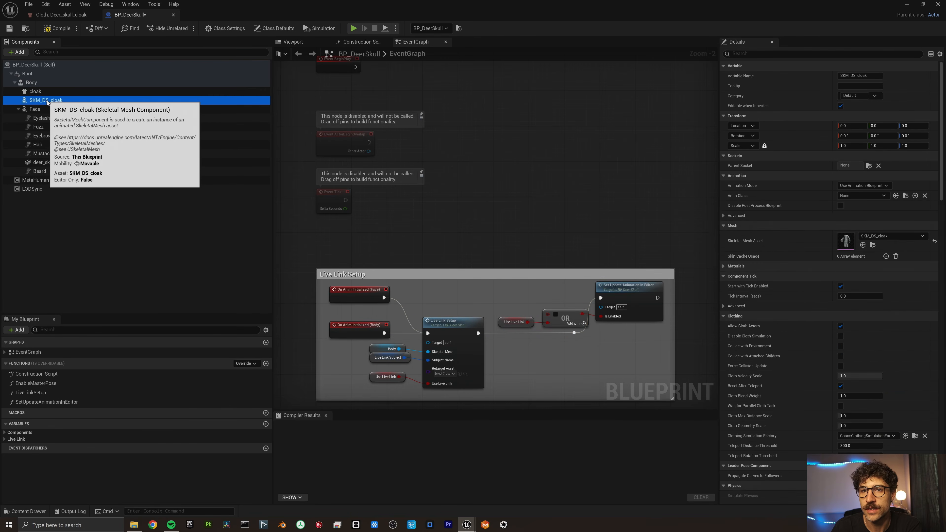
key(Delete)
Assign Deer_skull_cloak as the cloak component's cloth asset and compile the blueprint.
click(47, 92)
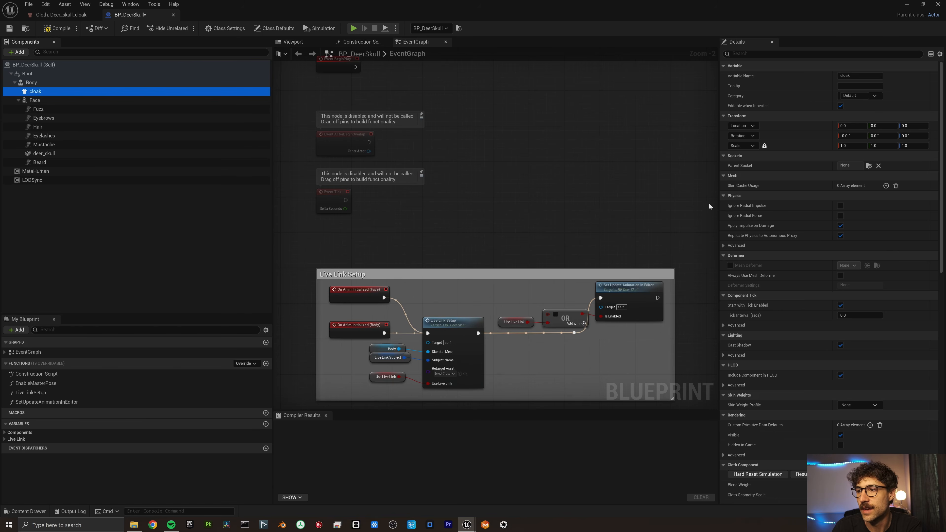
scroll(772, 245, down, 10)
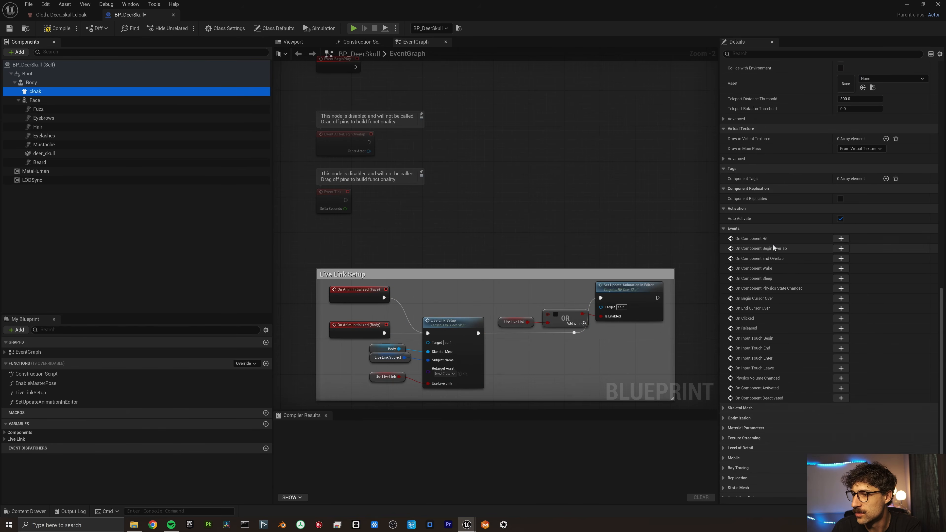
scroll(799, 173, up, 10)
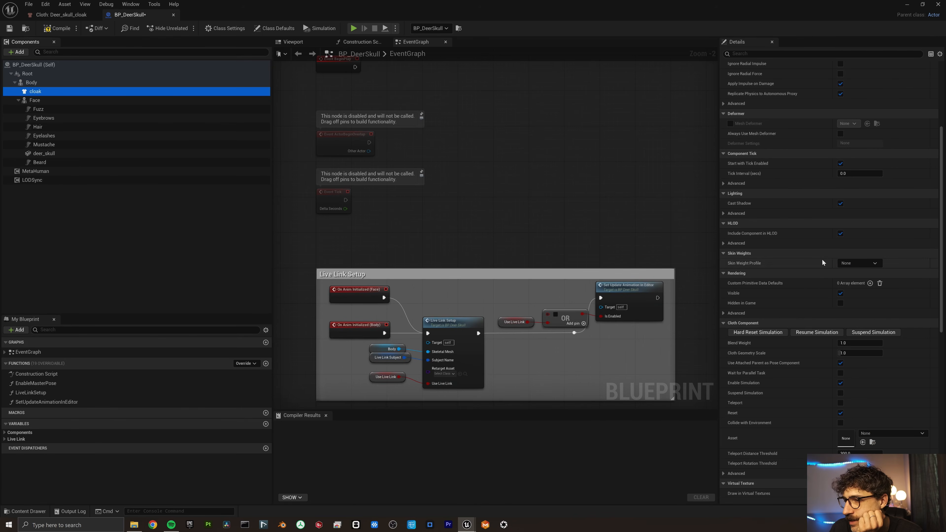
click(883, 432)
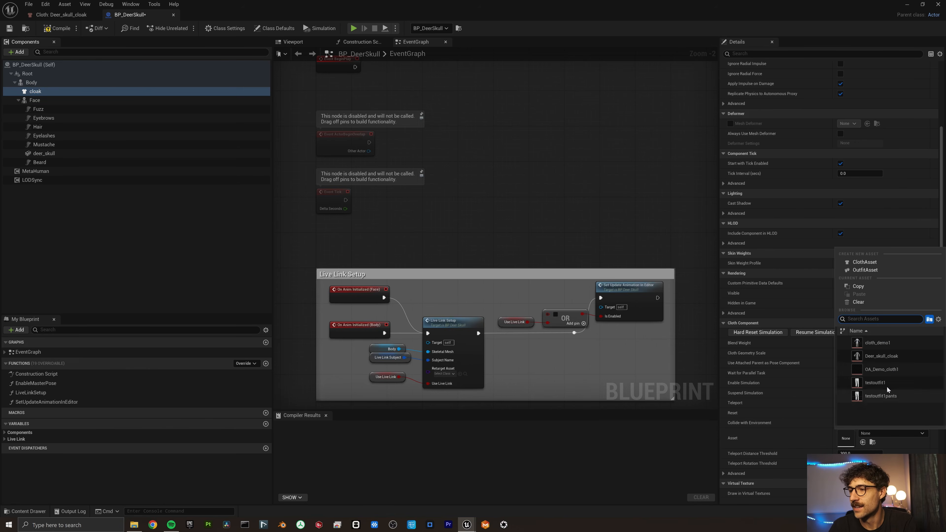
click(893, 356)
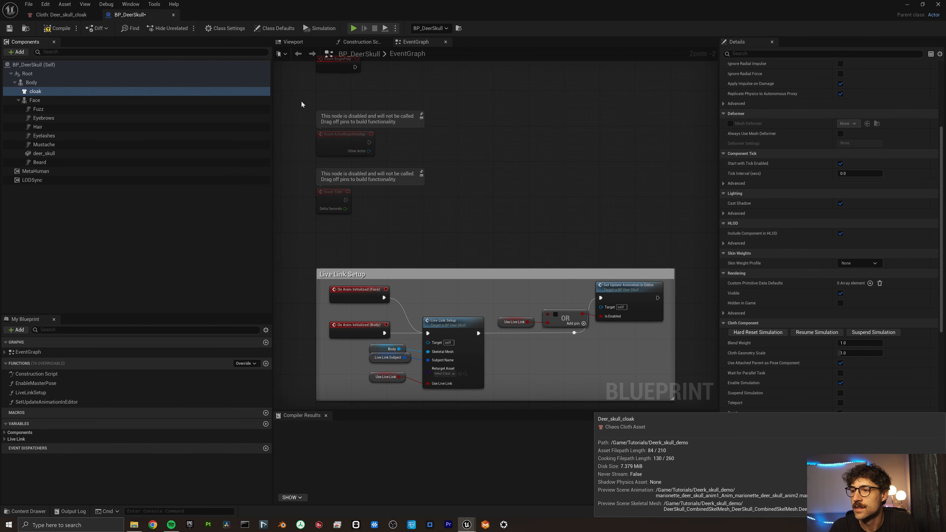
click(293, 43)
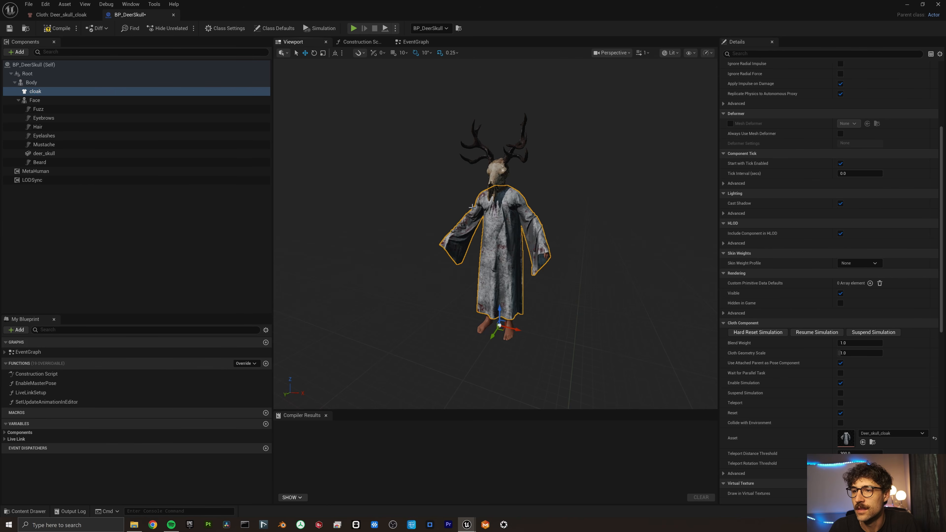
click(59, 29)
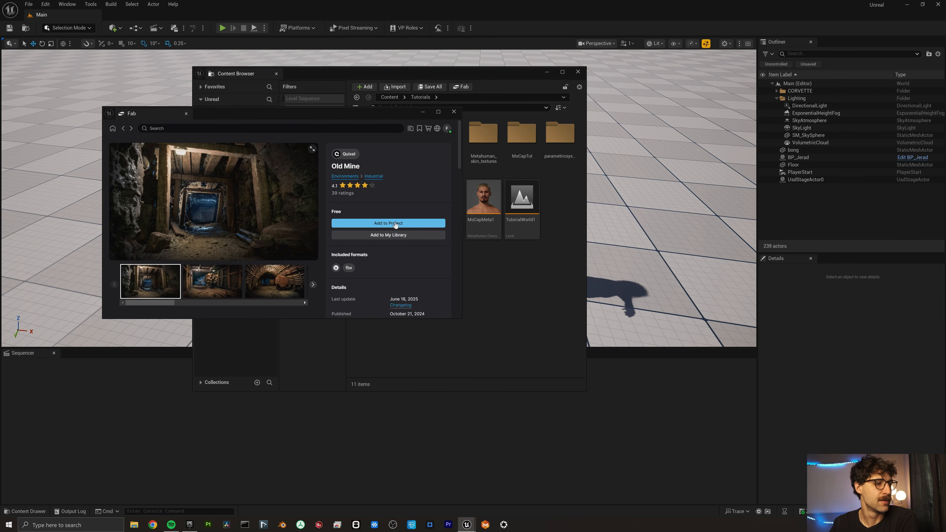
Add the Old Mine environment from Fab and open Scene_OldMine's Industrial_OldMine level.
click(212, 281)
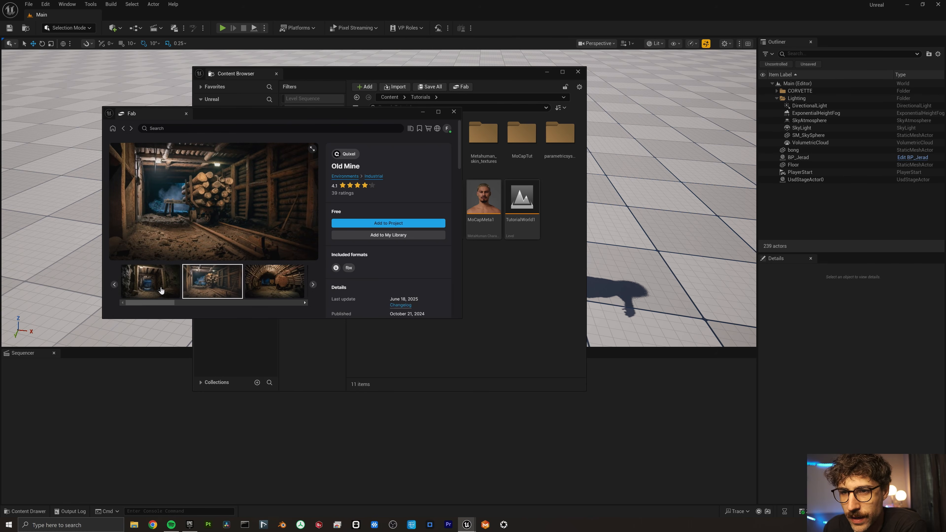
click(151, 282)
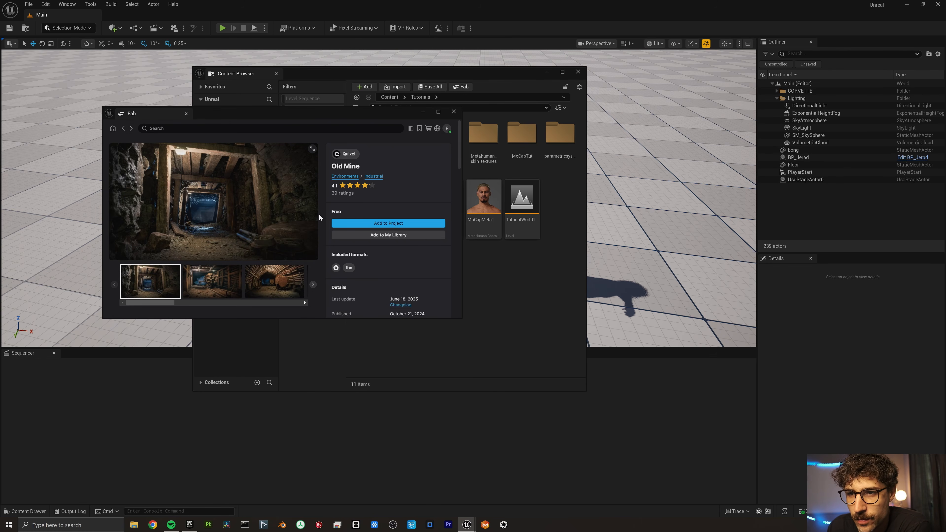
click(364, 223)
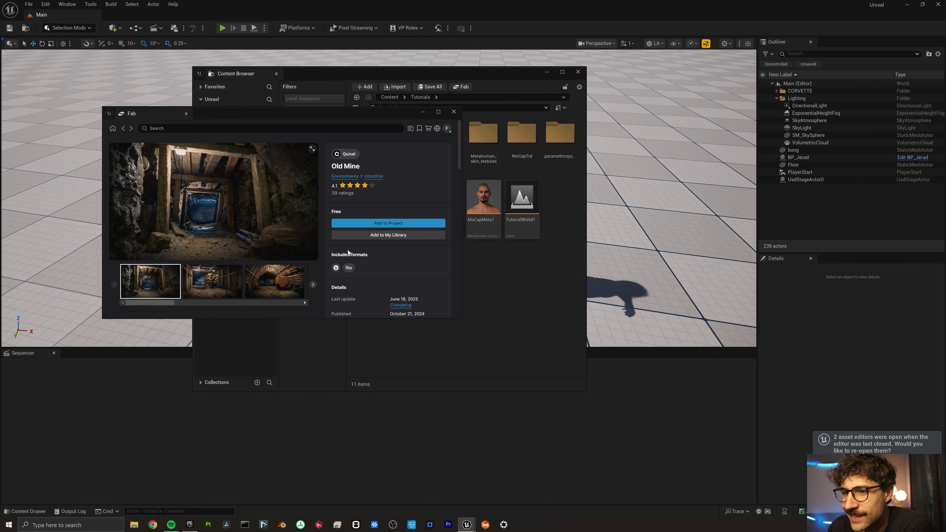
double_click(406, 134)
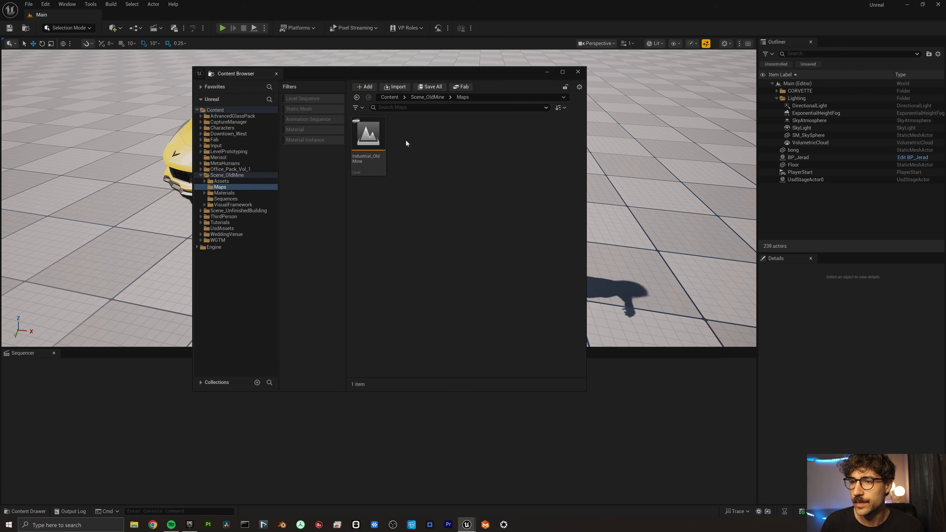
double_click(360, 129)
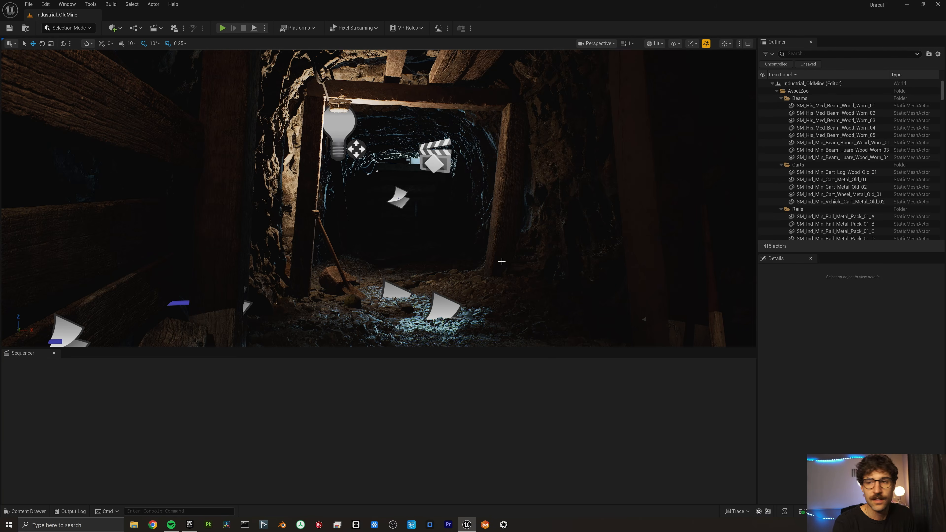
mouse_move(520, 261)
right_down()
mouse_move(483, 263)
mouse_move(507, 261)
right_up()
Place BP_DeerSkull from the MetaHumans DeerSkull folder into the mine tunnel.
key(ctrl+space)
click(454, 209)
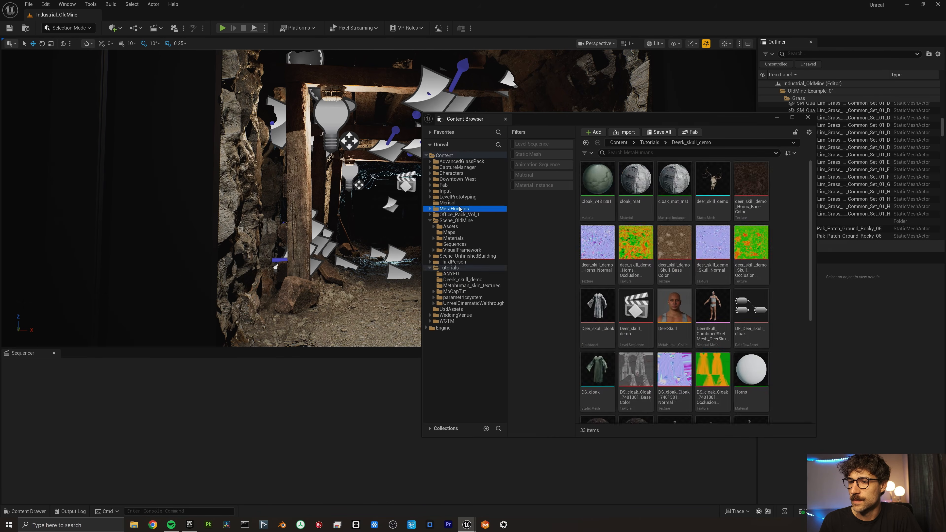
double_click(703, 186)
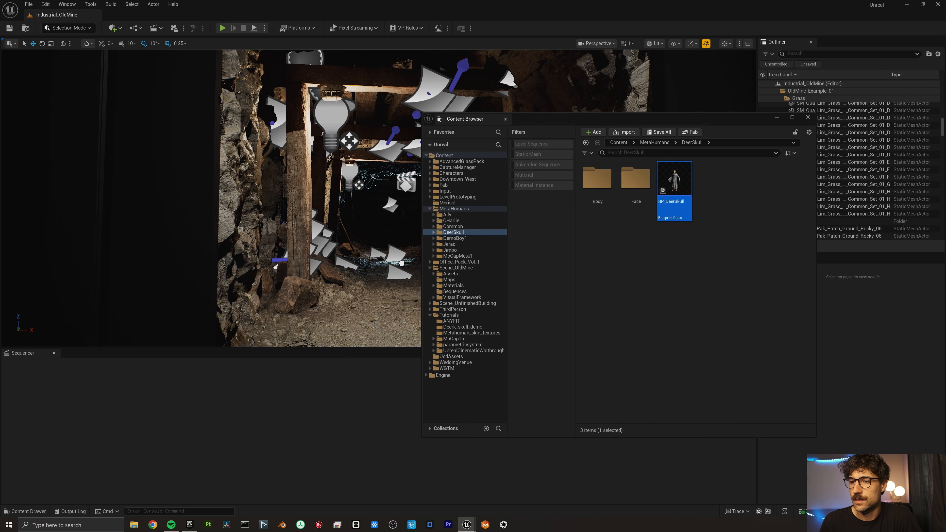
drag(385, 282, 382, 265)
Create a Deer_skull_demo1 level sequence in the deer skull demo folder and open it.
click(463, 327)
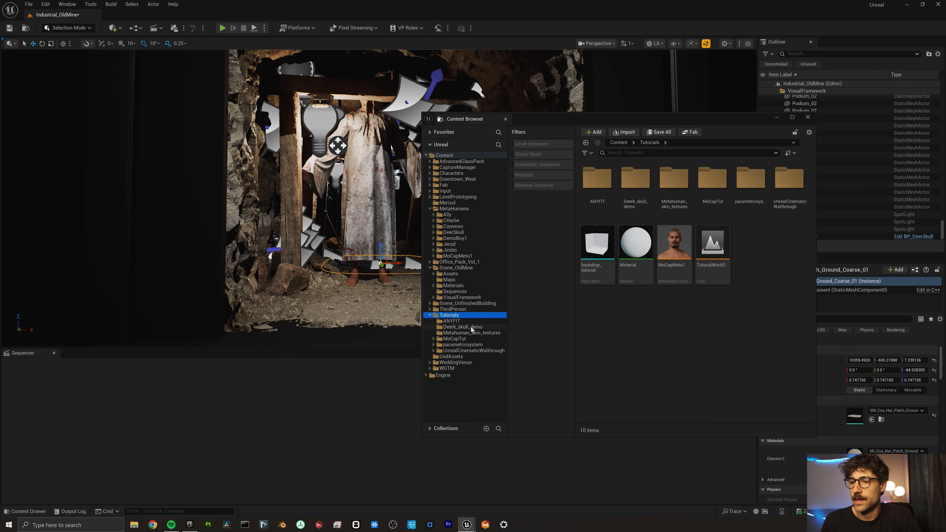
scroll(691, 336, down, 1)
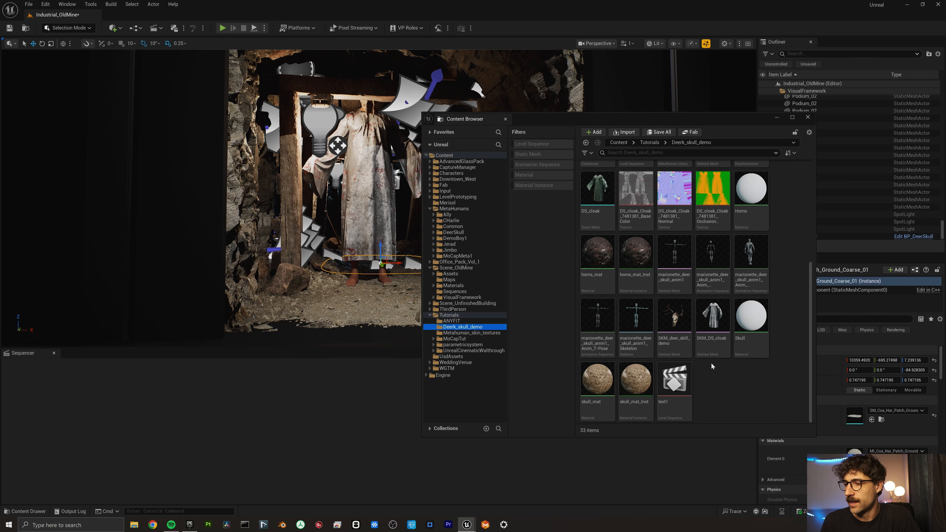
click(674, 380)
scroll(785, 373, up, 1)
right_click(789, 373)
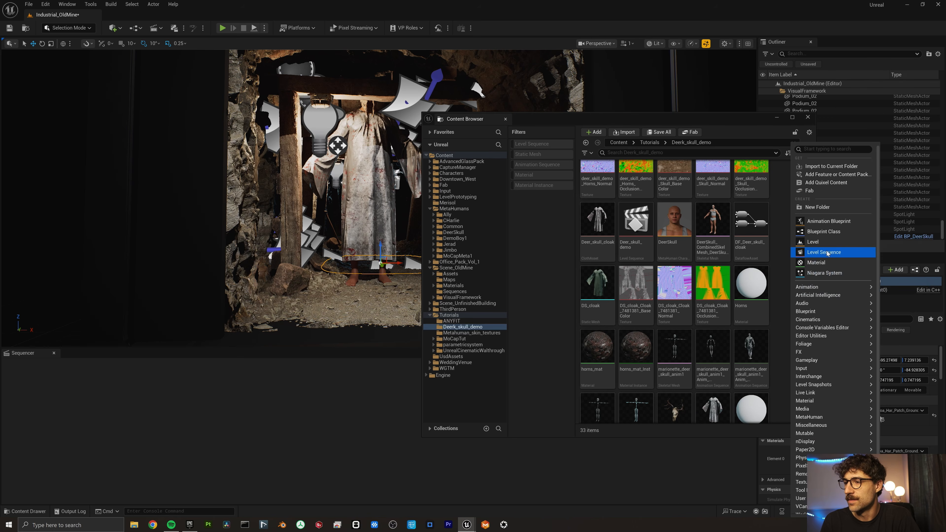
click(820, 253)
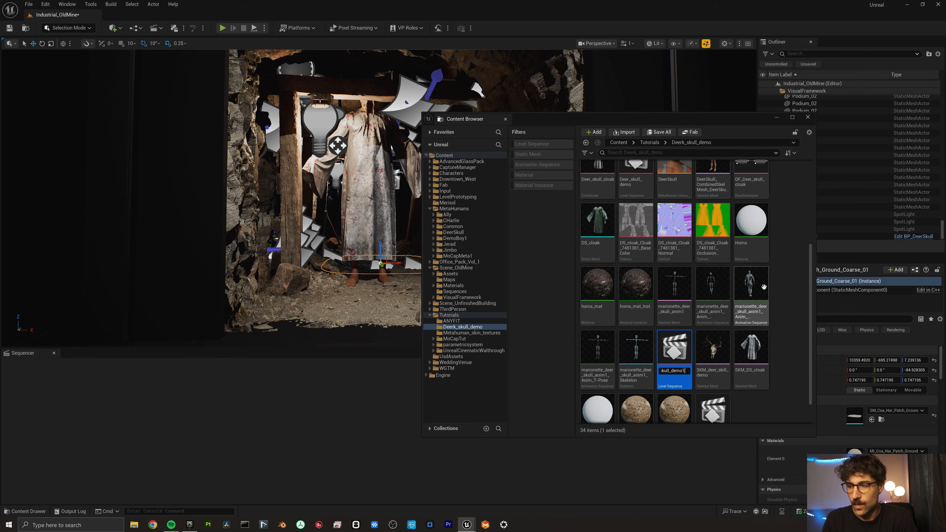
key(Return)
double_click(673, 183)
Add BP_DeerSkull as an actor track in the Deer_skull_demo1 sequence.
click(379, 162)
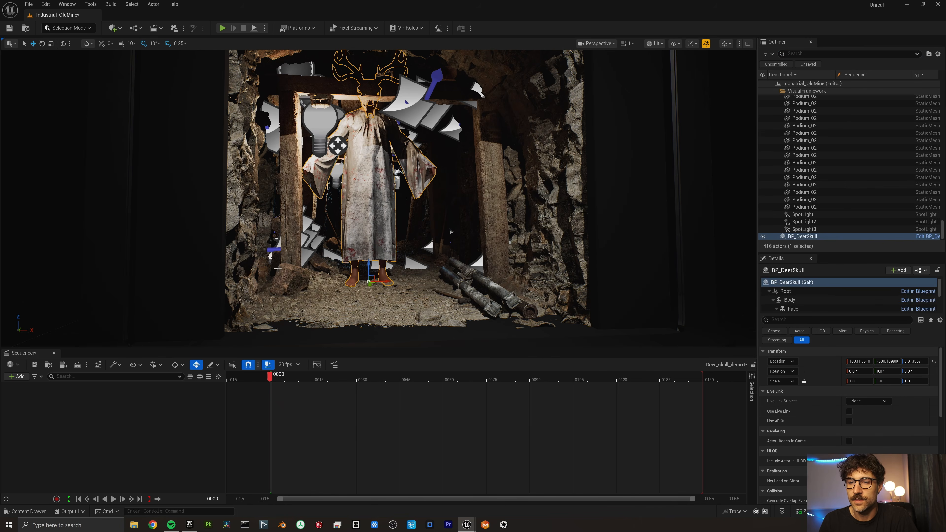
click(18, 377)
mouse_move(97, 235)
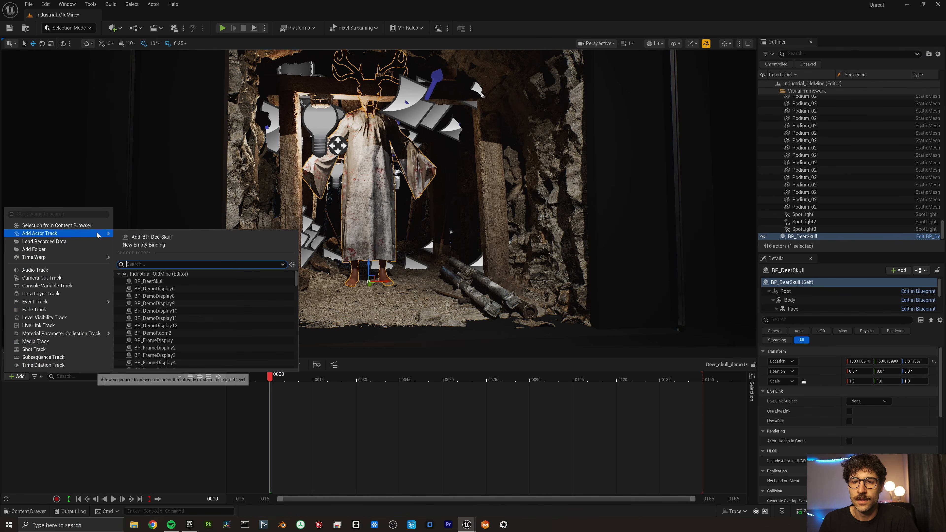
click(146, 237)
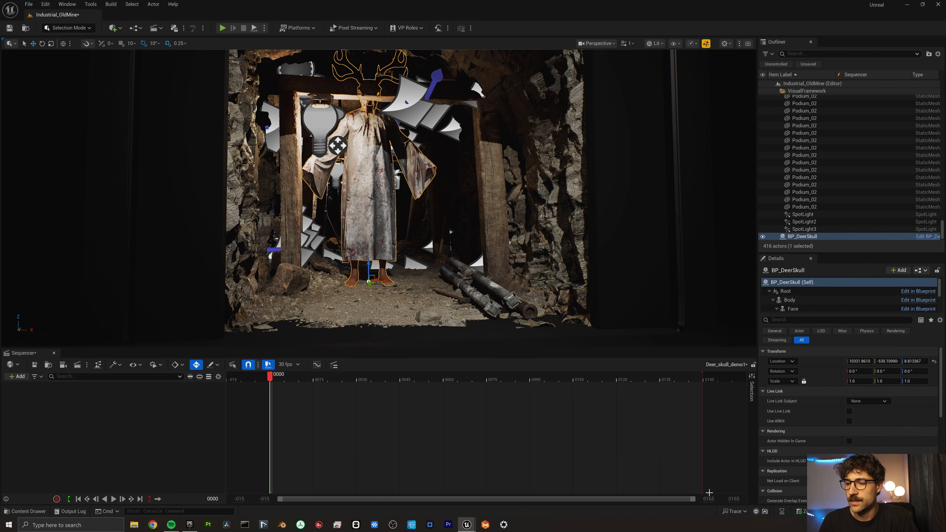
click(169, 173)
Place a cine camera snapped to the current view and move BP_DeerSkull deeper into the tunnel.
click(114, 28)
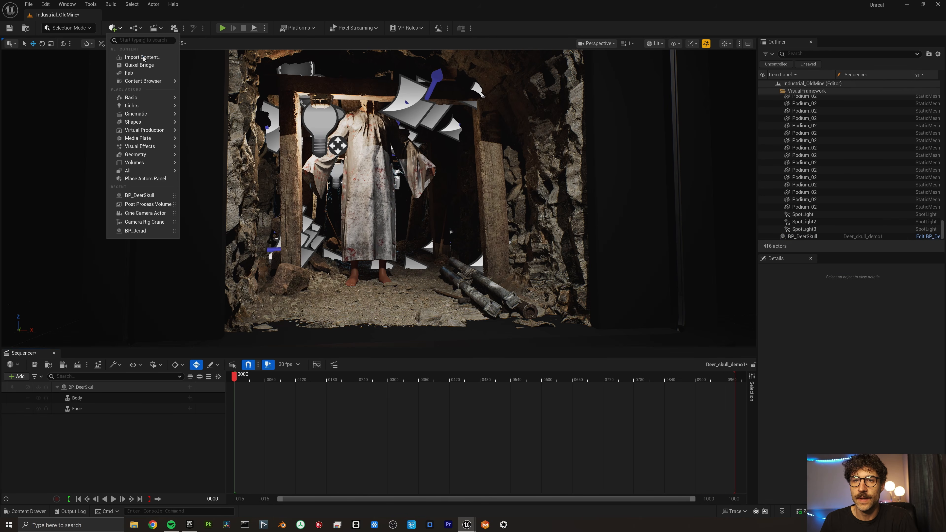
mouse_move(149, 113)
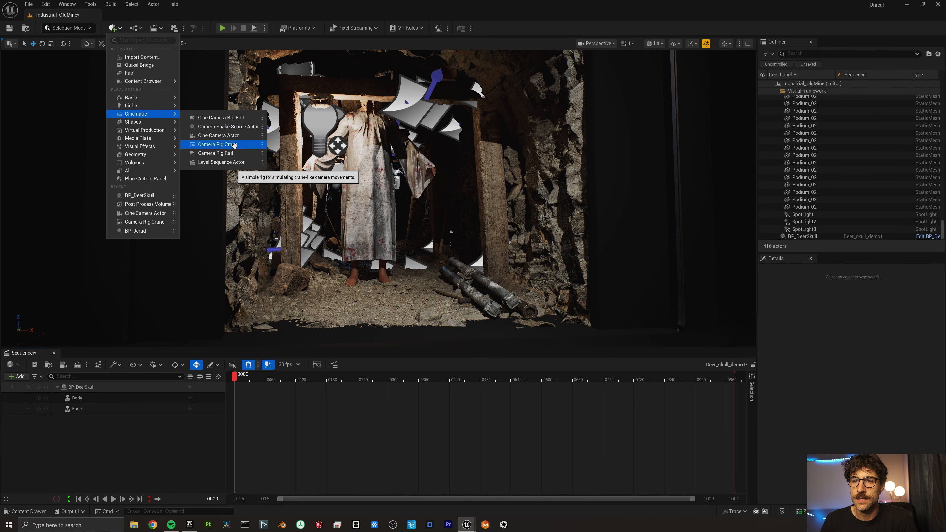
click(228, 136)
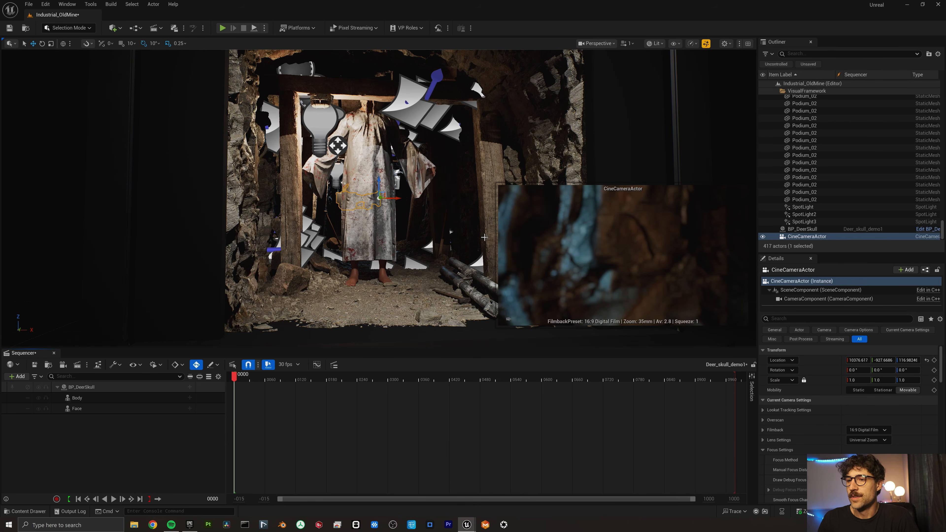
key(ctrl+shift+Home)
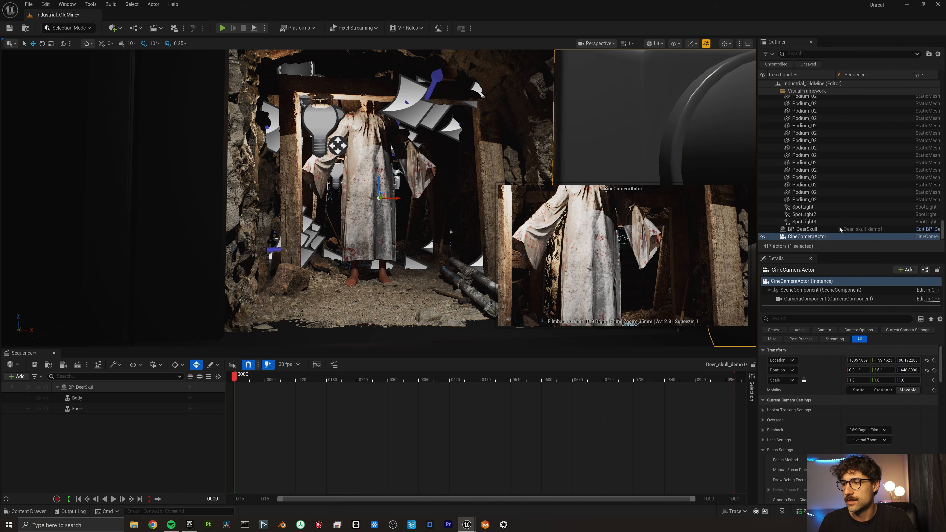
click(830, 229)
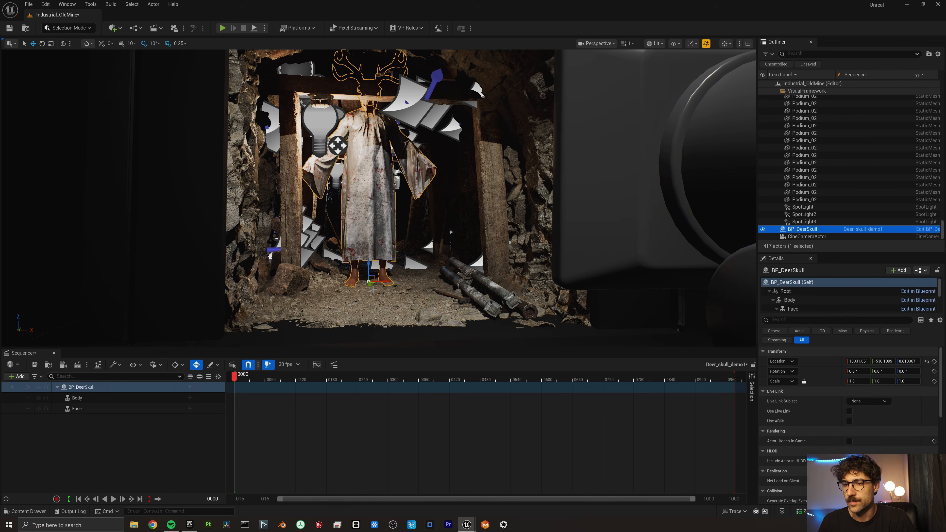
drag(372, 284, 361, 256)
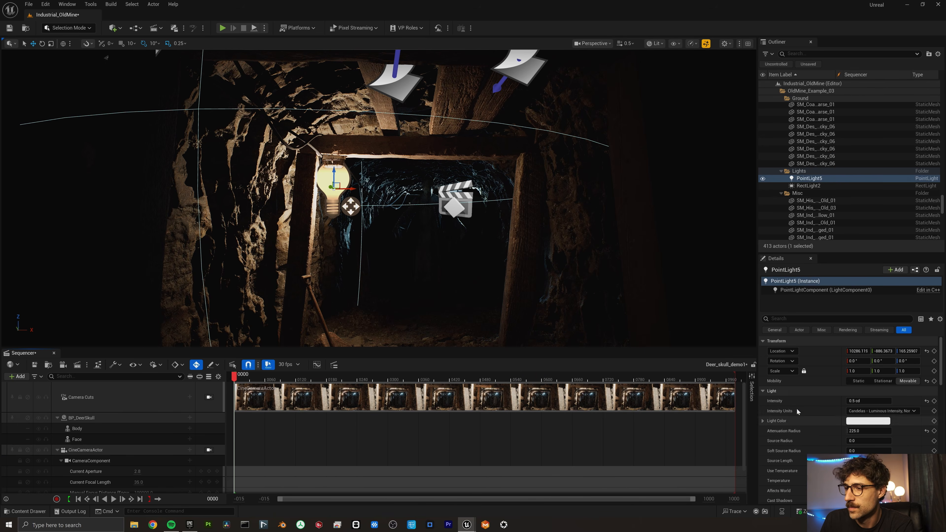
Tint PointLight5's Light Color from white to warm orange (FFC28AFF).
click(864, 420)
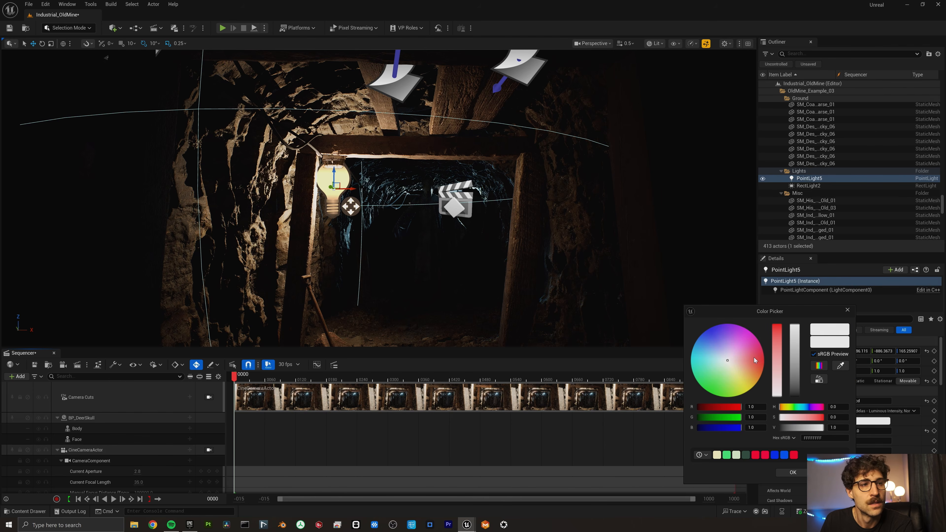
drag(755, 360, 733, 390)
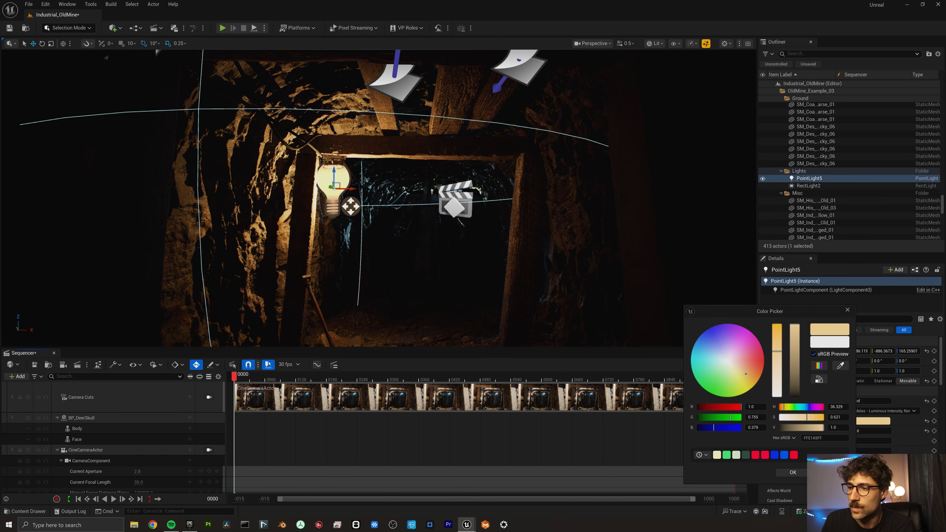
drag(745, 373, 752, 371)
click(415, 154)
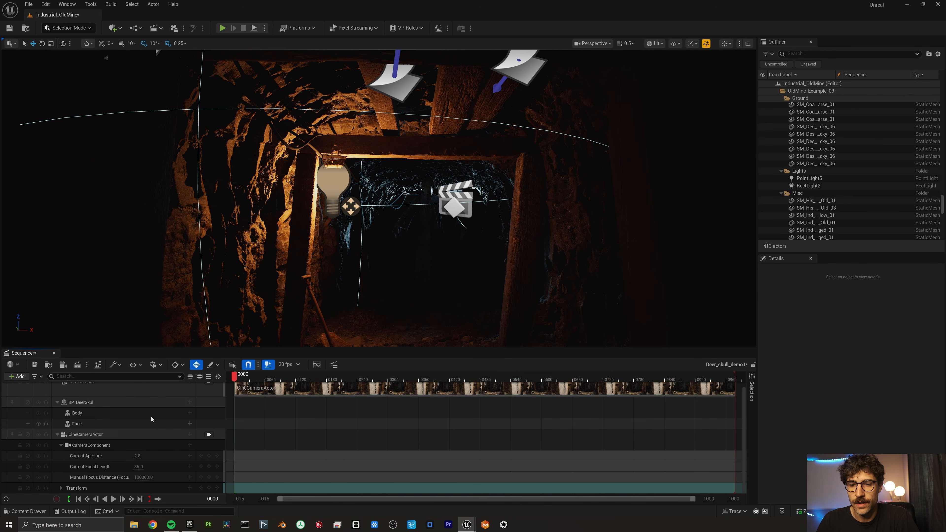
Add the marionette_deer_skull_anim1_Anim_marionette_deer_skull_anim2 animation to the Body track.
click(190, 412)
mouse_move(293, 61)
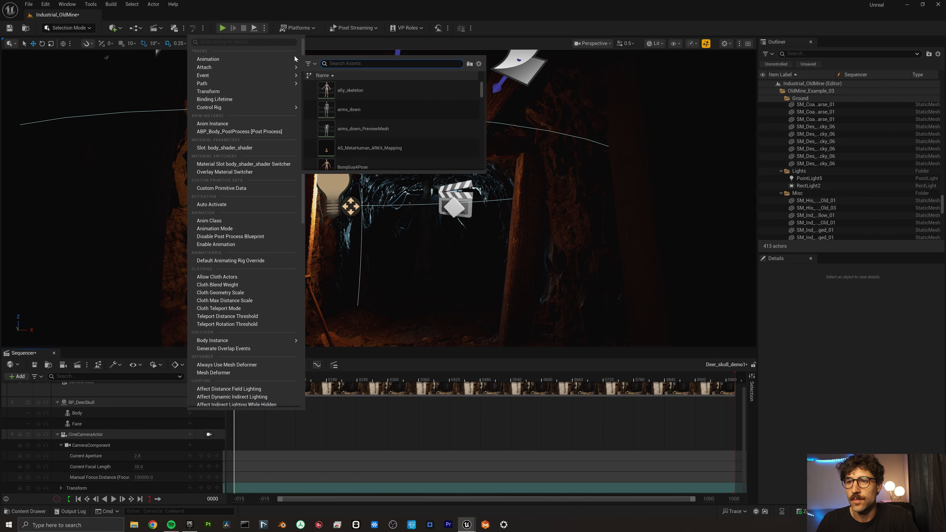
text(dee)
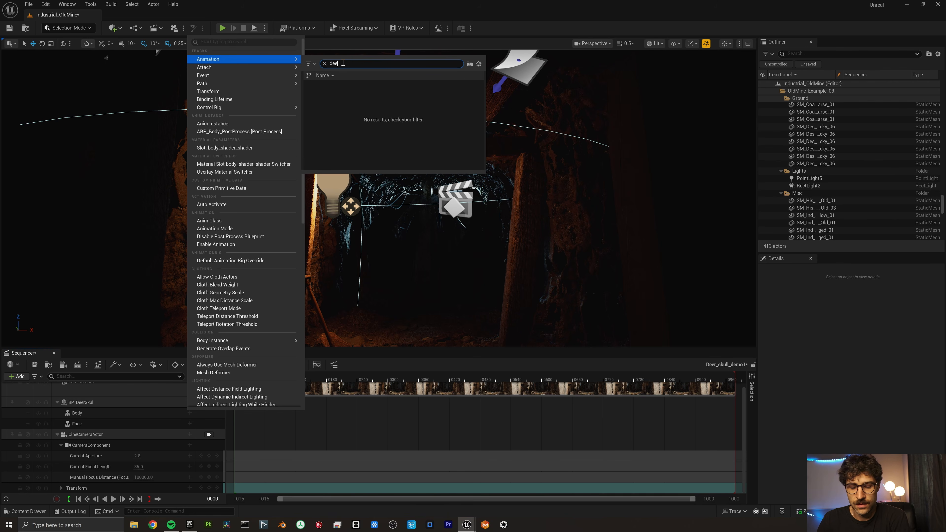
text(rr)
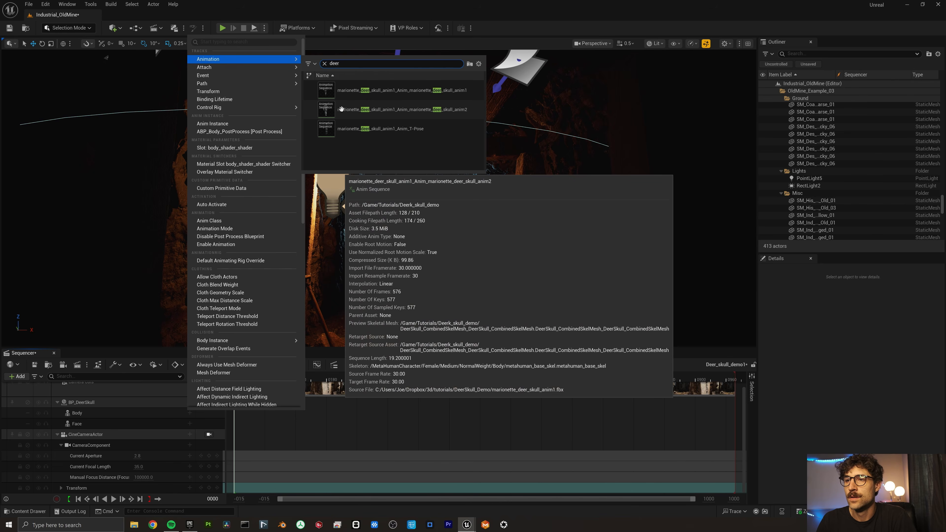
click(339, 109)
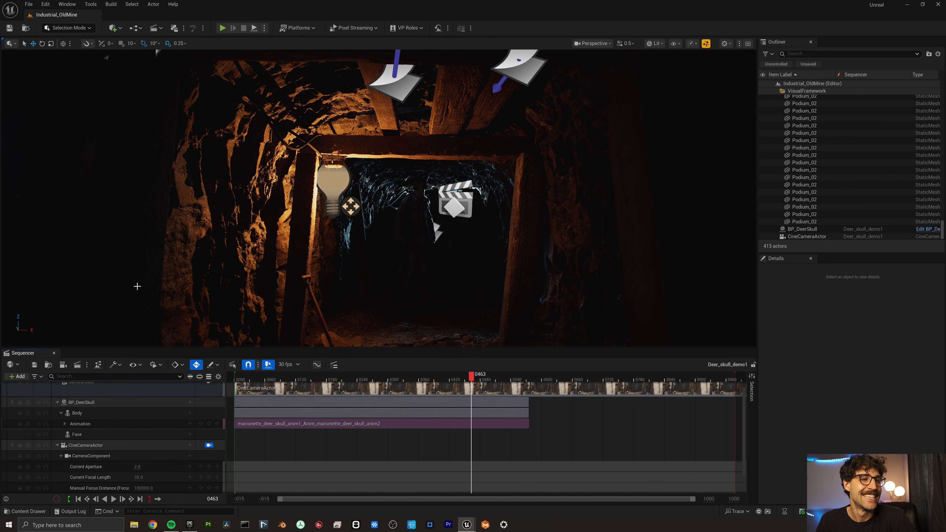
Key the cine camera's Location and Rotation at frame 0.
scroll(157, 440, down, 1)
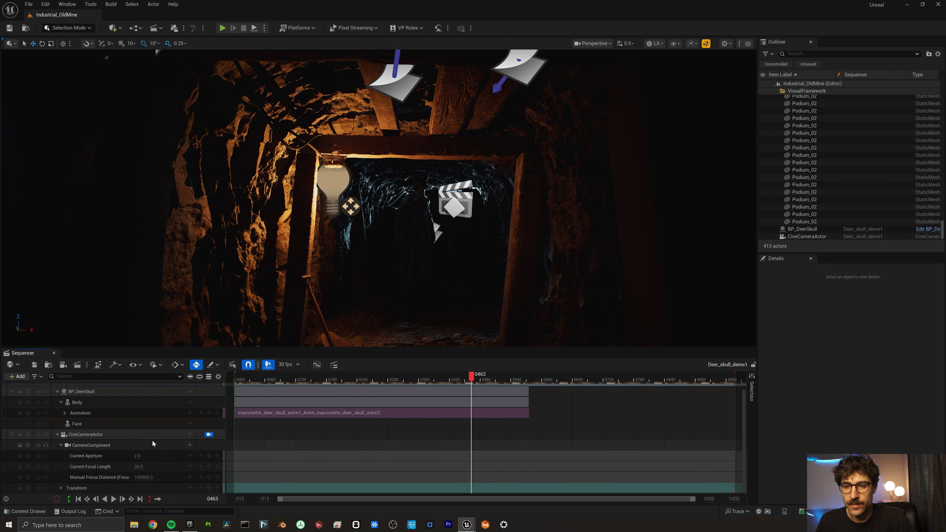
click(90, 434)
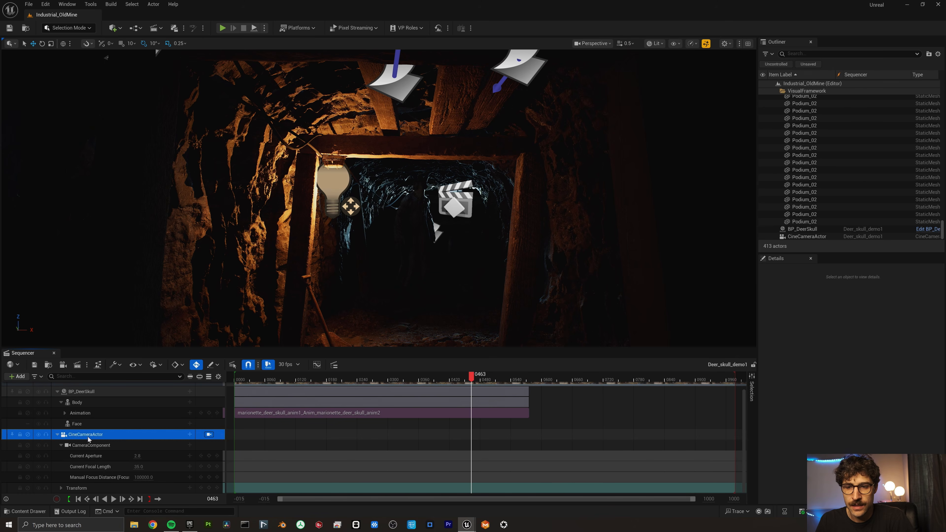
click(61, 488)
click(241, 380)
drag(241, 379, 234, 379)
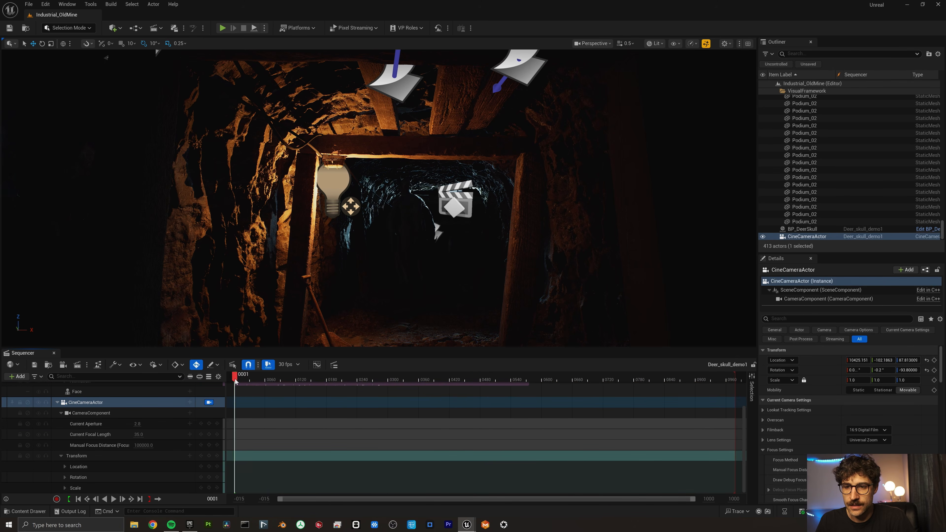
click(167, 466)
click(209, 476)
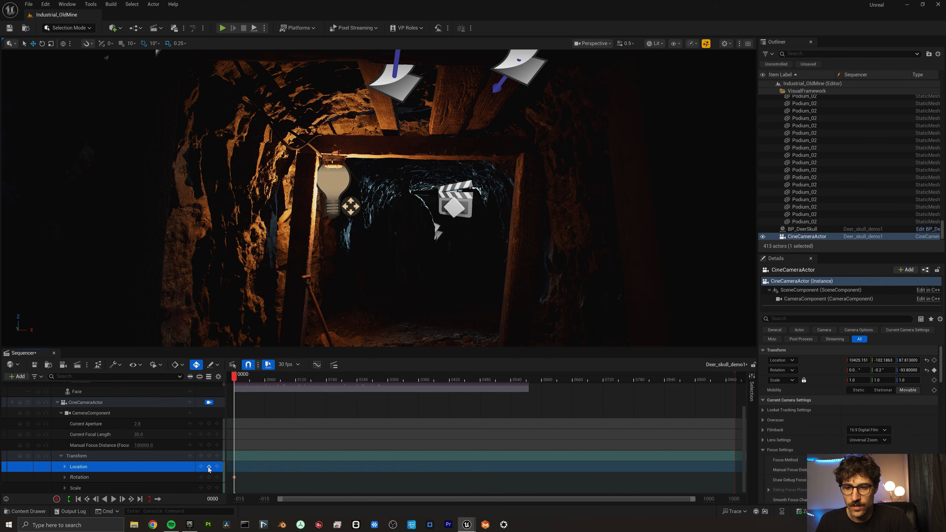
click(209, 467)
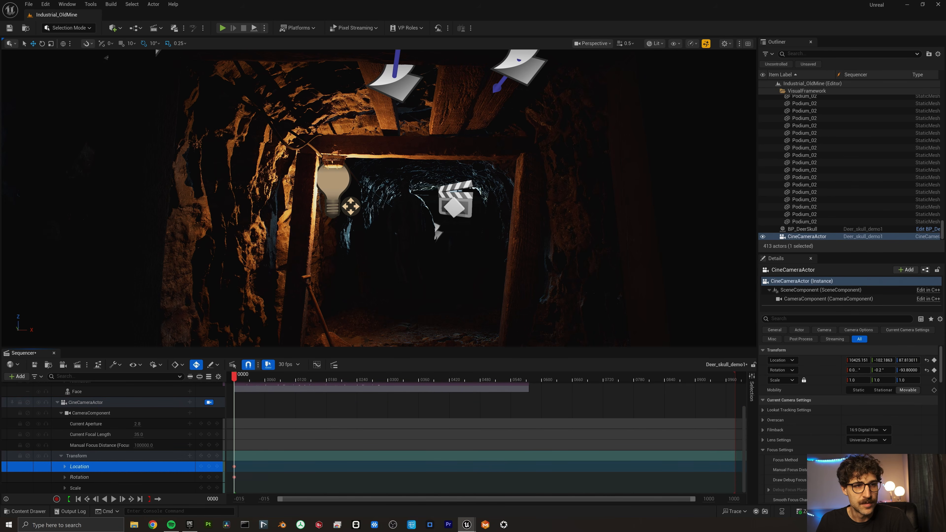
Undo trial keys at frame 573, then lower the camera's starting height at frame 0.
drag(521, 379, 530, 379)
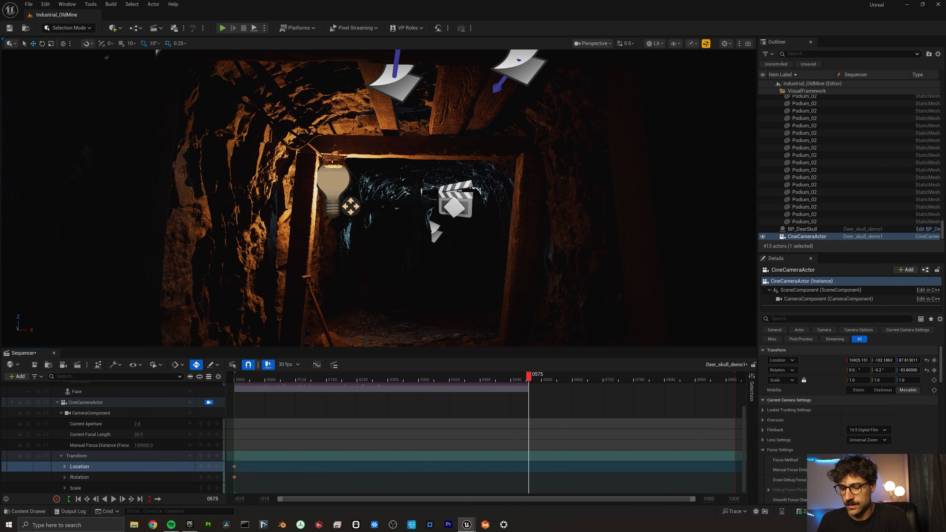
key(Left)
key(Left)
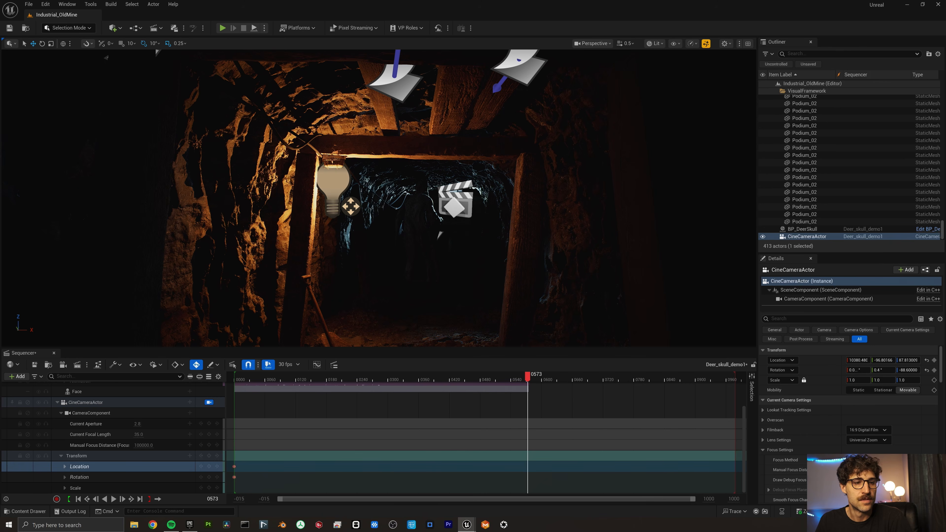
key(s)
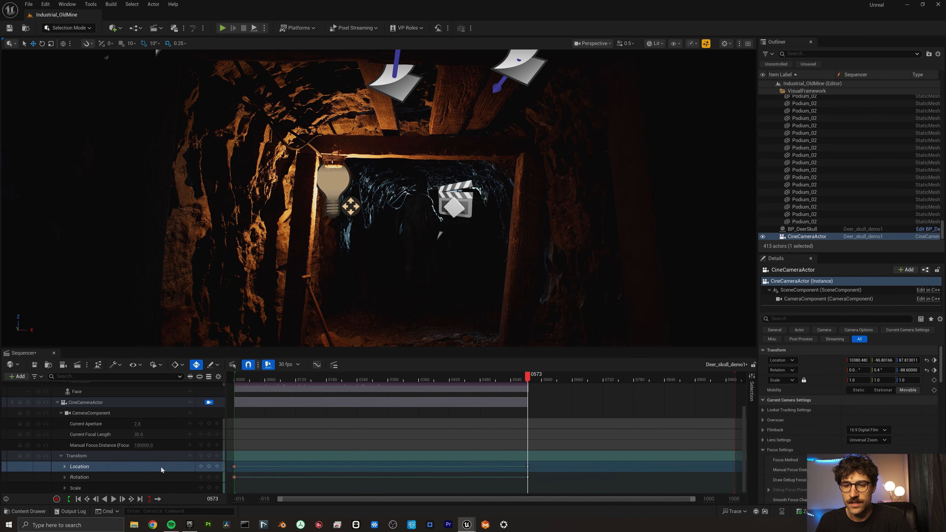
key(ctrl+z)
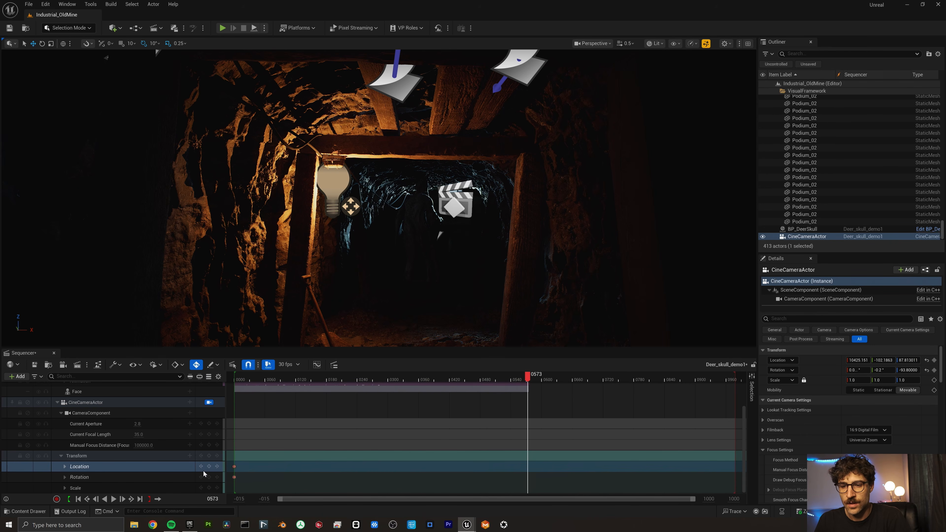
click(201, 467)
drag(907, 359, 901, 359)
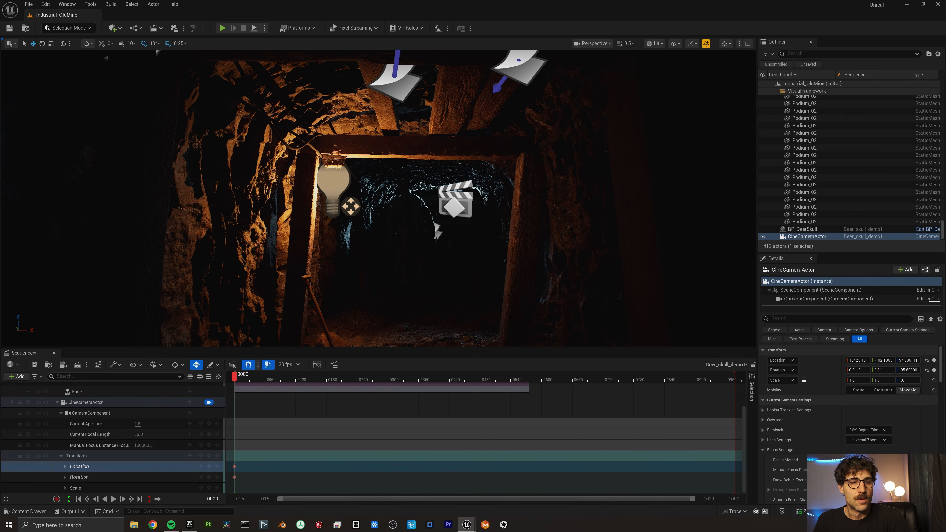
Set the cine camera's focal length to 50 mm and aperture to 4.0.
scroll(856, 410, down, 5)
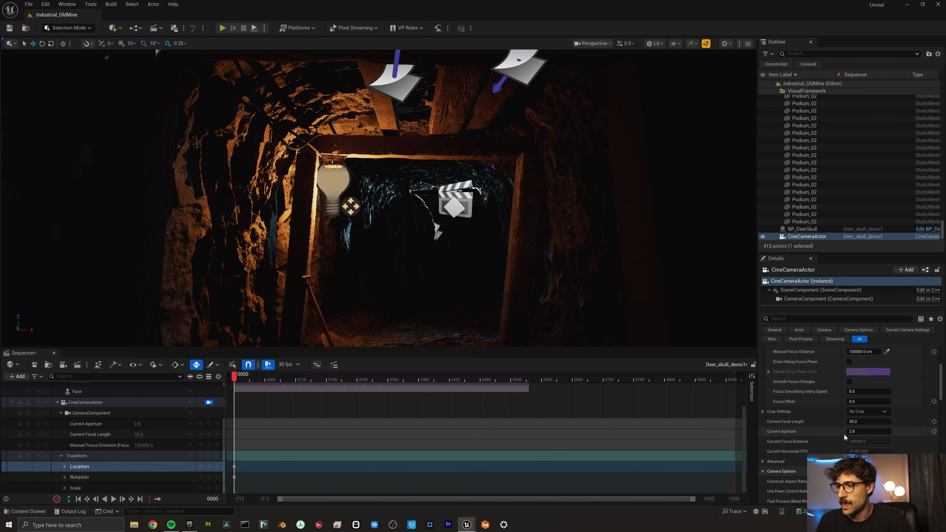
click(861, 421)
text(50)
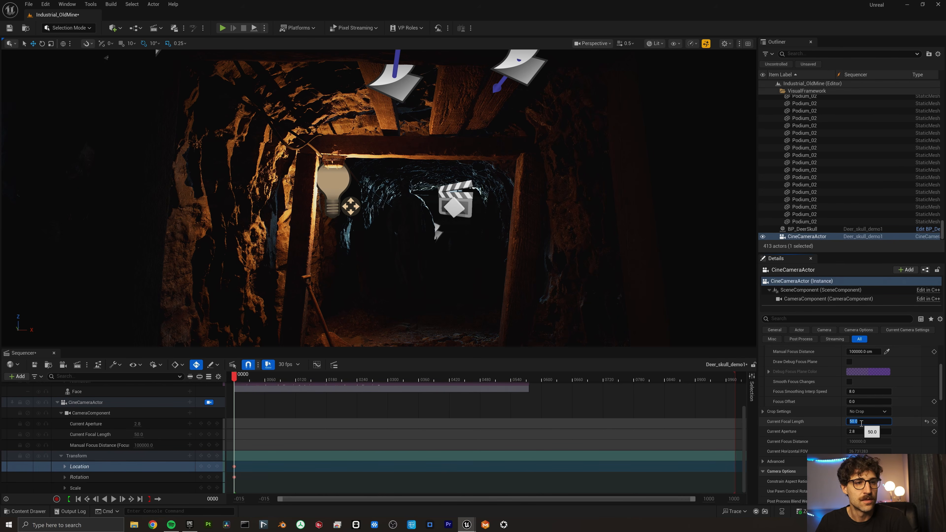
key(Return)
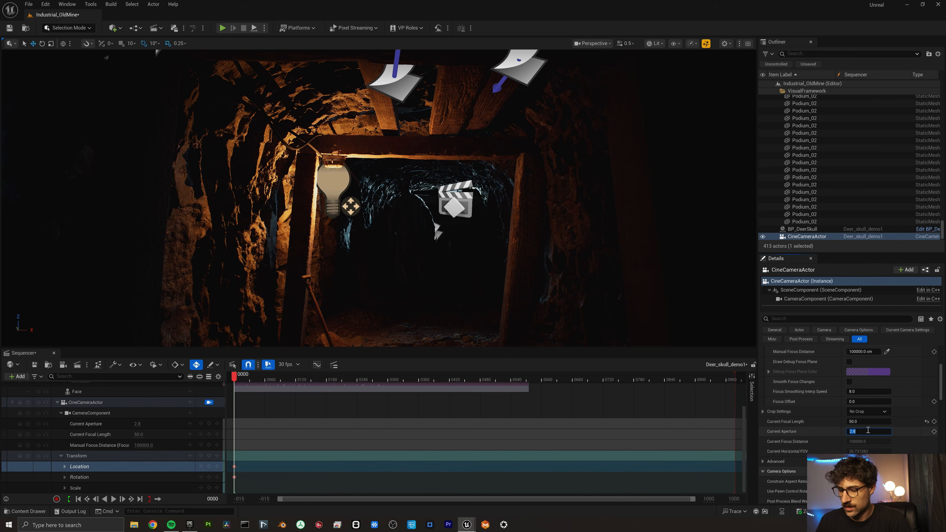
click(871, 431)
text(4)
key(Return)
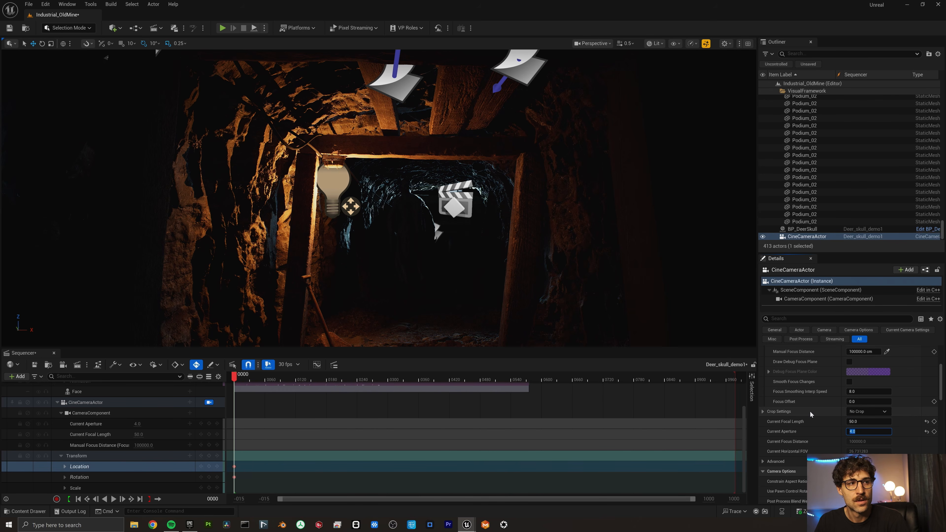
text(2.8)
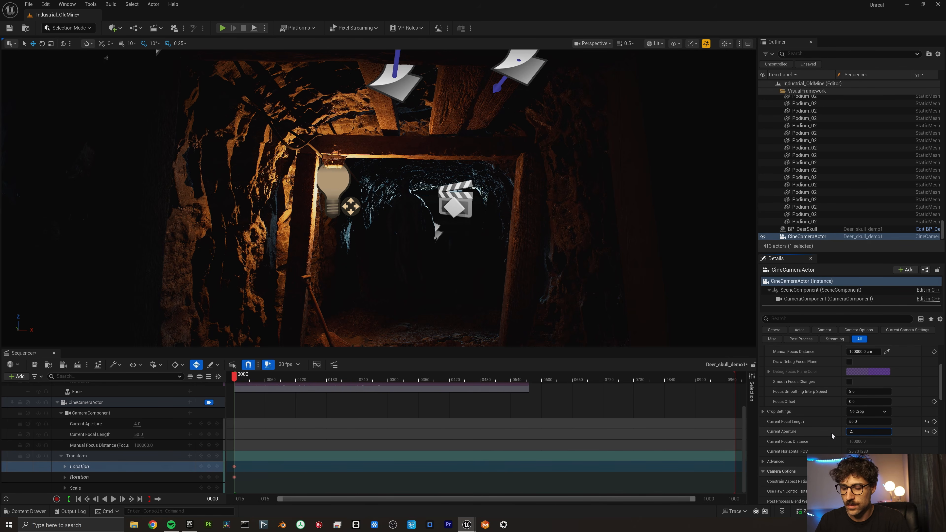
key(Return)
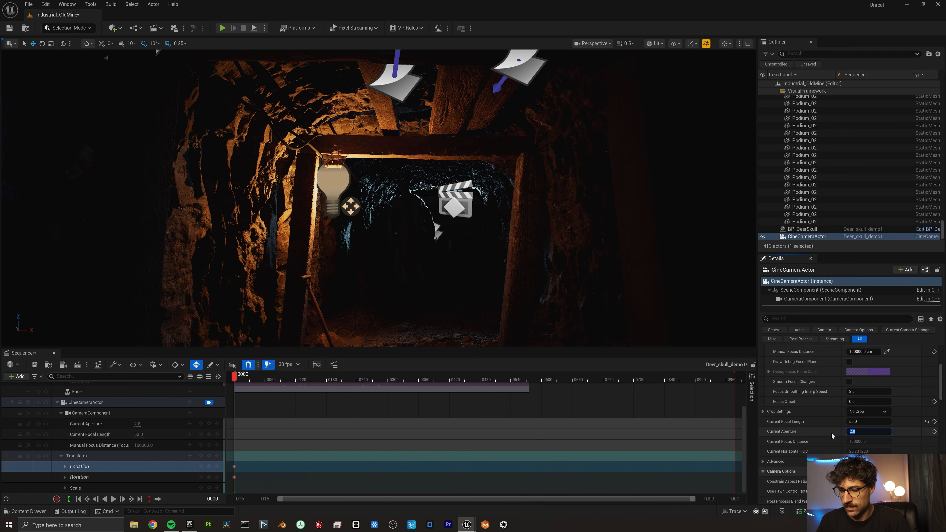
text(4)
key(Return)
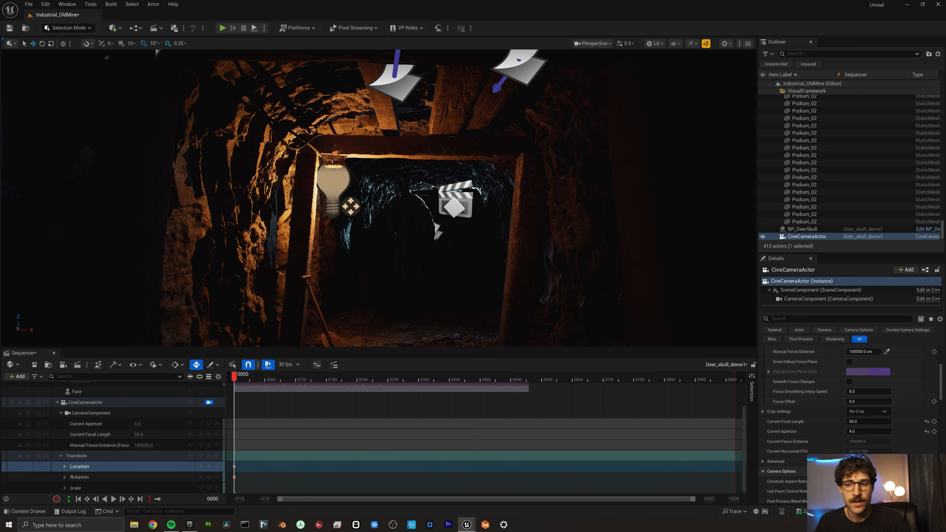
Key the camera's end transform at frame 558 and select all its location and rotation keys.
click(521, 380)
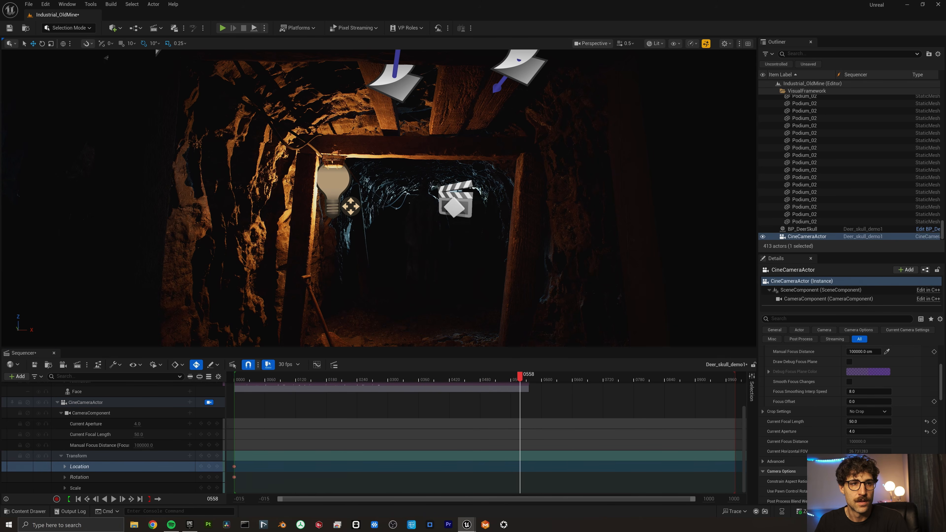
key(s)
drag(545, 484, 204, 450)
Set the selected camera keys to Linear interpolation and save.
right_click(353, 478)
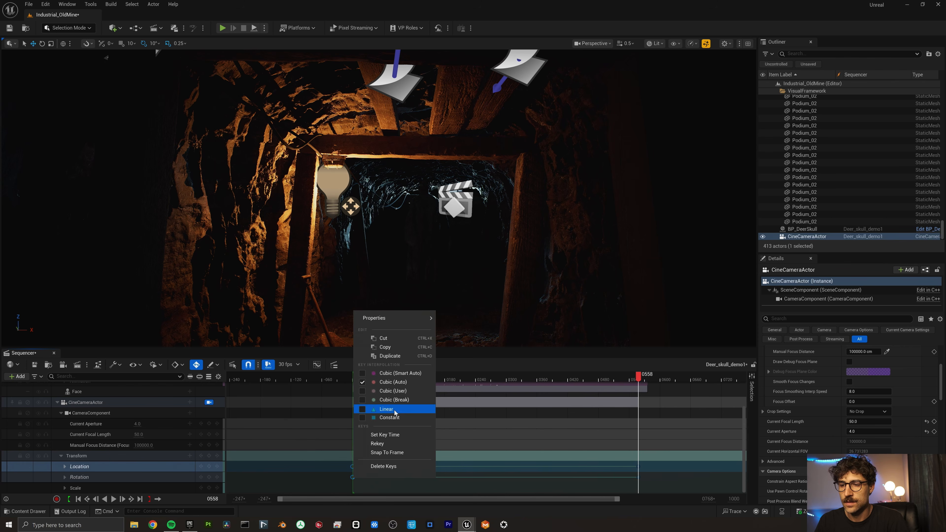
click(386, 409)
key(ctrl+s)
View through CineCameraActor with editor icons hidden and play the shot from the start to frame 209.
drag(374, 380, 345, 391)
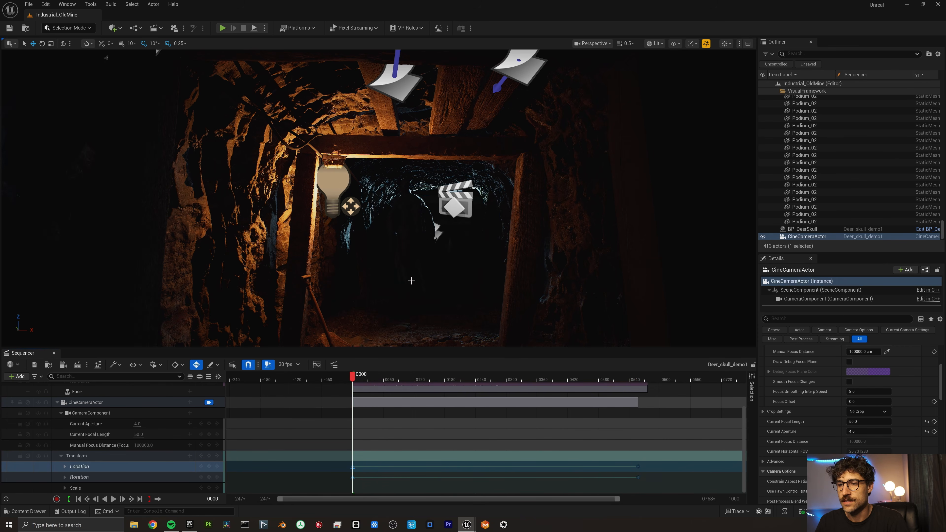
click(612, 47)
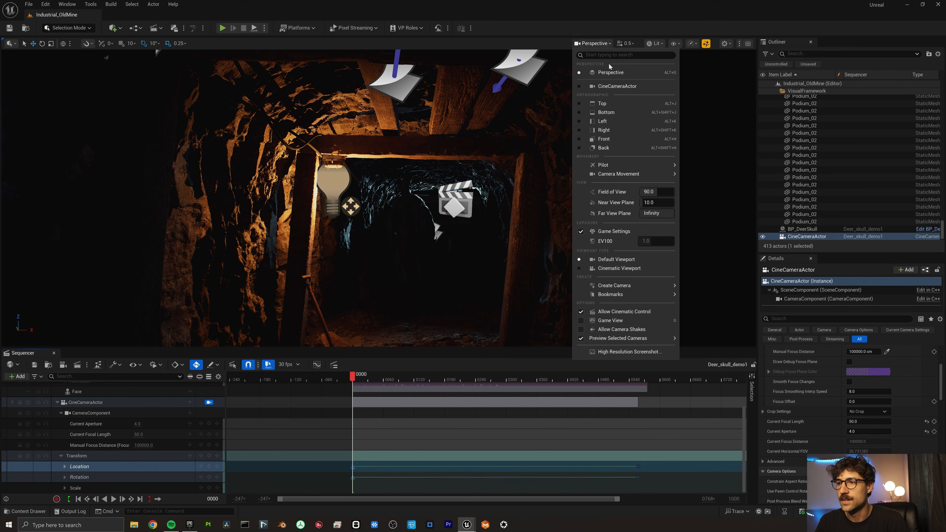
click(619, 87)
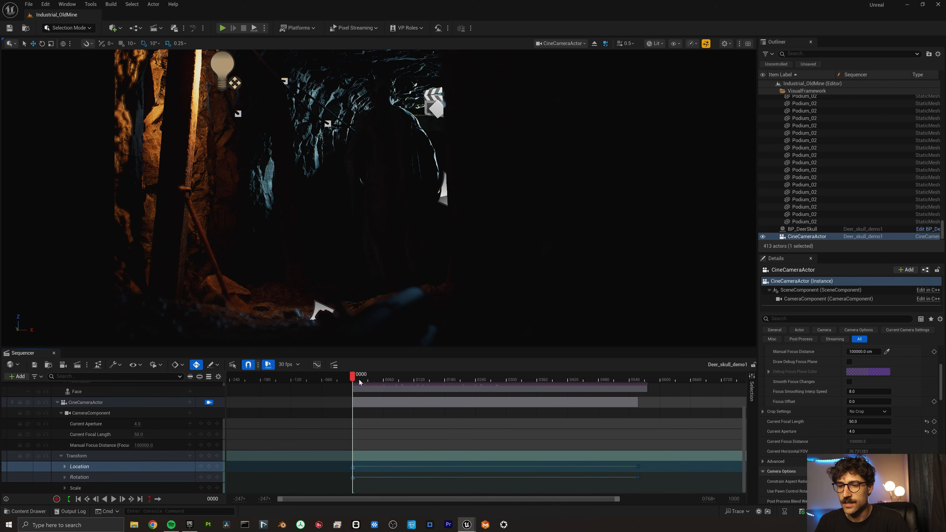
drag(359, 380, 353, 380)
key(g)
key(space)
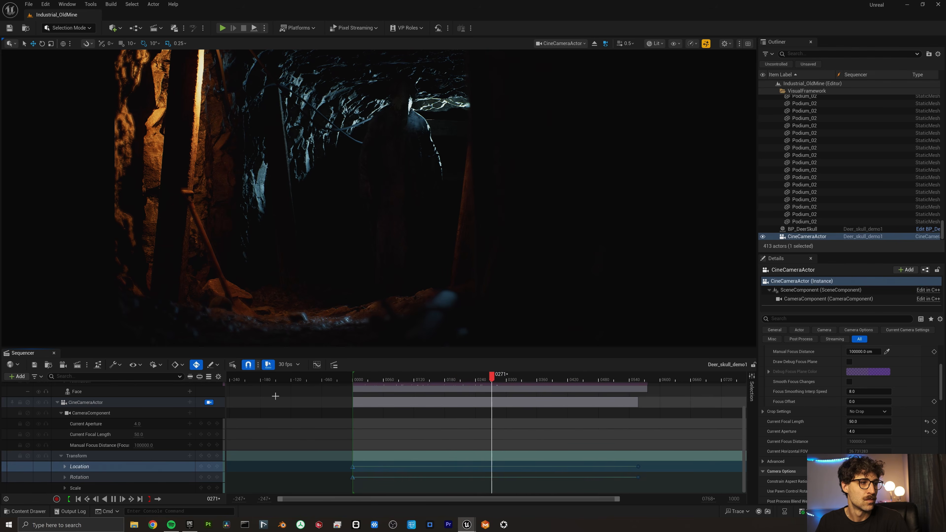
key(space)
With the debug focus plane shown, set the cine camera's Manual Focus Distance to 1000 cm.
click(849, 361)
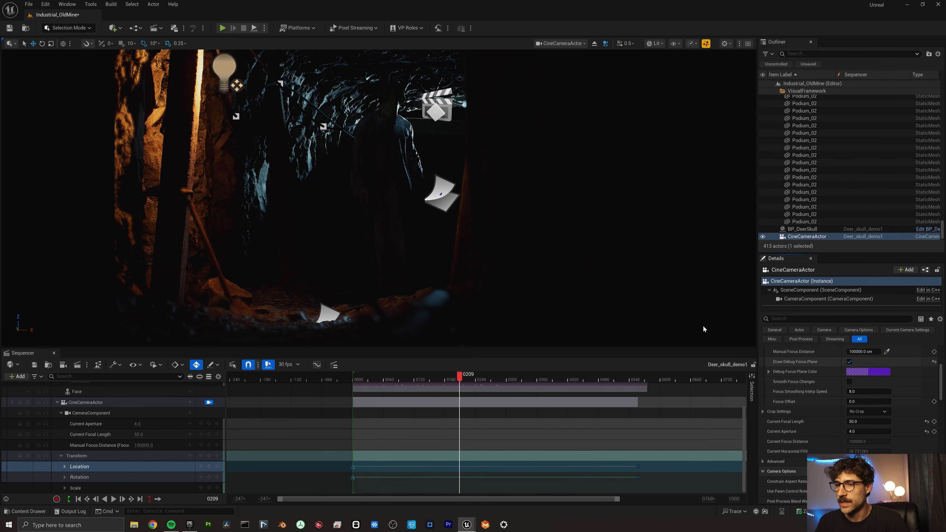
click(864, 351)
text(1200)
key(Return)
text(100)
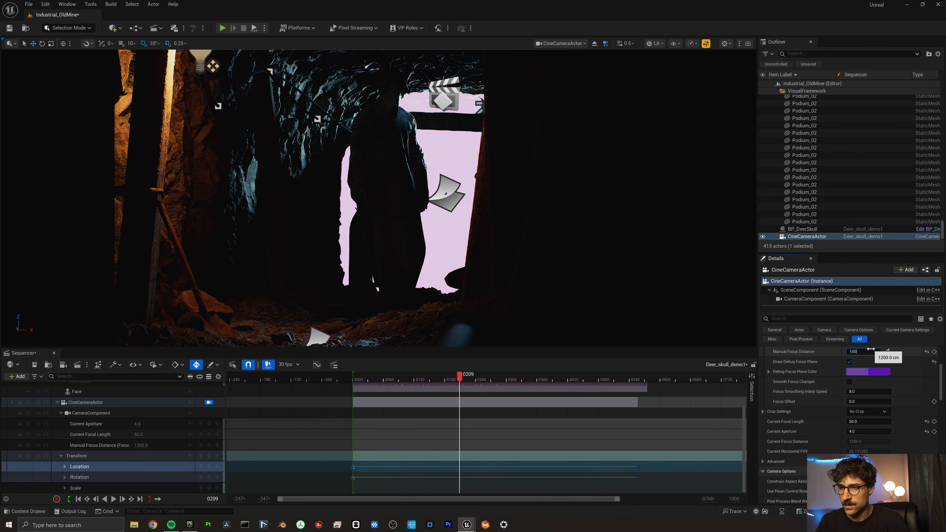
text(0)
key(Return)
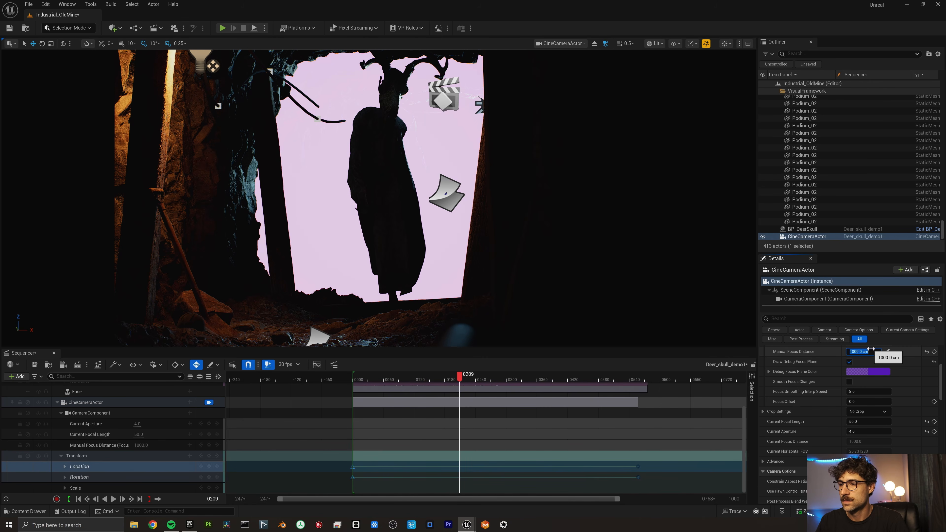
Hide the debug focus plane, scrub the shot to check focus, and save all modified assets.
click(848, 361)
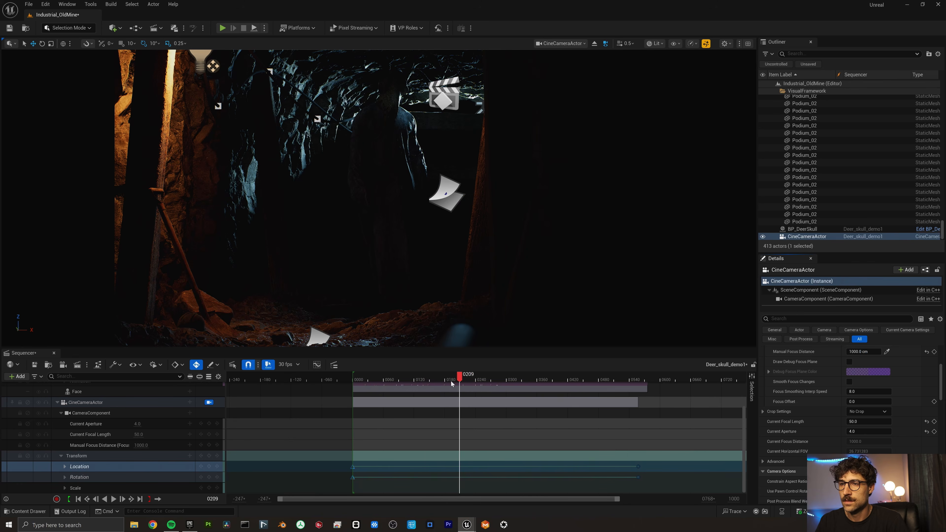
drag(452, 384, 490, 402)
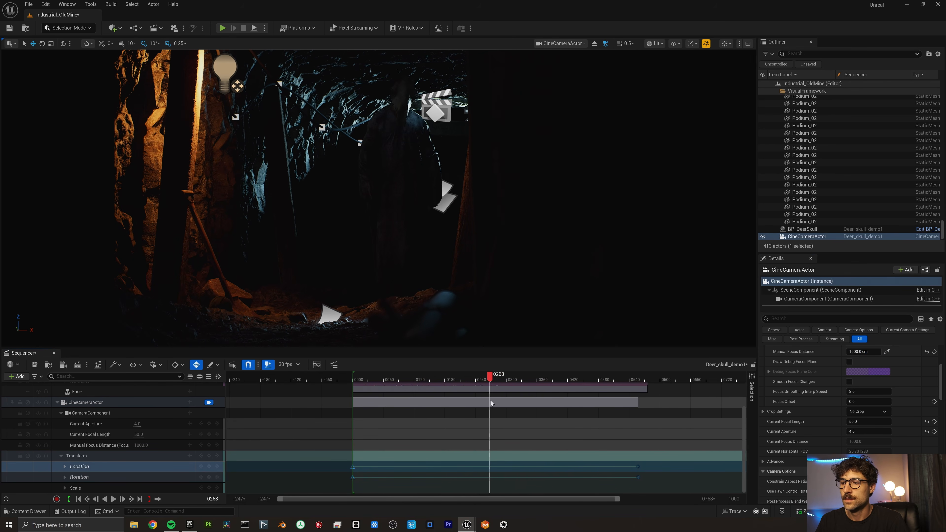
key(ctrl+shift+s)
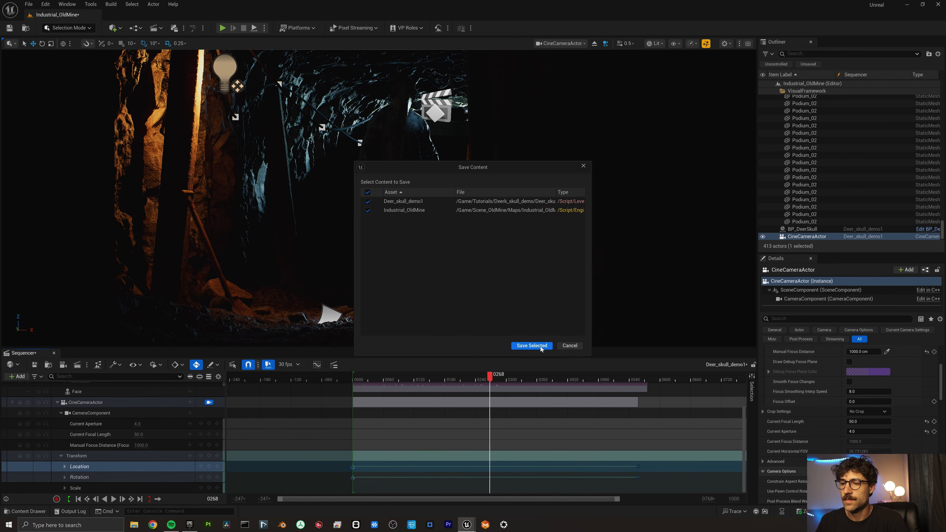
Save Deer_skull_demo1 and Industrial_OldMine, scrub the shot to frame 149, and select the deer skull.
click(532, 350)
scroll(132, 398, up, 5)
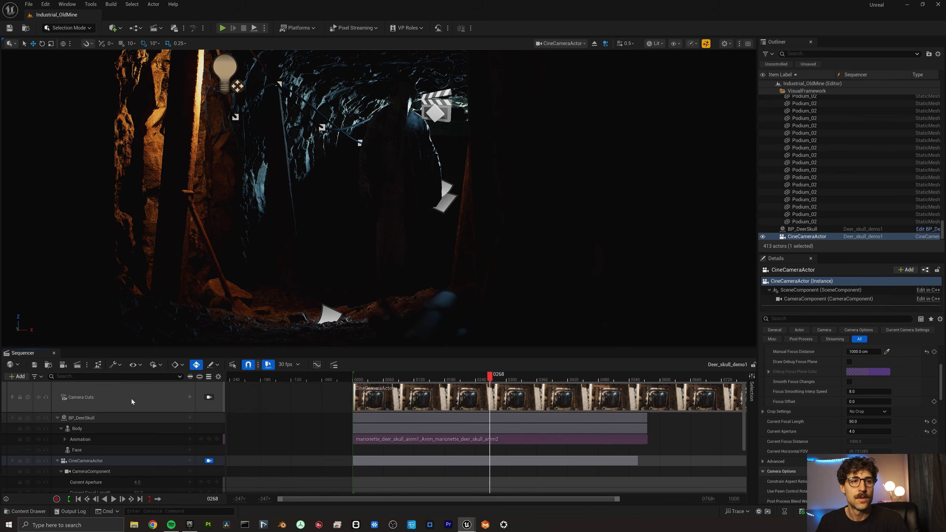
drag(386, 383, 346, 382)
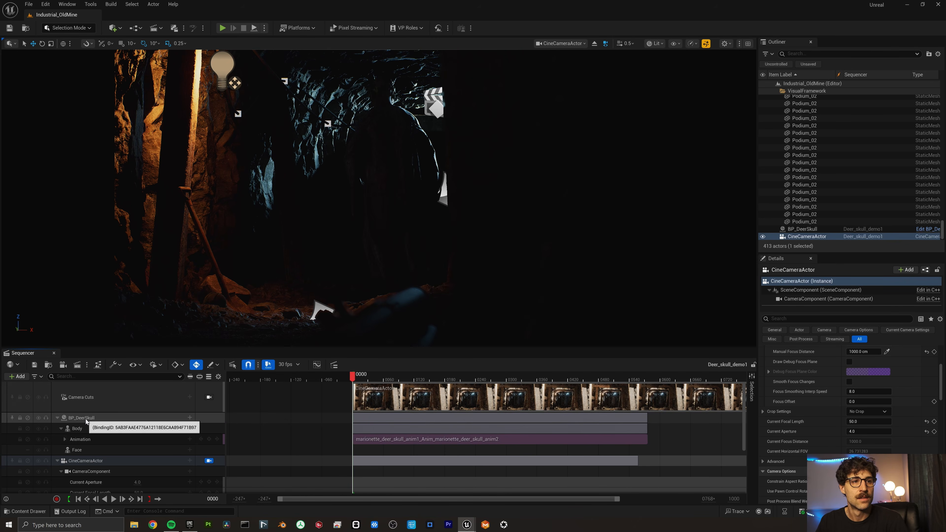
drag(366, 380, 418, 370)
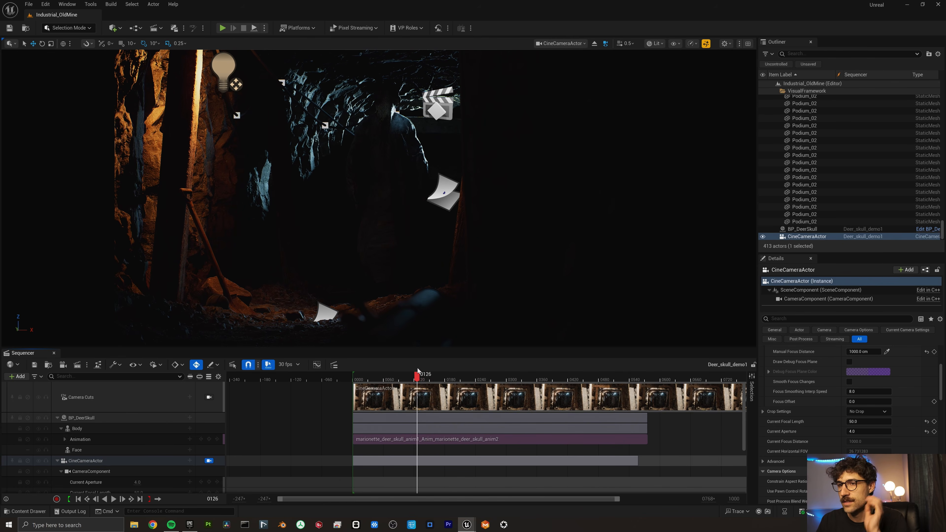
double_click(803, 229)
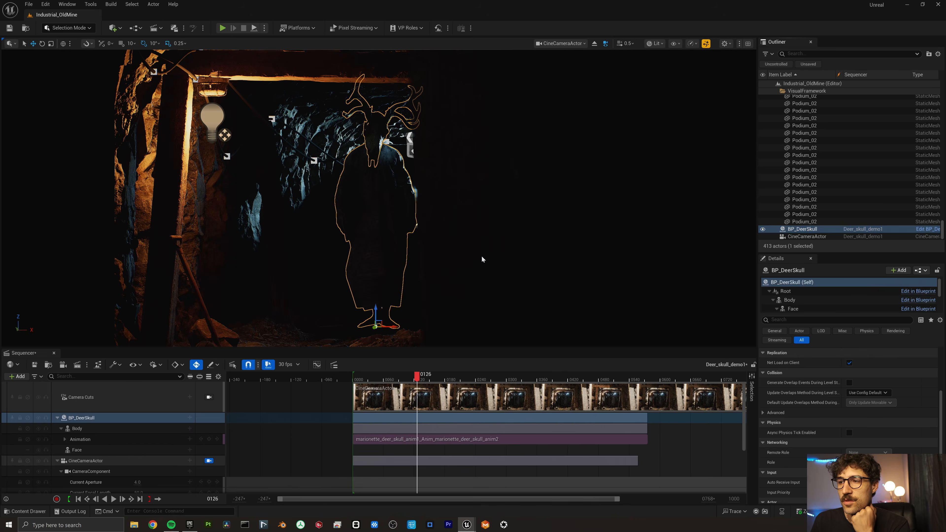
Maximize the BP_DeerSkull Blueprint editor and zoom its 3D view in on the skull and antlers.
double_click(782, 63)
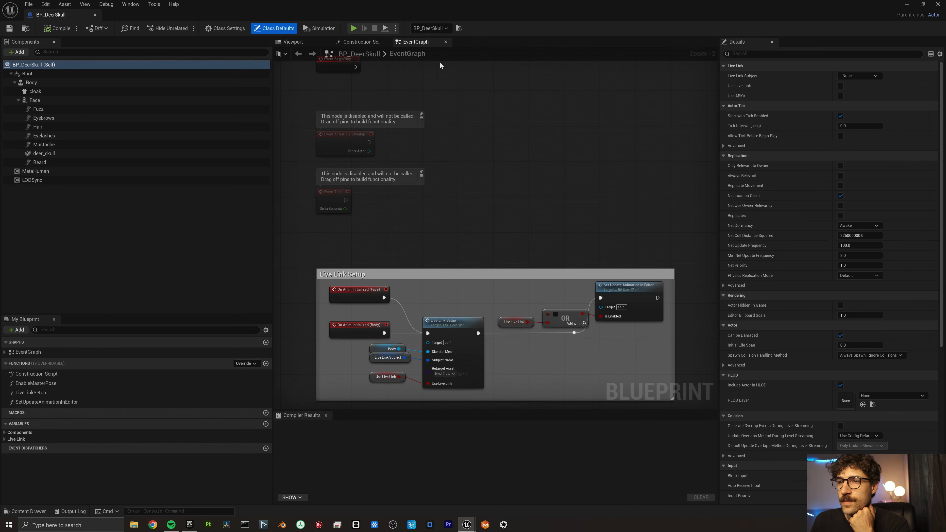
click(297, 40)
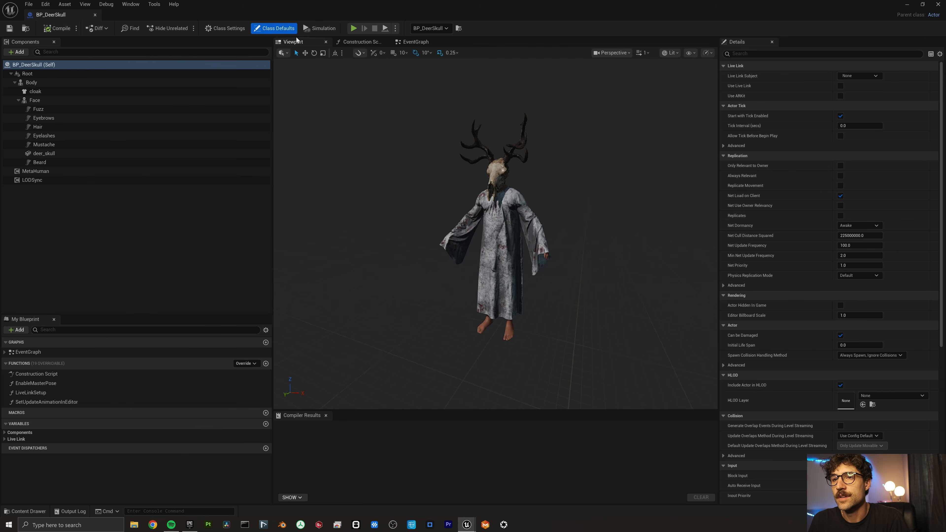
right_drag(496, 231, 469, 209)
click(23, 52)
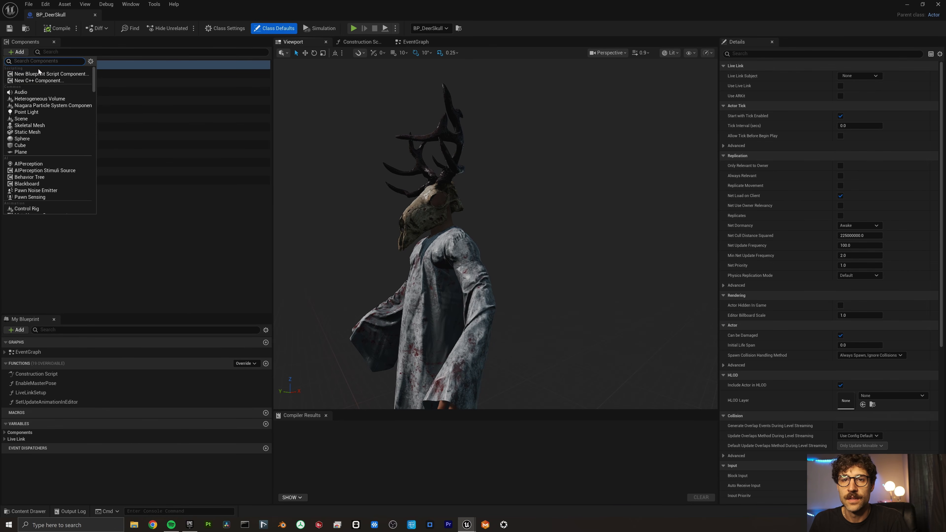
key(Escape)
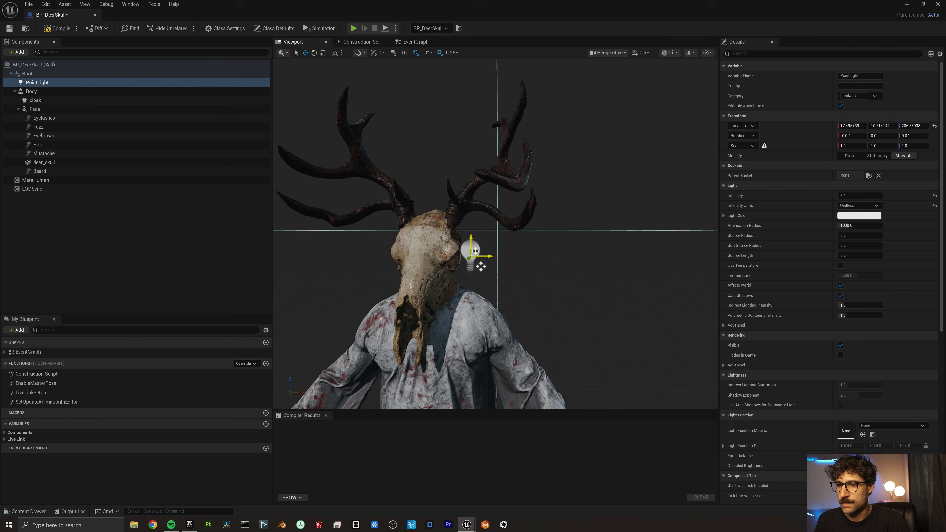
Move the point light into the skull's eye socket and set its colour to deep red.
drag(480, 260, 463, 243)
scroll(457, 268, up, 3)
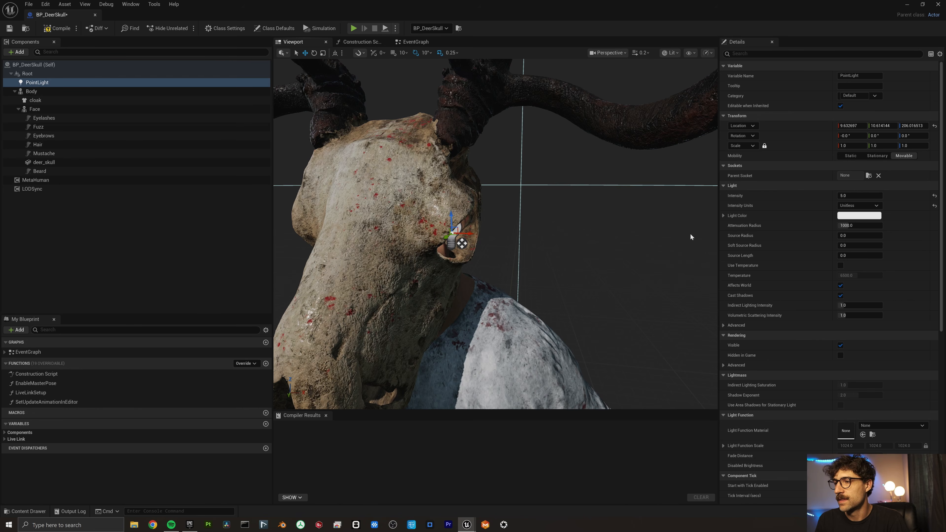
click(858, 216)
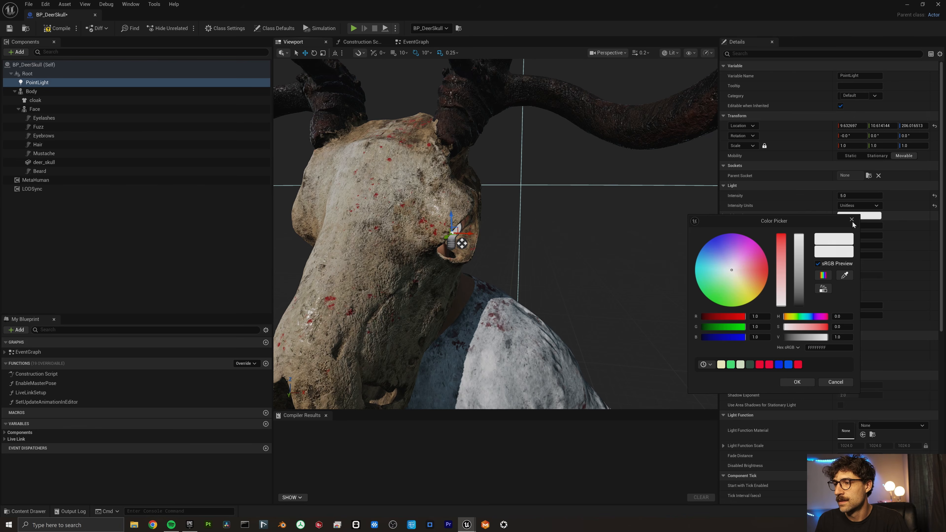
click(761, 270)
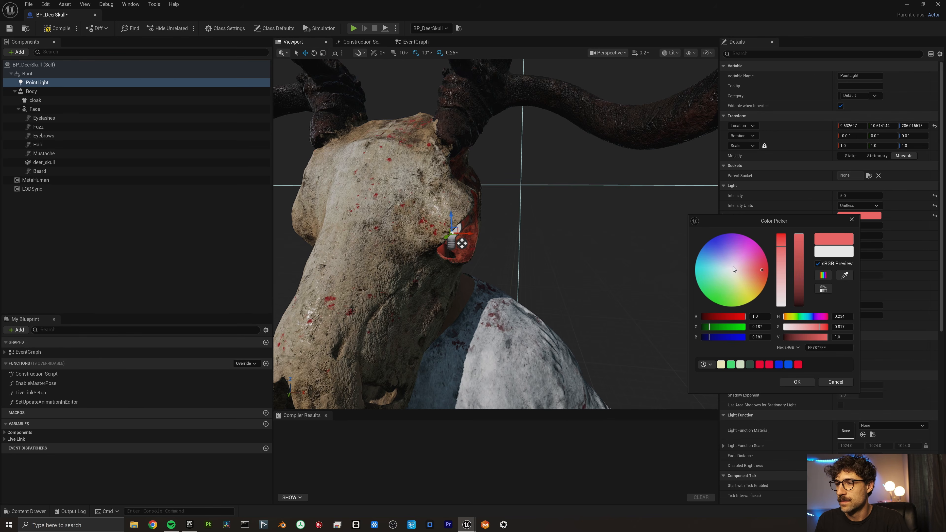
click(781, 240)
key(Return)
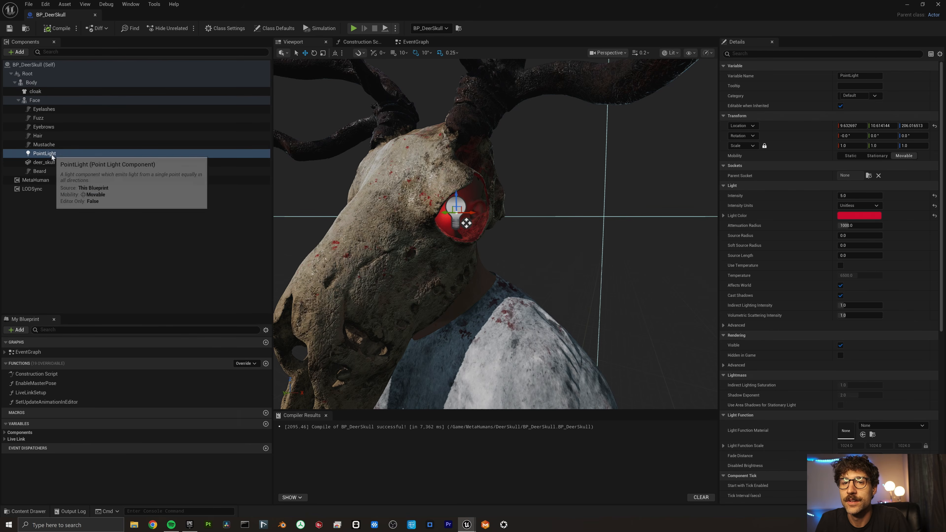
Duplicate the red point light for the second eye and return to the Old Mine level.
right_click(53, 157)
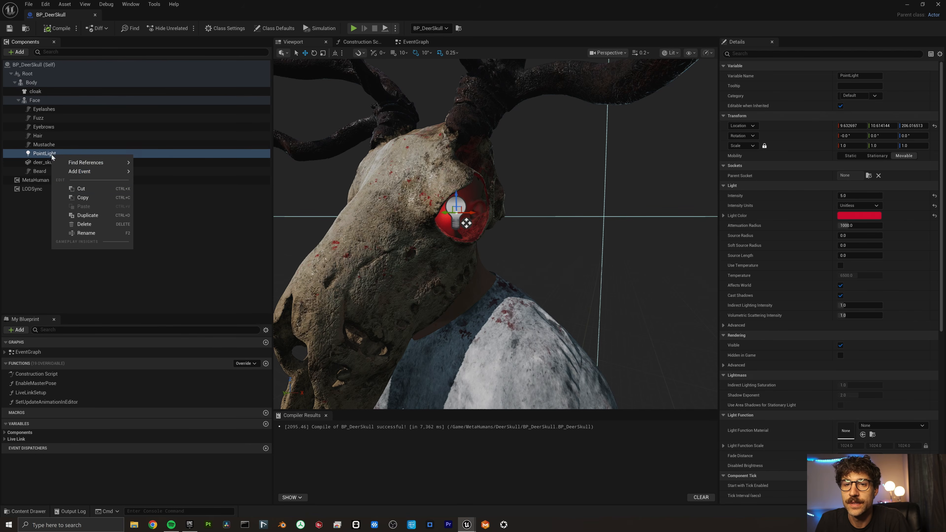
click(96, 198)
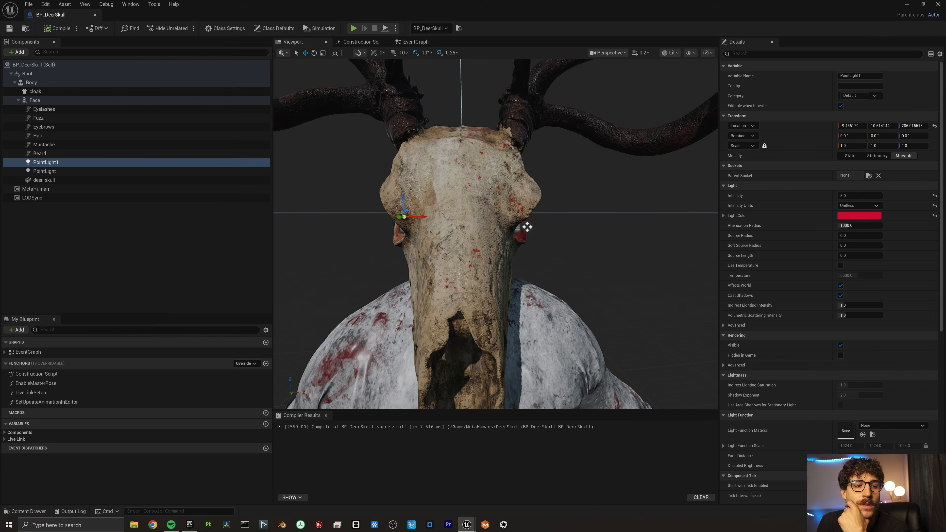
click(906, 4)
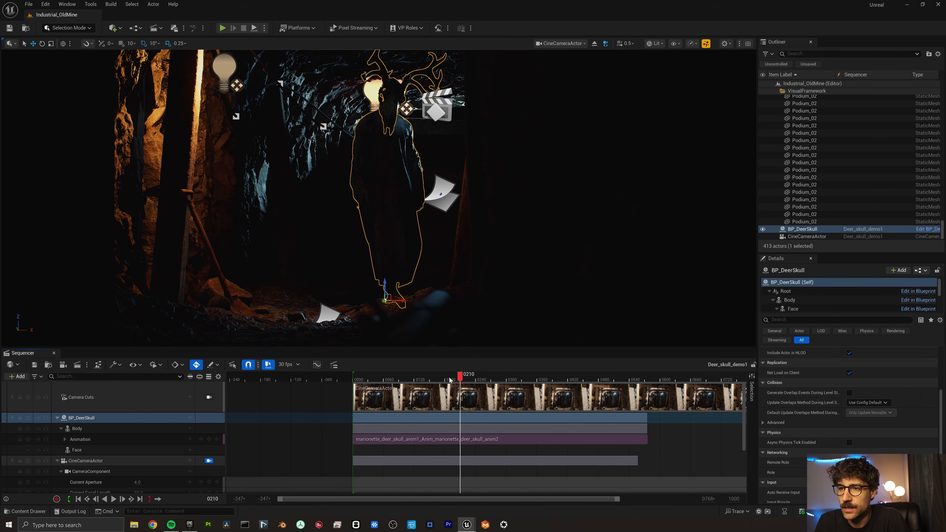
Scrub through the sequence to preview the character's animation, then move back to the first frames.
drag(449, 379, 400, 387)
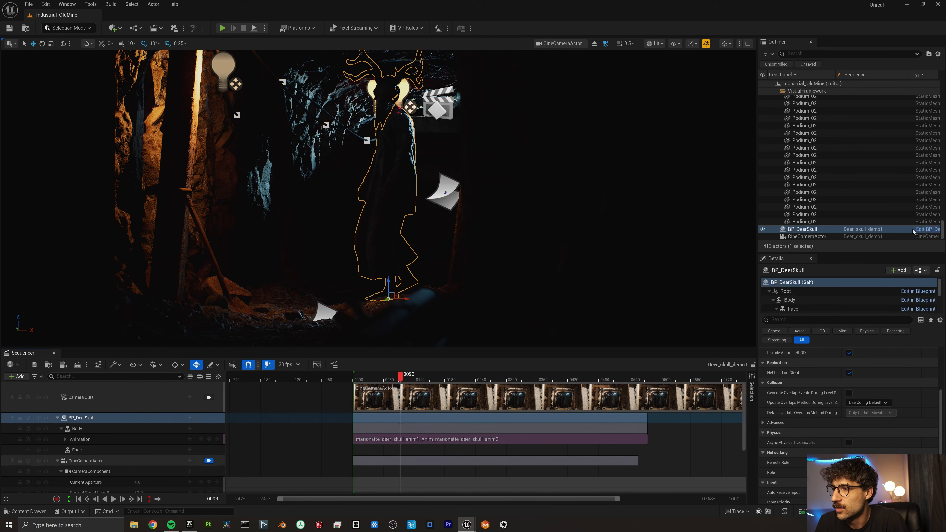
click(358, 381)
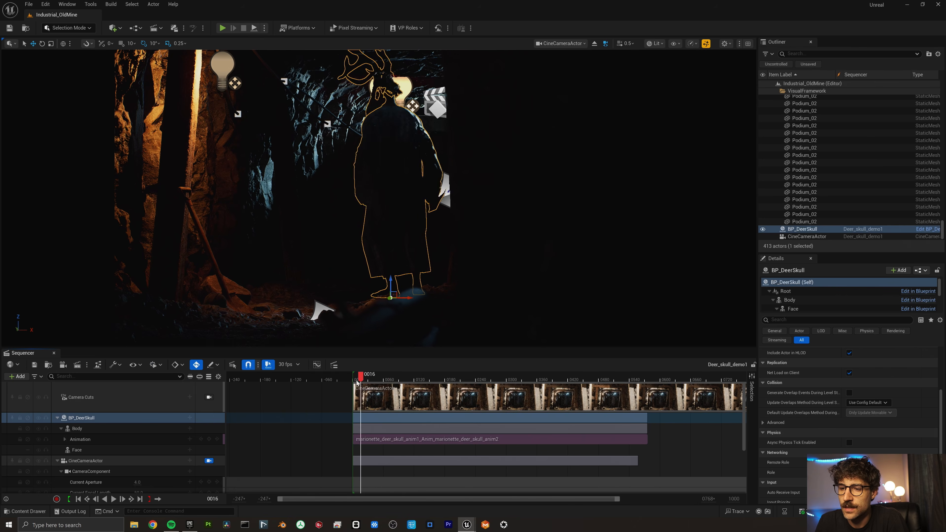
drag(357, 381, 354, 383)
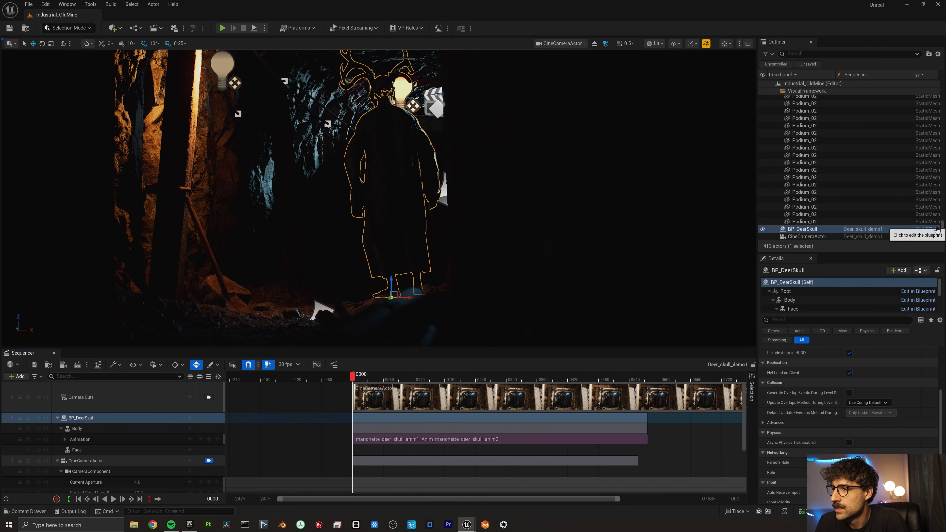
Review BP_DeerSkull's Body component settings, then rewind the sequence to frame 0000.
click(927, 228)
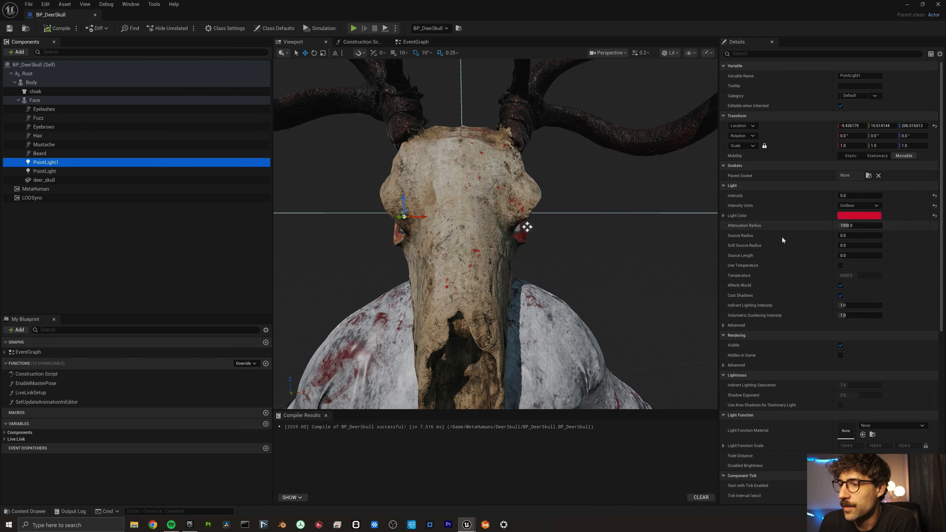
click(31, 82)
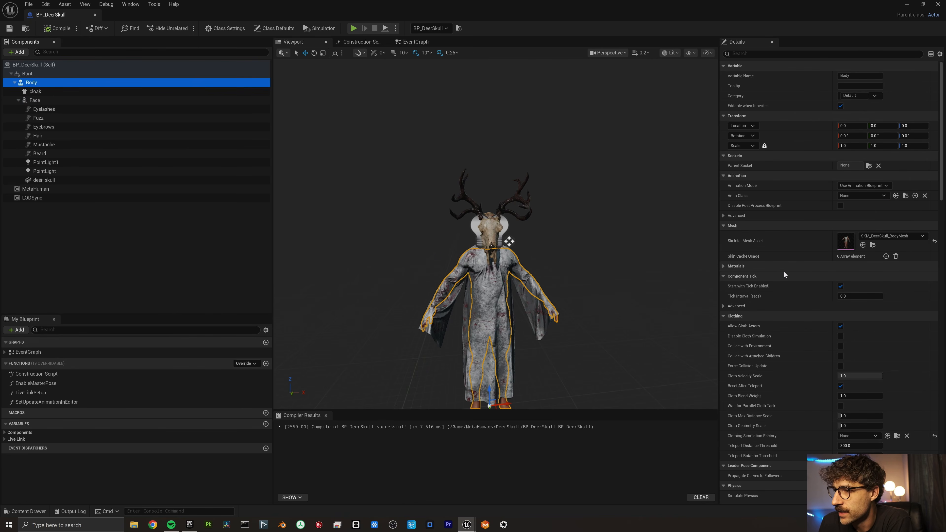
scroll(783, 275, down, 10)
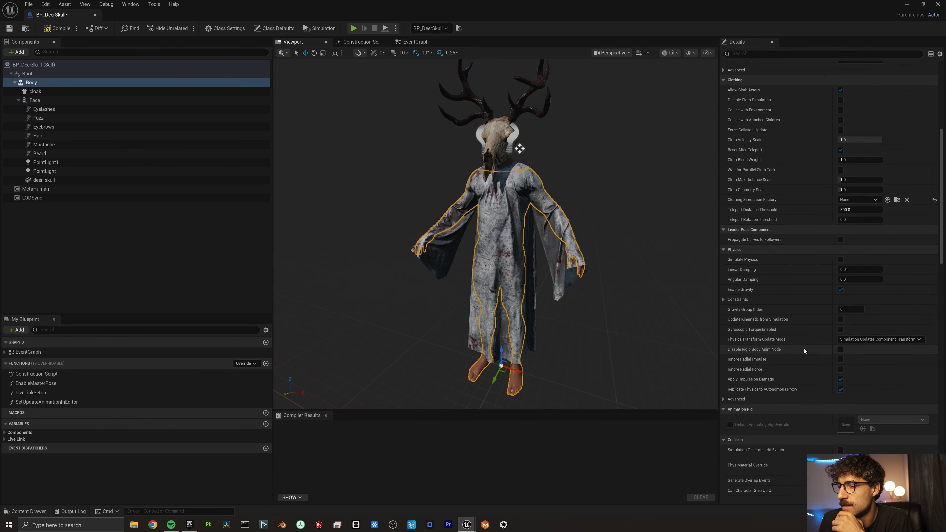
scroll(803, 348, down, 5)
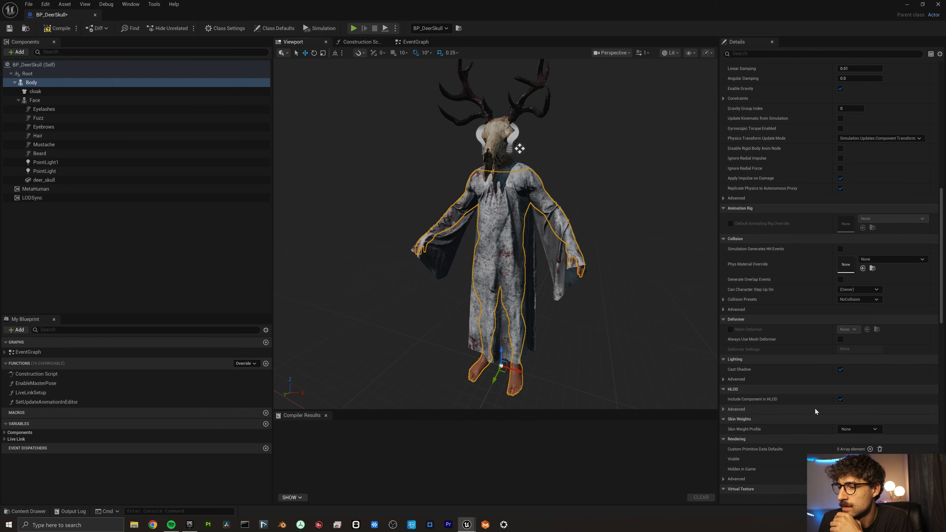
scroll(814, 407, down, 1)
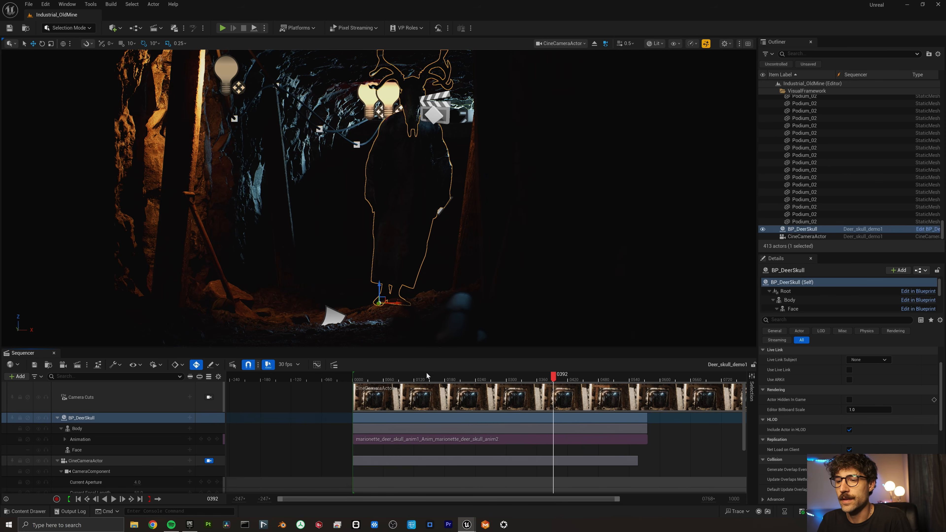
drag(426, 374, 345, 392)
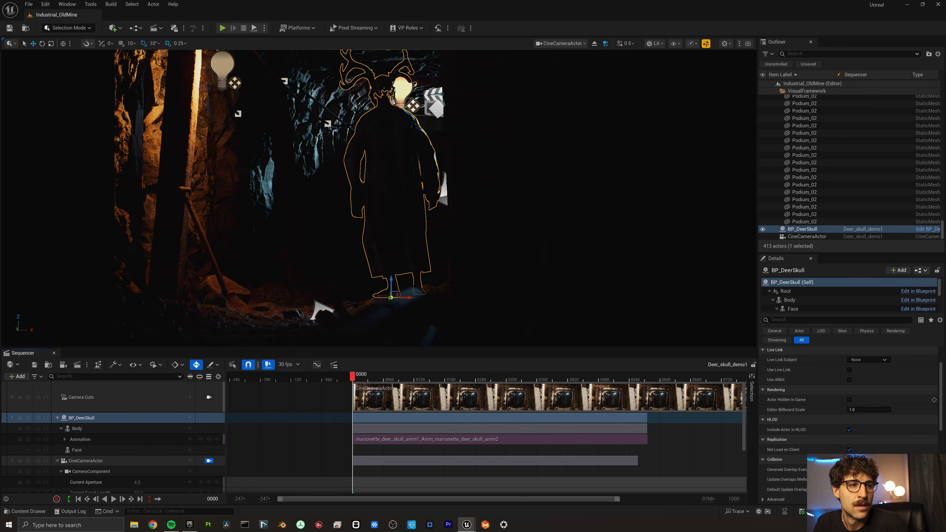
click(316, 364)
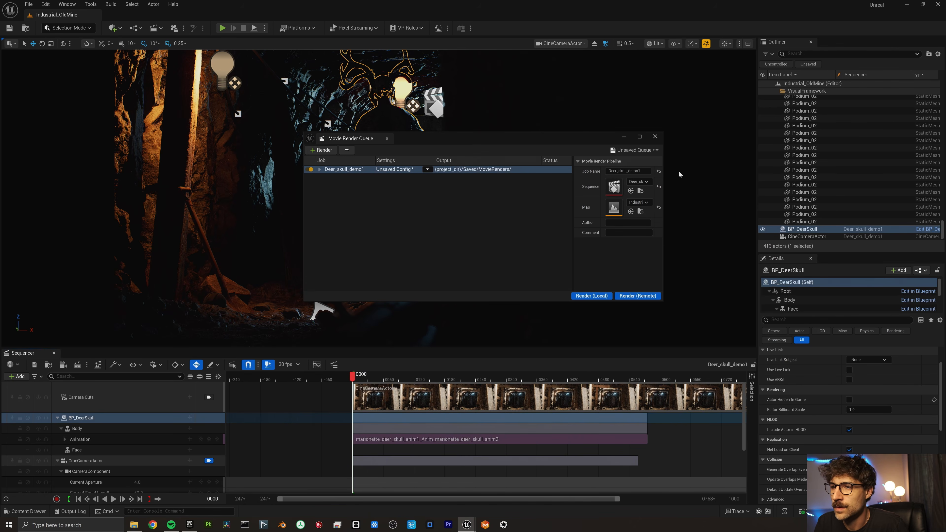
Set the Deer_skull_demo1 render job's output folder and a 3840-pixel output width.
click(395, 169)
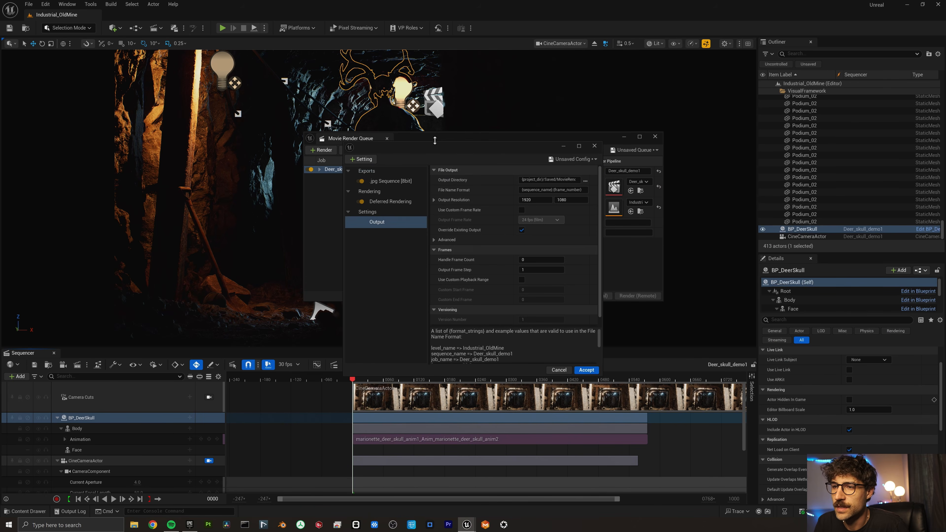
drag(481, 145, 495, 140)
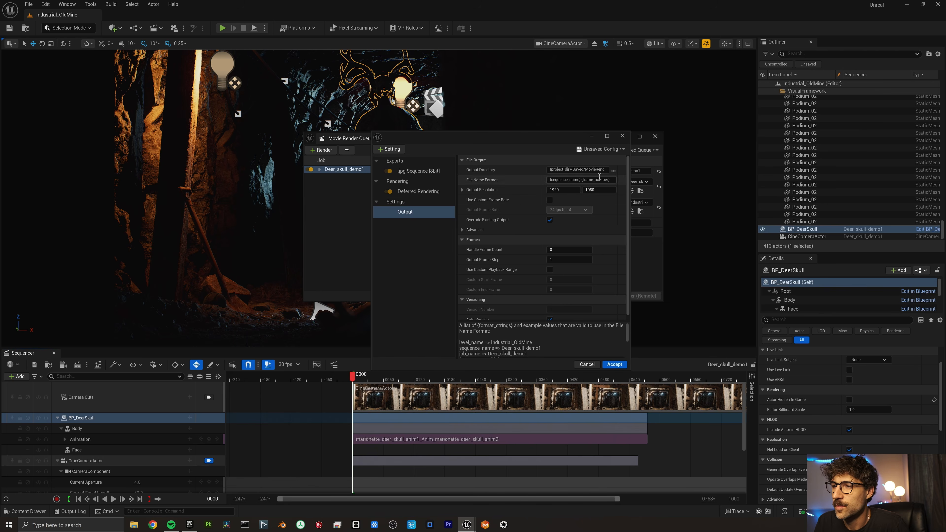
click(614, 170)
click(633, 374)
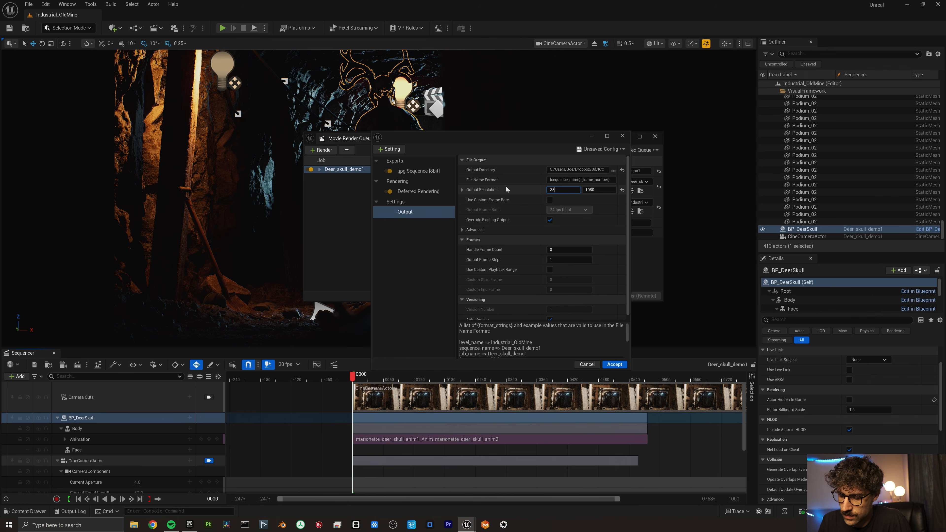
text(3840)
key(Tab)
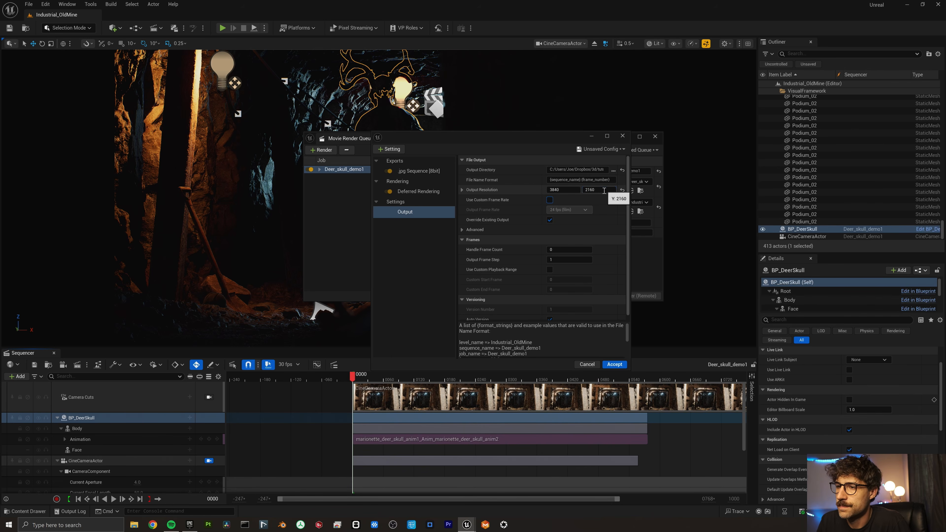
Add an H.264 MP4 export with variable bit rate, accept the settings, and render locally.
click(413, 173)
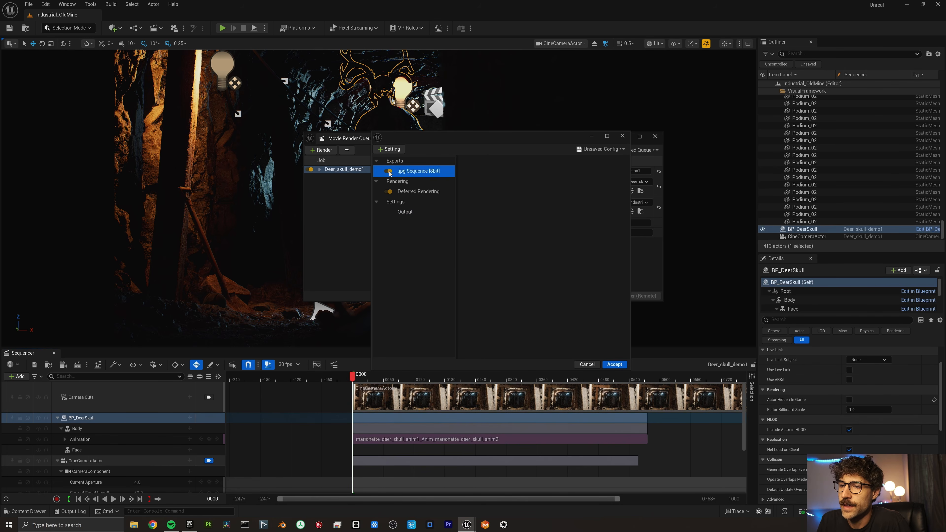
click(389, 149)
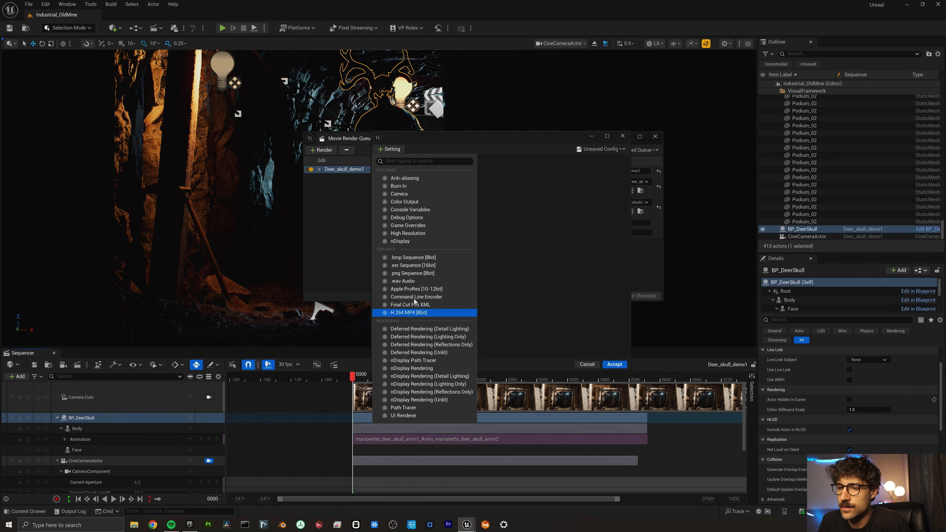
click(413, 312)
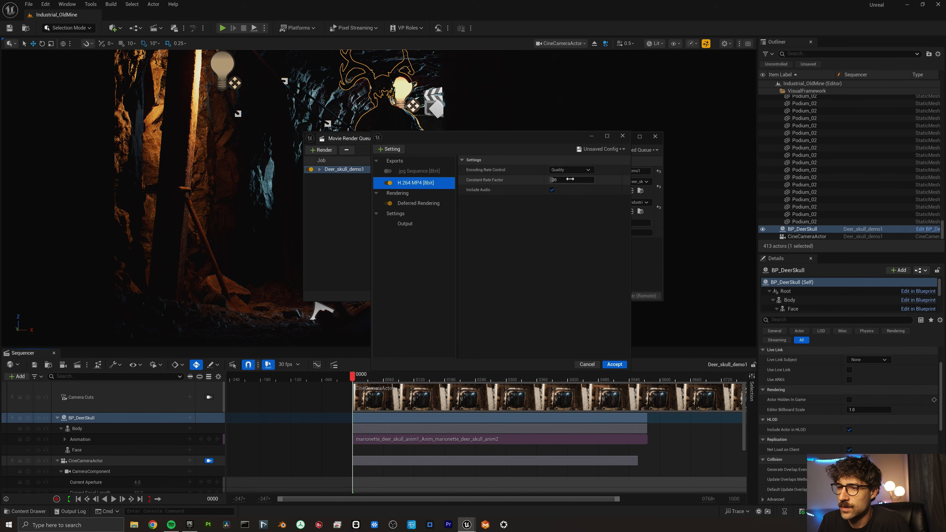
click(570, 169)
click(566, 194)
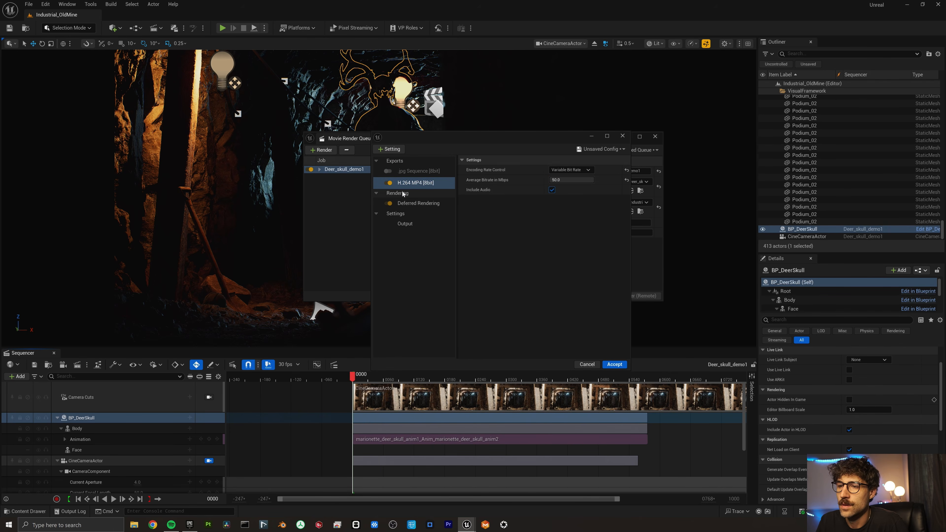
click(407, 204)
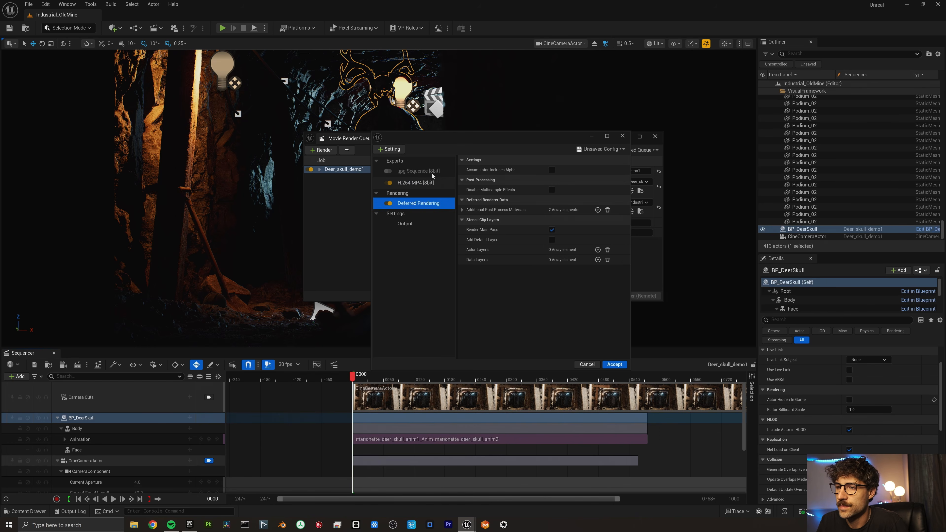
click(614, 364)
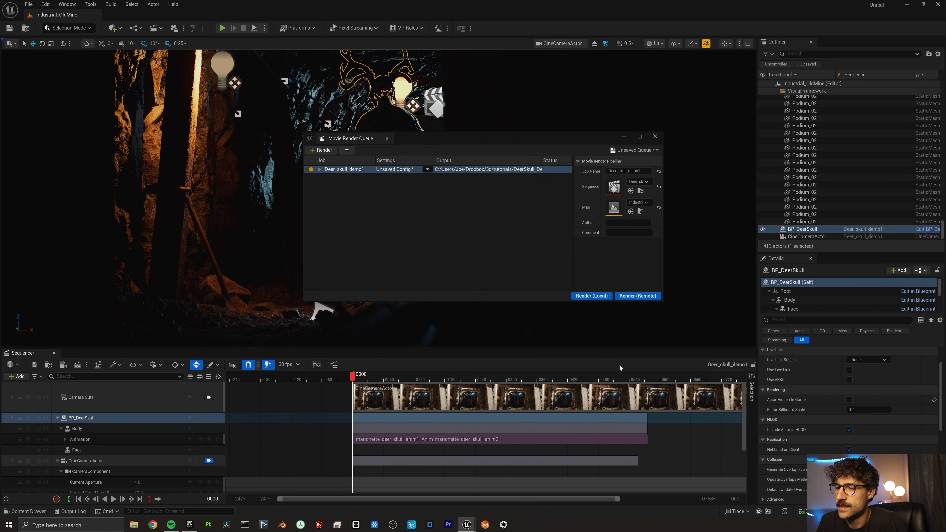
click(603, 296)
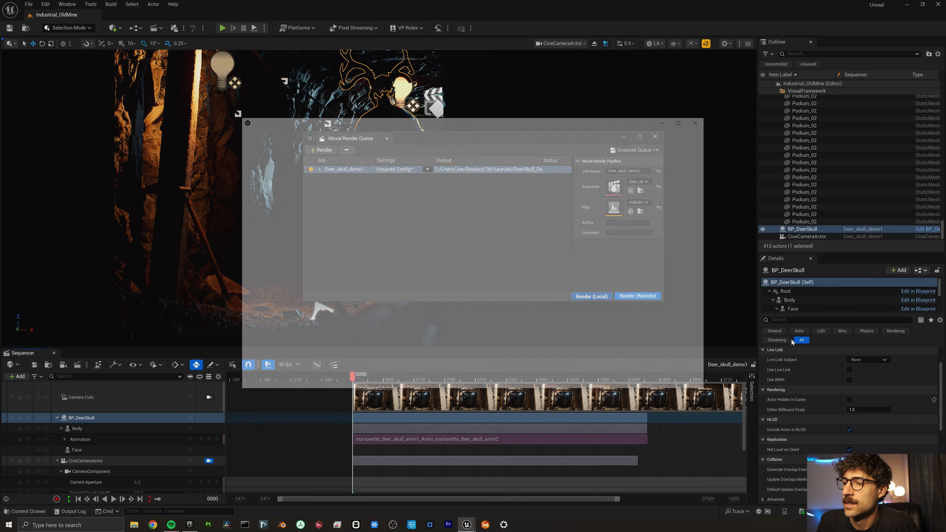